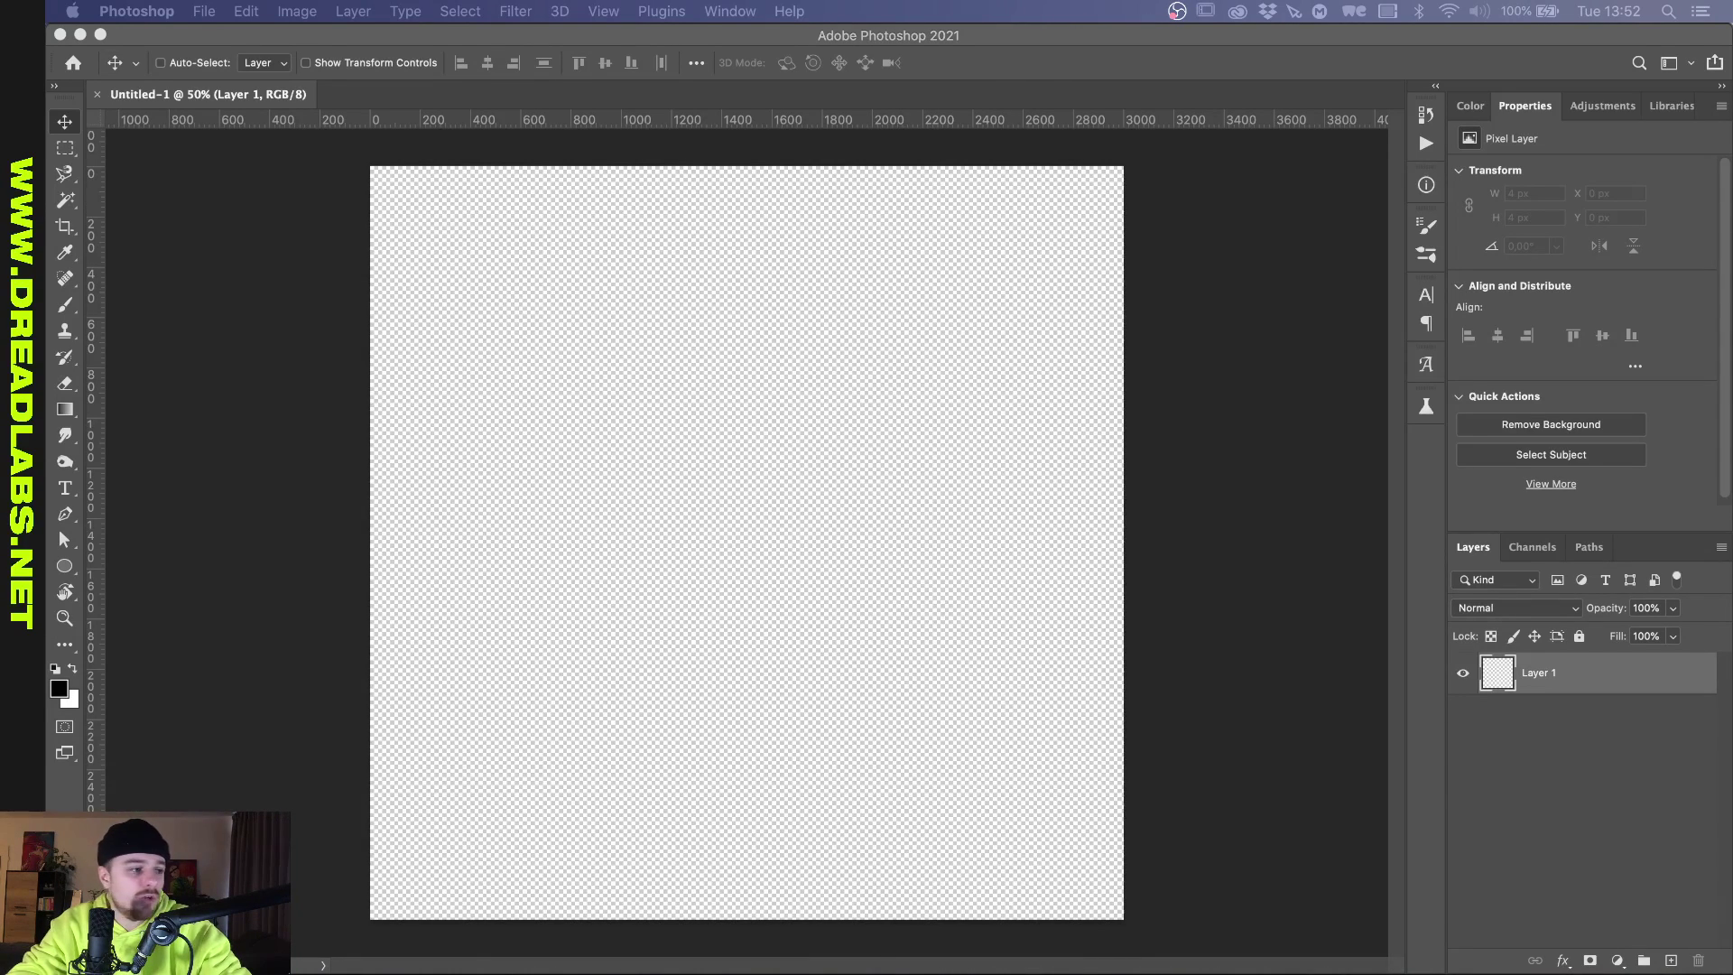
Switch from Photoshop to Finder's Dreadlabs Paper Pack folder.
key("super+Tab")
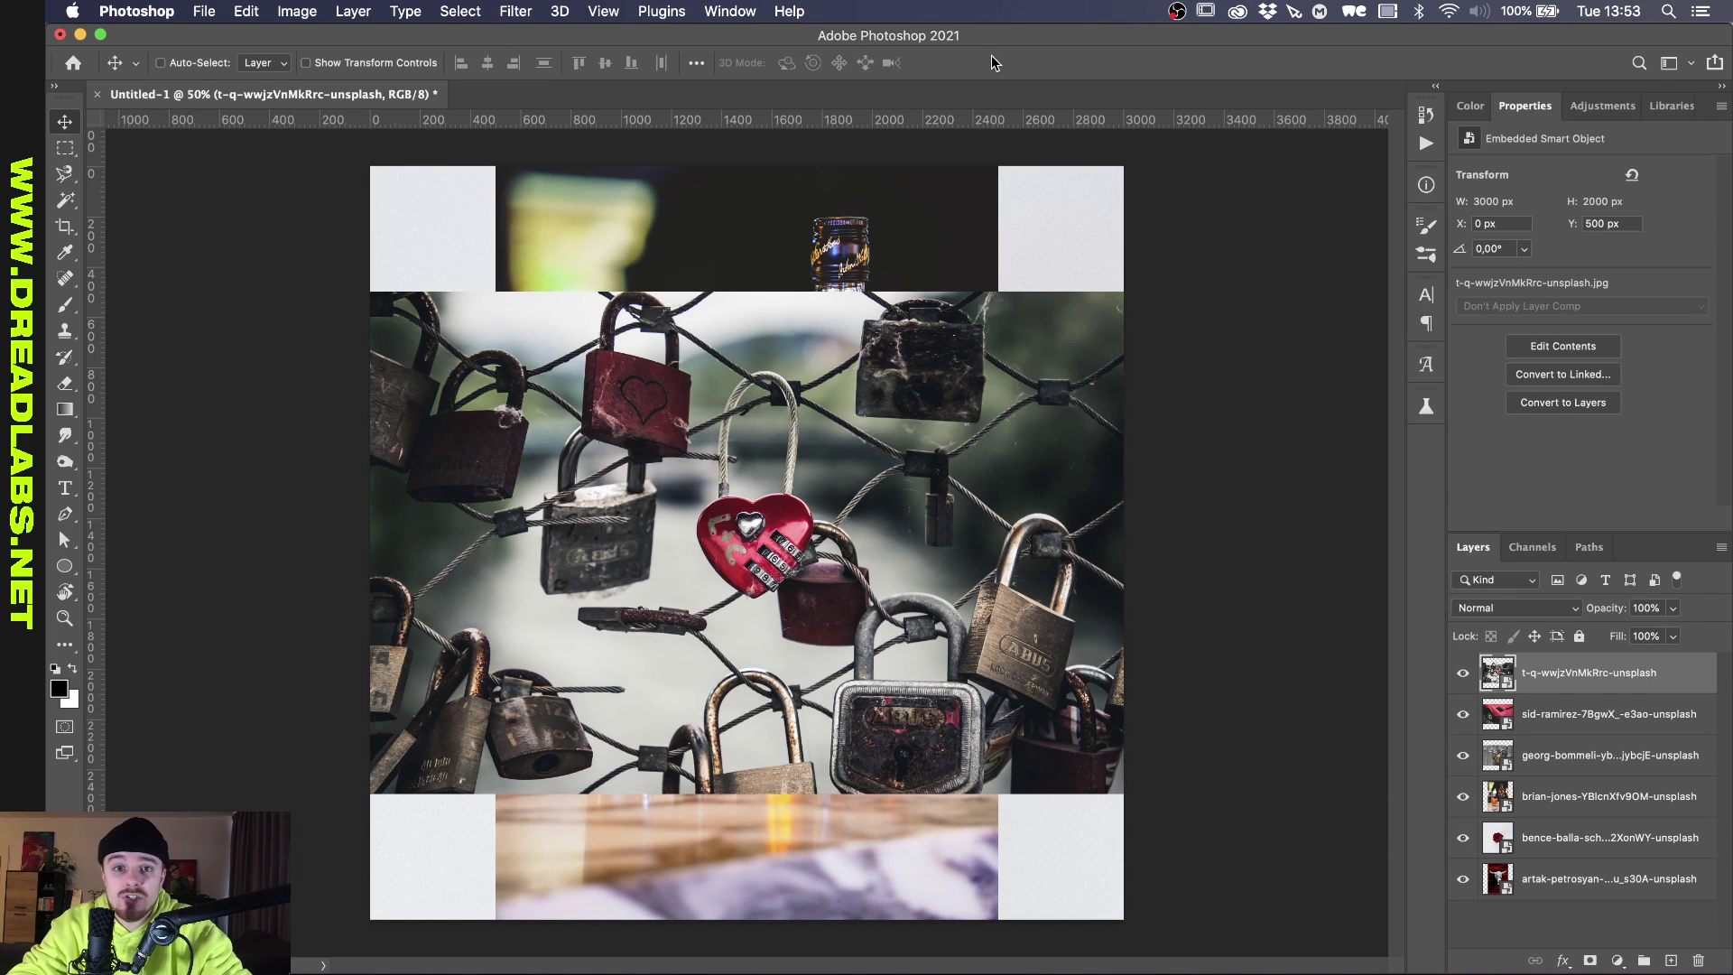
key("super+Tab")
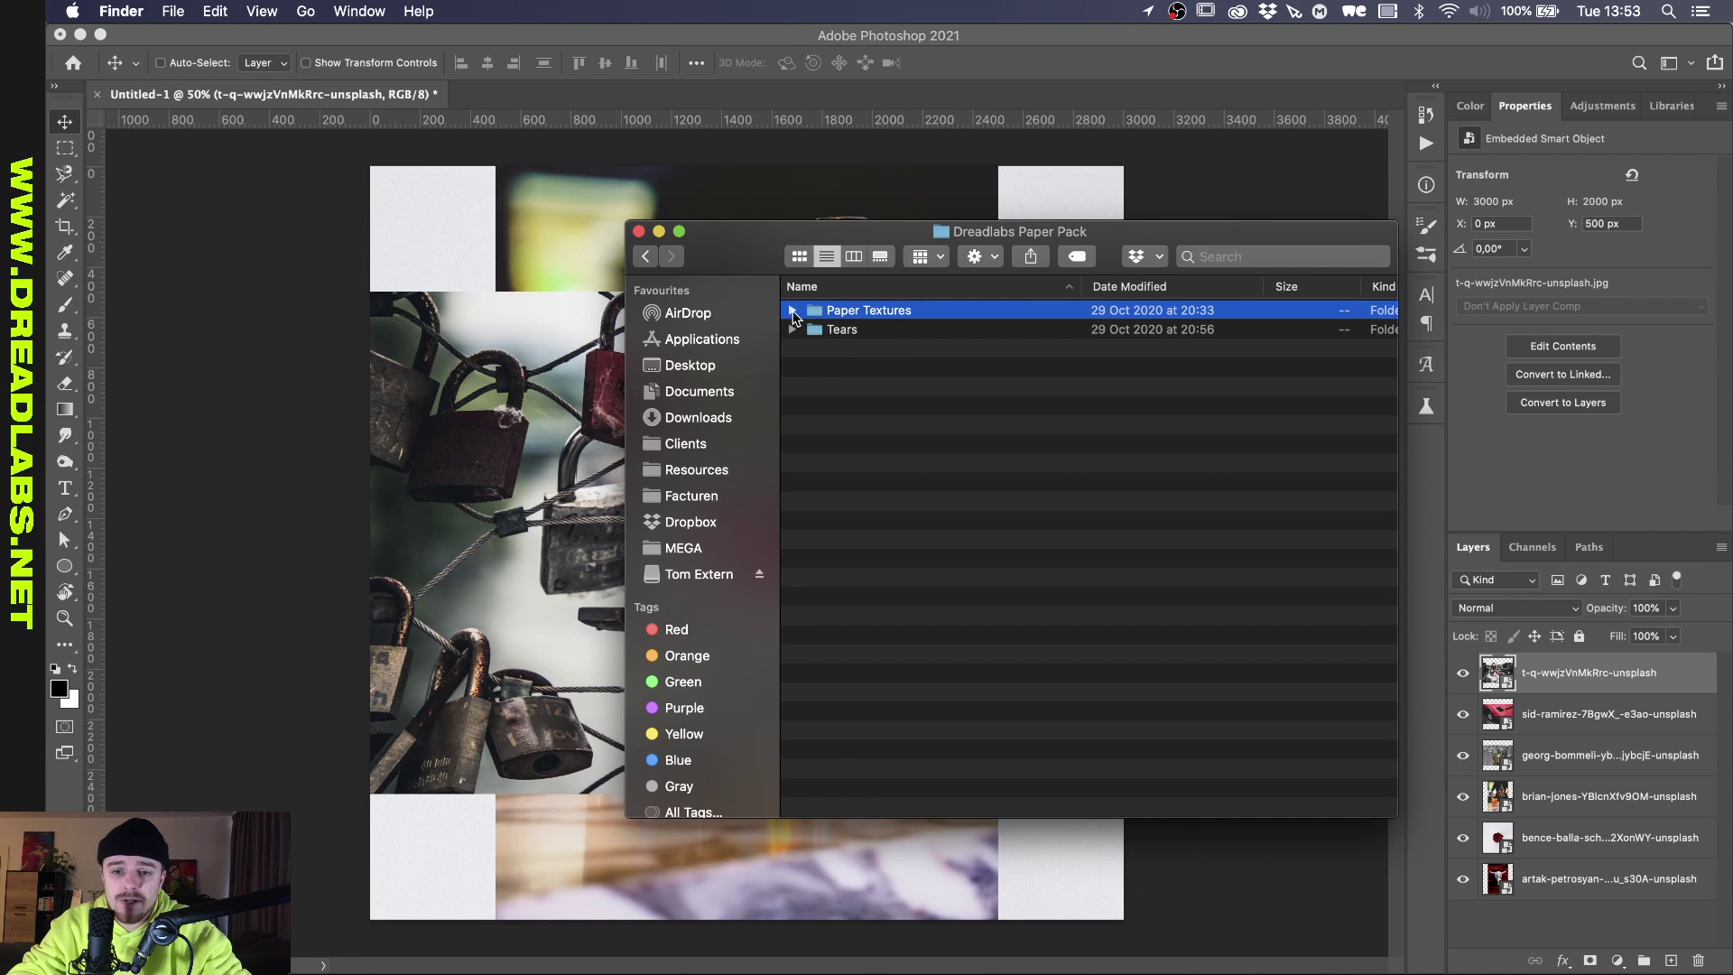
Expand the Paper Textures folder, browse its numbered PNGs and select 11.png.
left_click(791, 310)
scroll(936, 379, "down", 3)
scroll(932, 379, "down", 12)
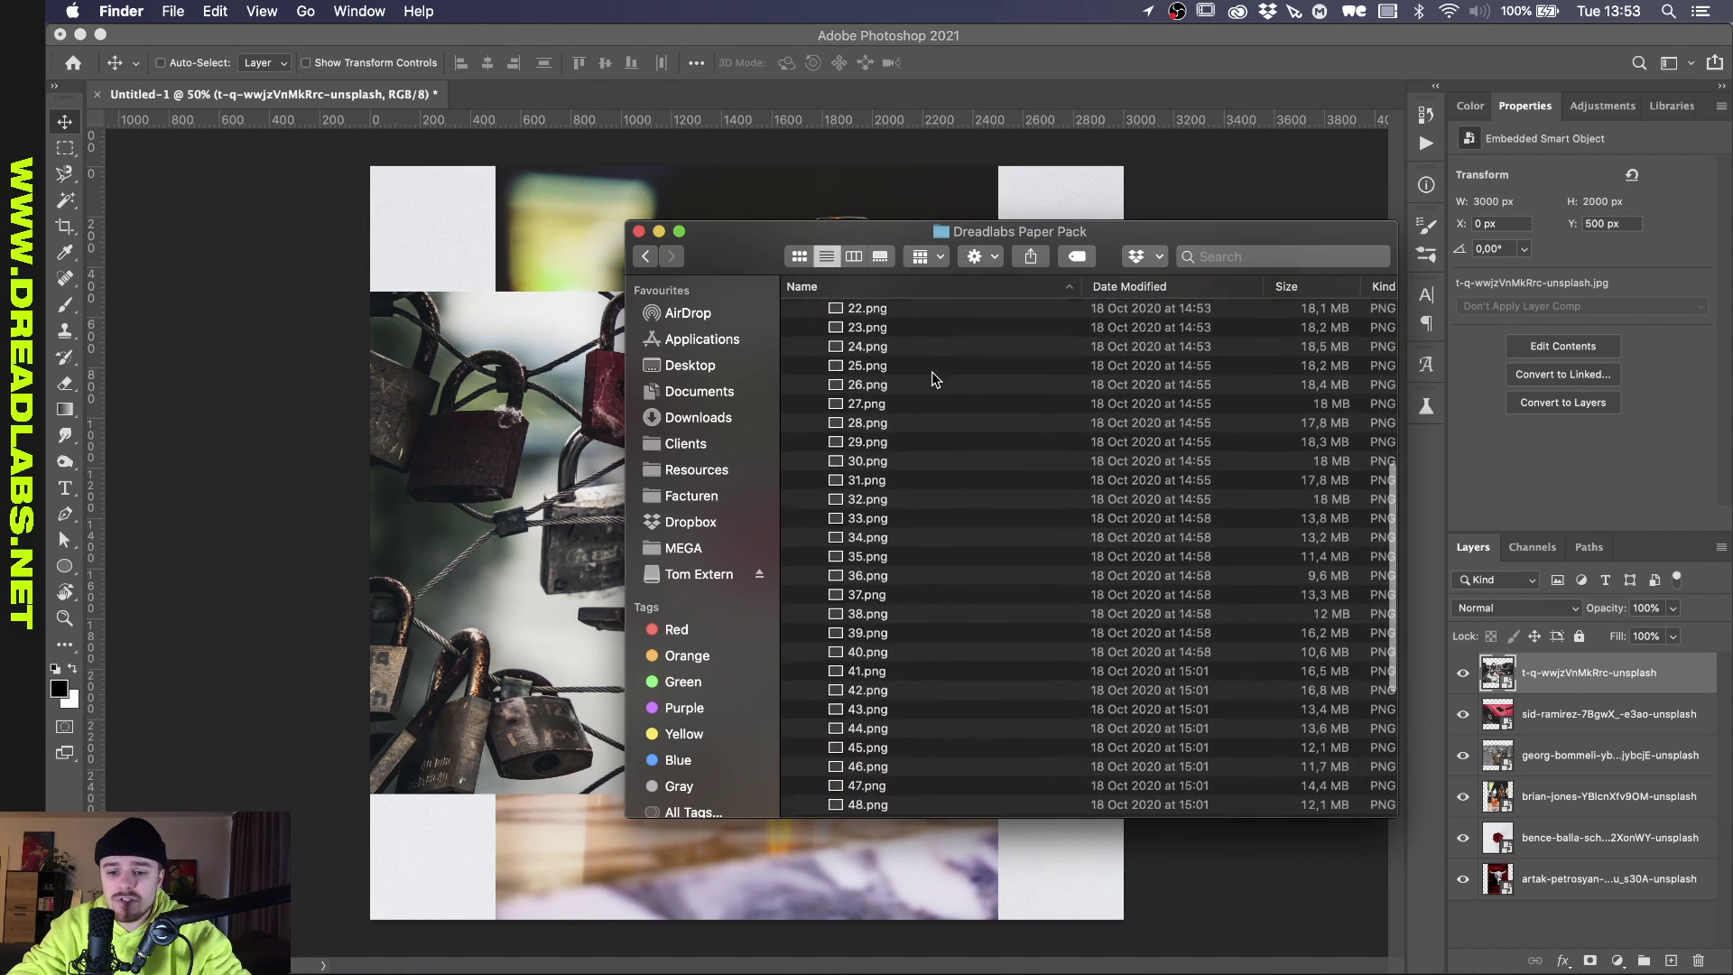
scroll(919, 439, "up", 12)
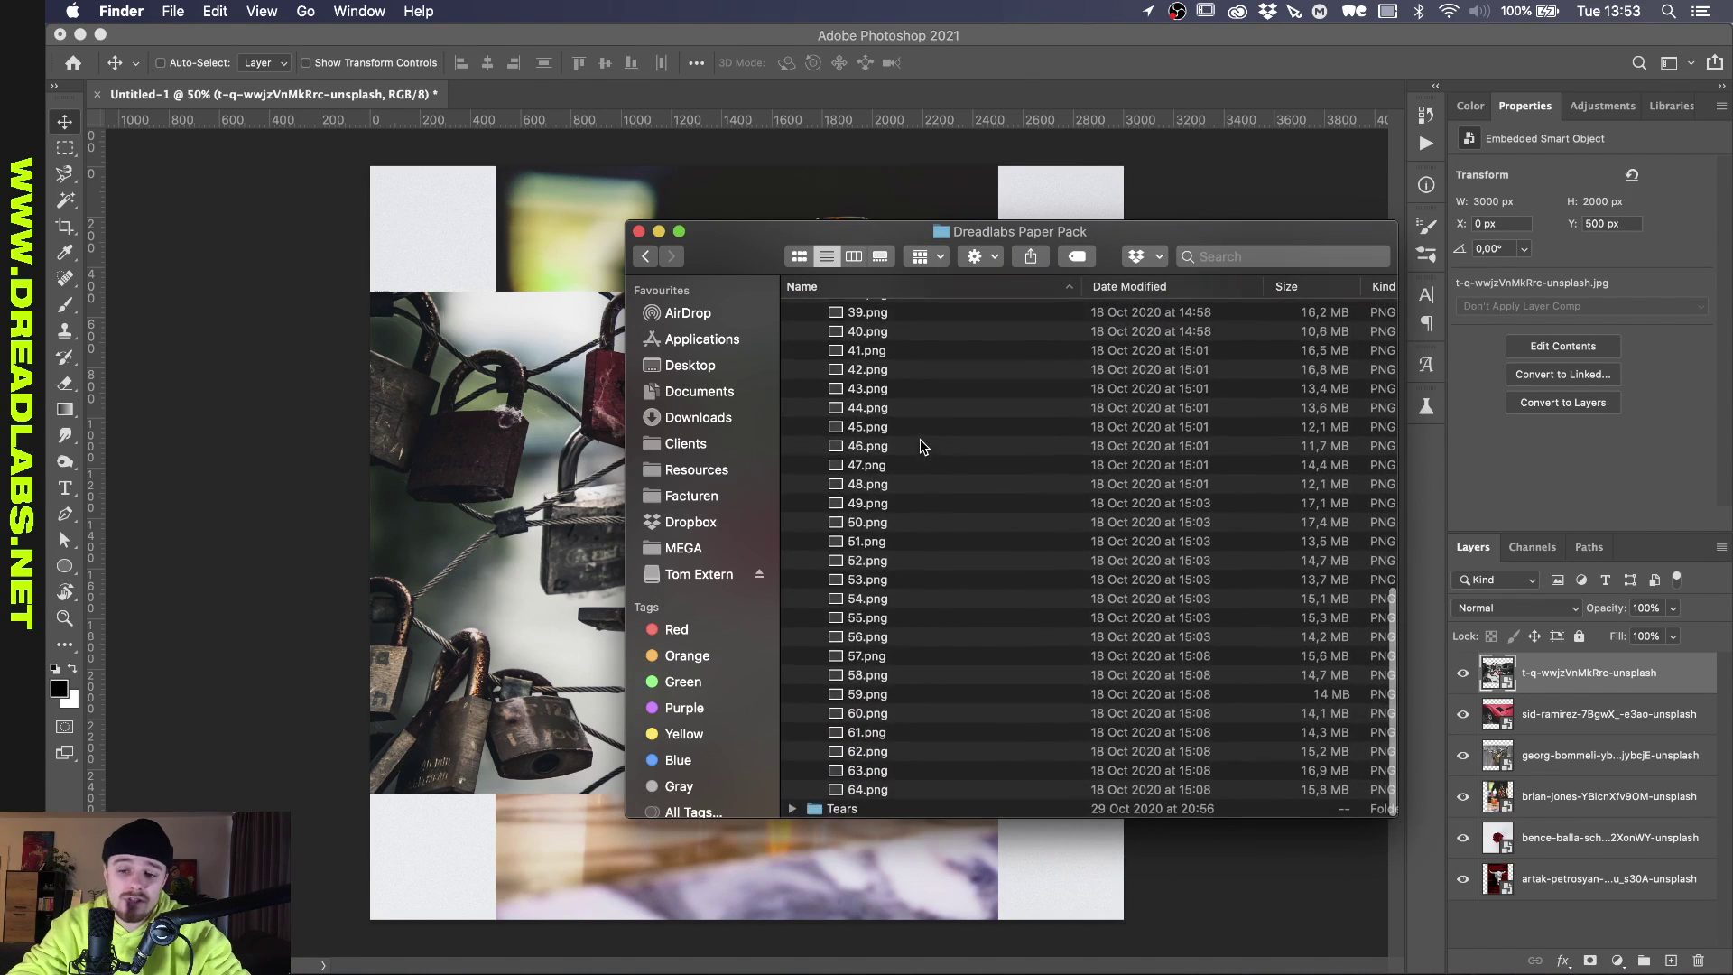
scroll(919, 439, "up", 1)
left_click(919, 439)
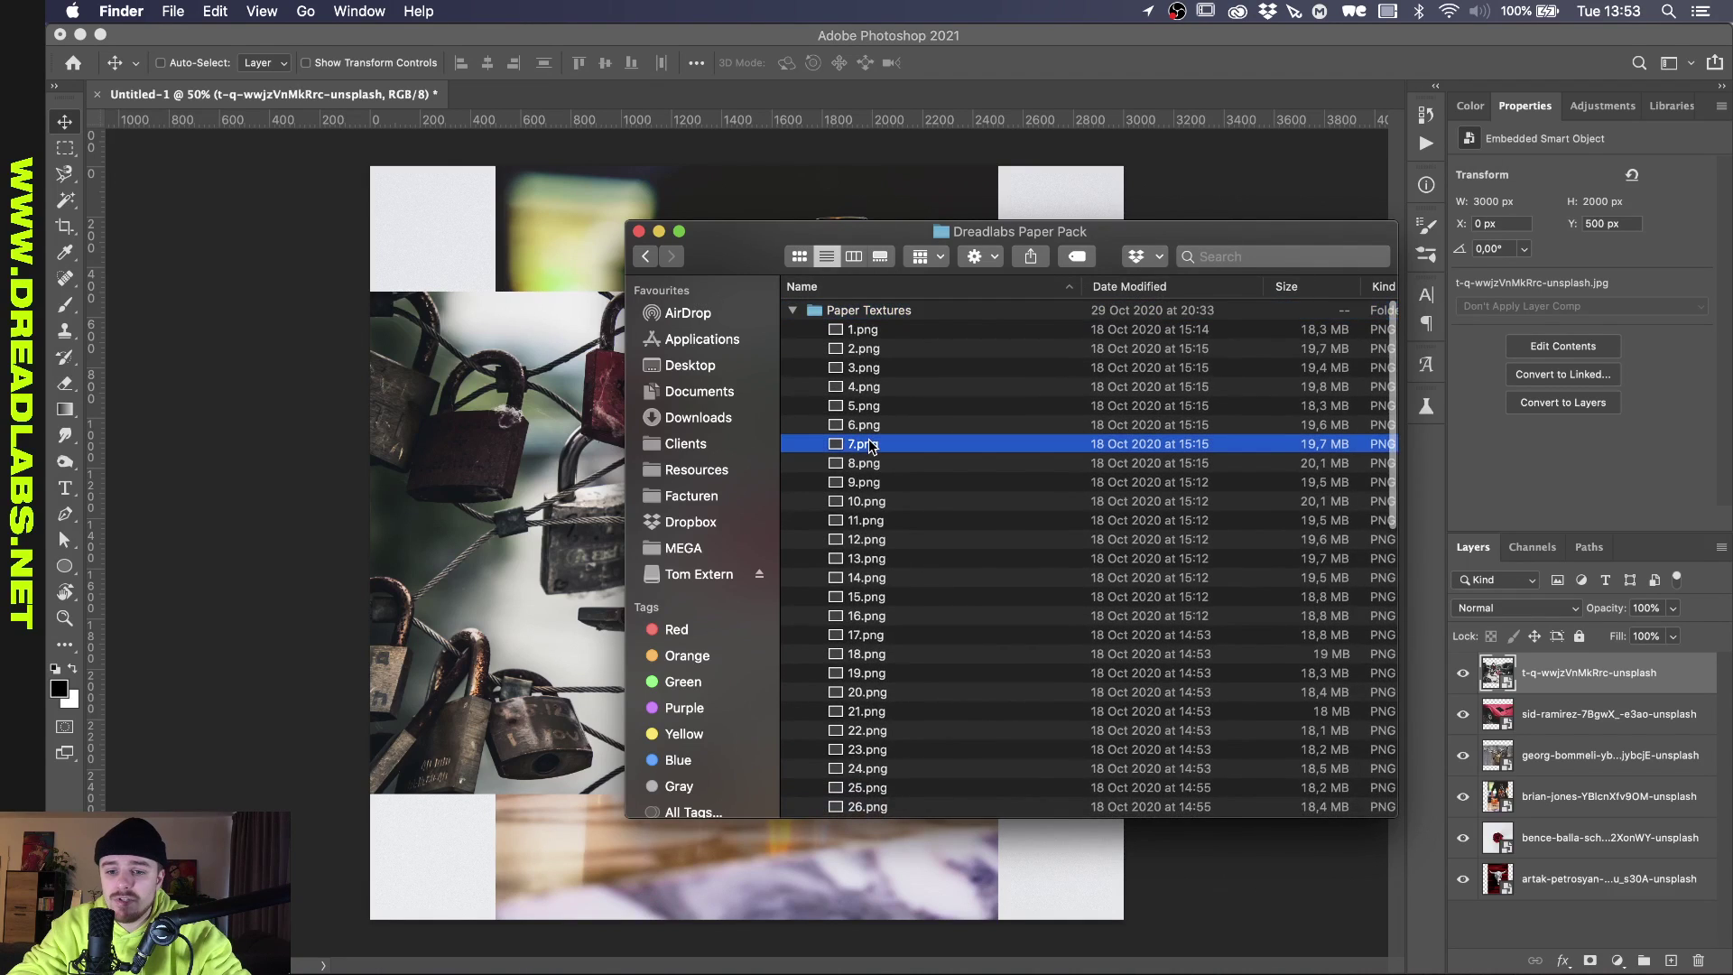
left_click(907, 520)
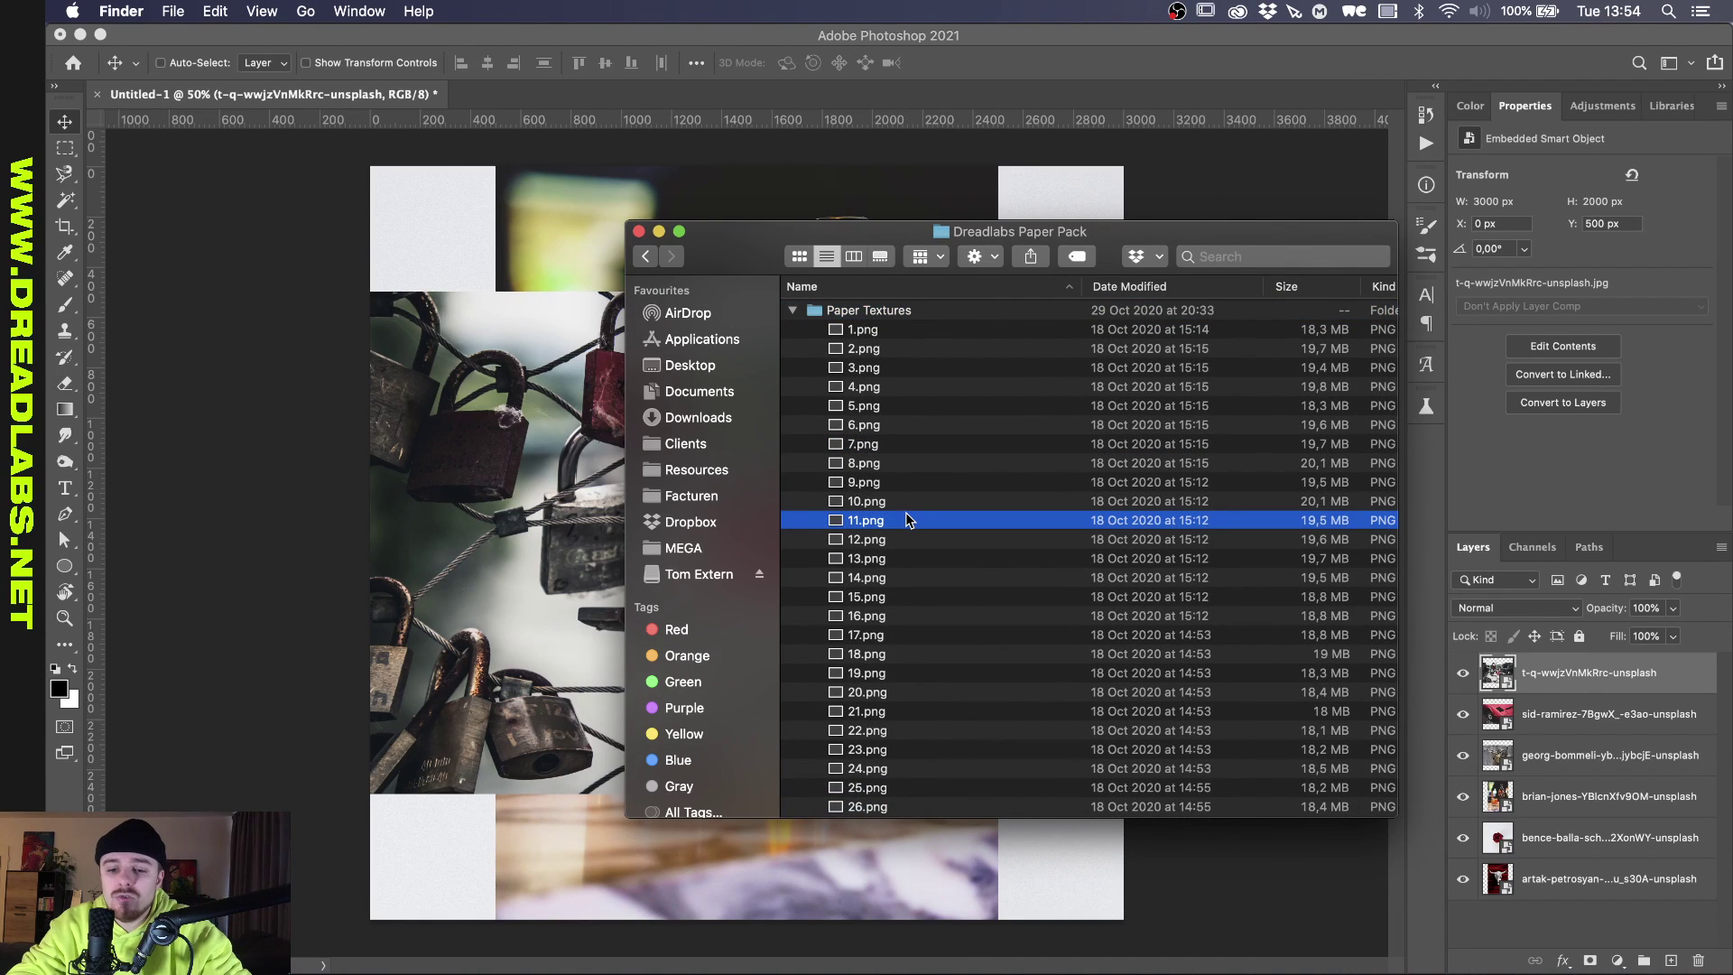
Place 11.png on the canvas and clip it to the padlocks photo.
left_click_drag(908, 520, 496, 512)
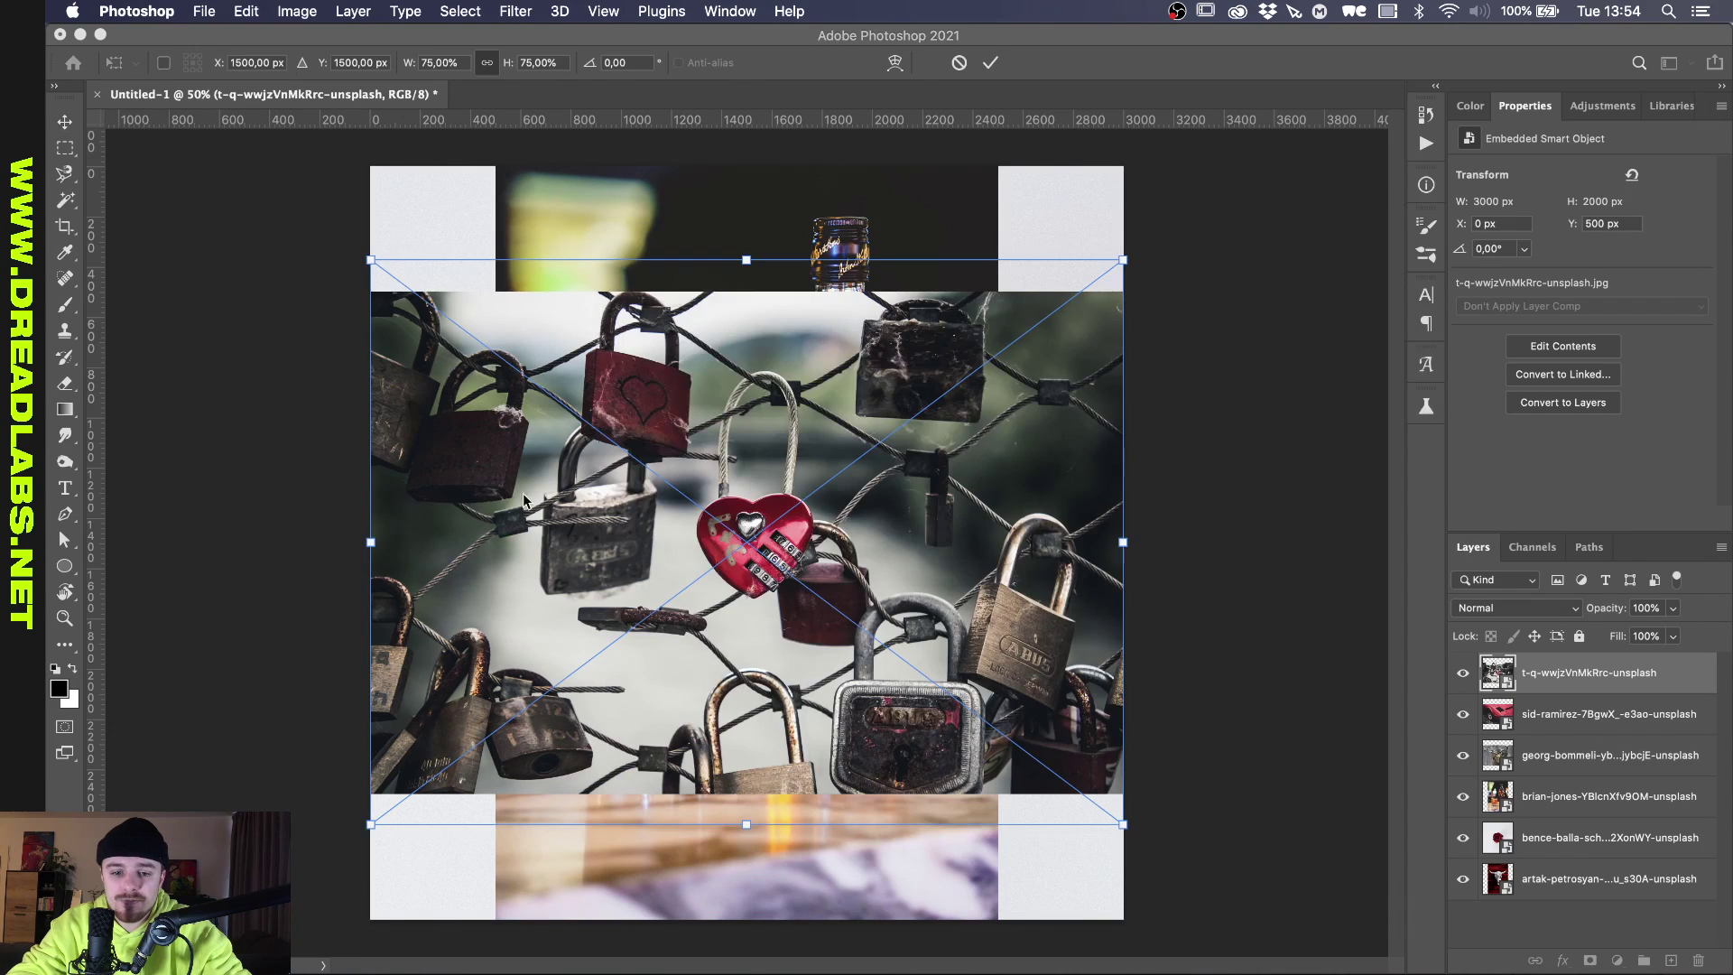
left_click(990, 62)
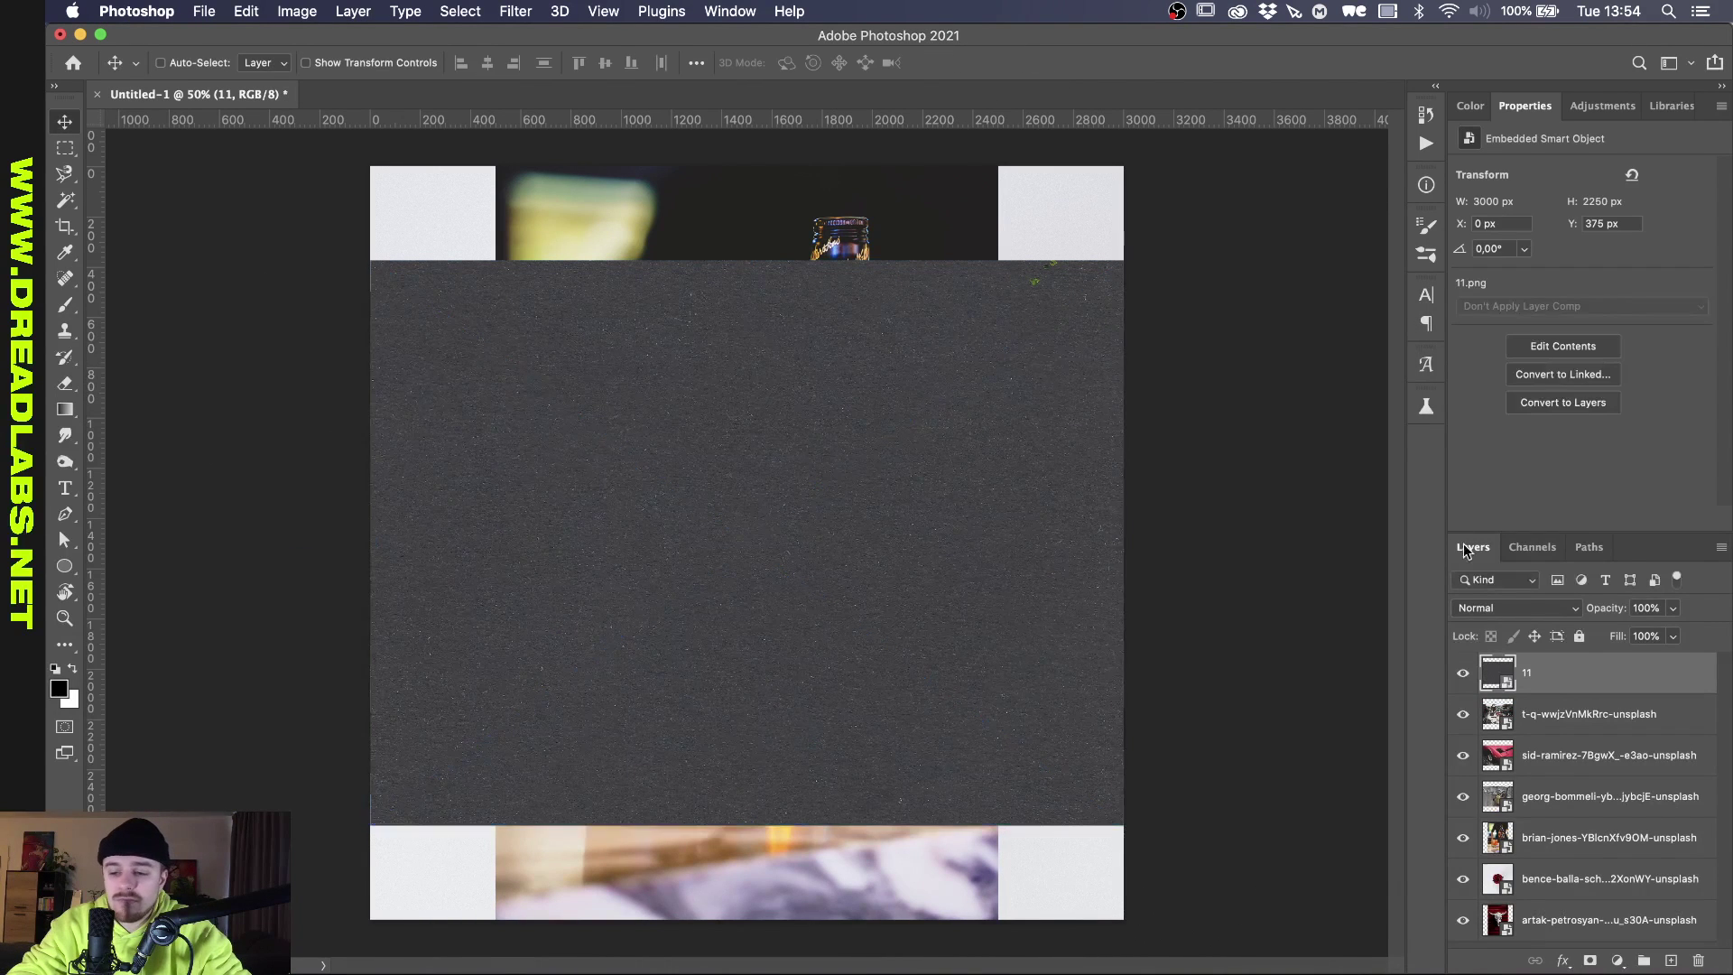
left_click(1462, 674)
left_click(1461, 674)
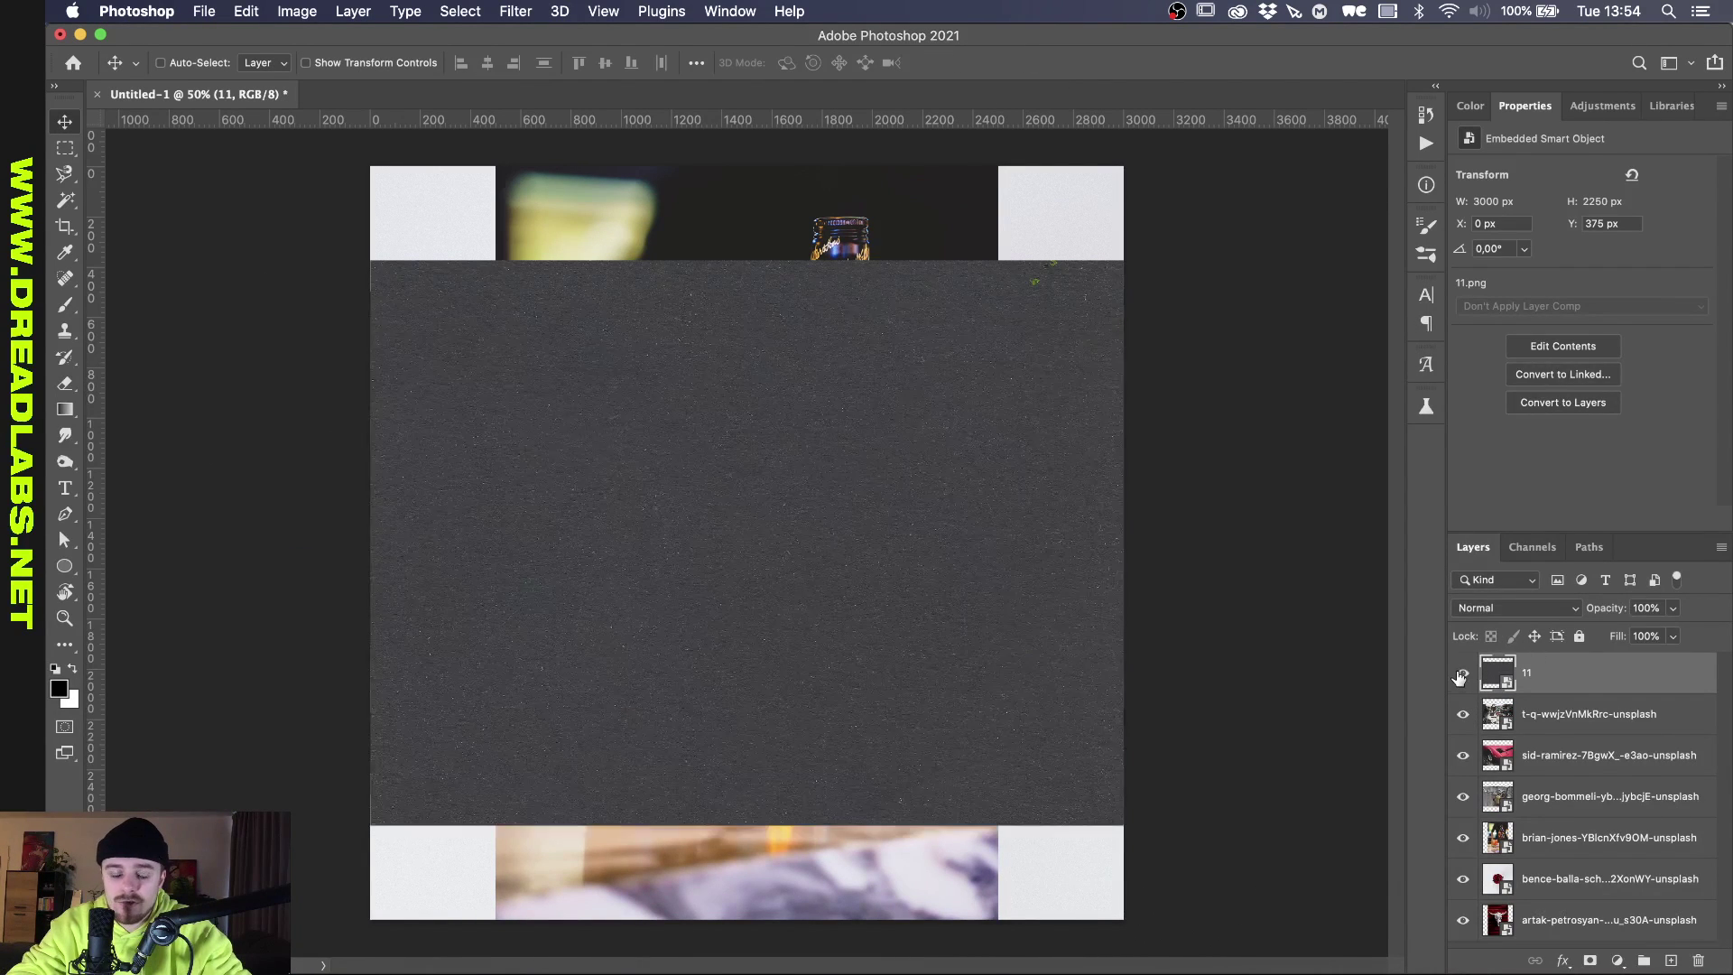
left_click(1462, 674)
left_click(1462, 673)
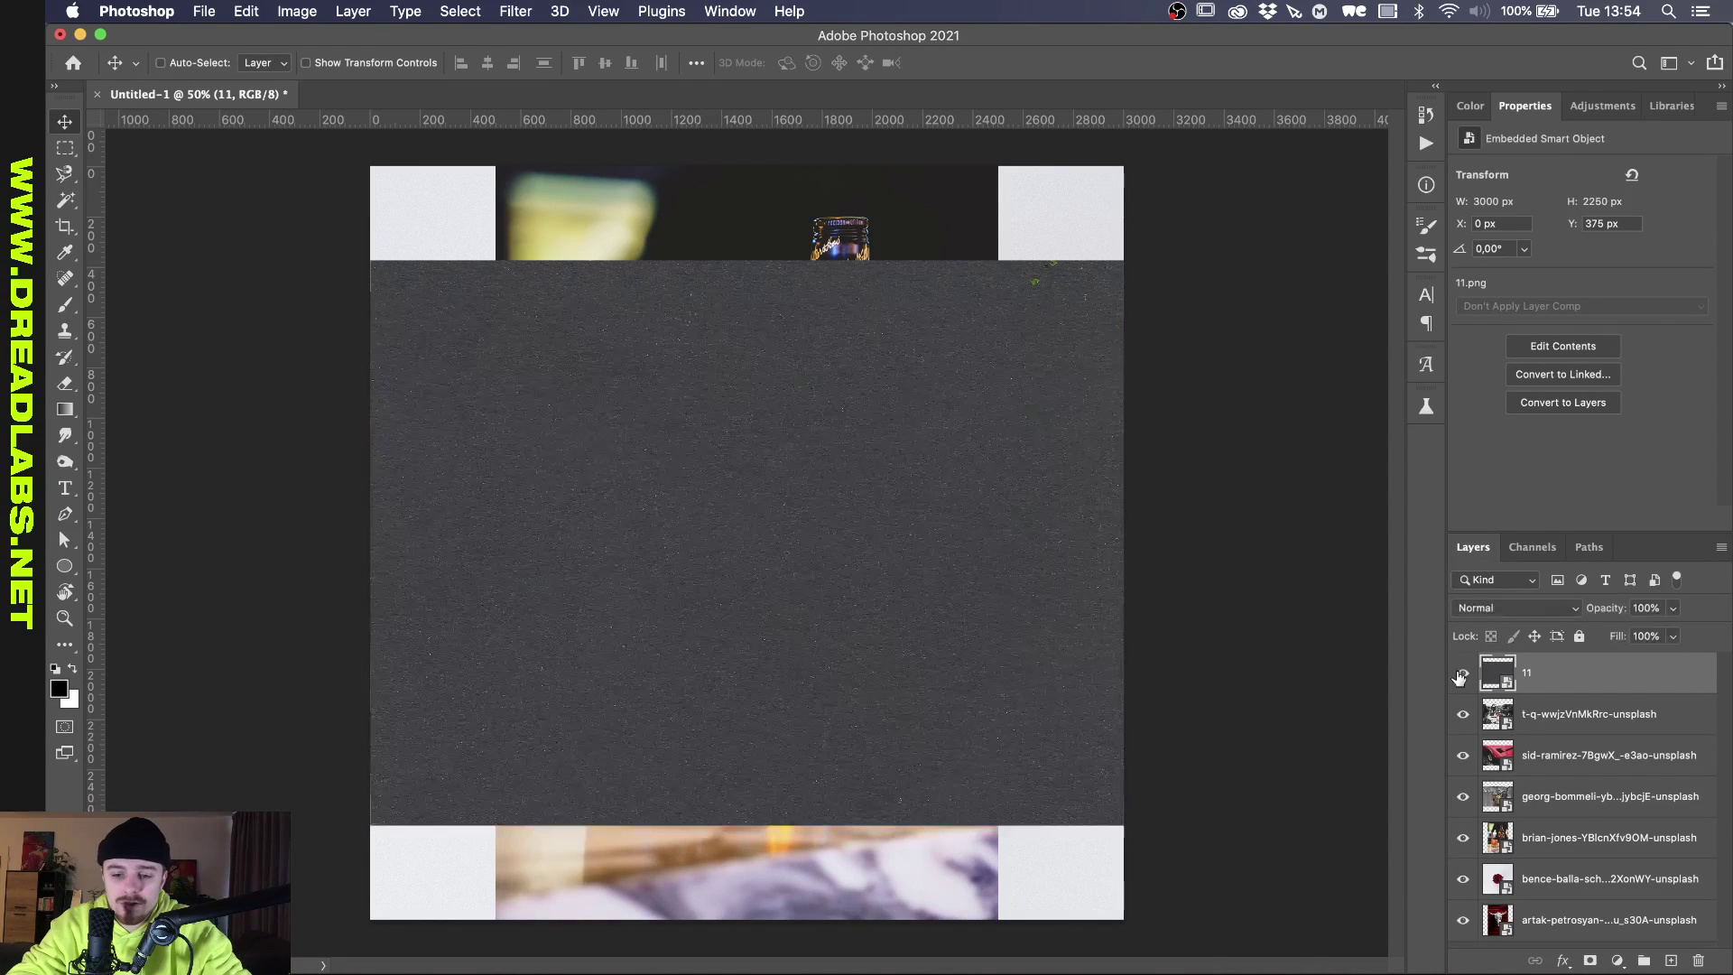
left_click(1560, 689, "alt")
scroll(908, 600, "up", 3)
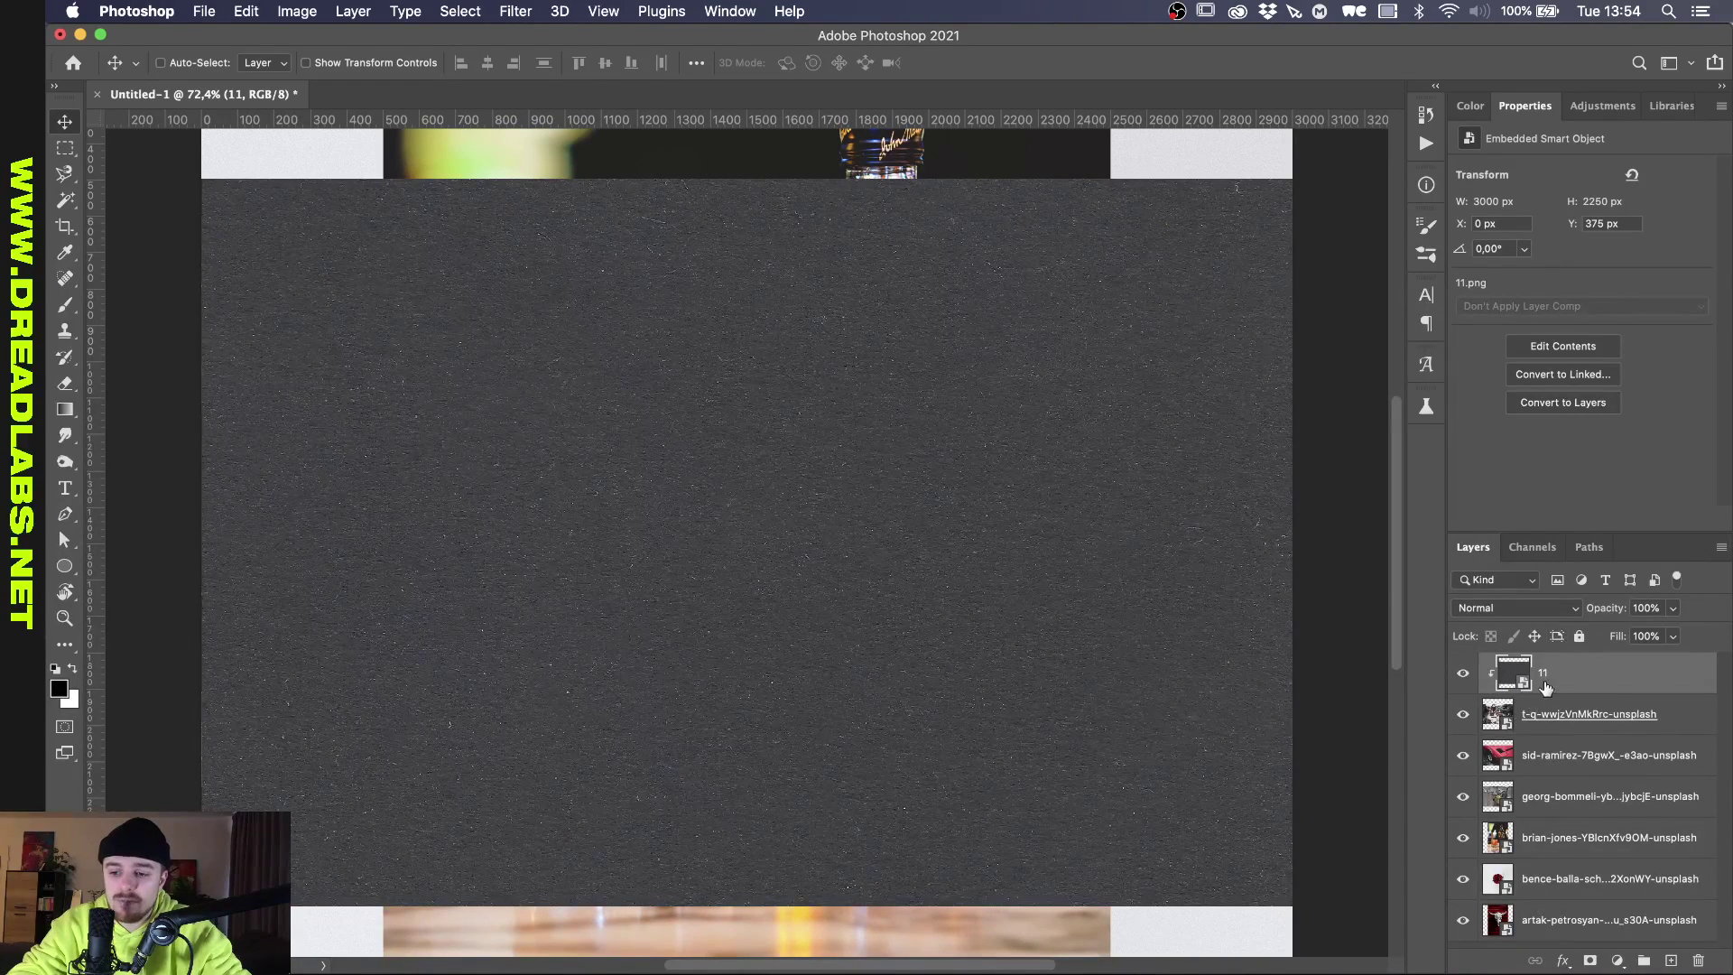
Preview blend modes on texture 11 and settle on Exclusion.
left_click(1504, 607)
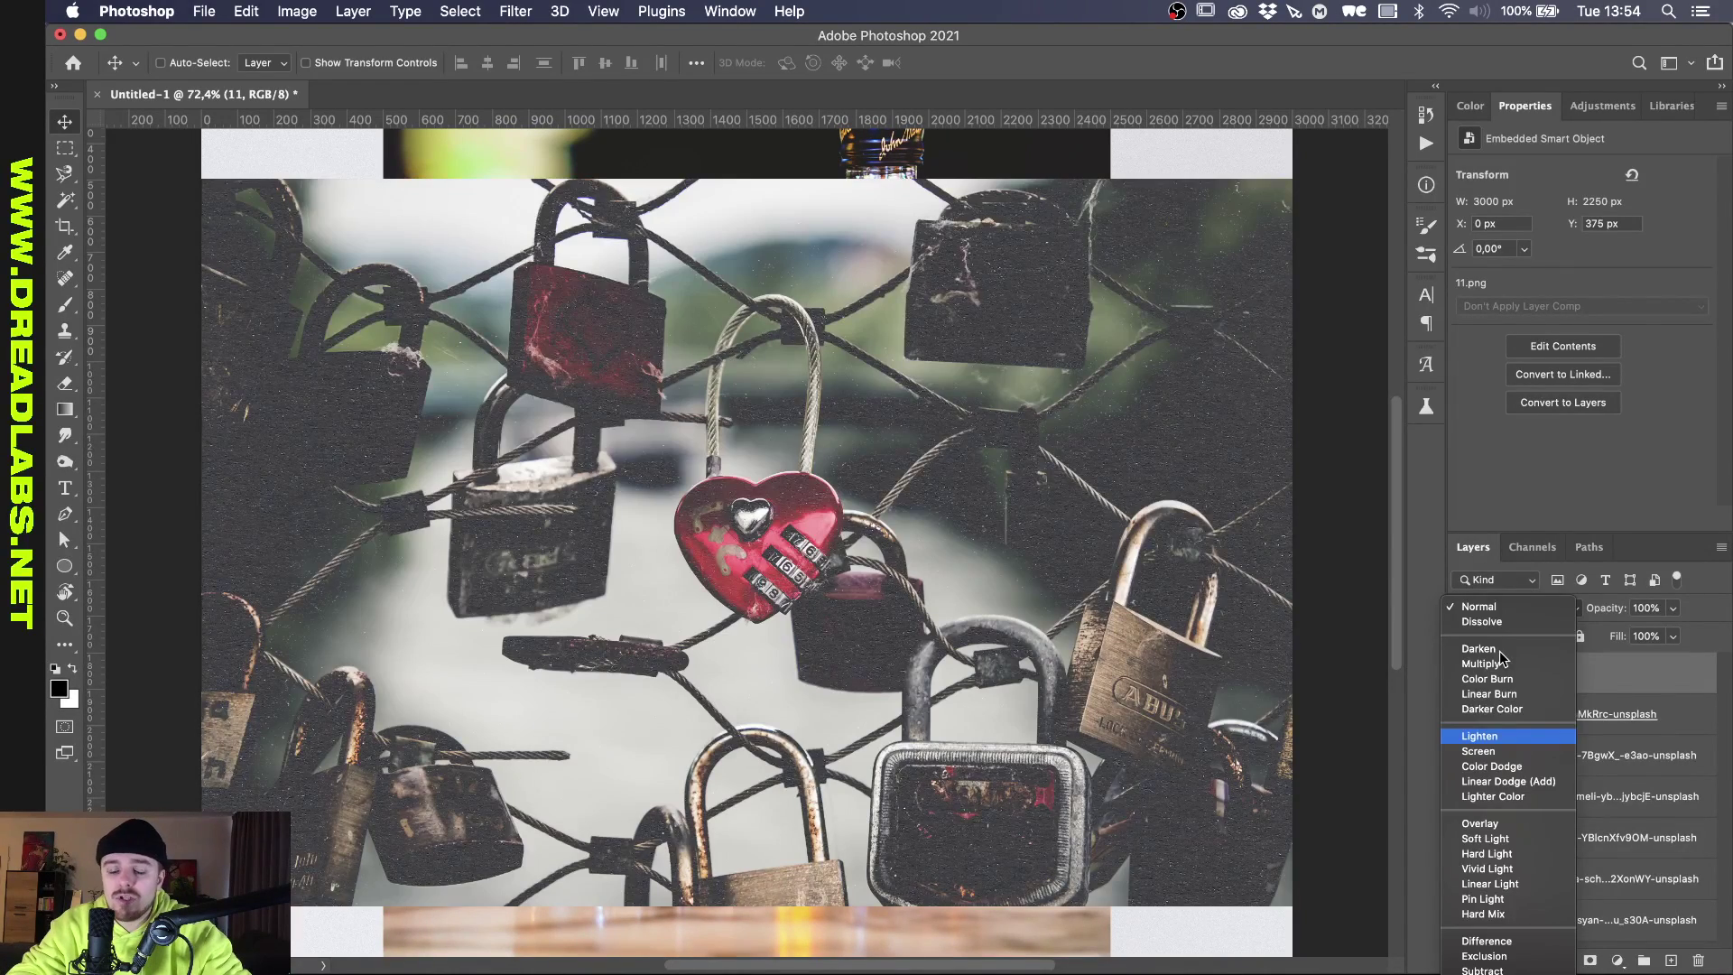
key("Down")
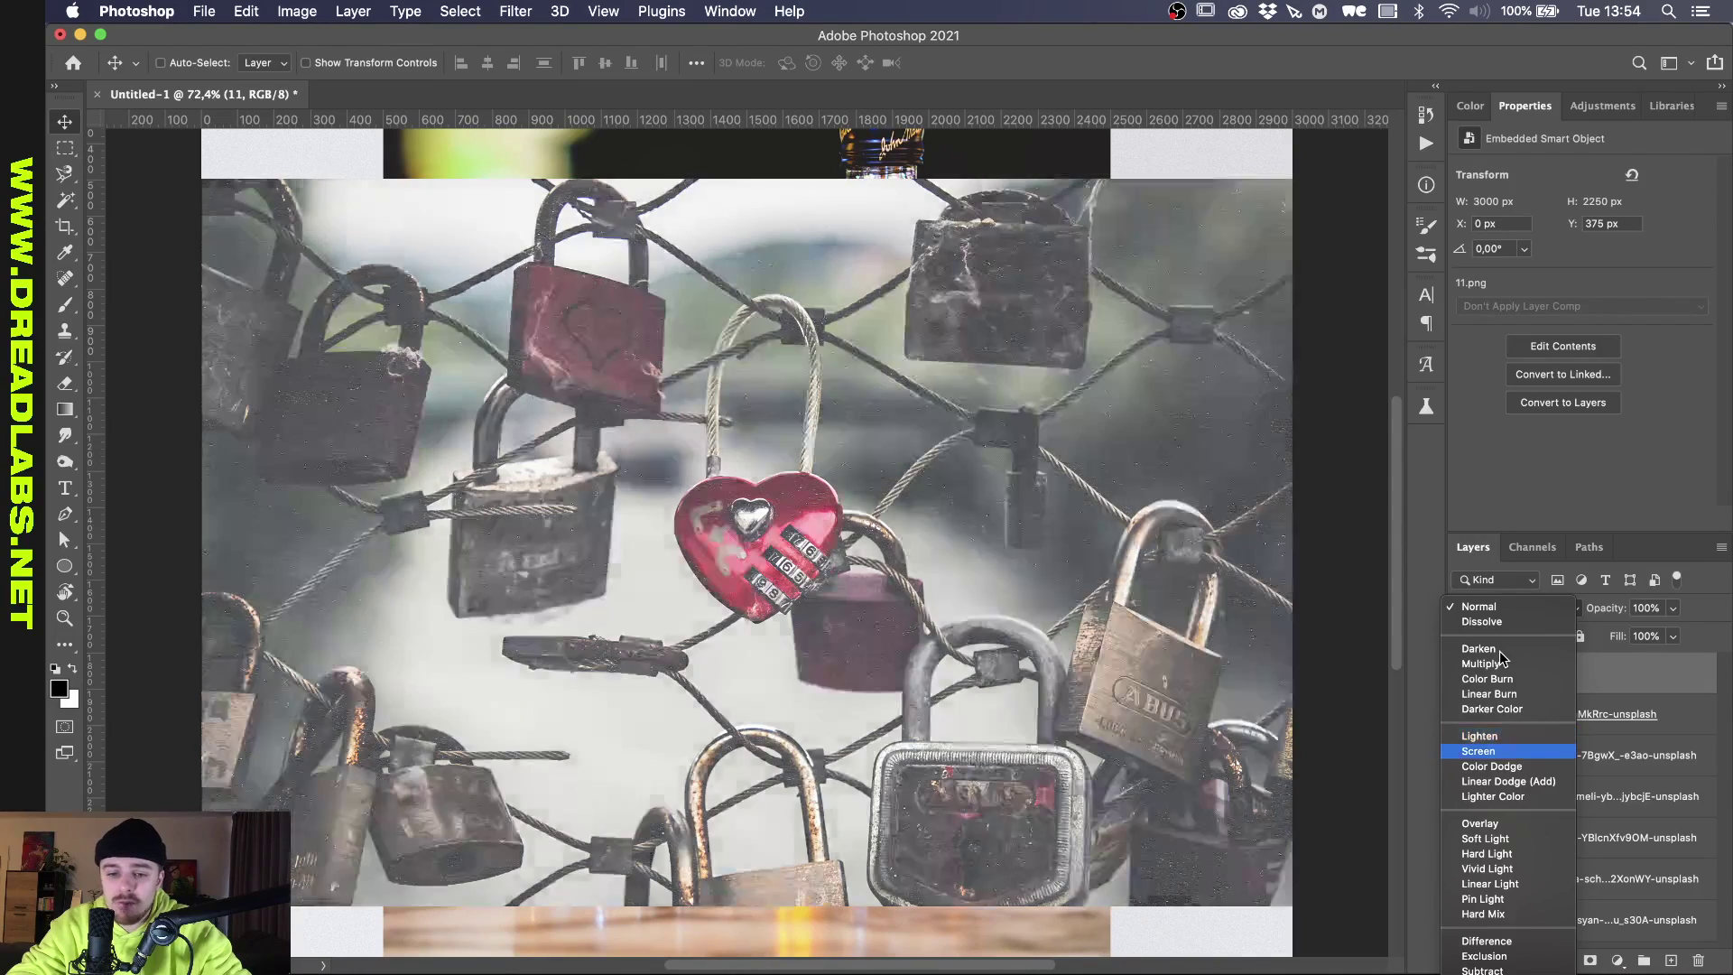
key("Up")
key("Down")
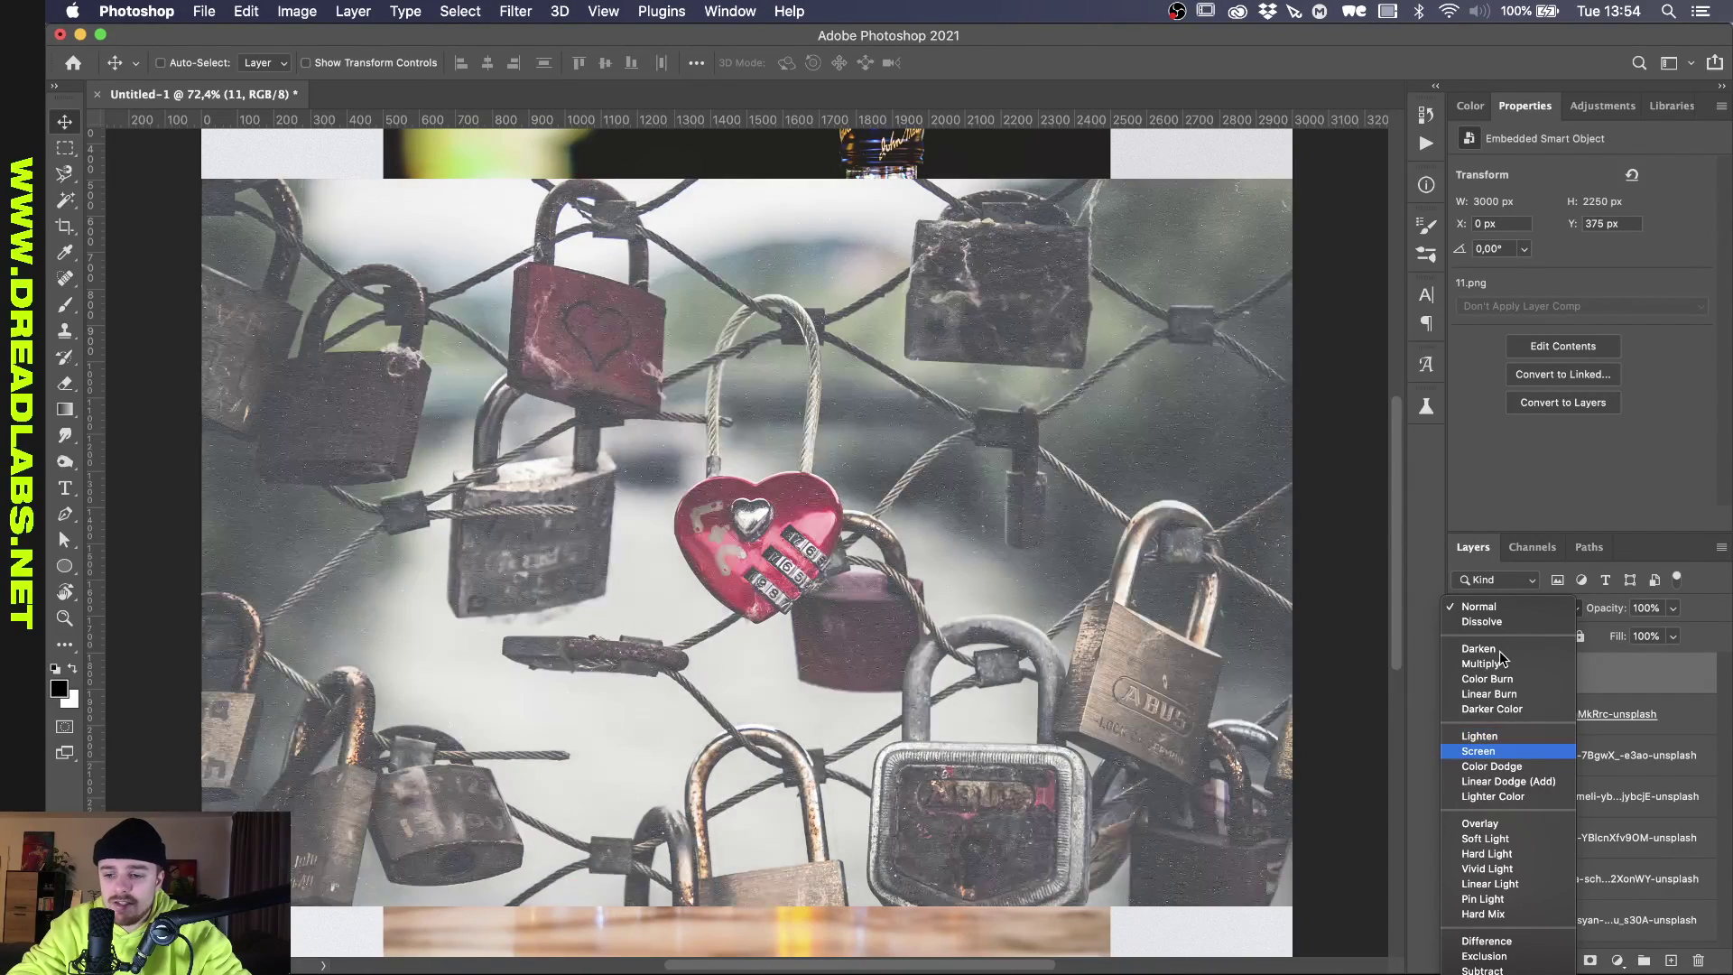
key("Down")
key("Down")
key("Down")
key("Down")
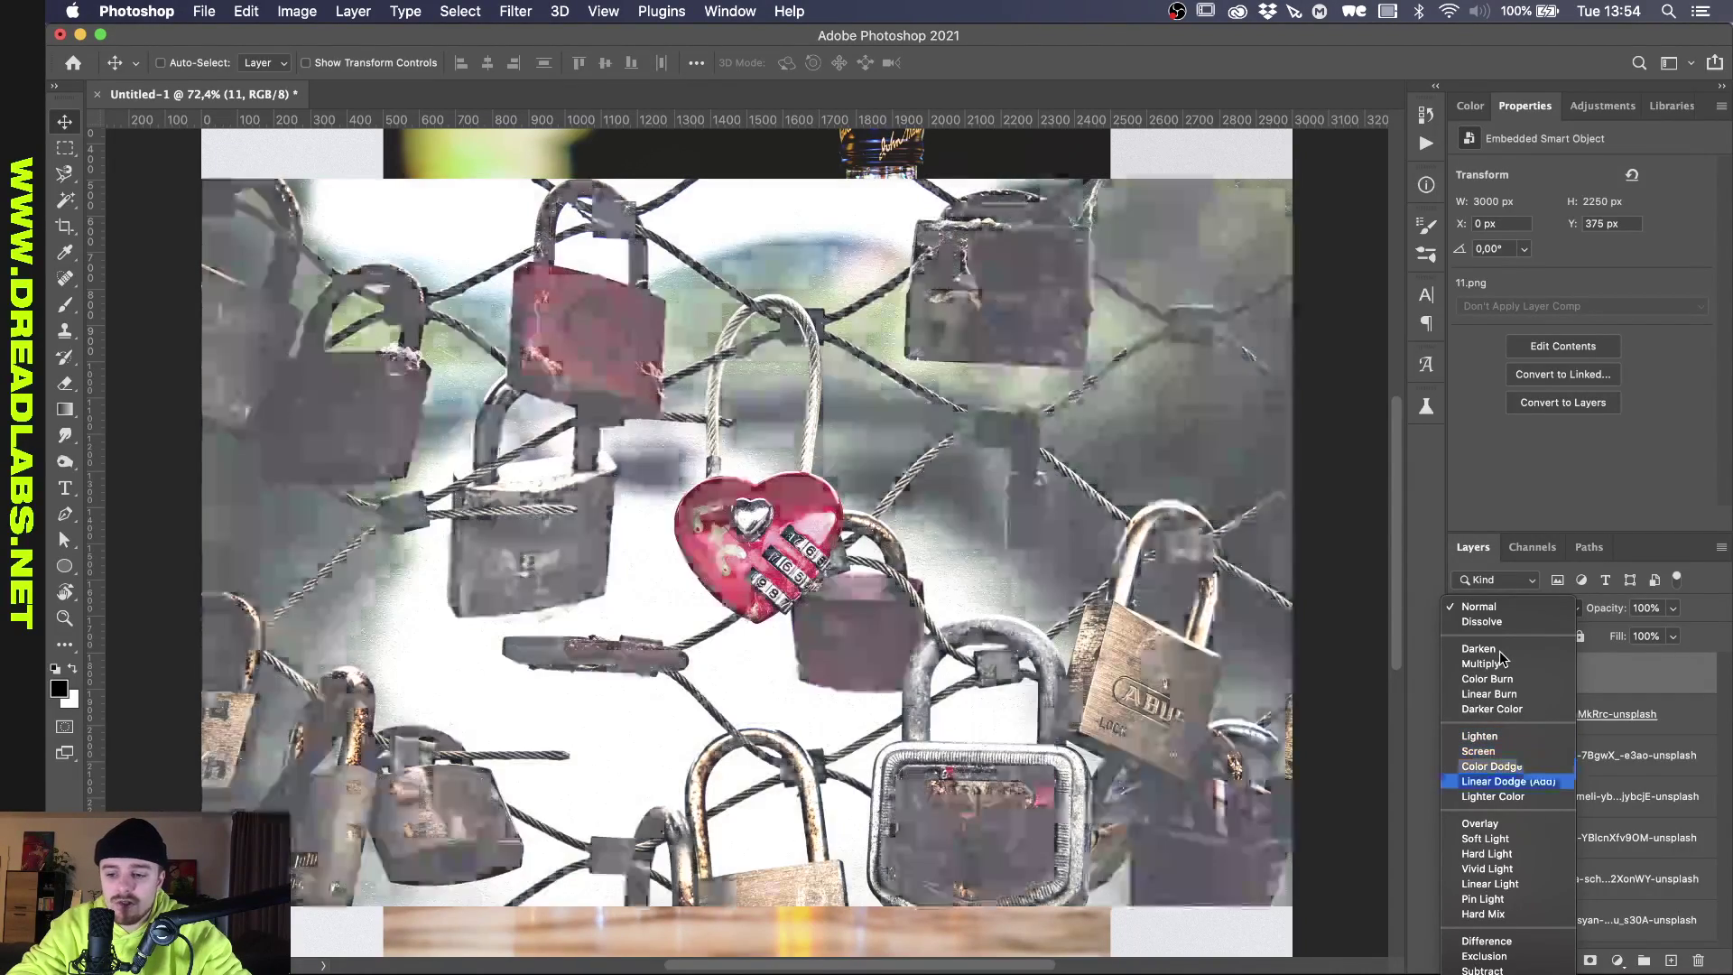
key("Up")
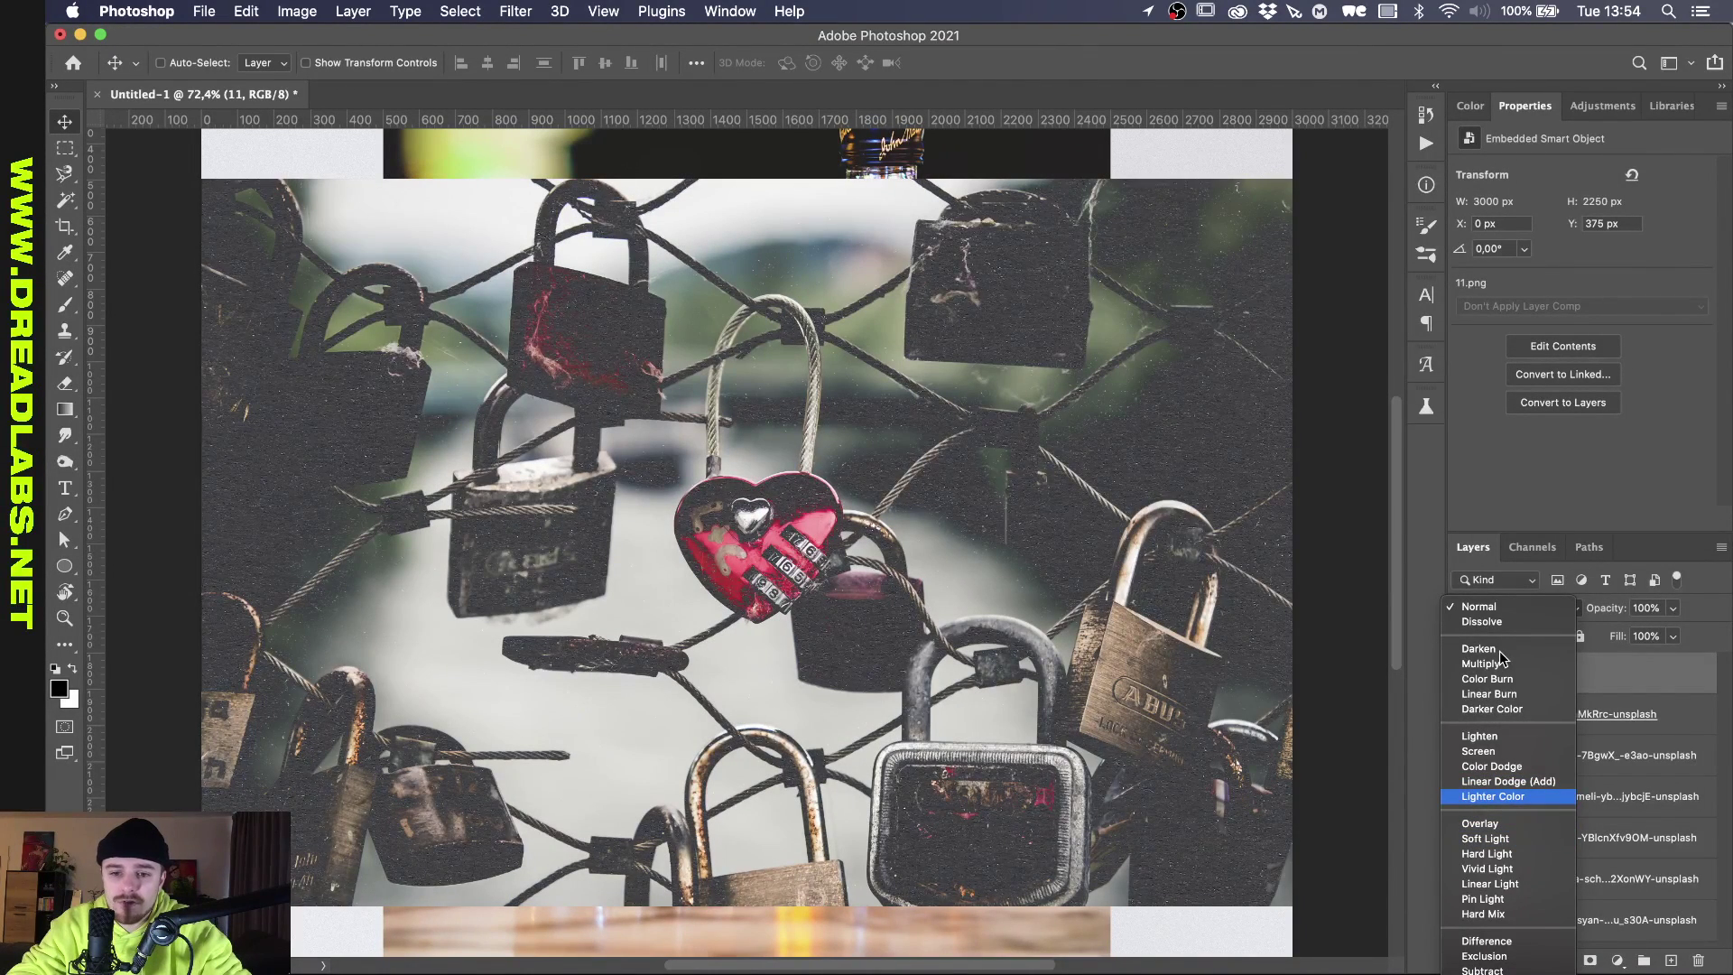
key("Down")
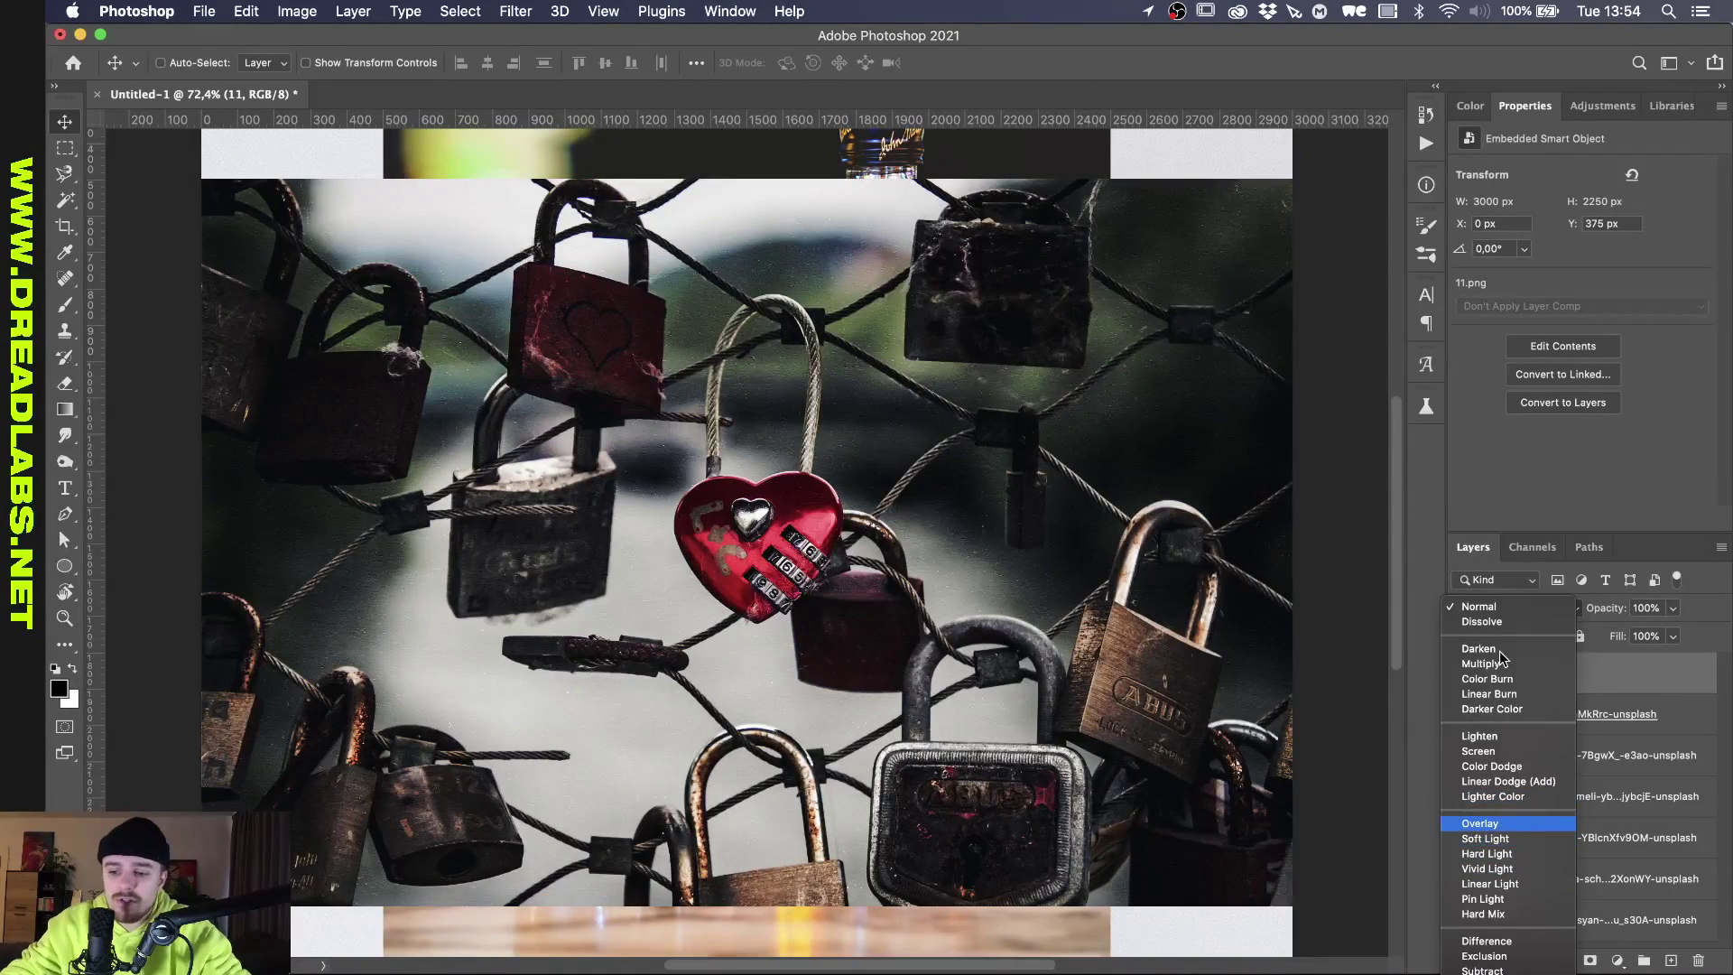
key("Down")
key("Return")
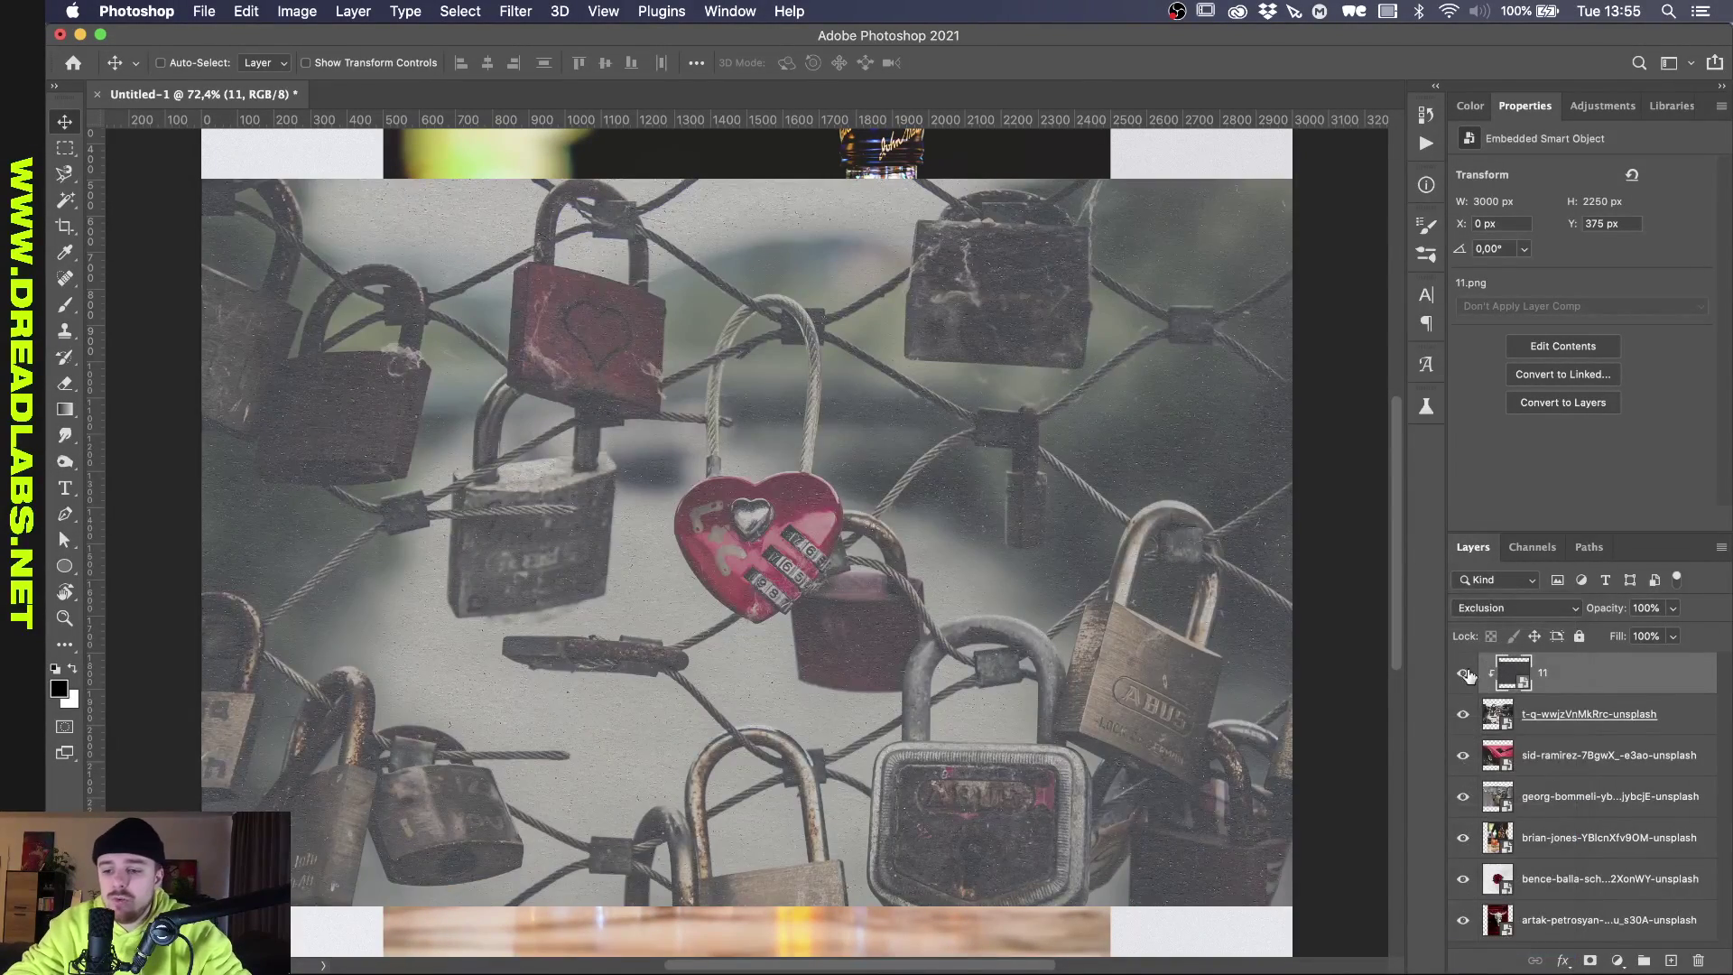
Group the padlocks photo with its texture and convert the group to a smart object.
left_click(1464, 674)
left_click(1464, 674)
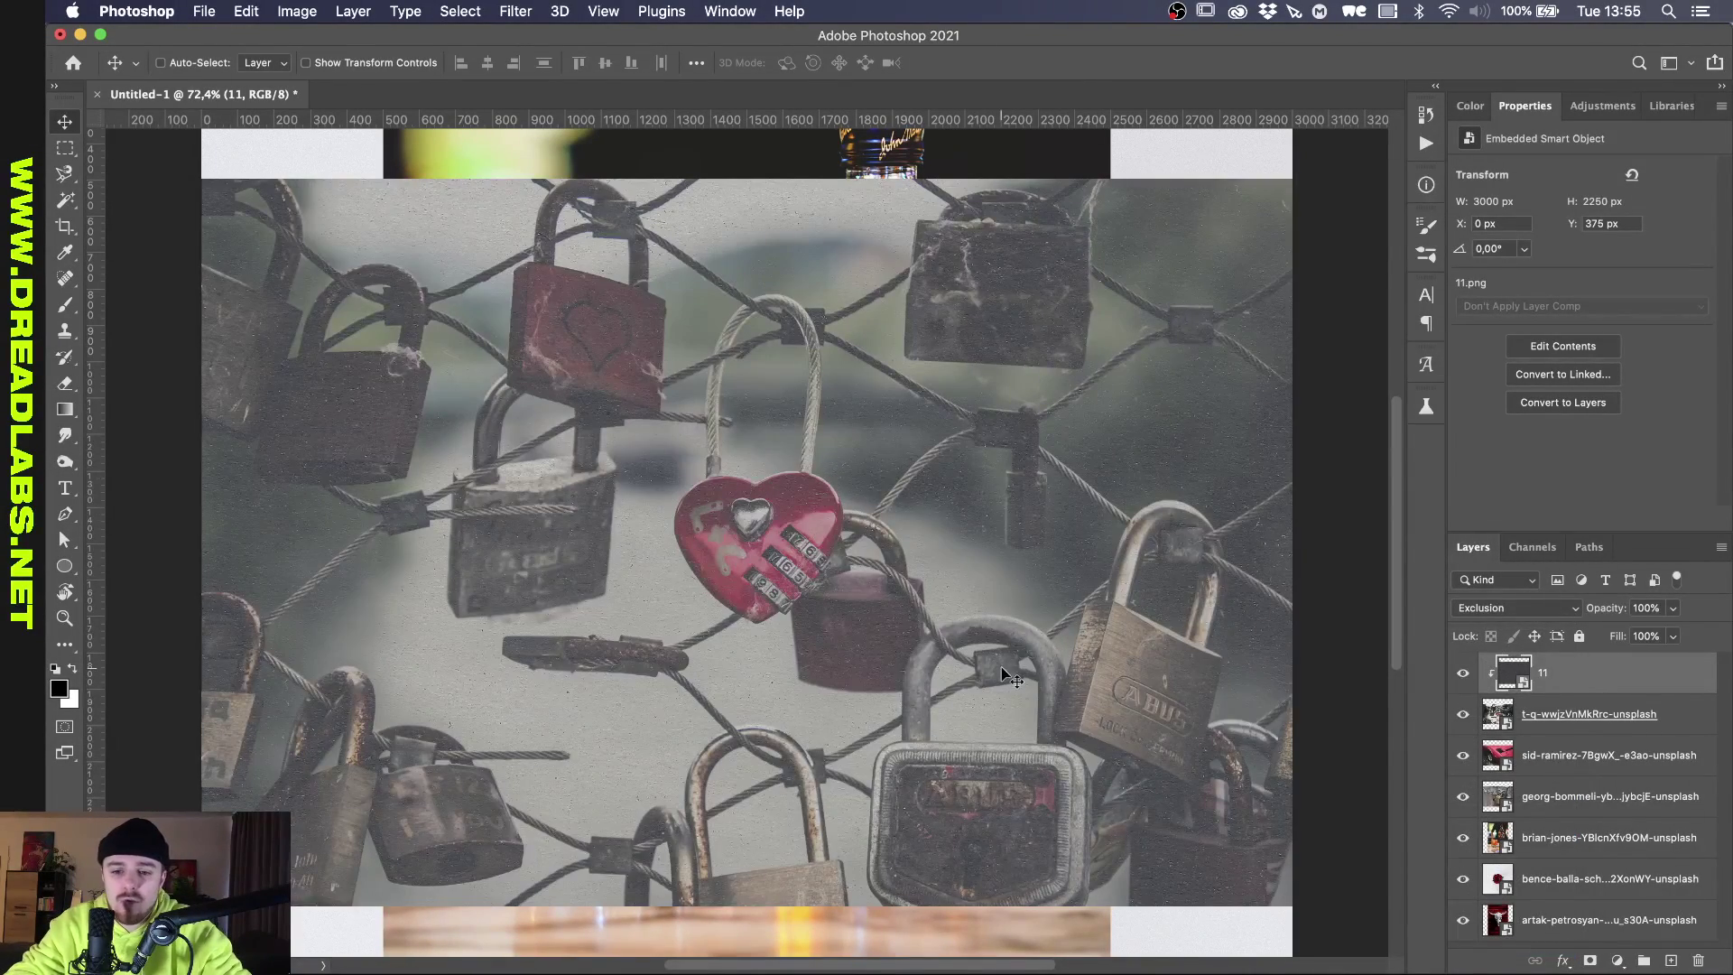
left_click(1576, 720)
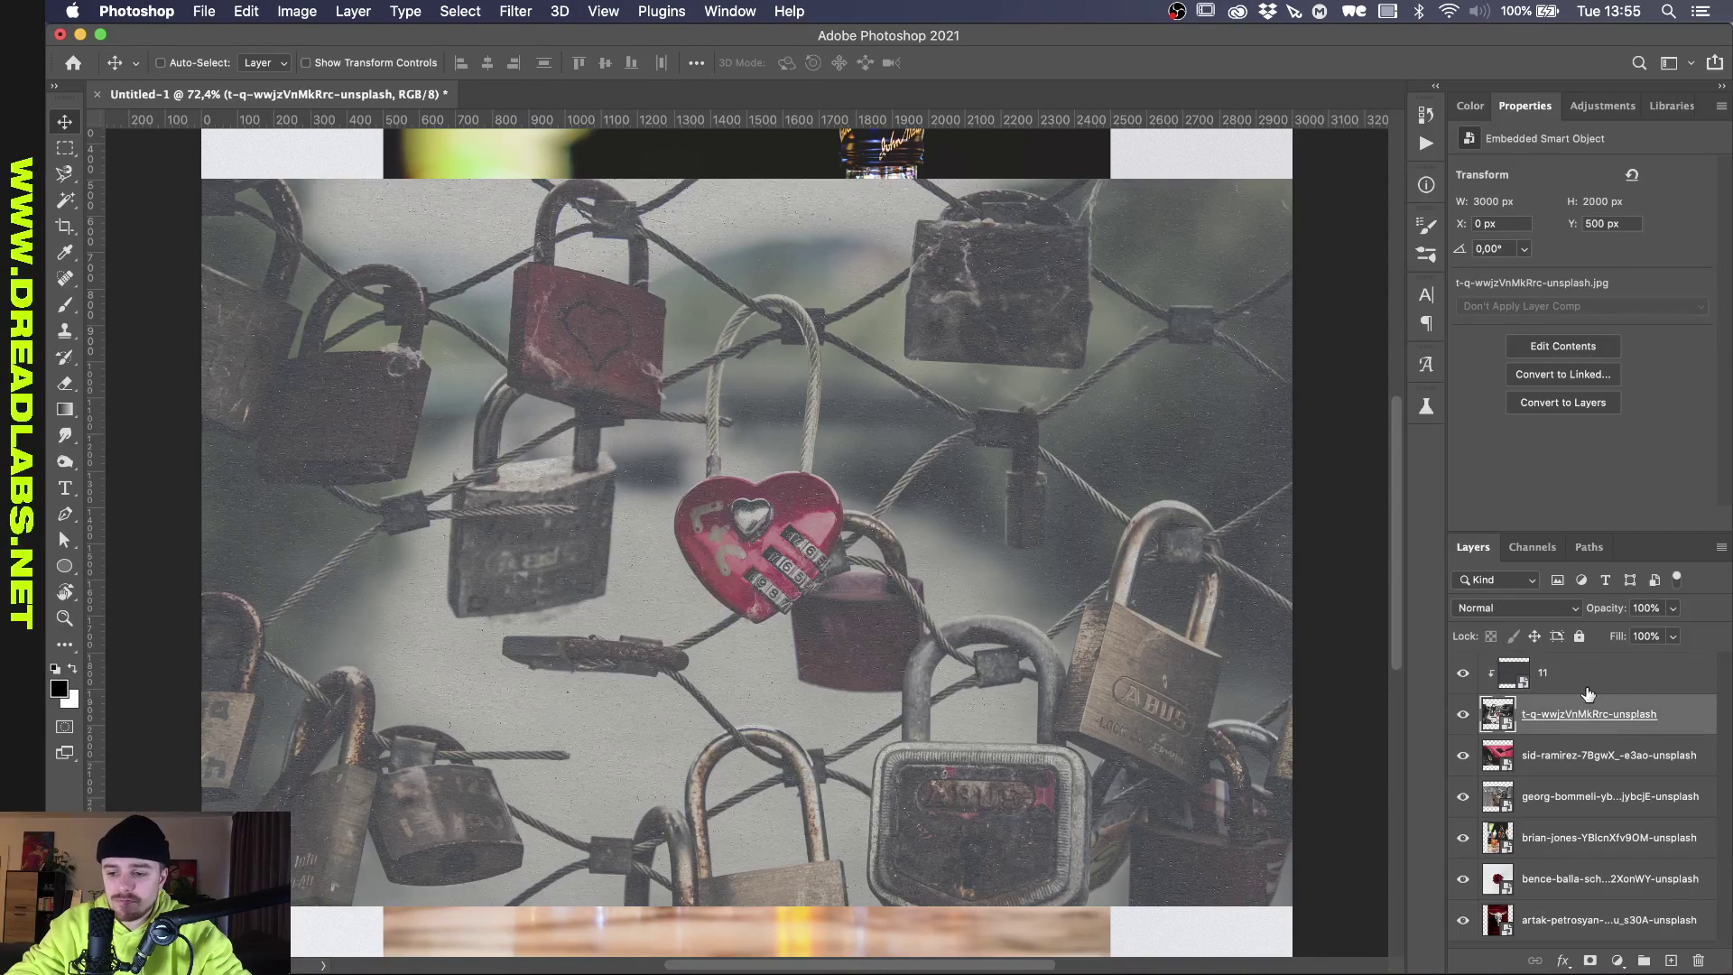
left_click(1588, 692, "super")
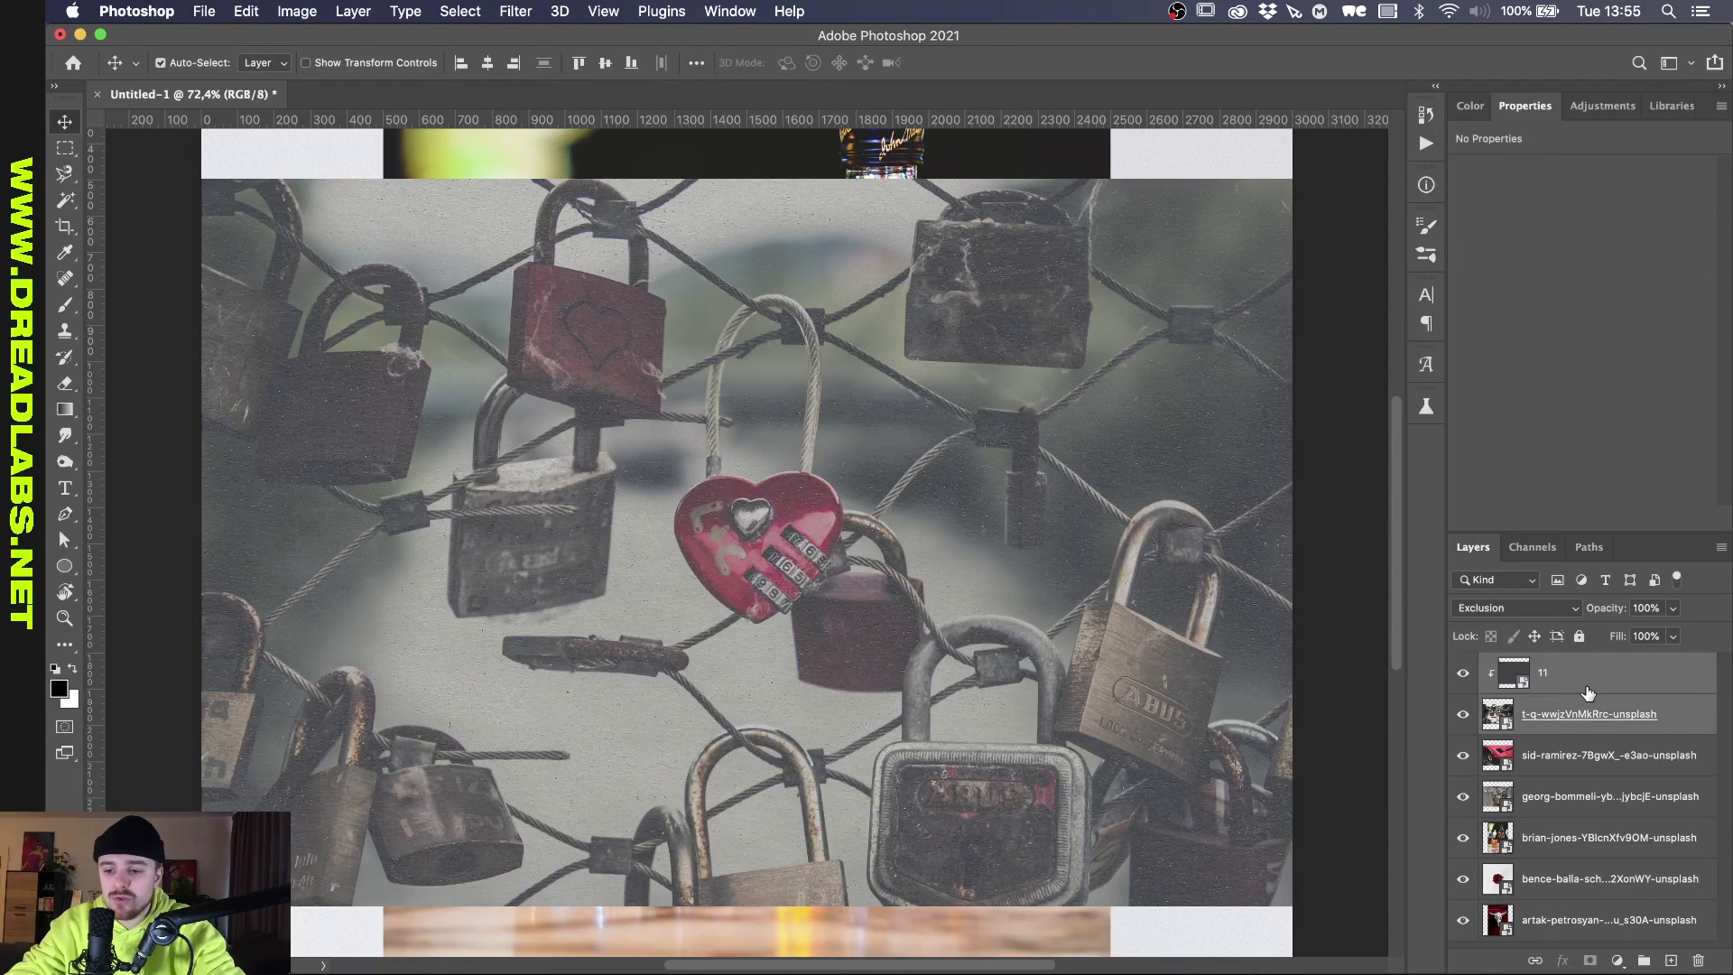
key("super+g")
right_click(1499, 652)
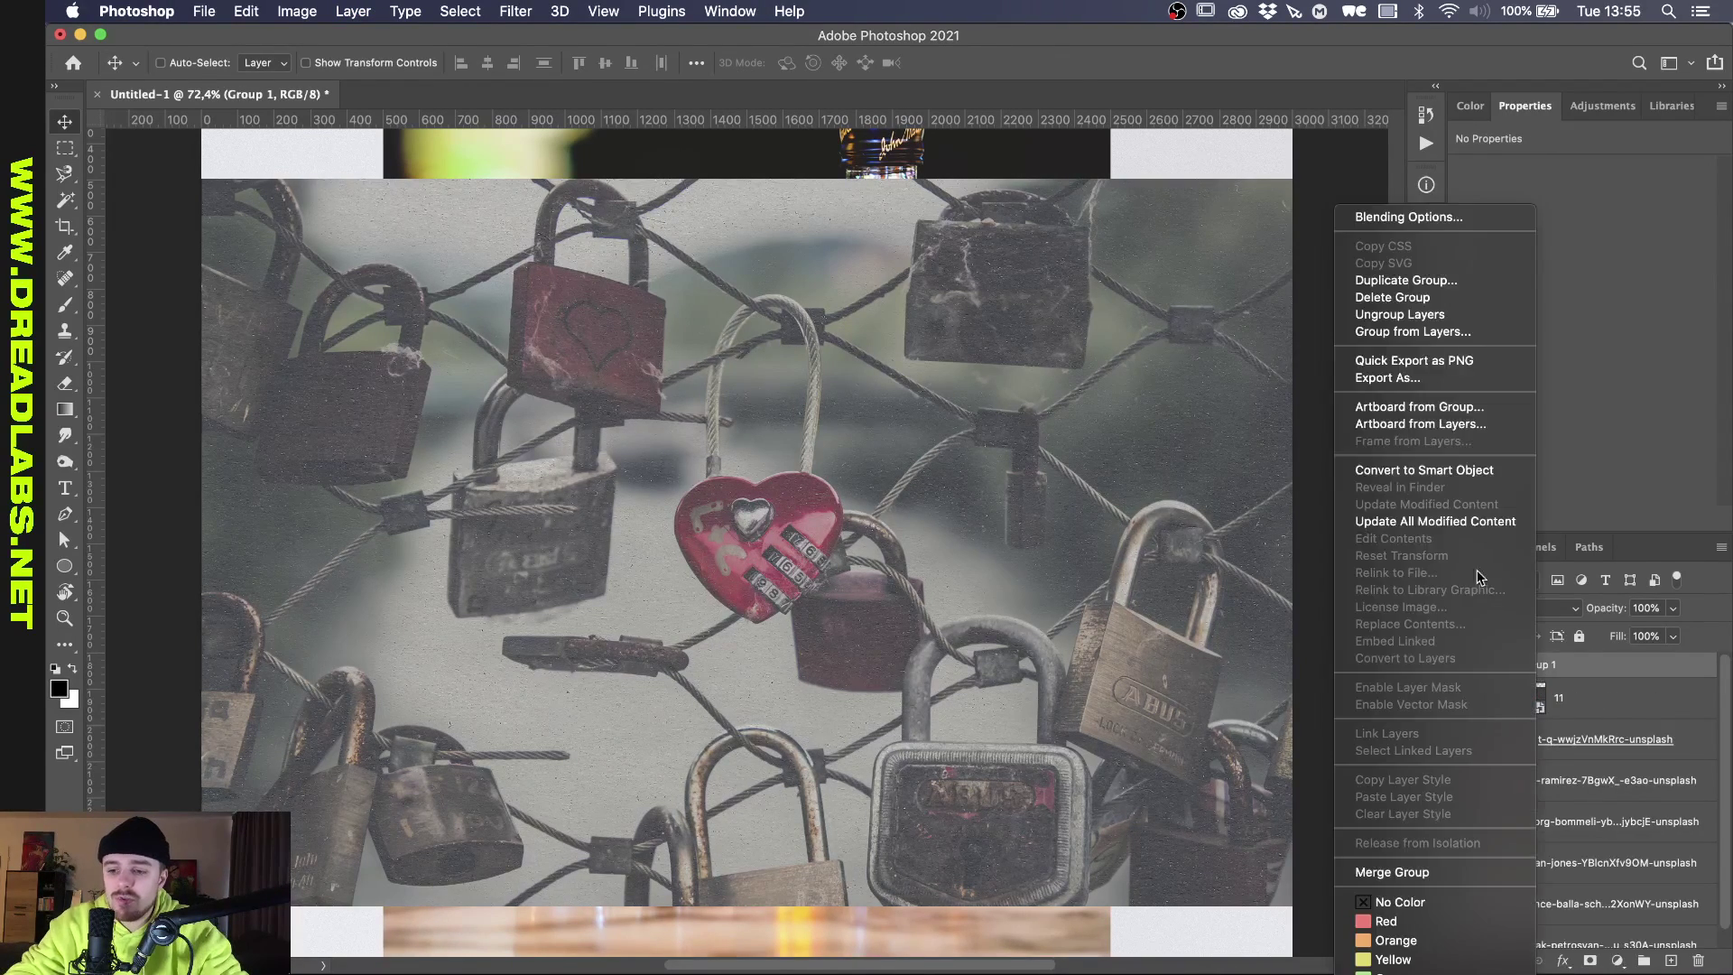
left_click(1444, 475)
Rename the smart object 'Locks', fit the canvas, and commit an unchanged transform.
double_click(1537, 674)
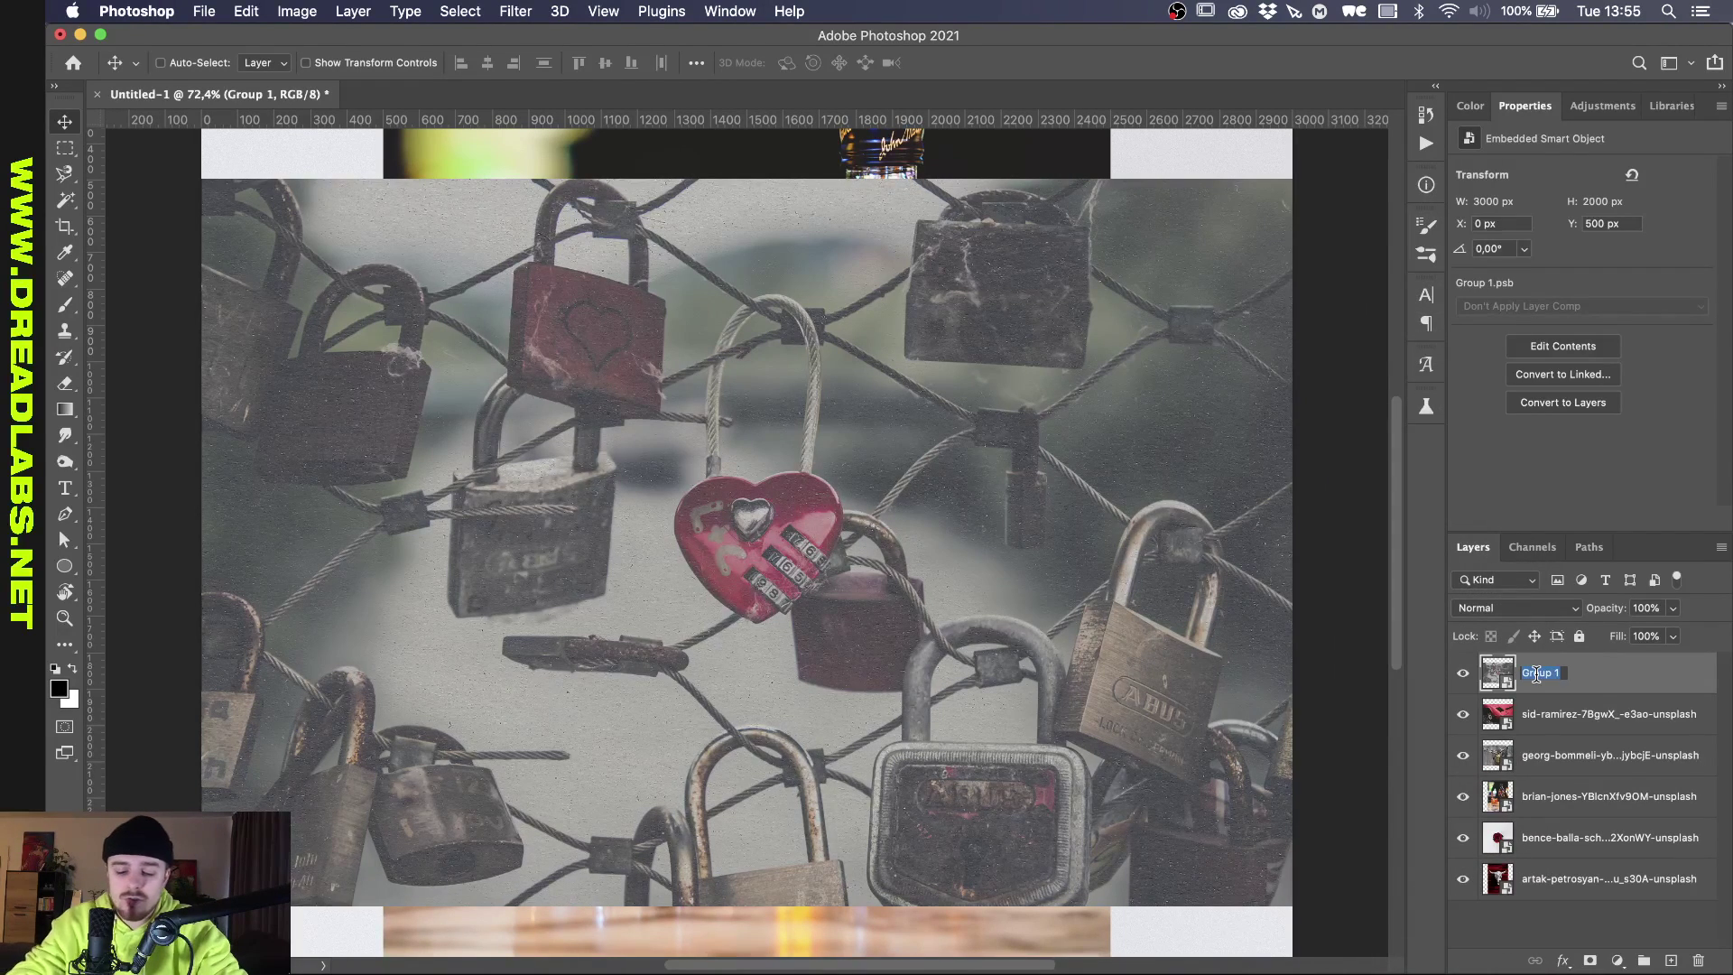
type("Locks")
key("Return")
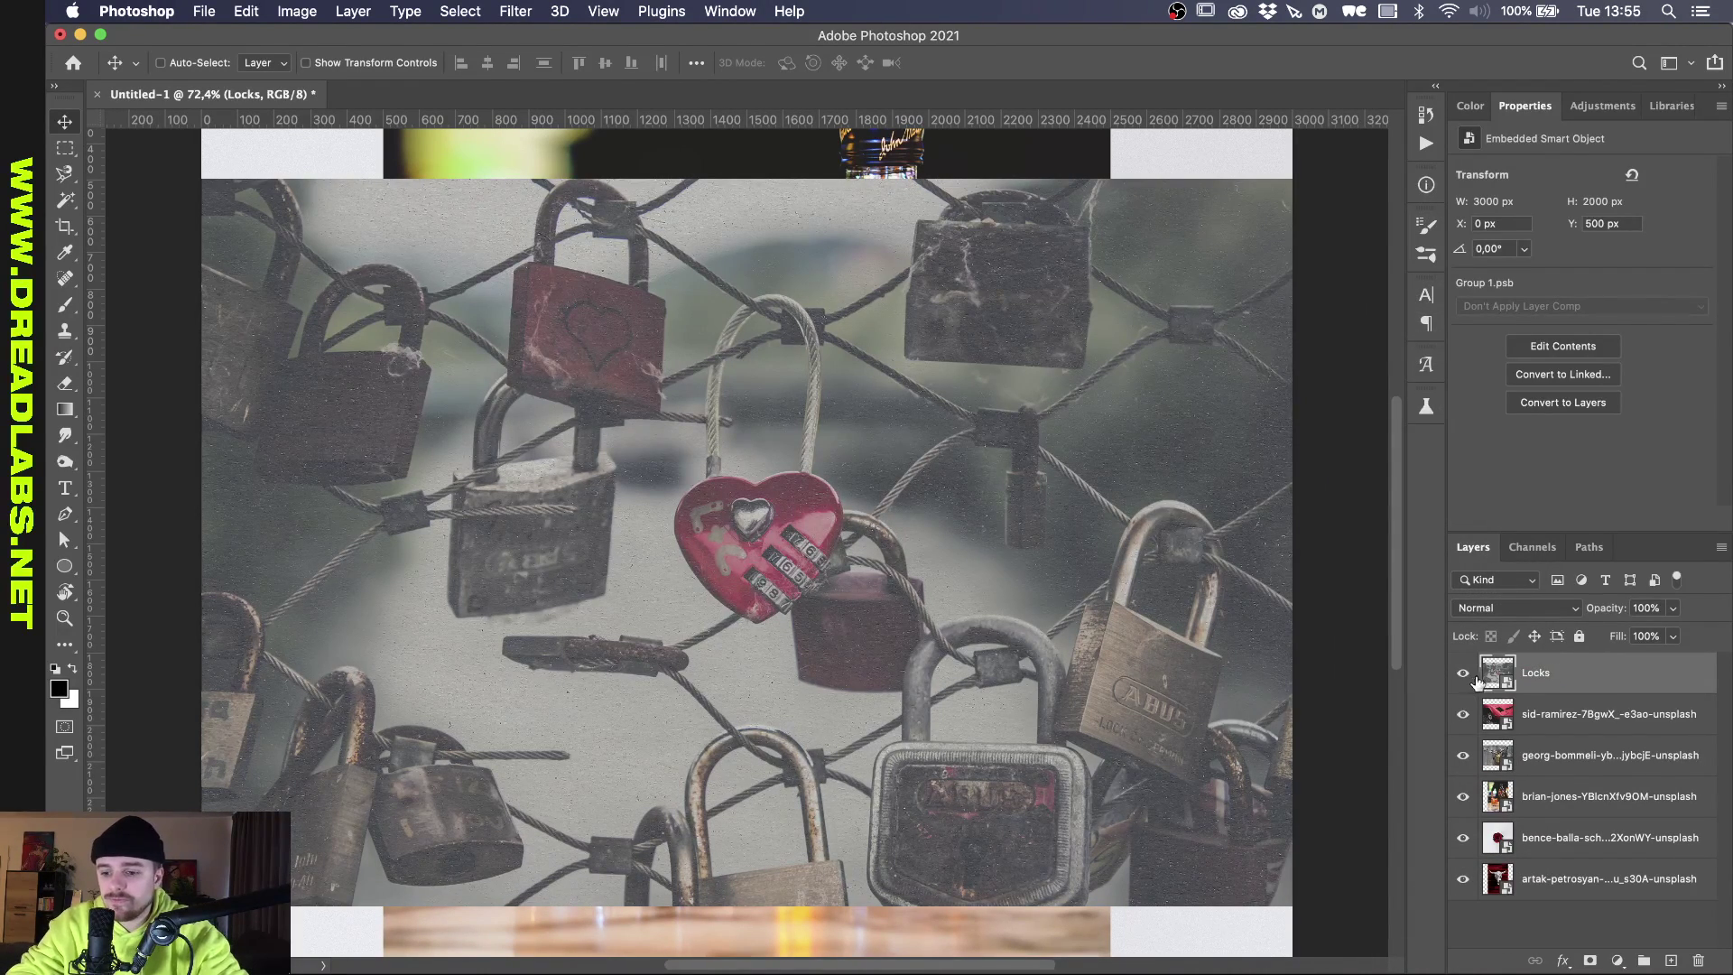
key("super+0")
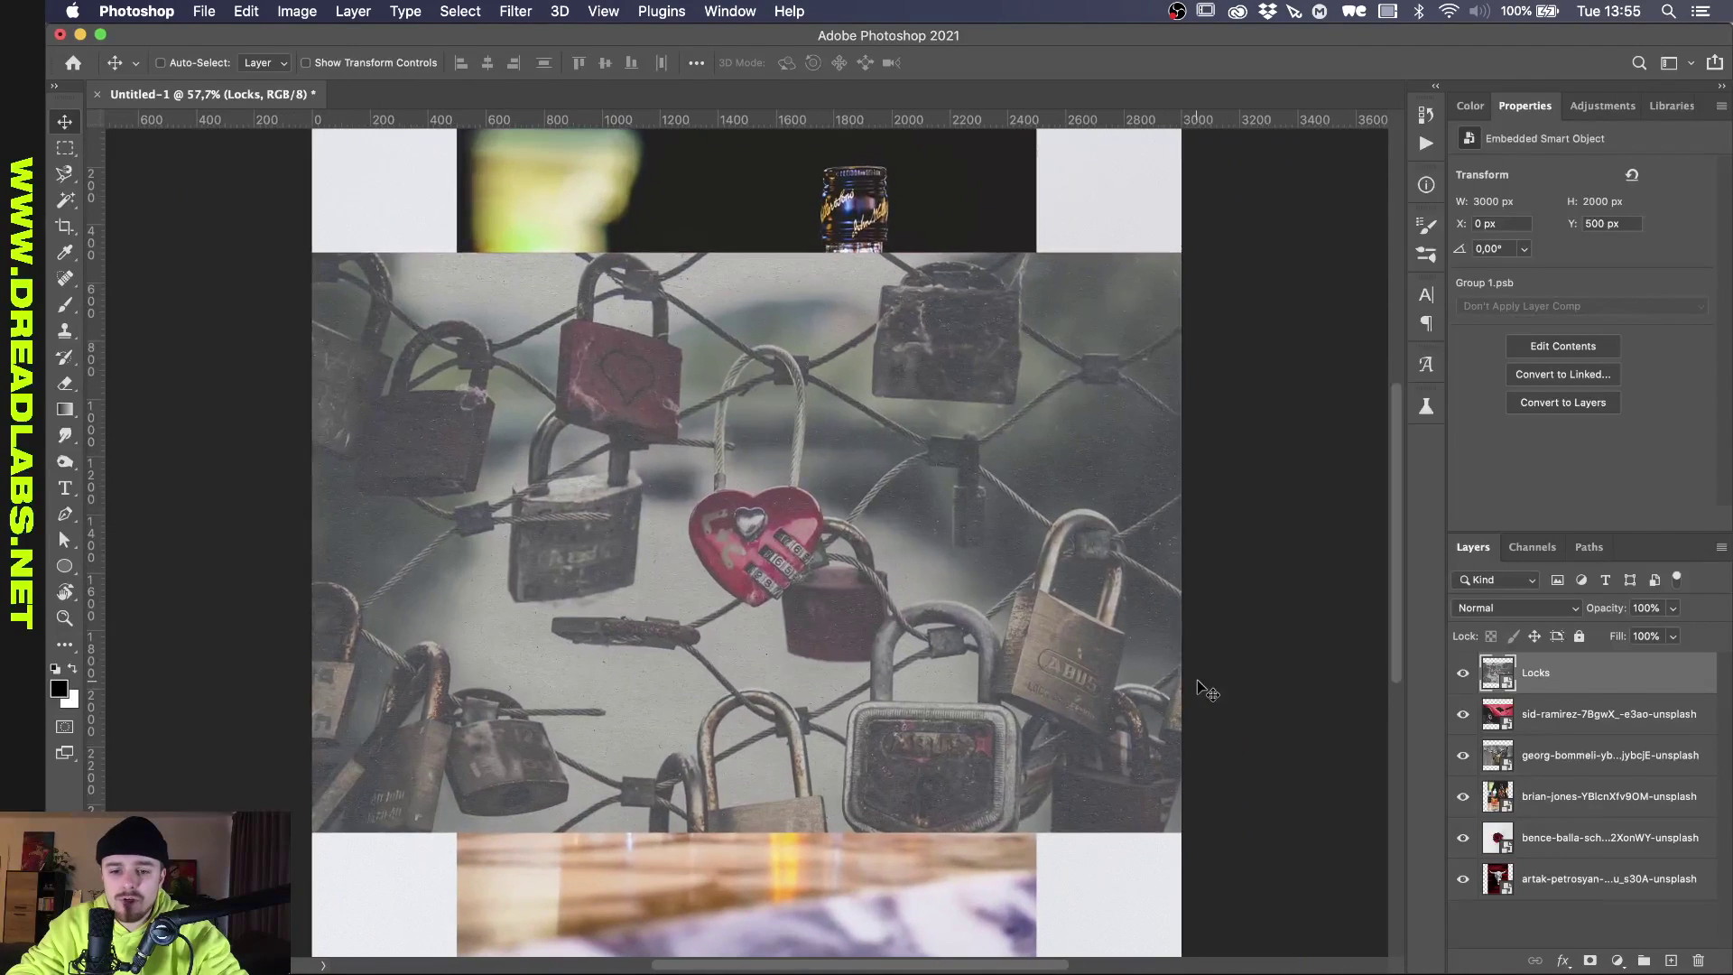
key("super+t")
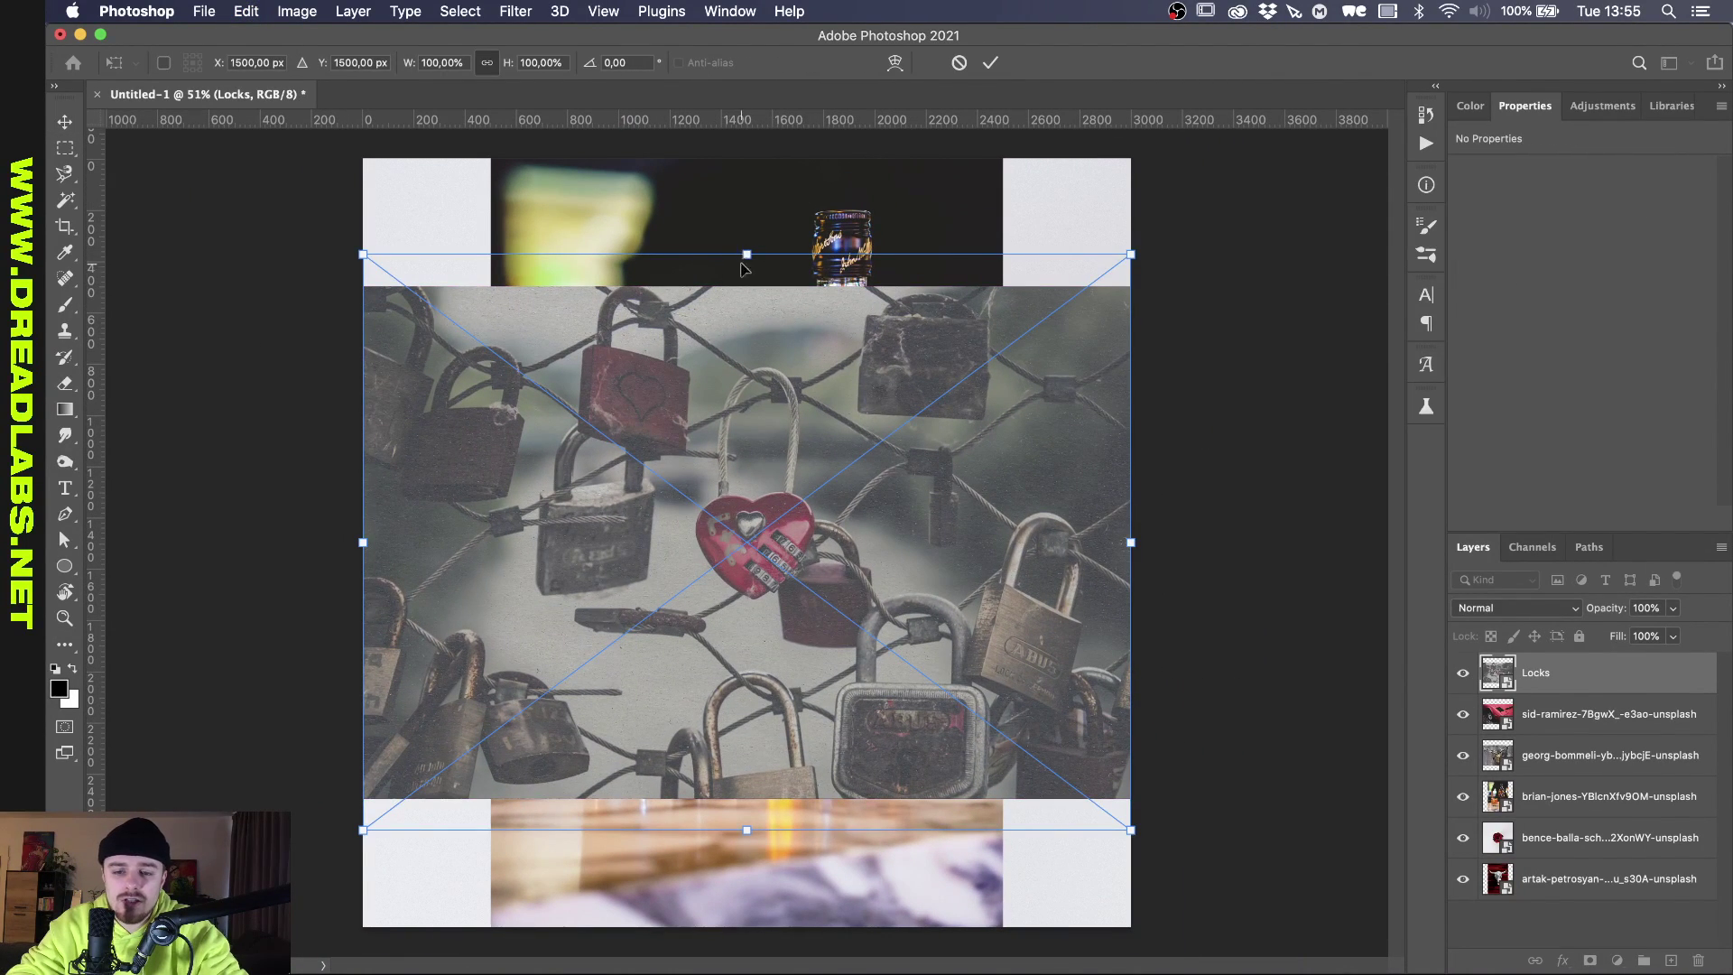
left_click(959, 63)
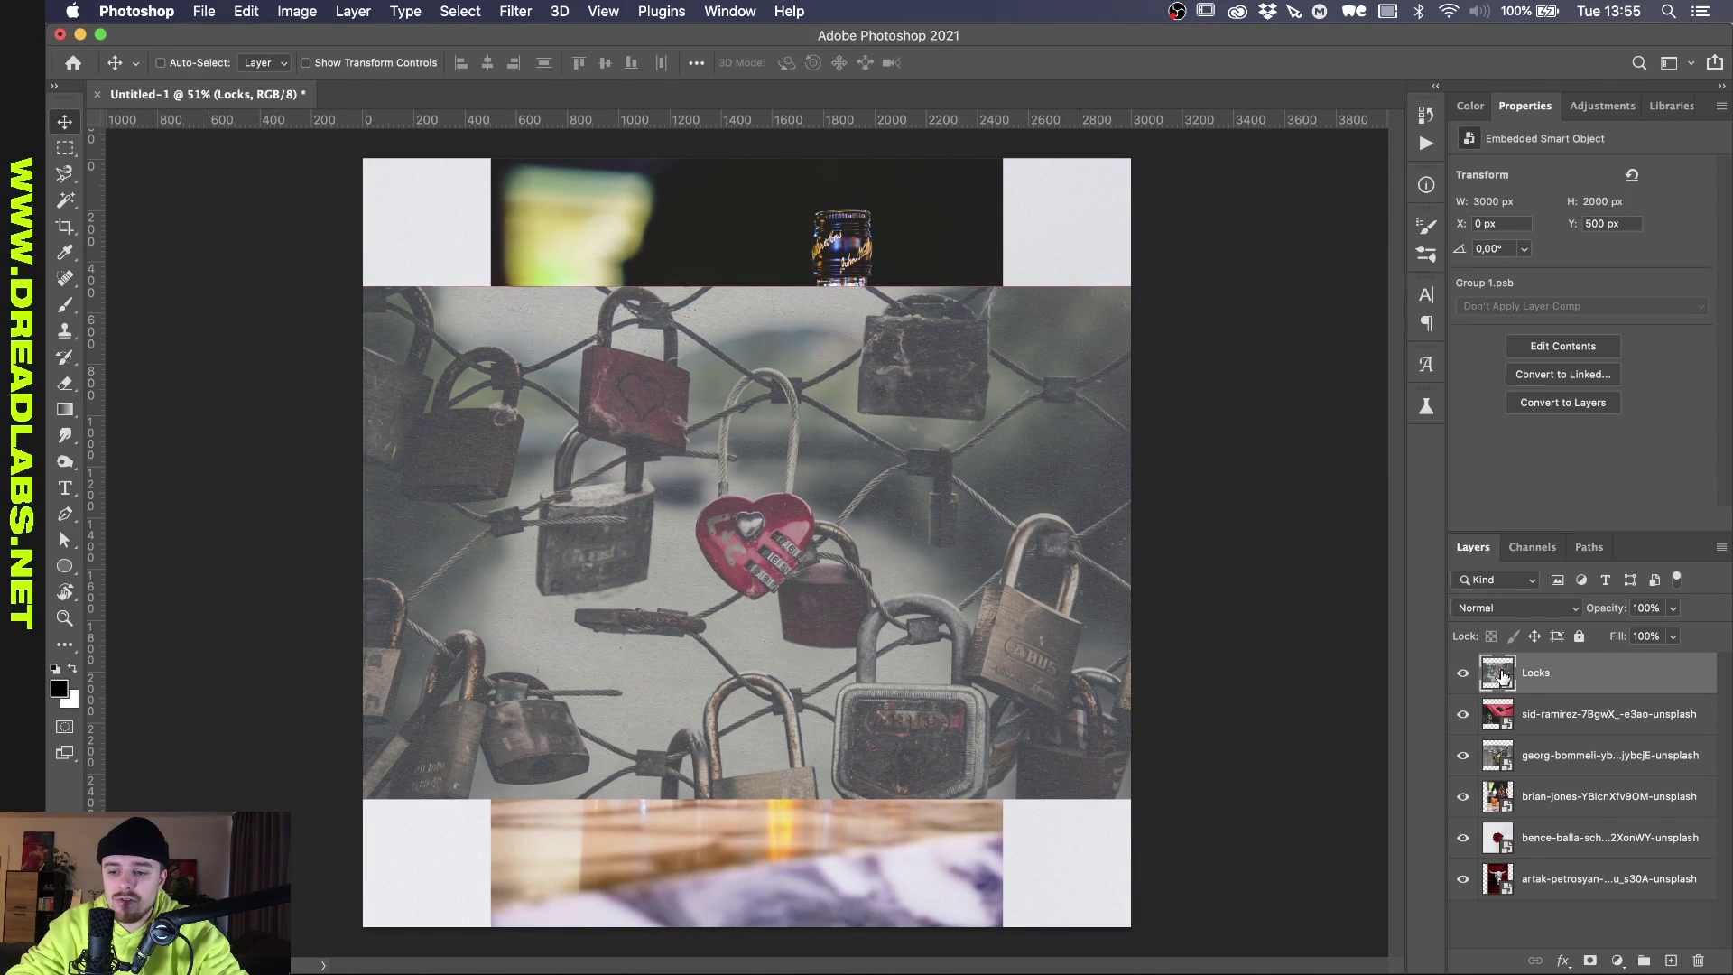
Crop the Locks smart object's contents to the photo's pixels, save, and close it.
double_click(1501, 677)
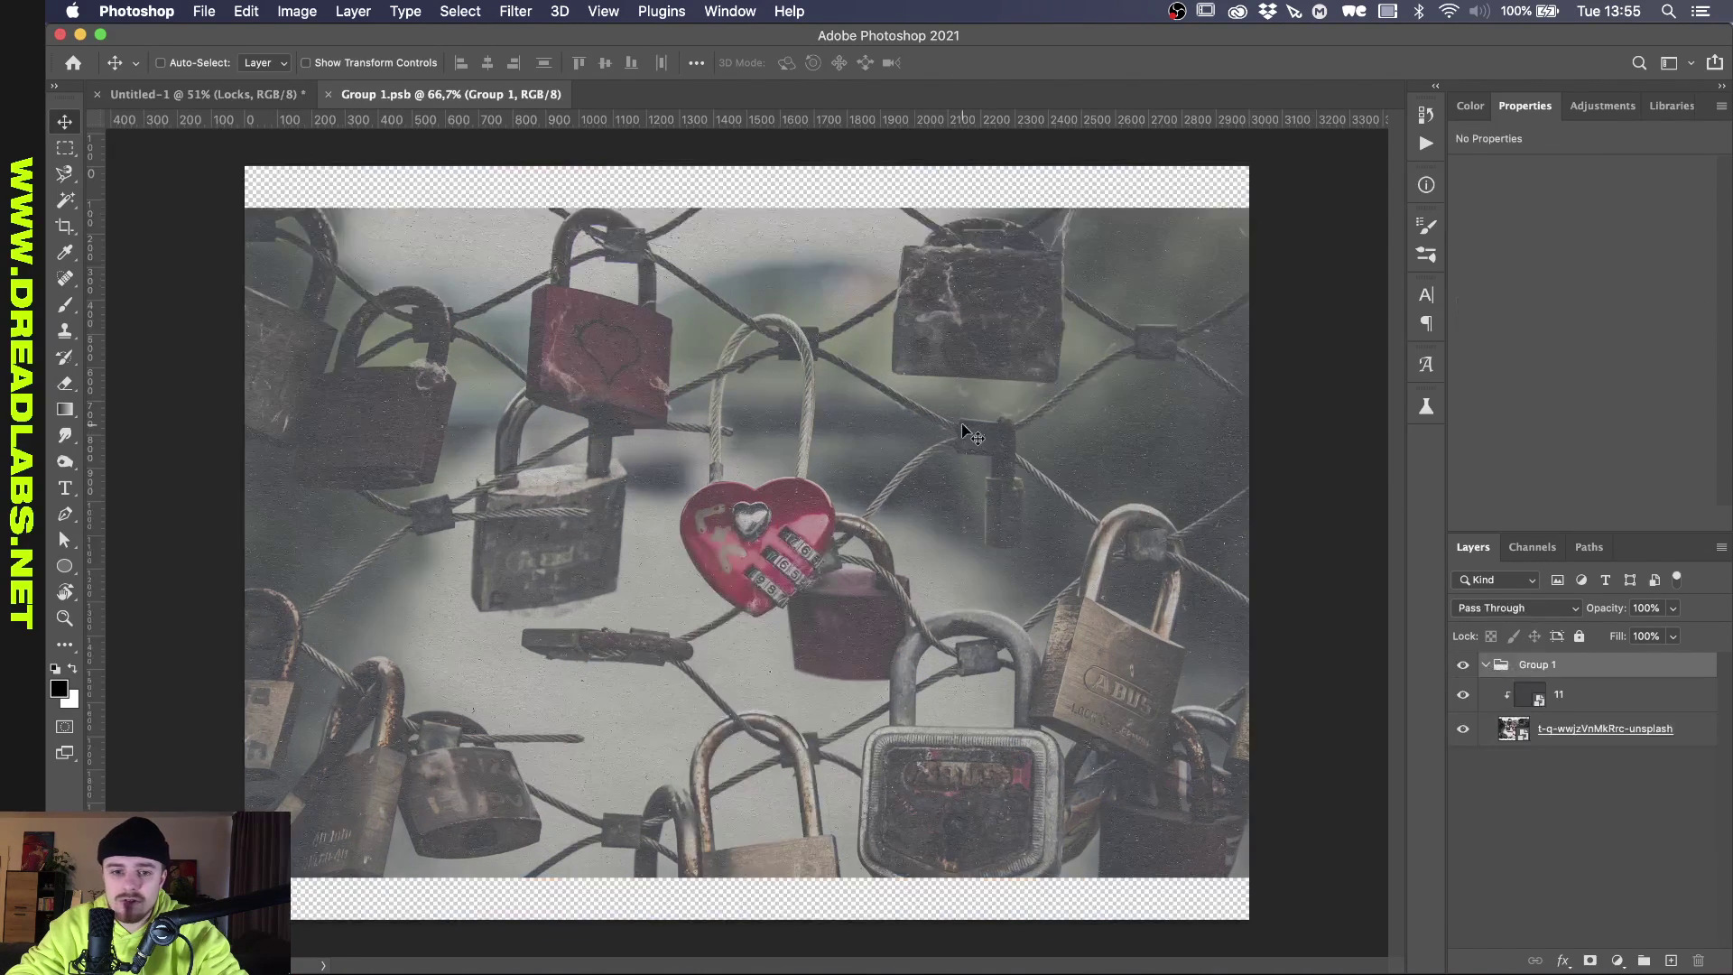
key("super")
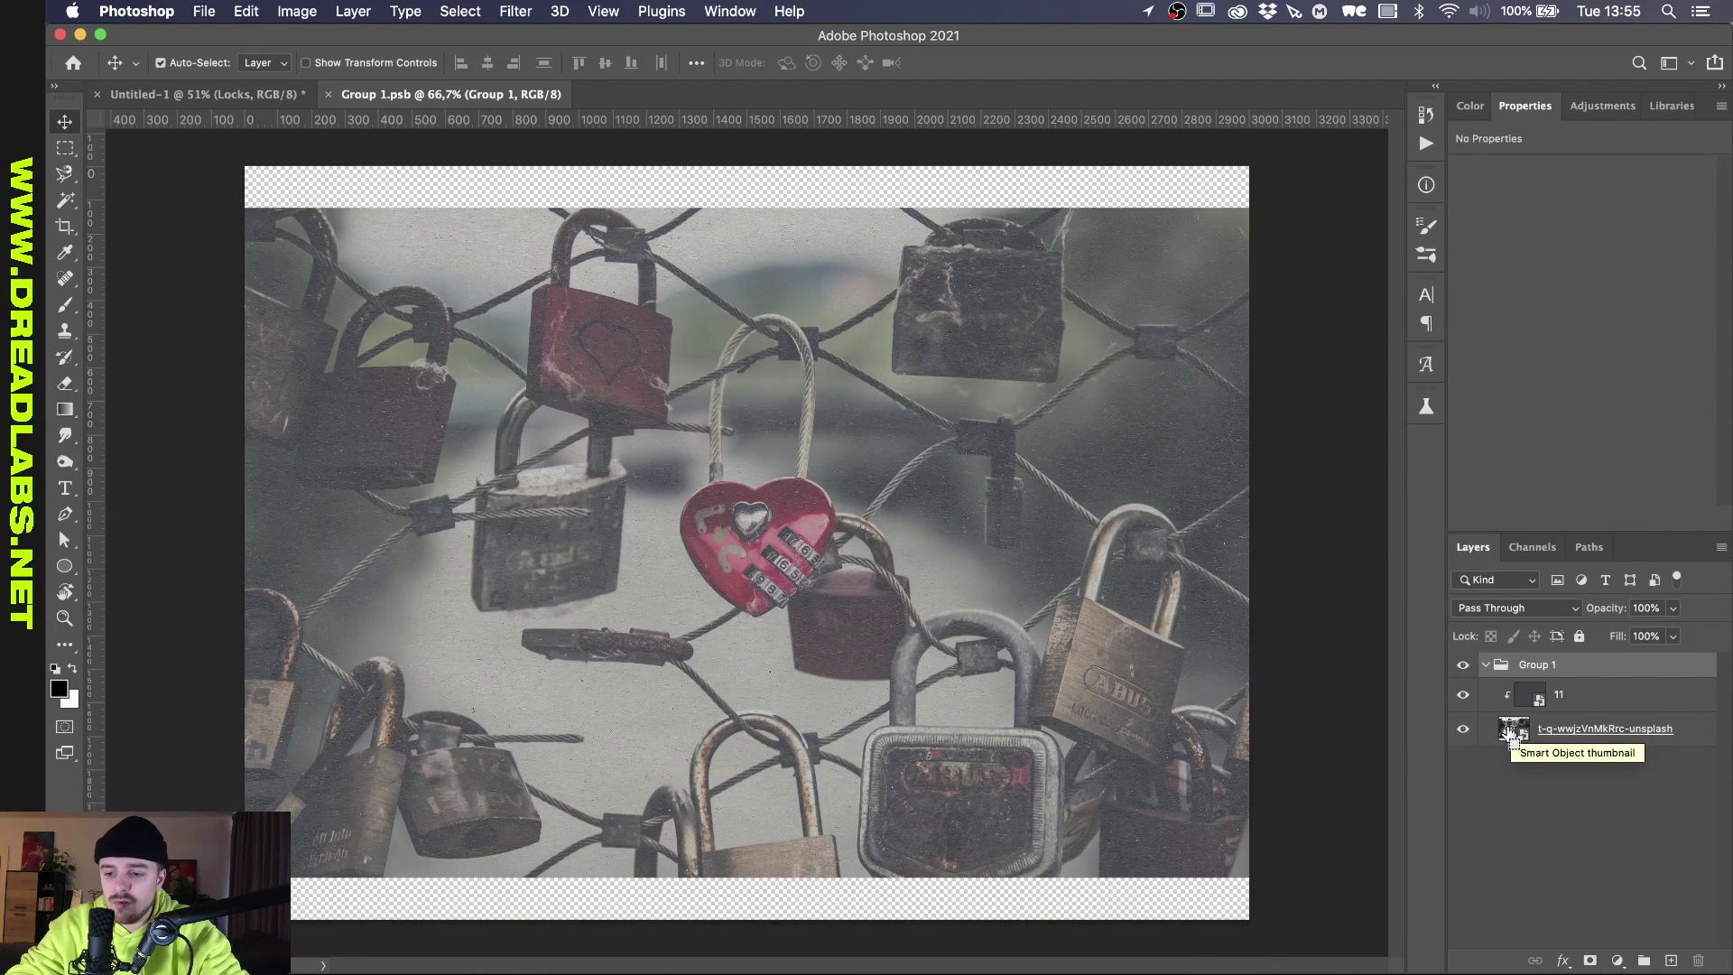
left_click(1512, 732, "super")
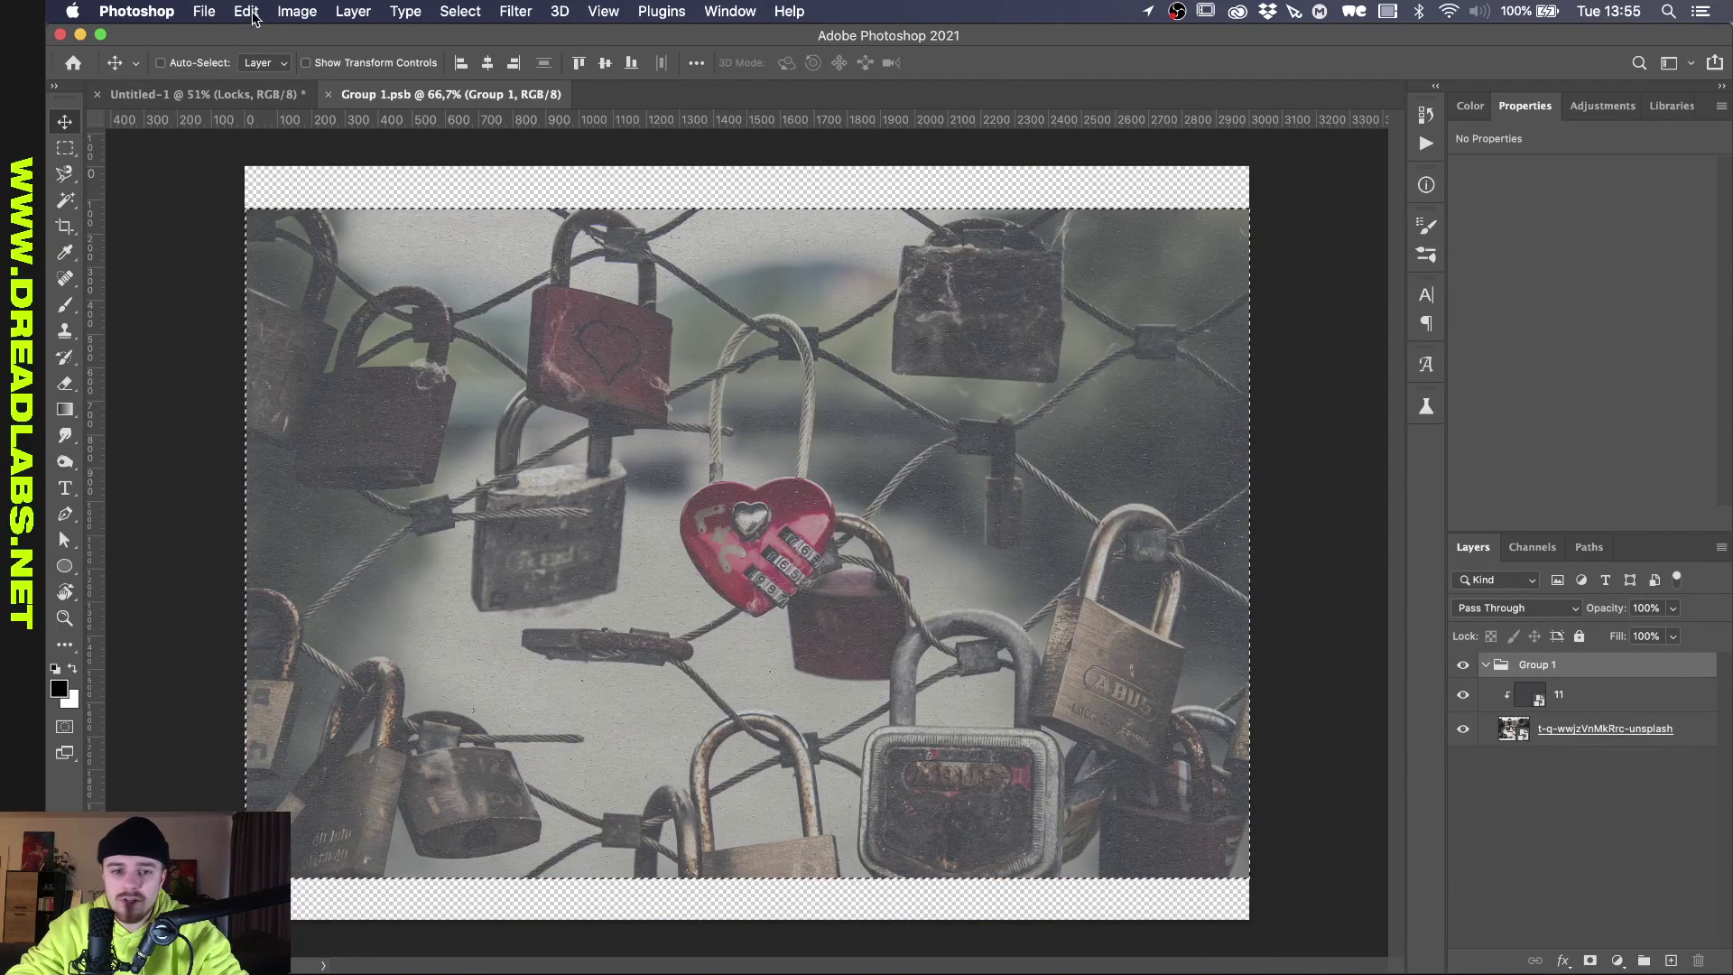
left_click(307, 12)
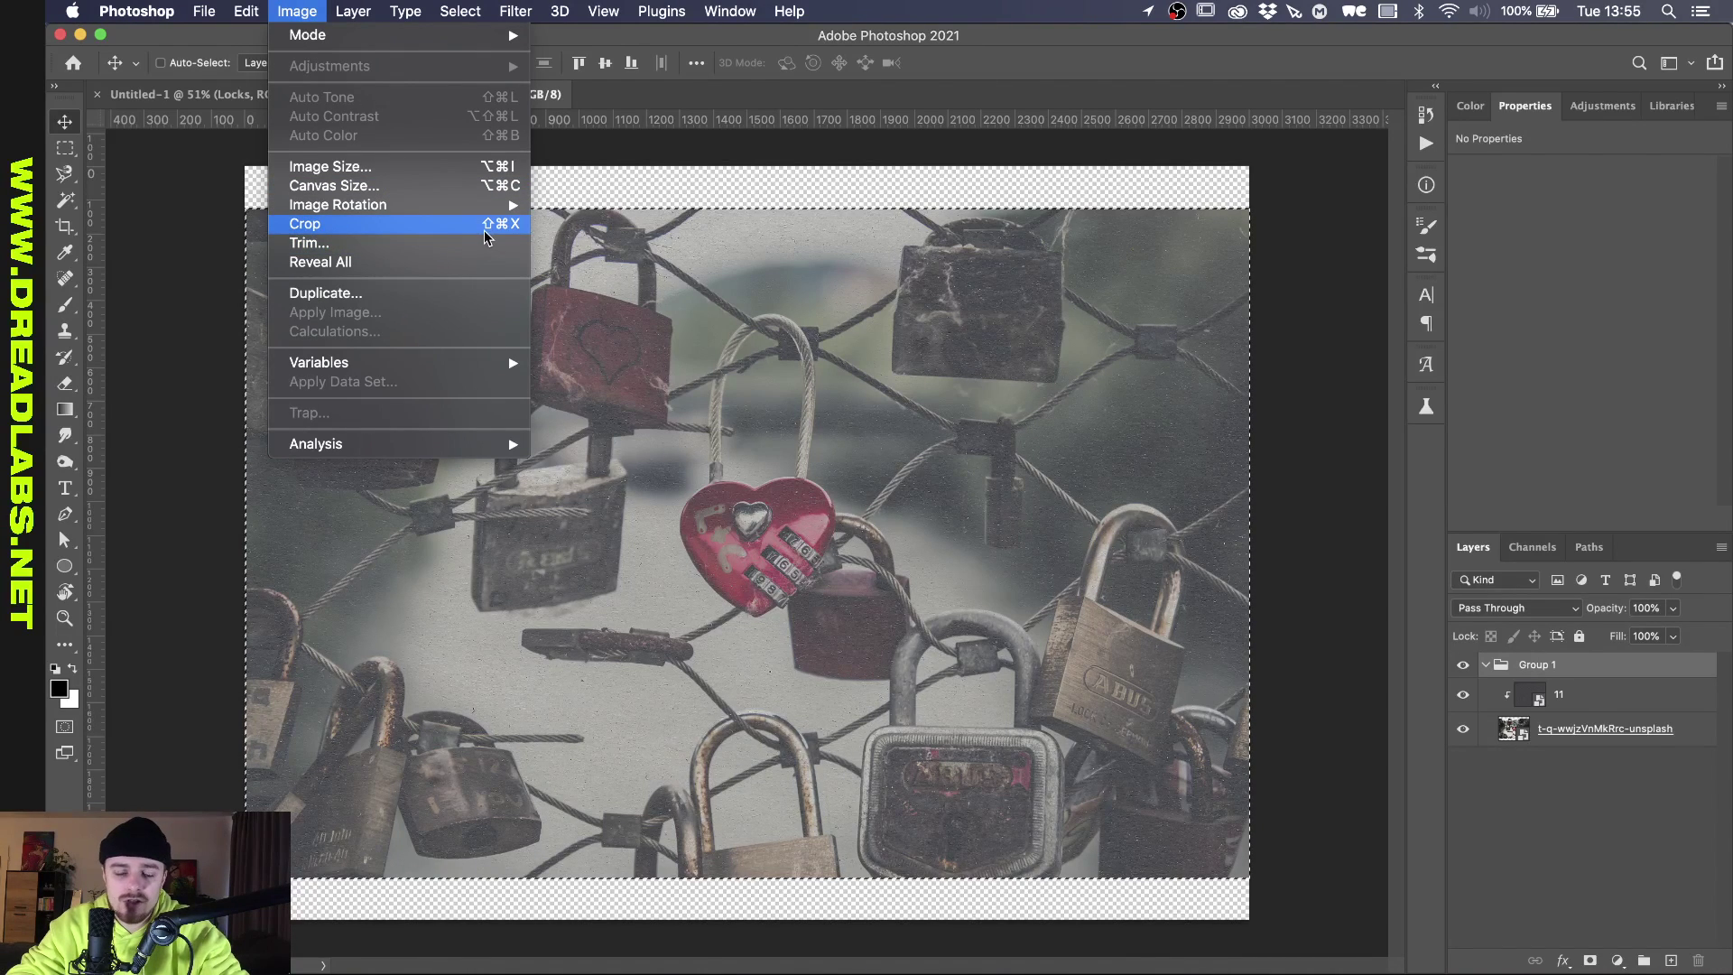
left_click(519, 233)
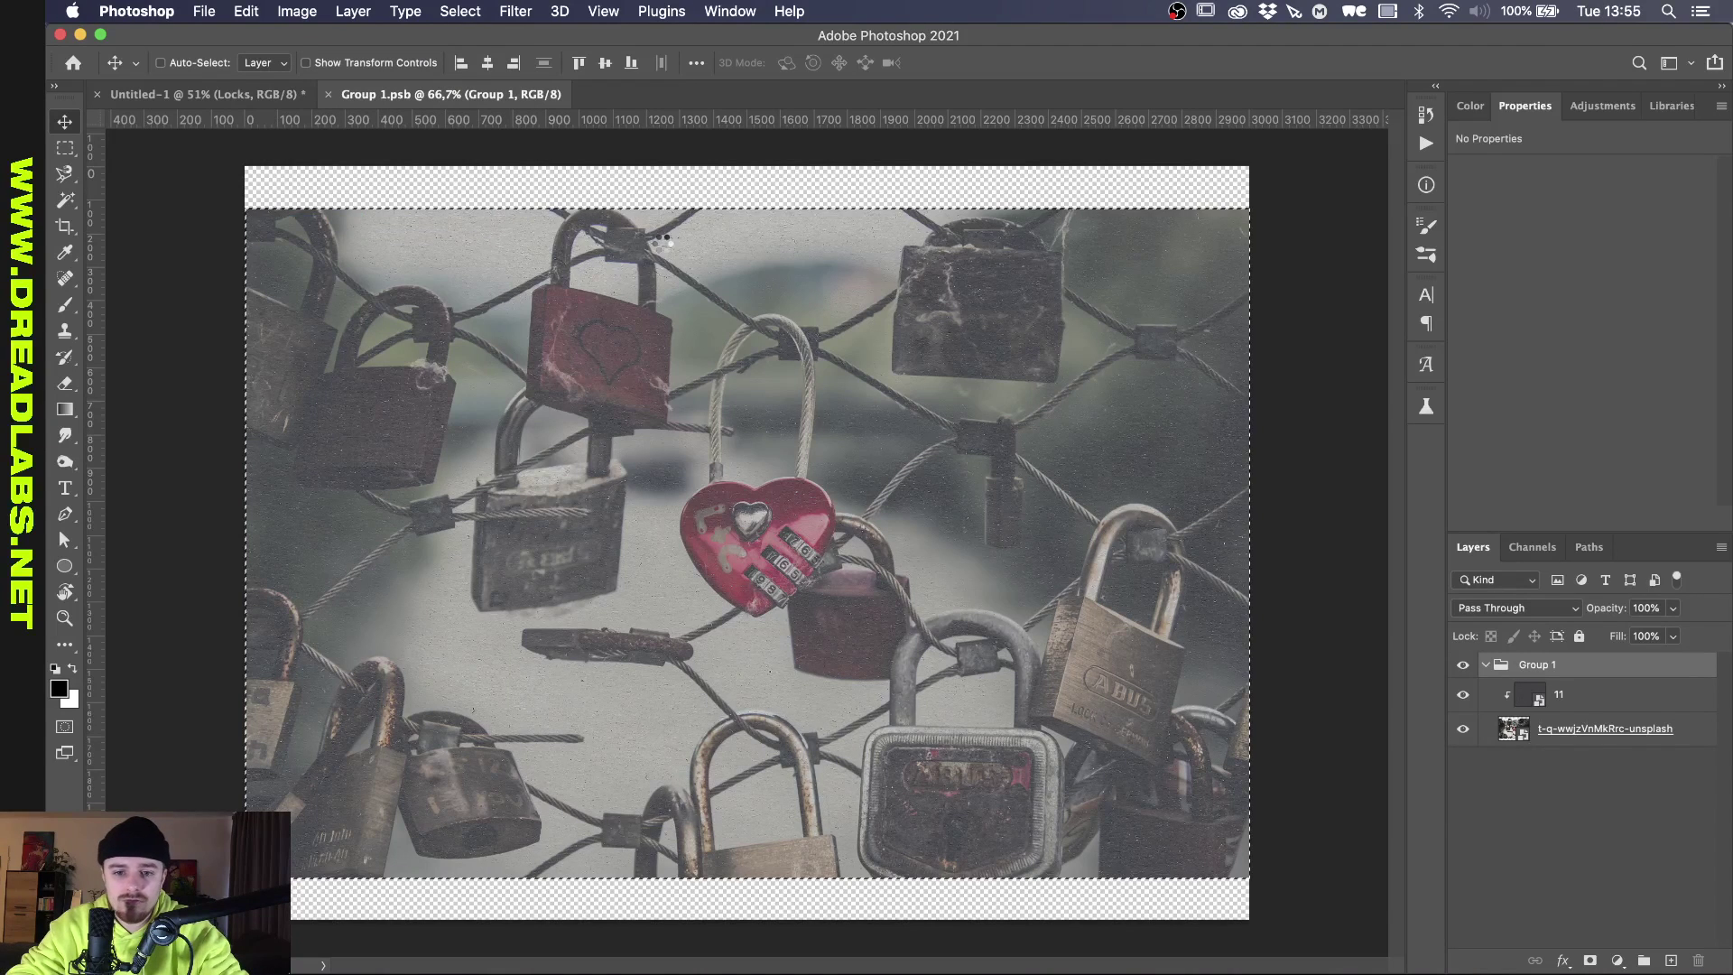
key("super+d")
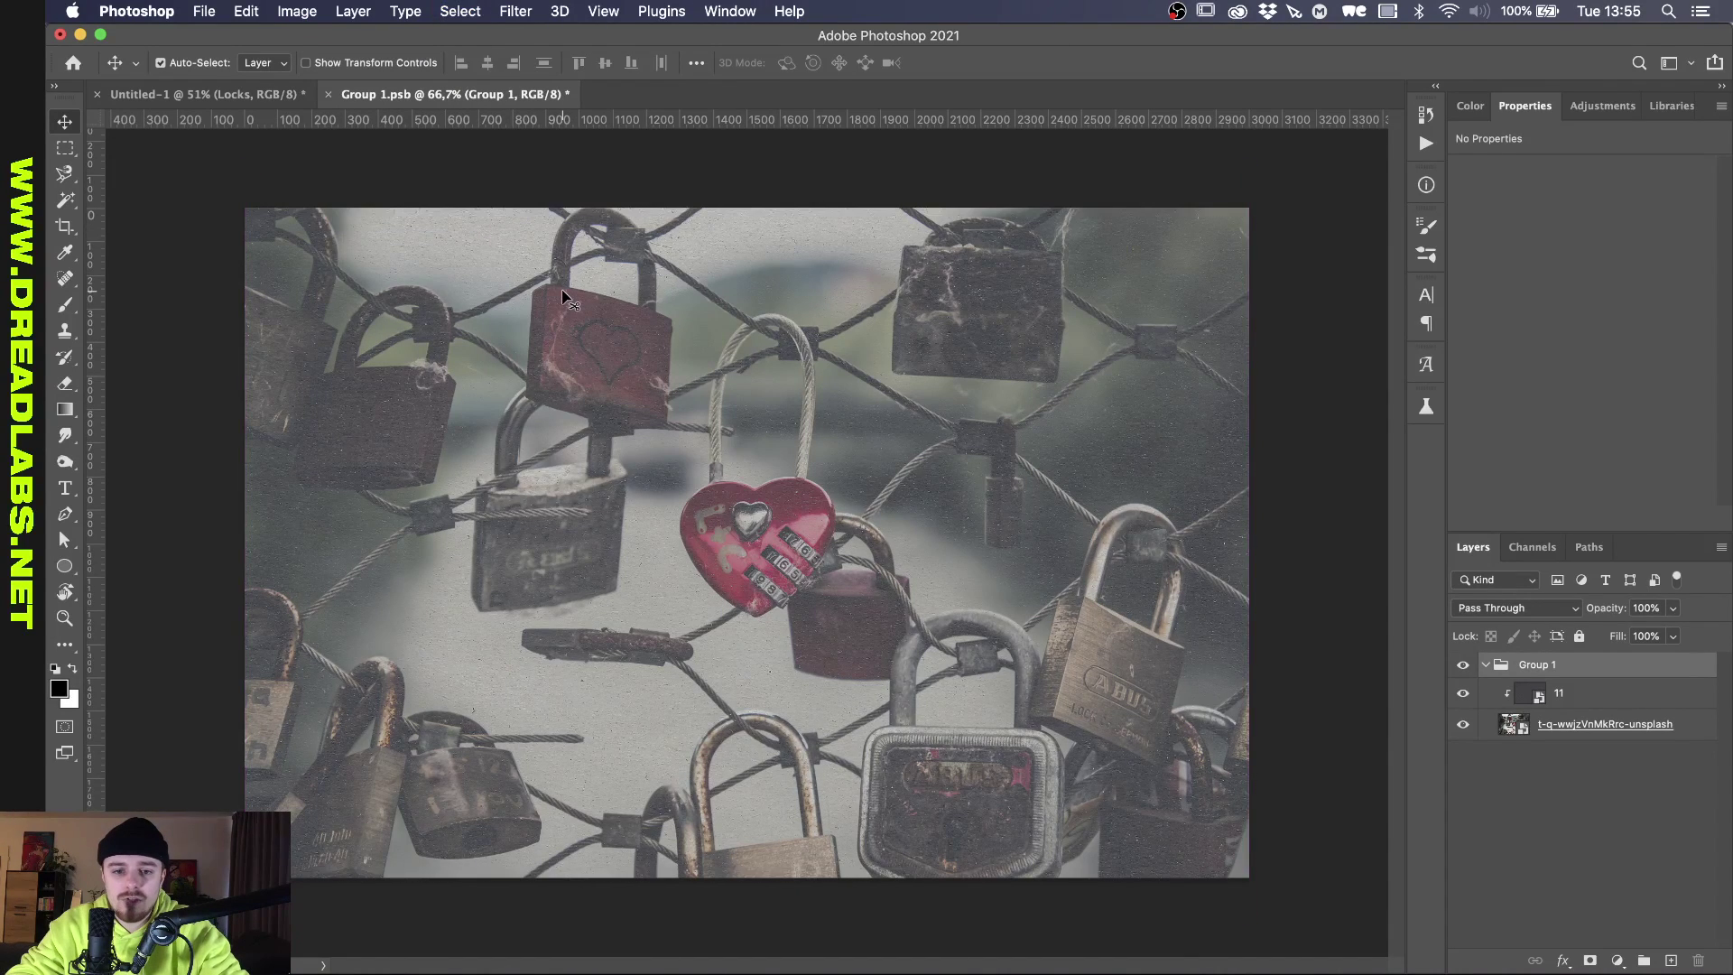
key("super+s")
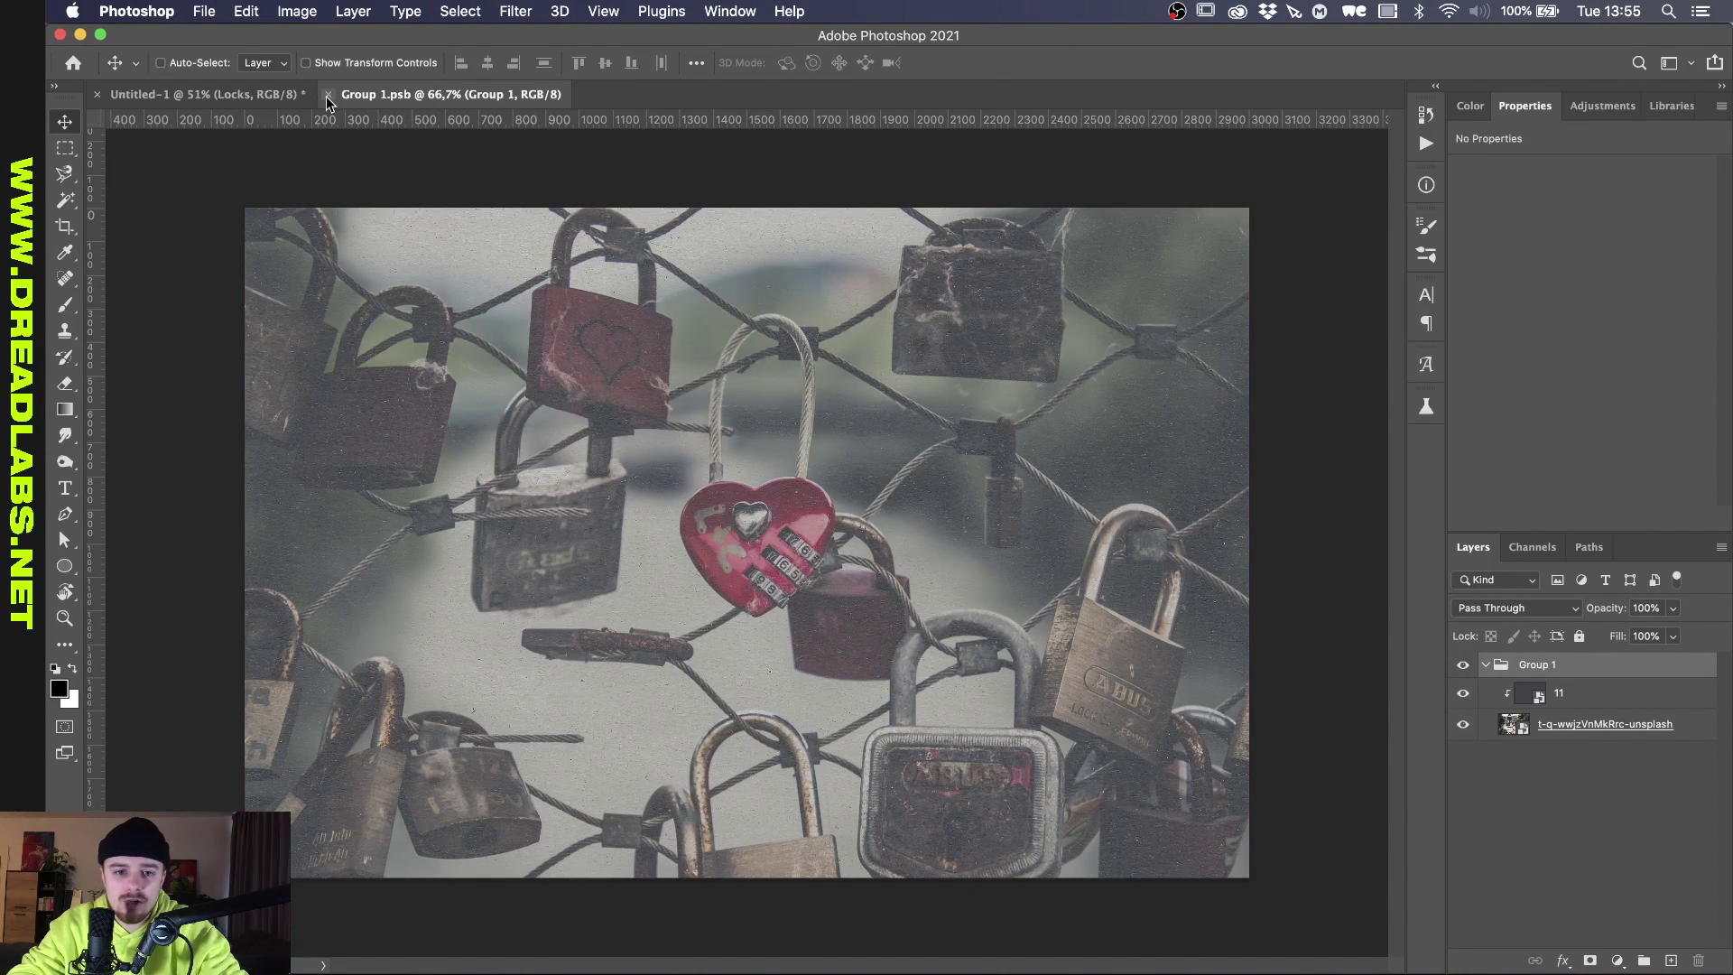
left_click(327, 96)
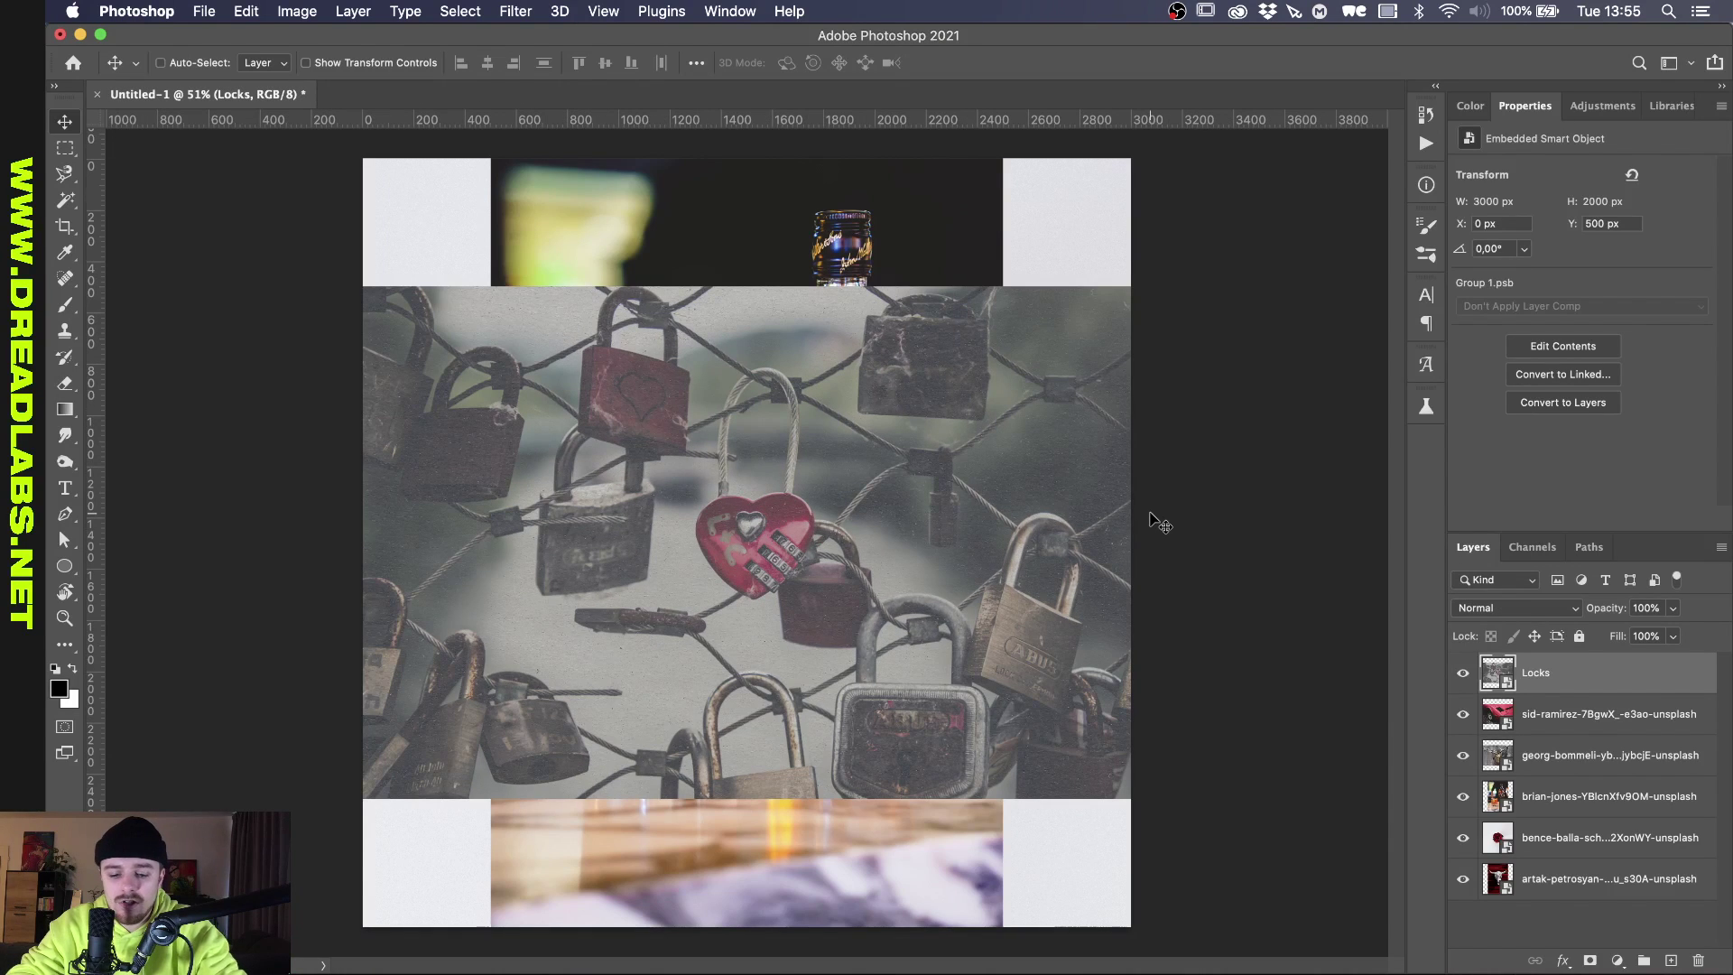
Transform the Locks layer, undo a trial resize, and commit at original size.
key("super+t")
left_click_drag(746, 290, 771, 337)
key("super+z")
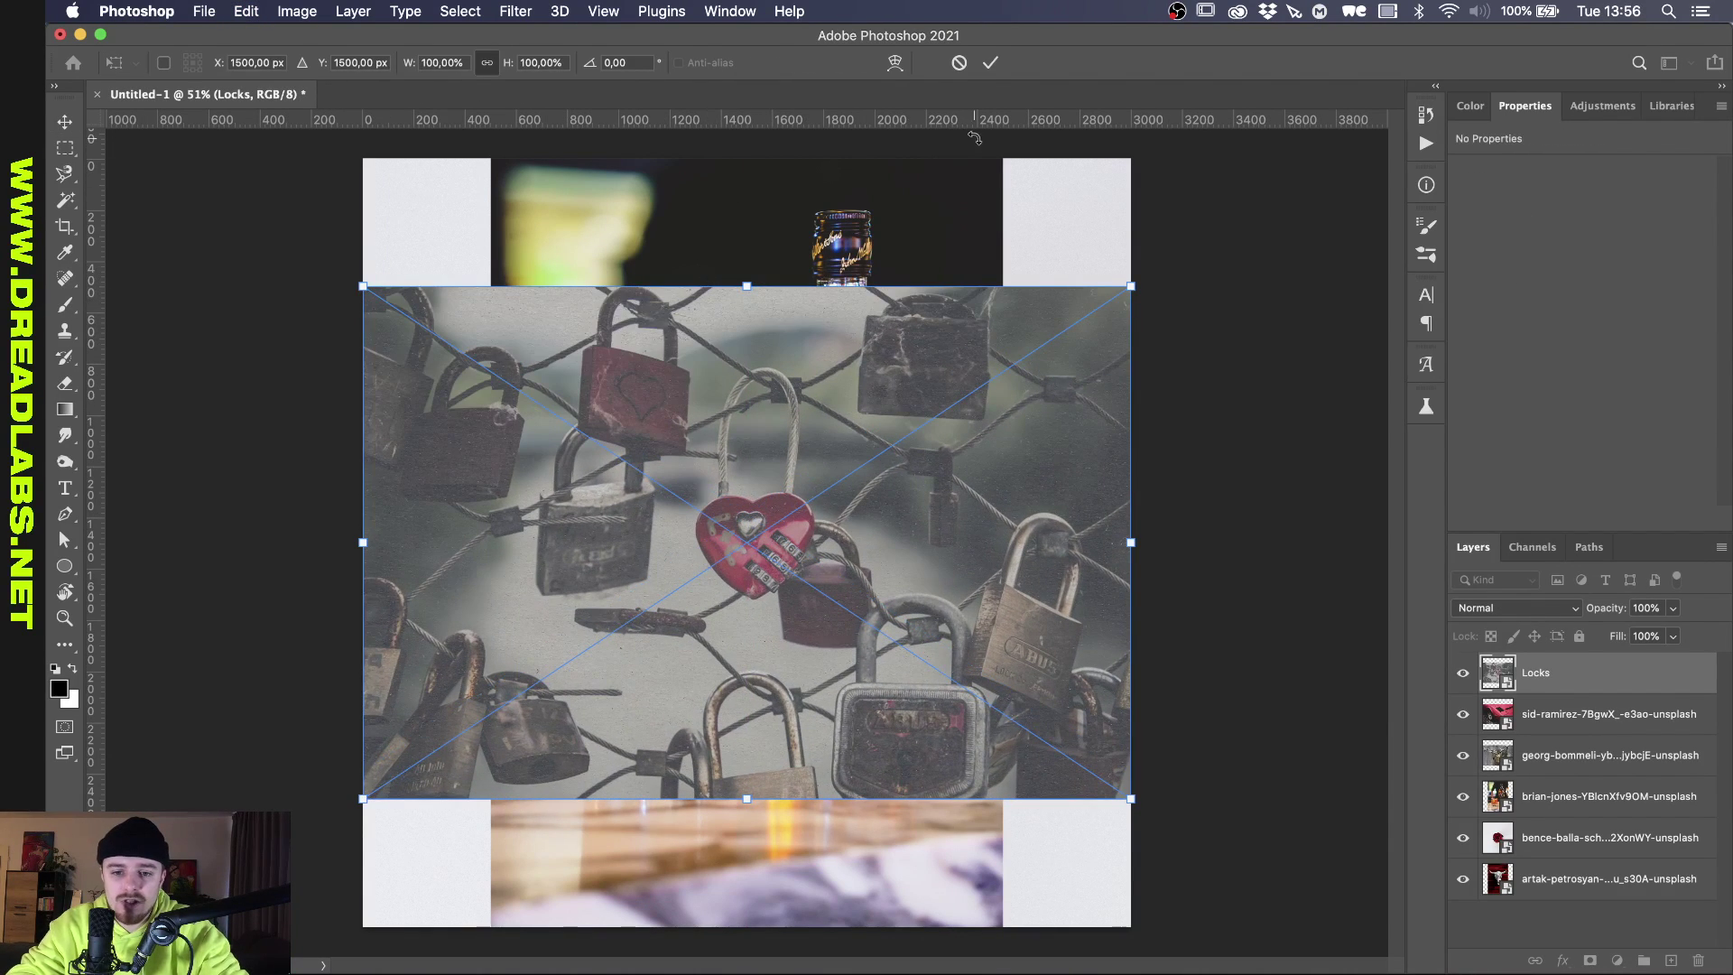
left_click(991, 62)
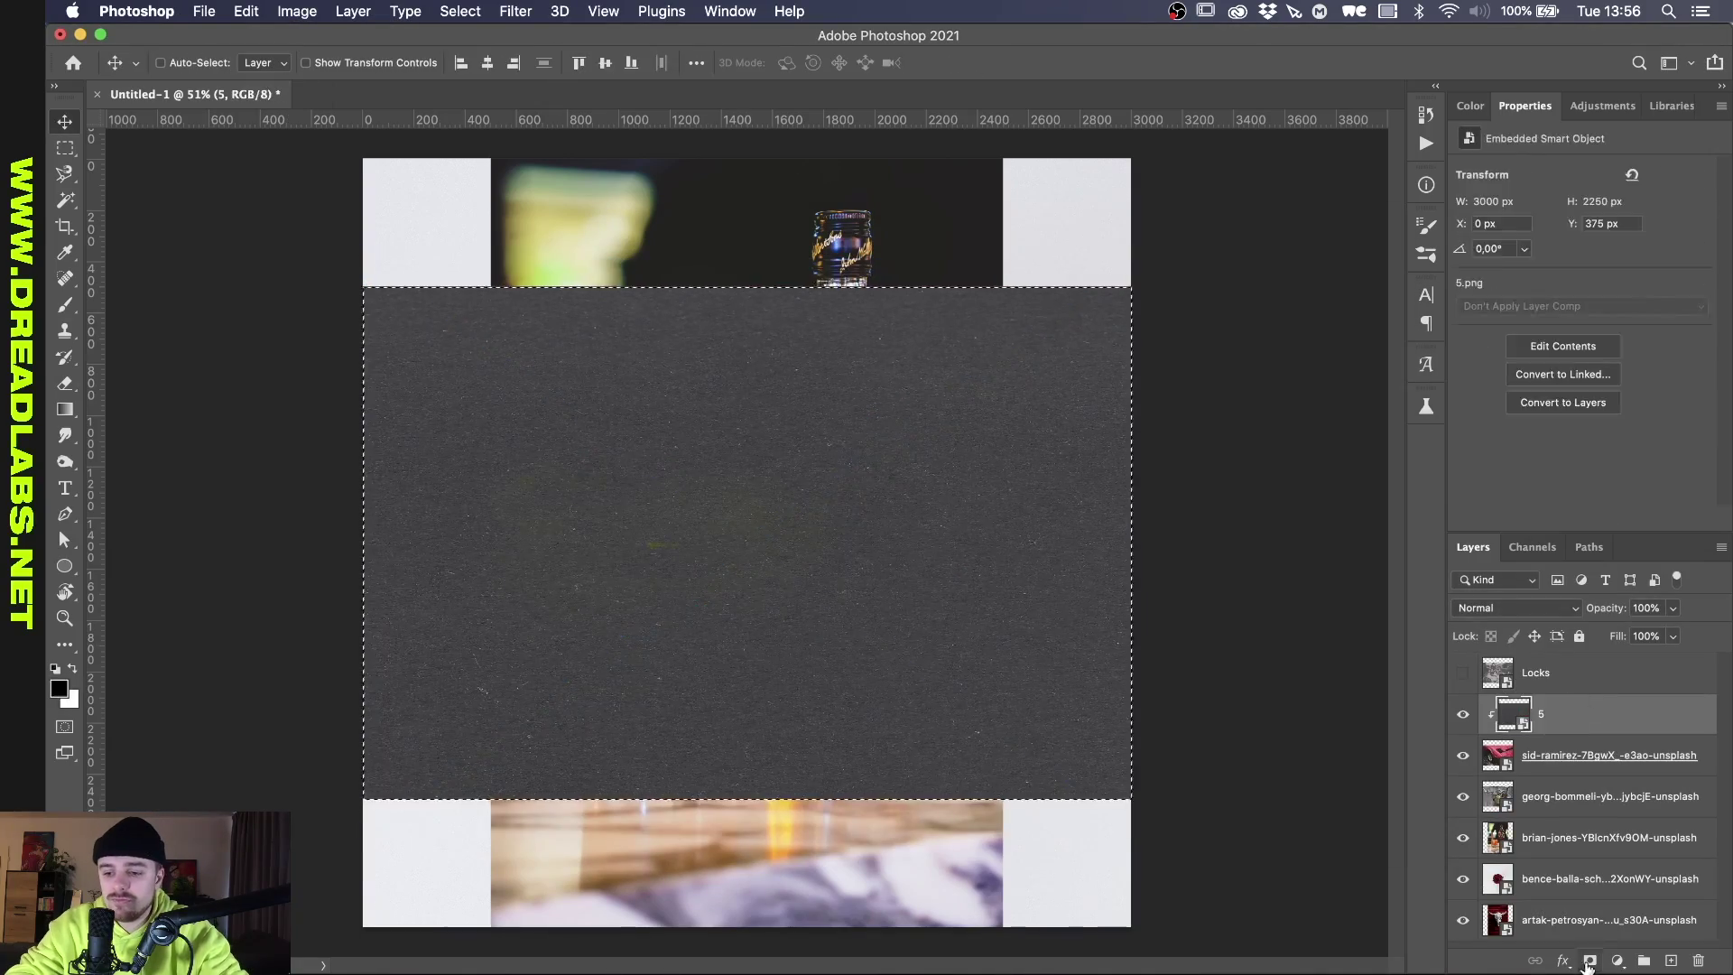
Mask layer 5, blend it Hard Light, and merge it with the car into smart object 'Car'.
left_click(1590, 961)
left_click(1517, 608)
left_click(1499, 854)
left_click(1567, 757, "shift")
right_click(1566, 757)
left_click(1504, 346)
double_click(1528, 714)
type("Car")
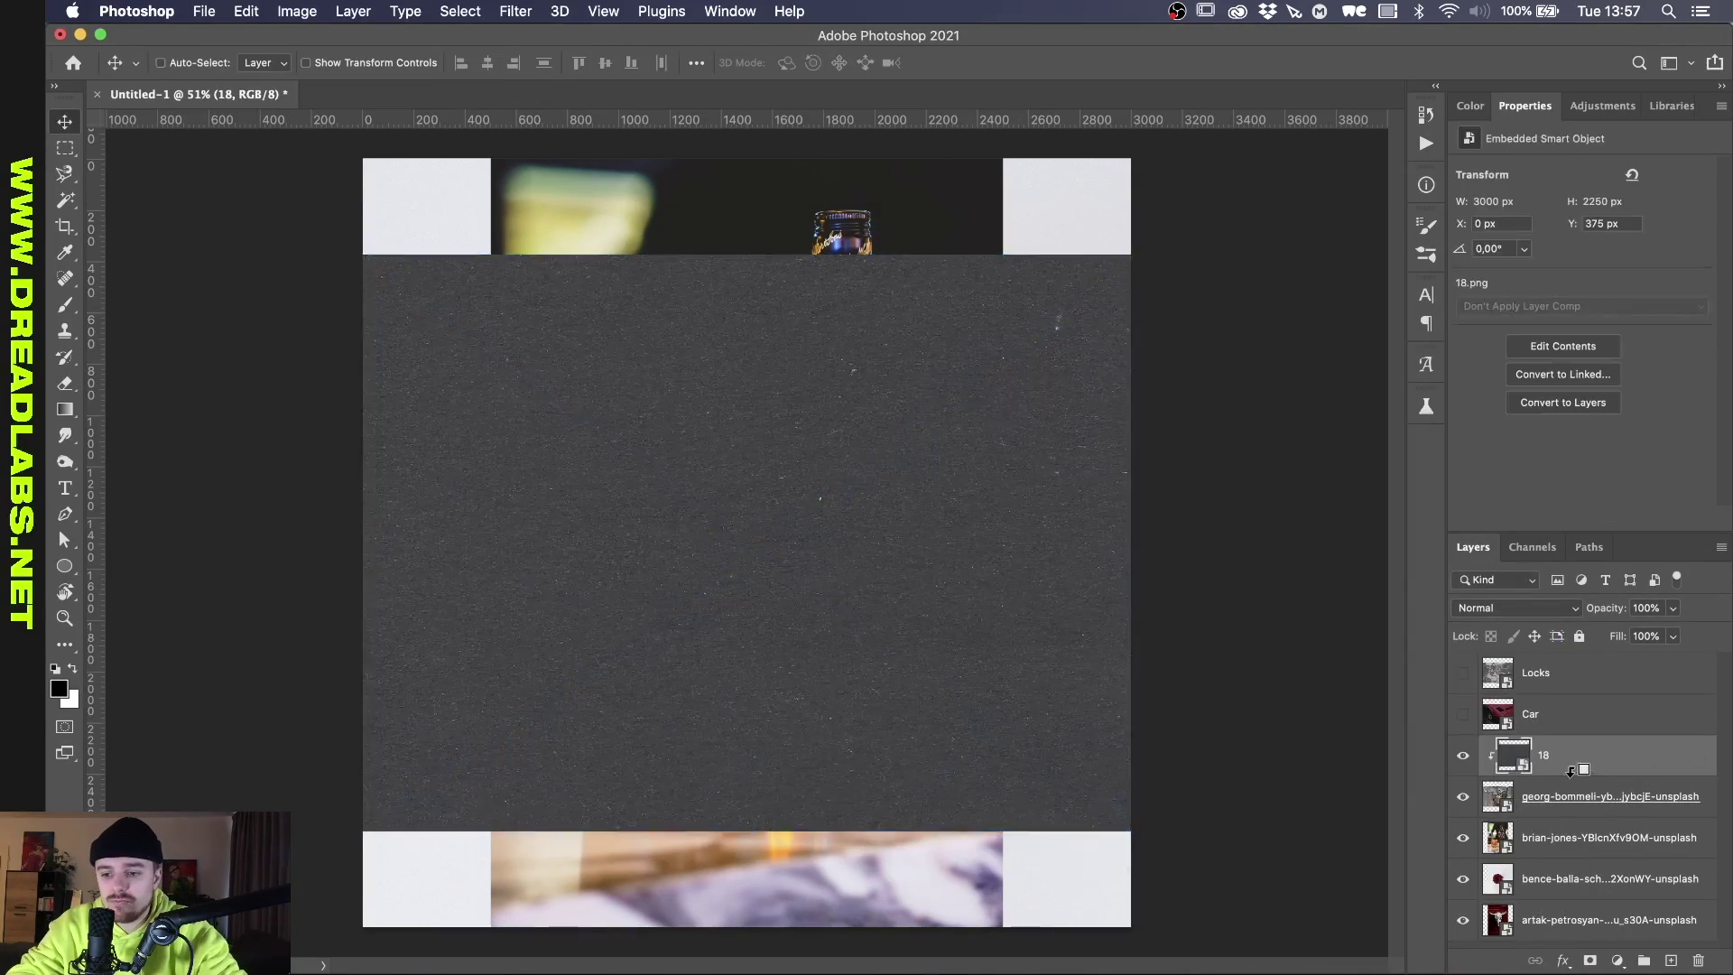
Keep texture 18 at Normal and move the padlock photo above it in Soft Light.
left_click(1517, 608)
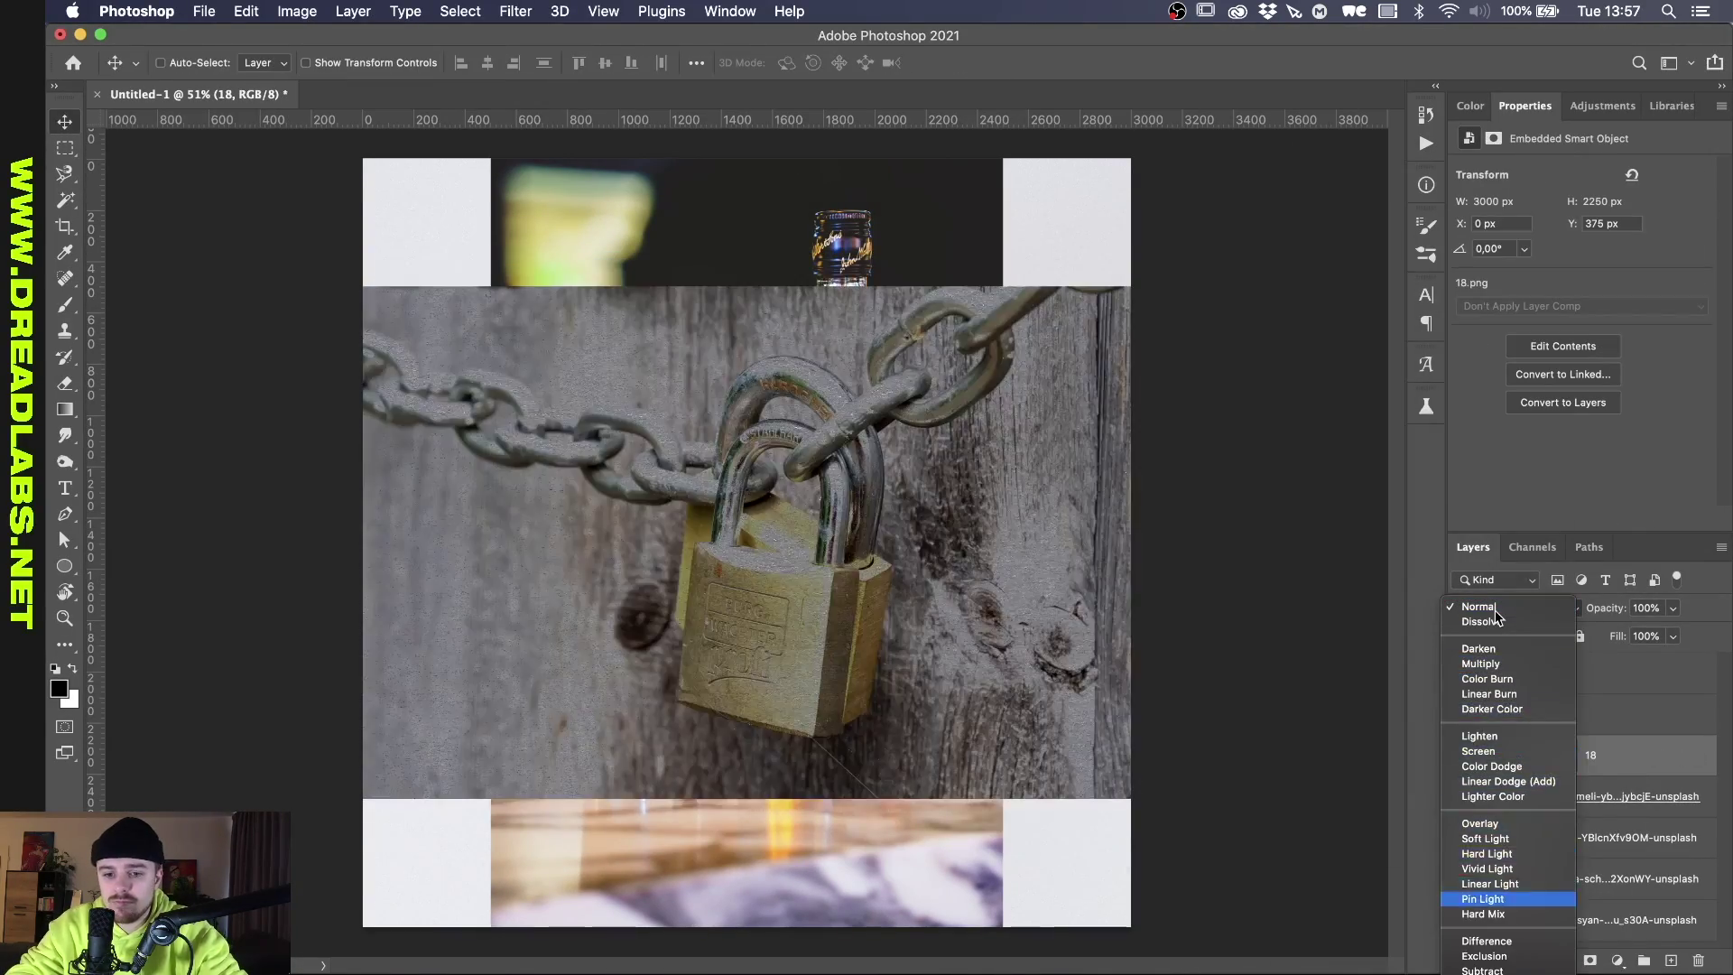
left_click(1483, 899)
left_click_drag(1604, 796, 1600, 740)
left_click(1517, 609)
left_click(1481, 751)
left_click(1509, 609)
left_click(1482, 315)
left_click(1510, 608)
left_click(1486, 695)
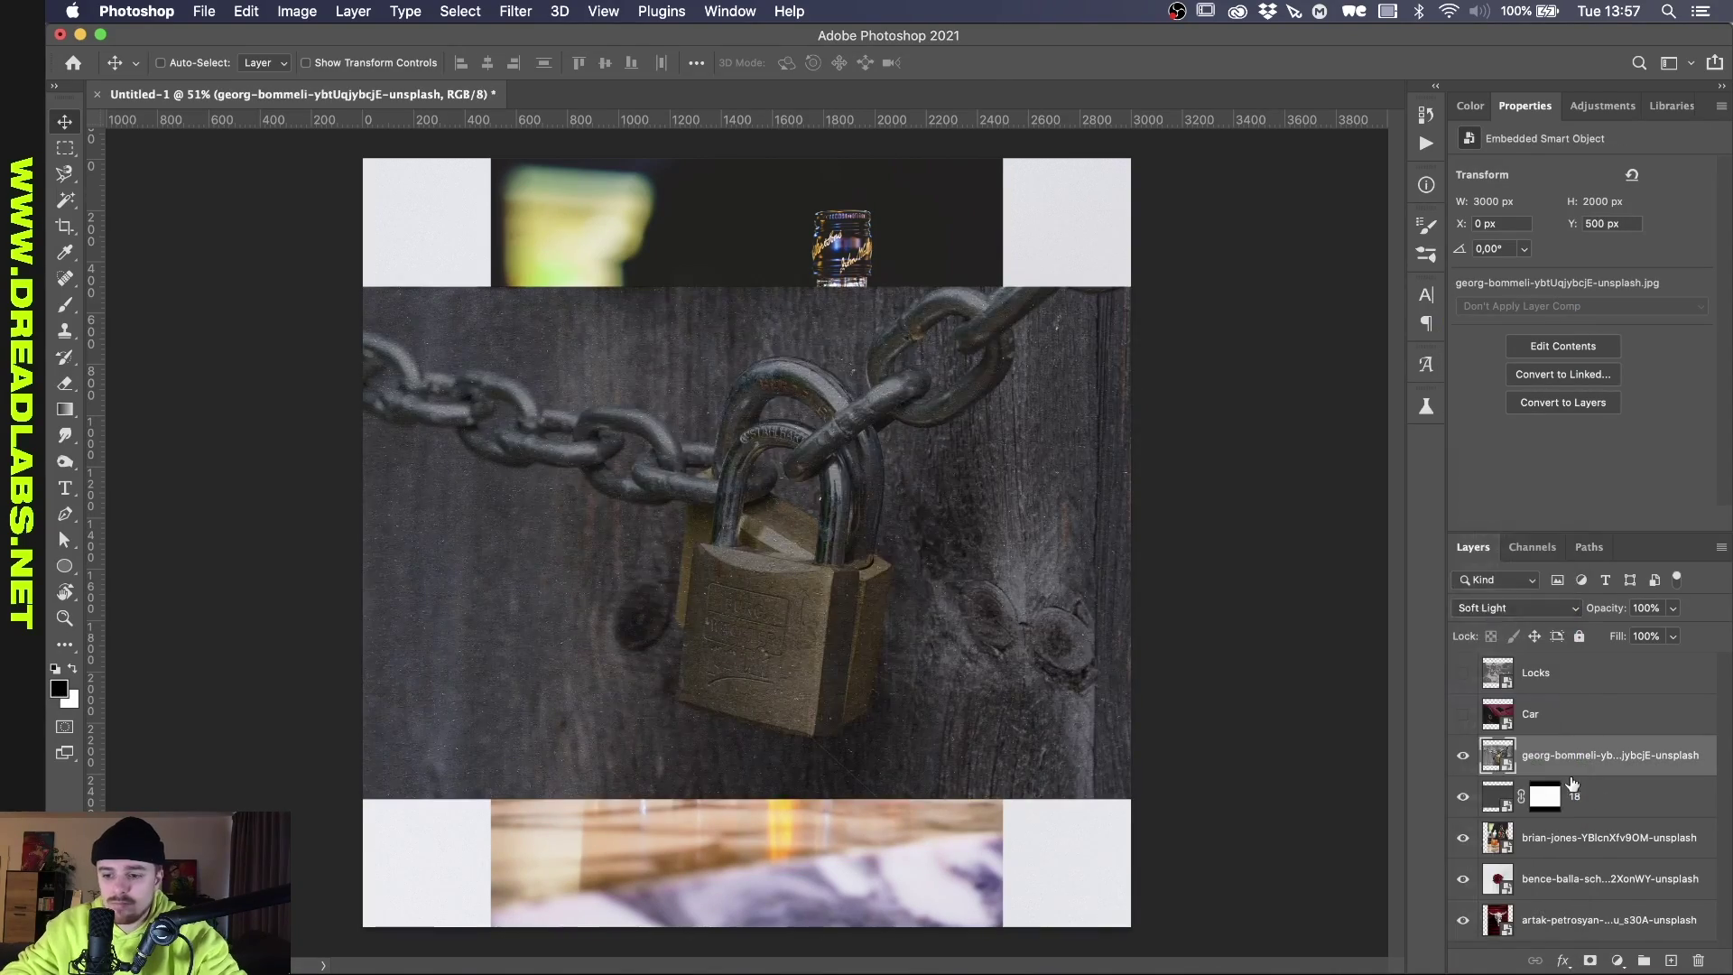
Brighten texture 18 with a Curves adjustment, then reselect the padlock photo.
left_click(1600, 796)
key("super+m")
left_click_drag(731, 490, 732, 440)
left_click_drag(771, 213, 917, 201)
left_click(1312, 240)
left_click(1582, 758)
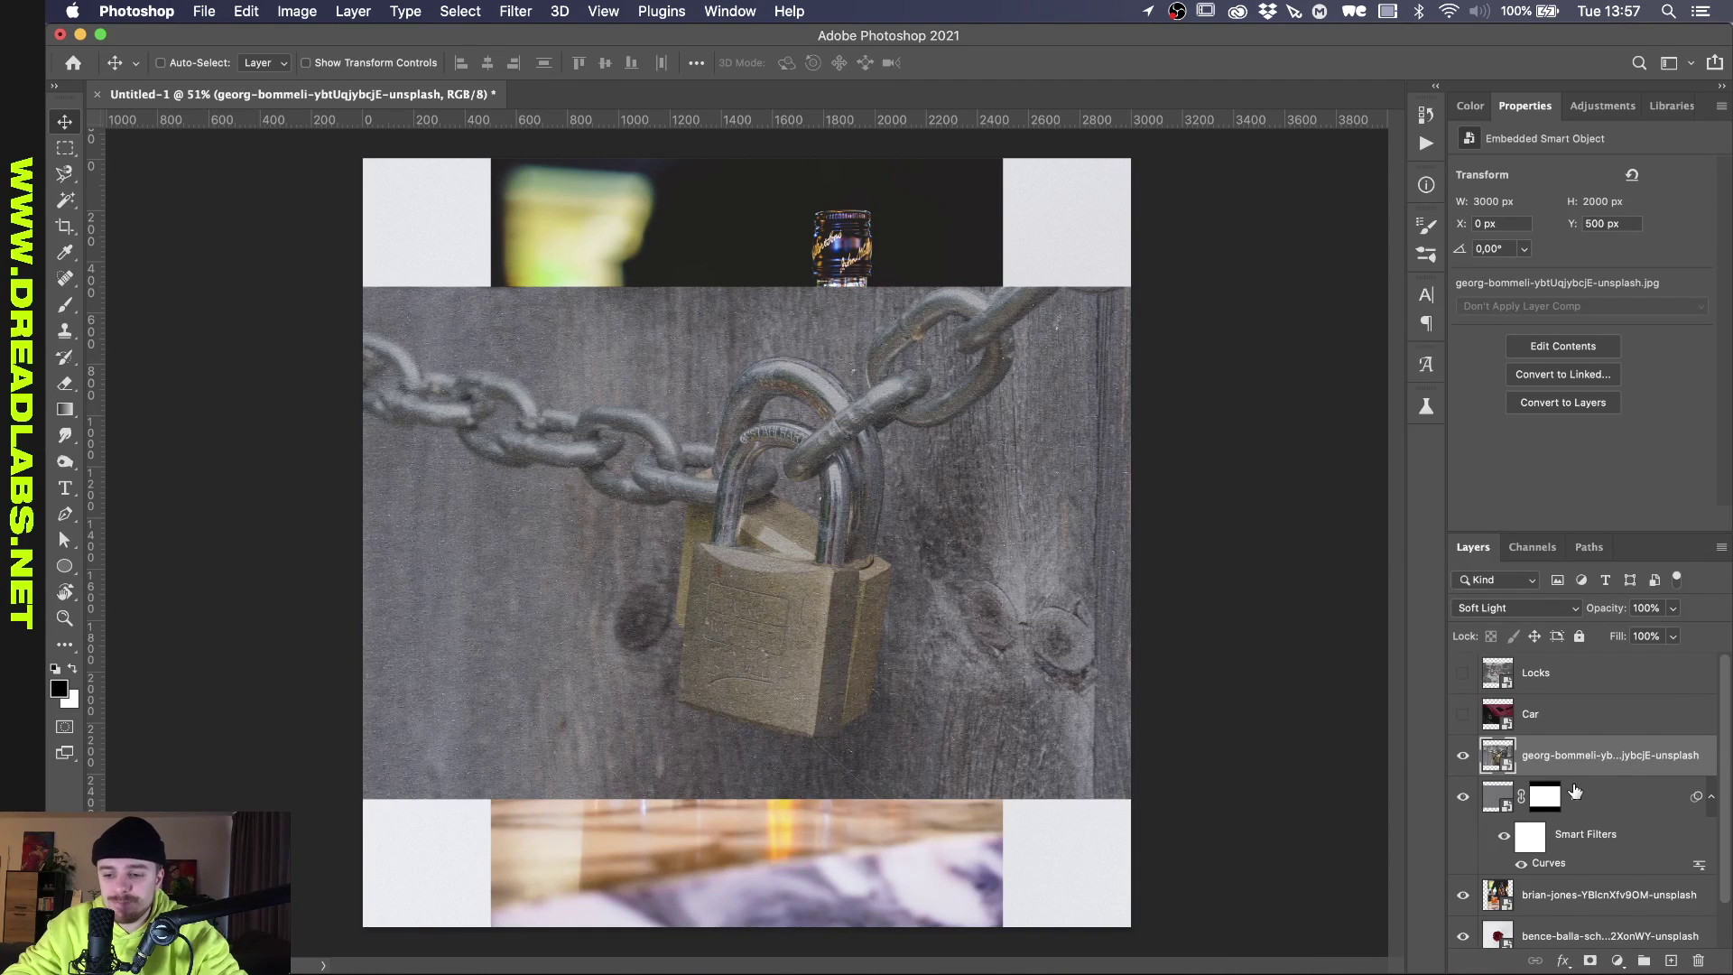
Check texture 18's Curves filter with the padlock hidden, then show and select the padlock photo.
left_click(1623, 808)
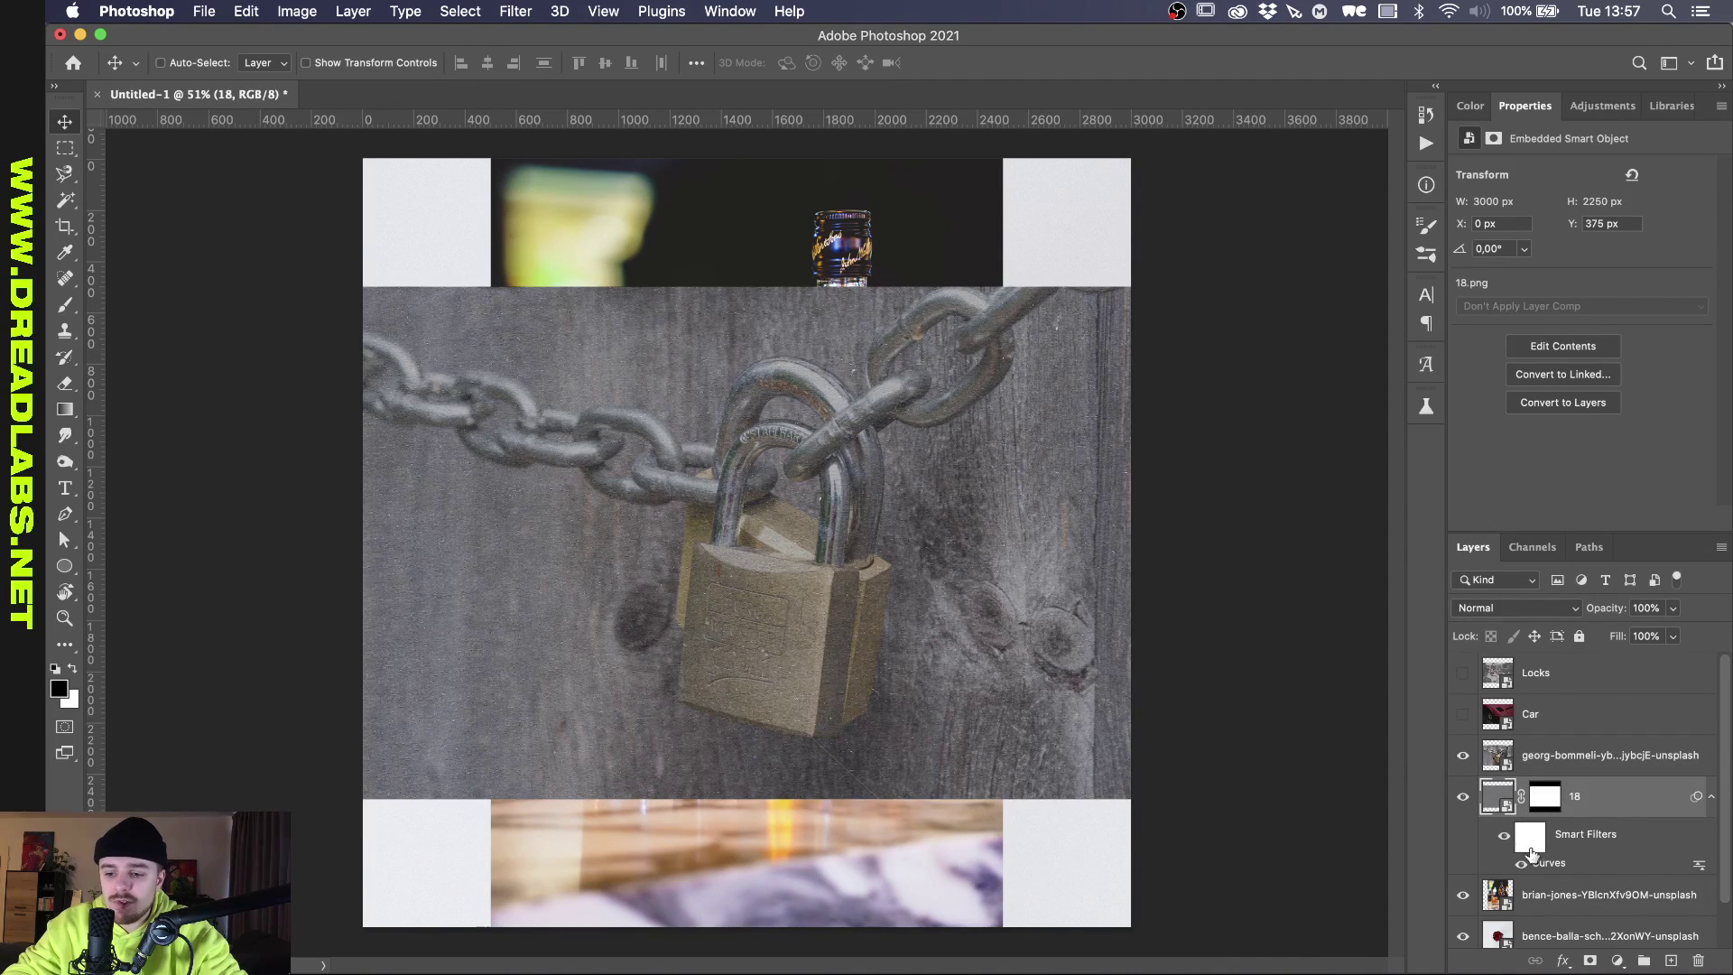
left_click(1463, 754)
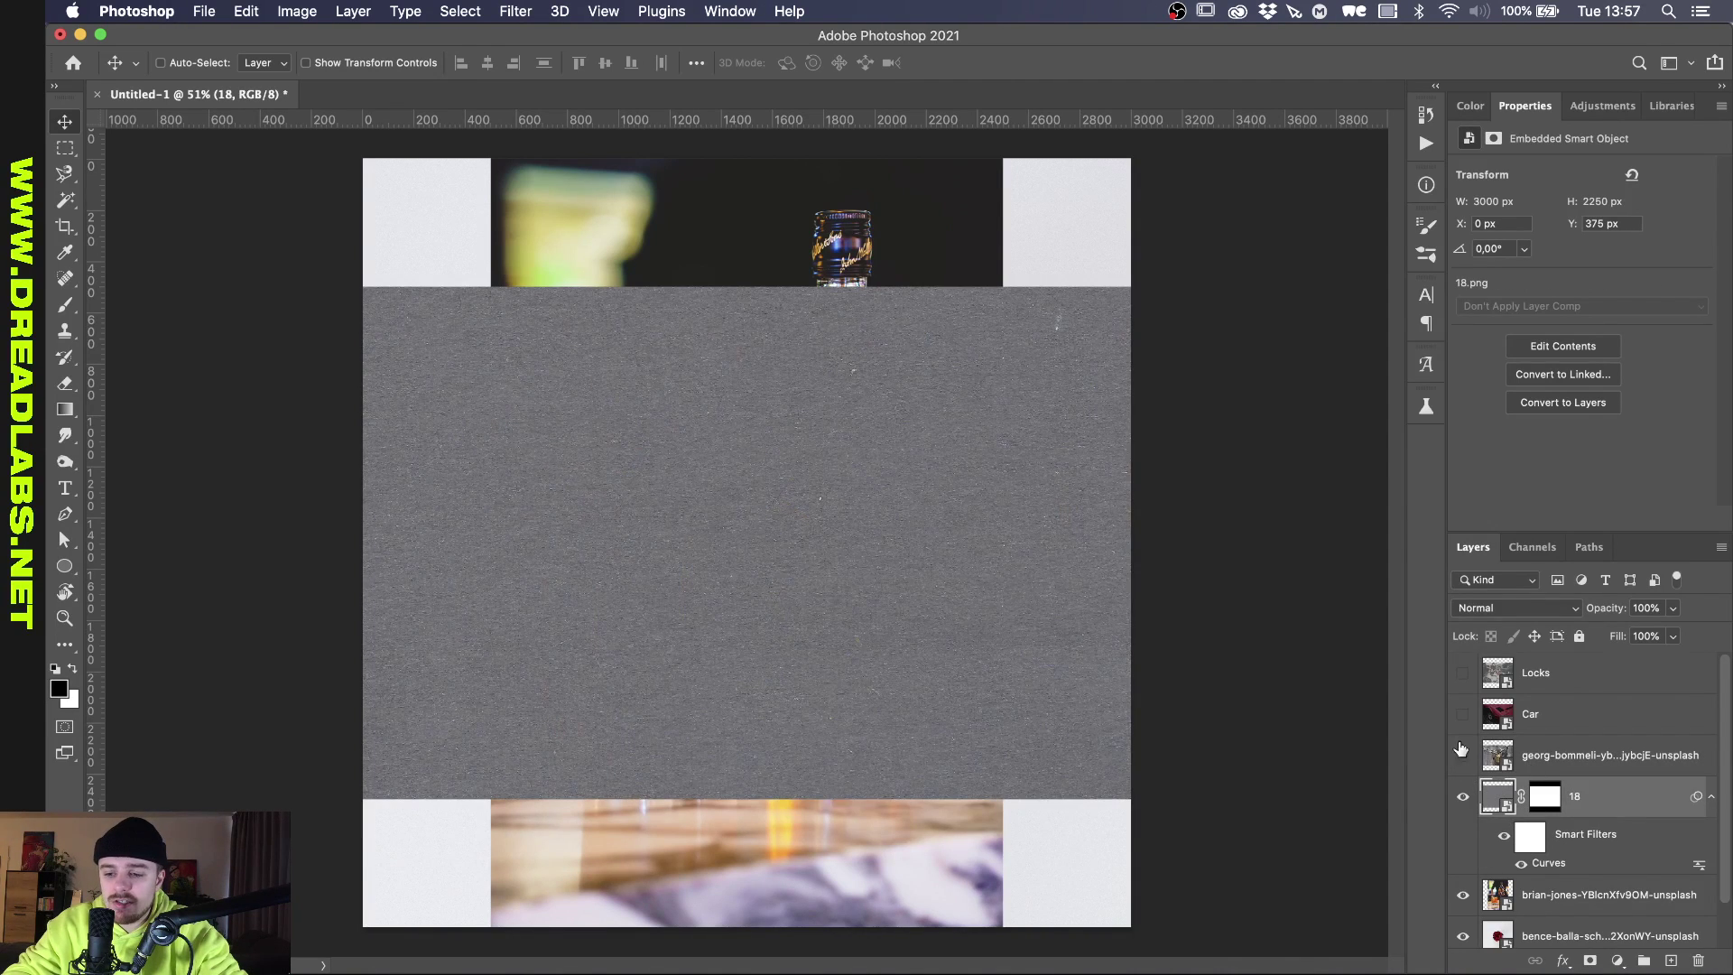
double_click(1559, 863)
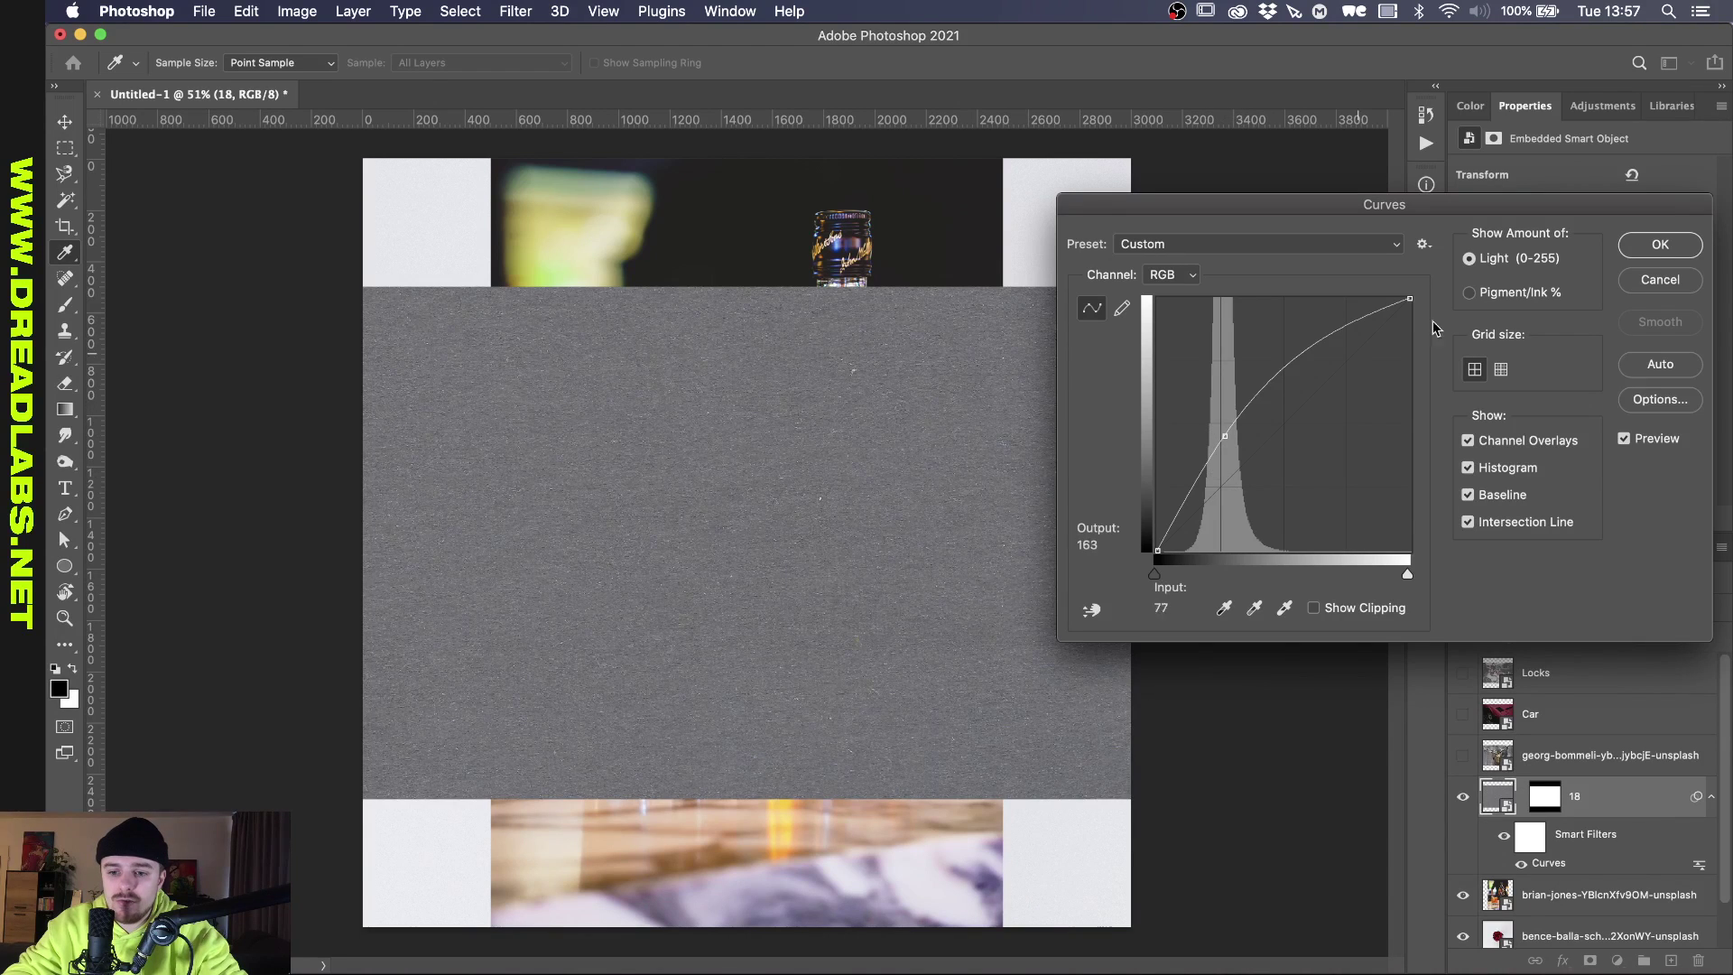
left_click(1686, 281)
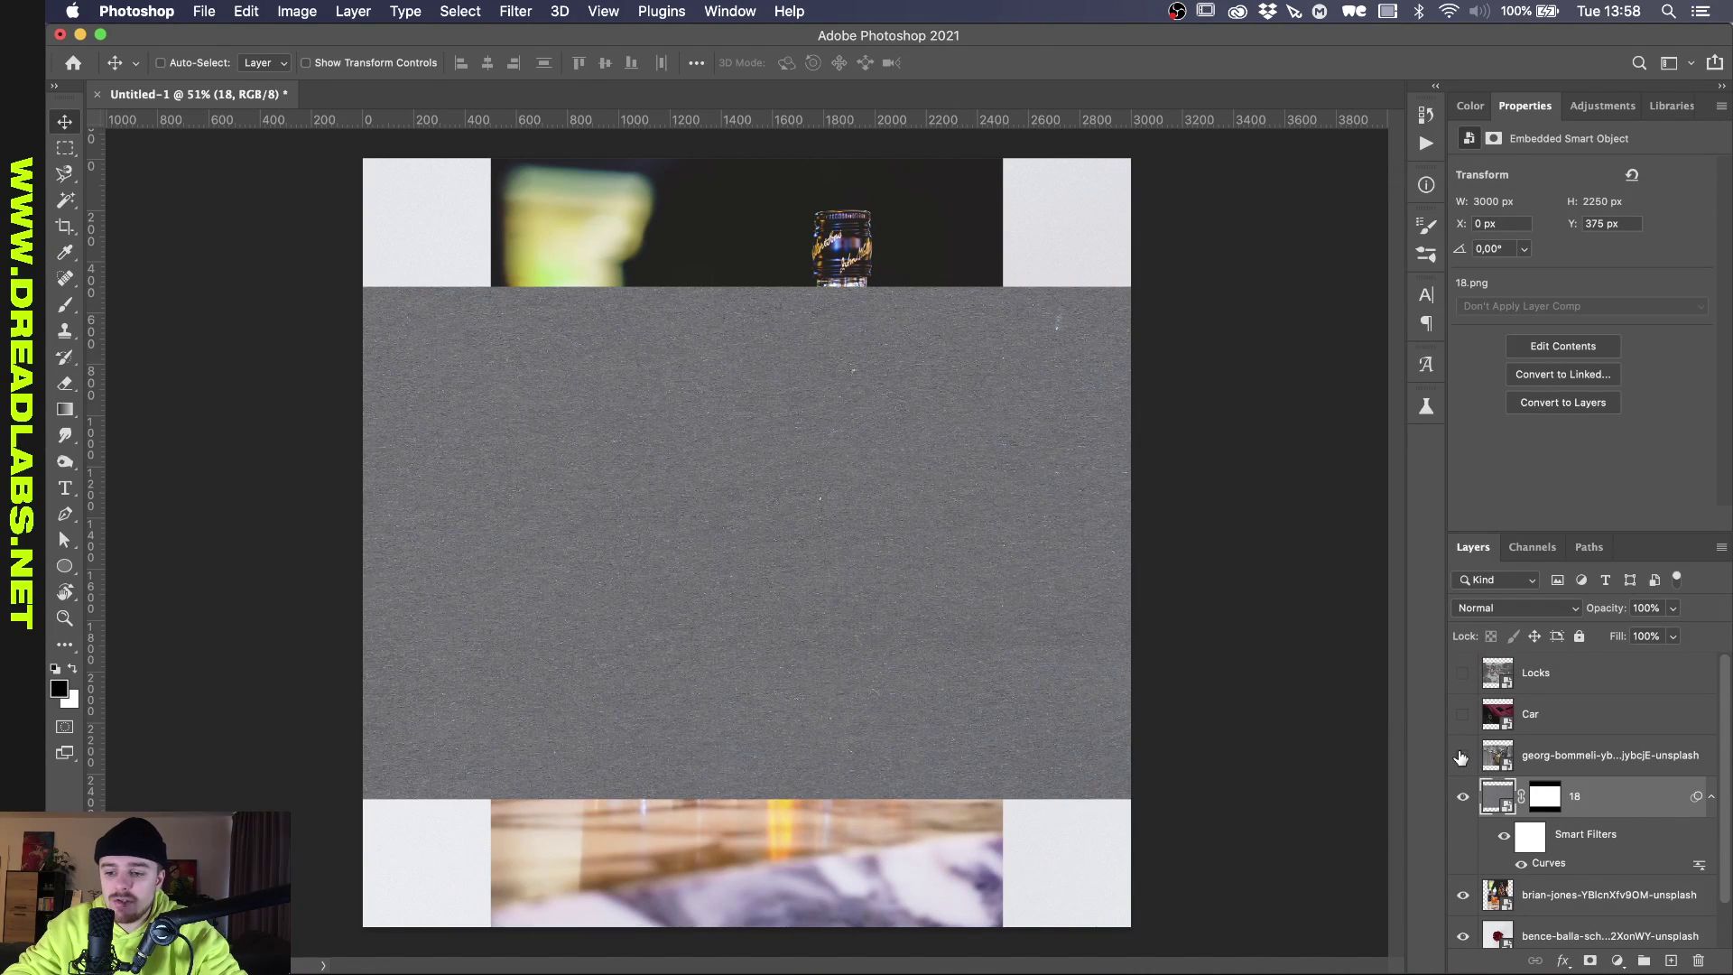
left_click(1542, 805, "super")
key("super+d")
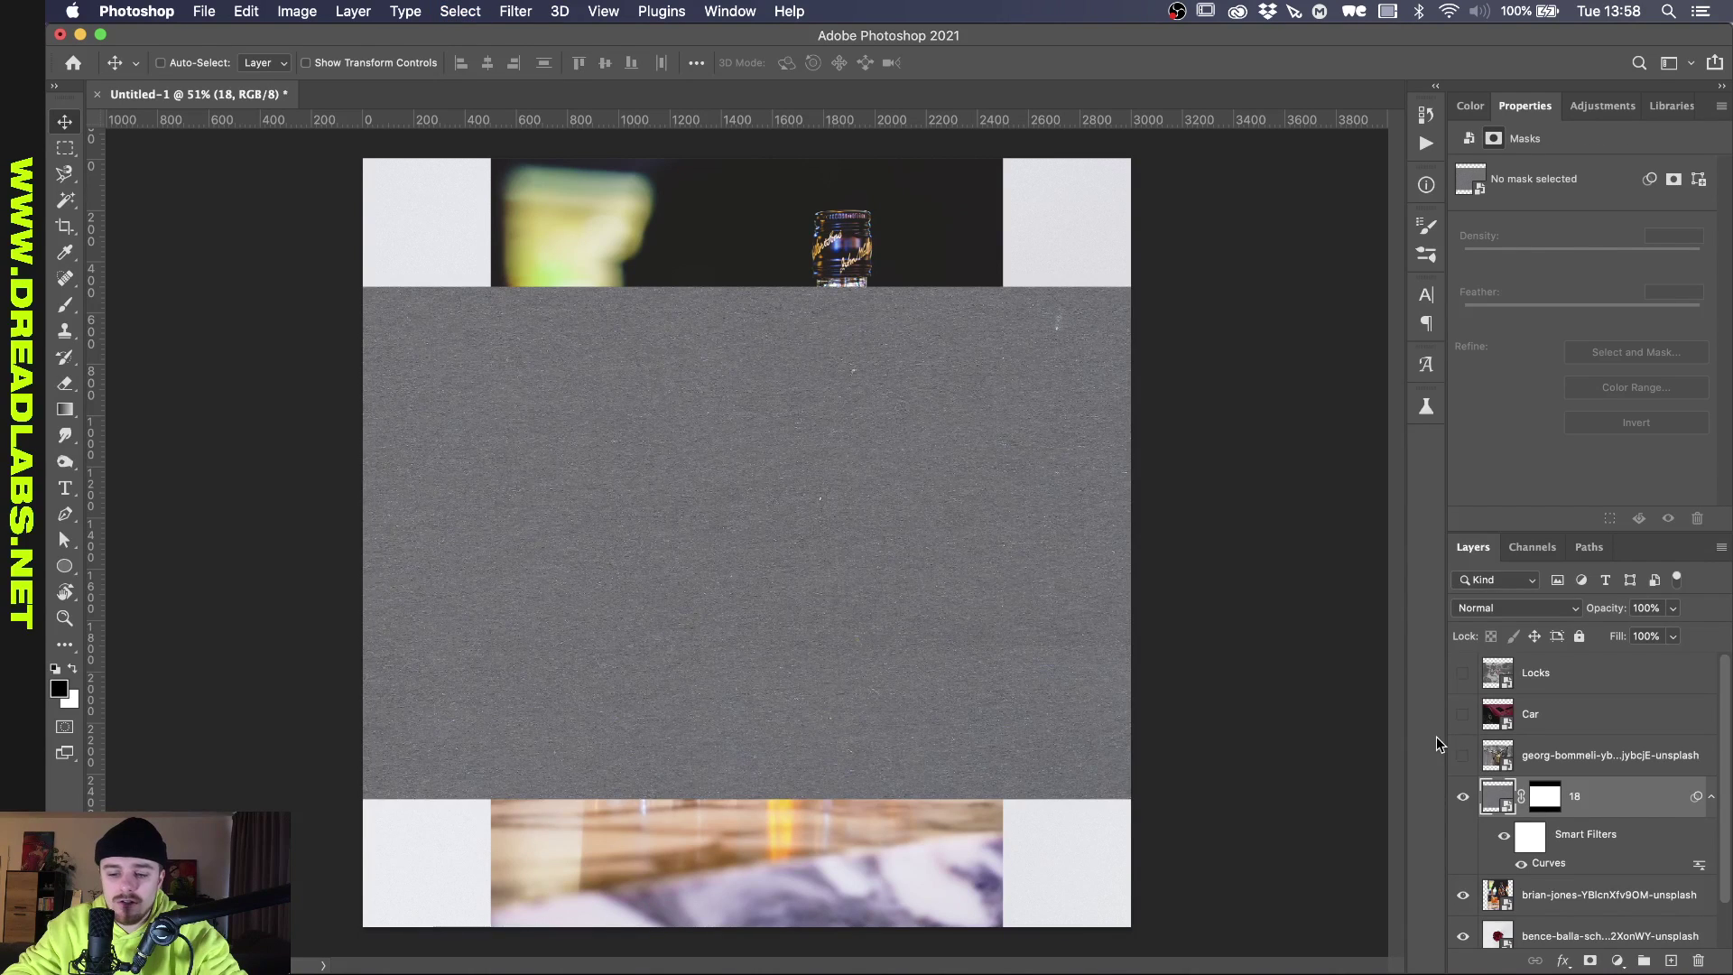
left_click(1463, 756)
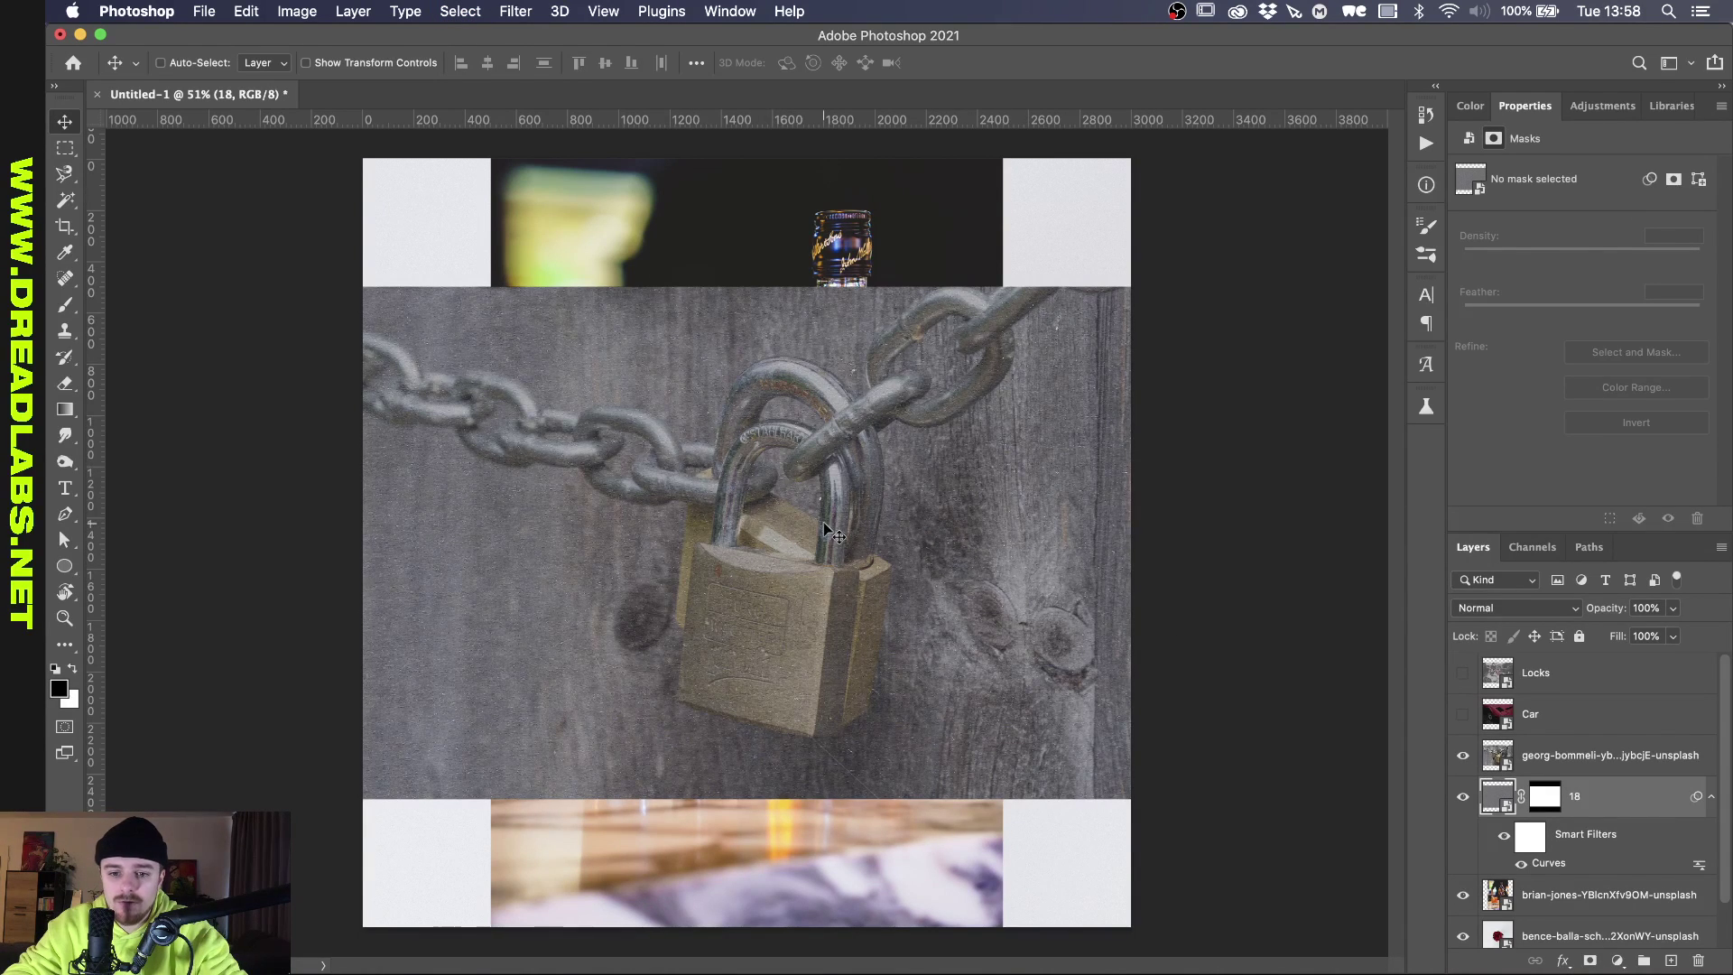
left_click(1541, 749)
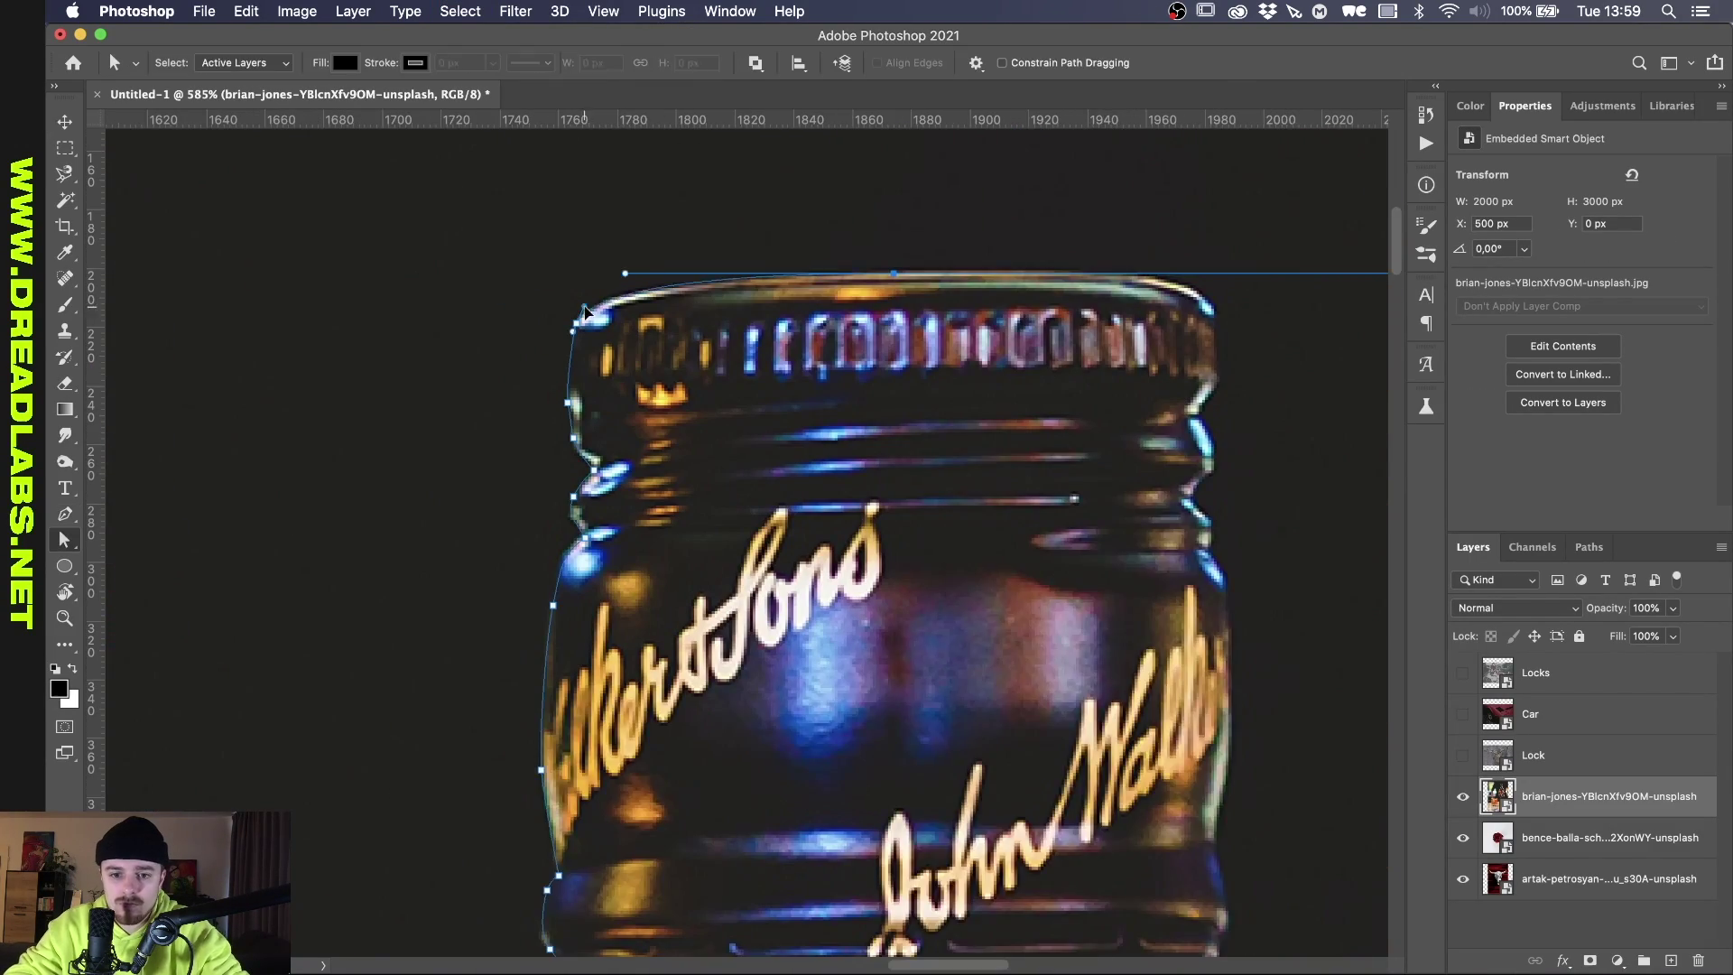
Switch to the Pen tool to start cutting out the whisky bottle.
key("p")
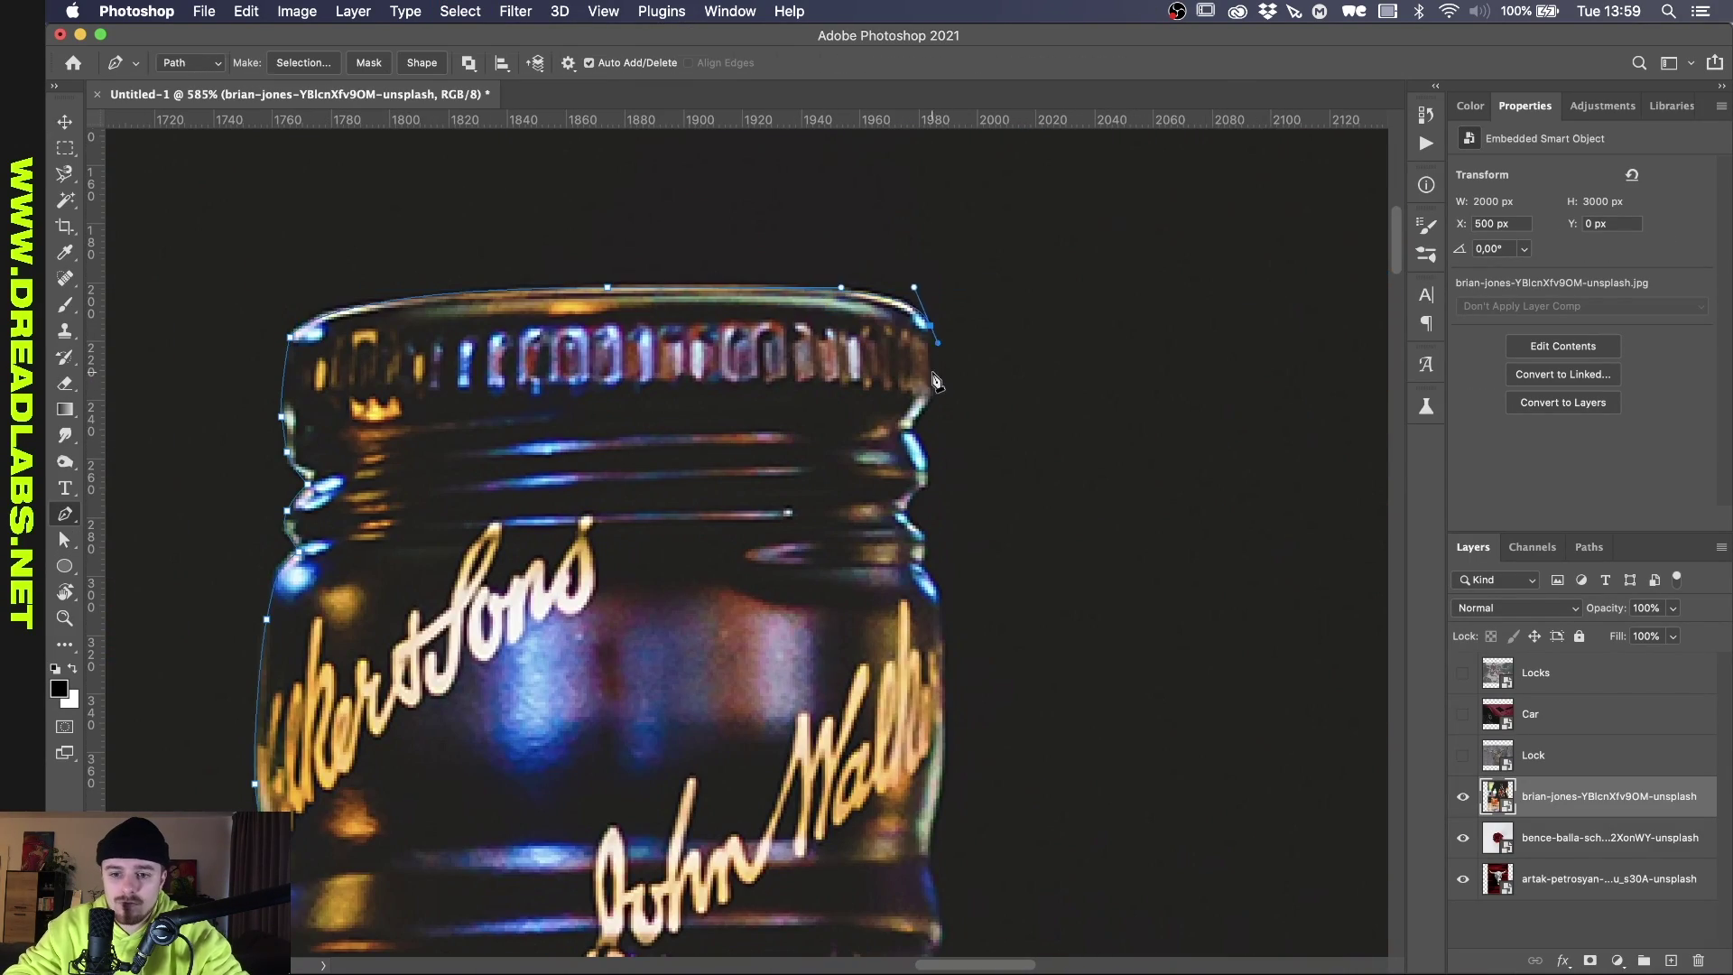
scroll(585, 312, "down", 5)
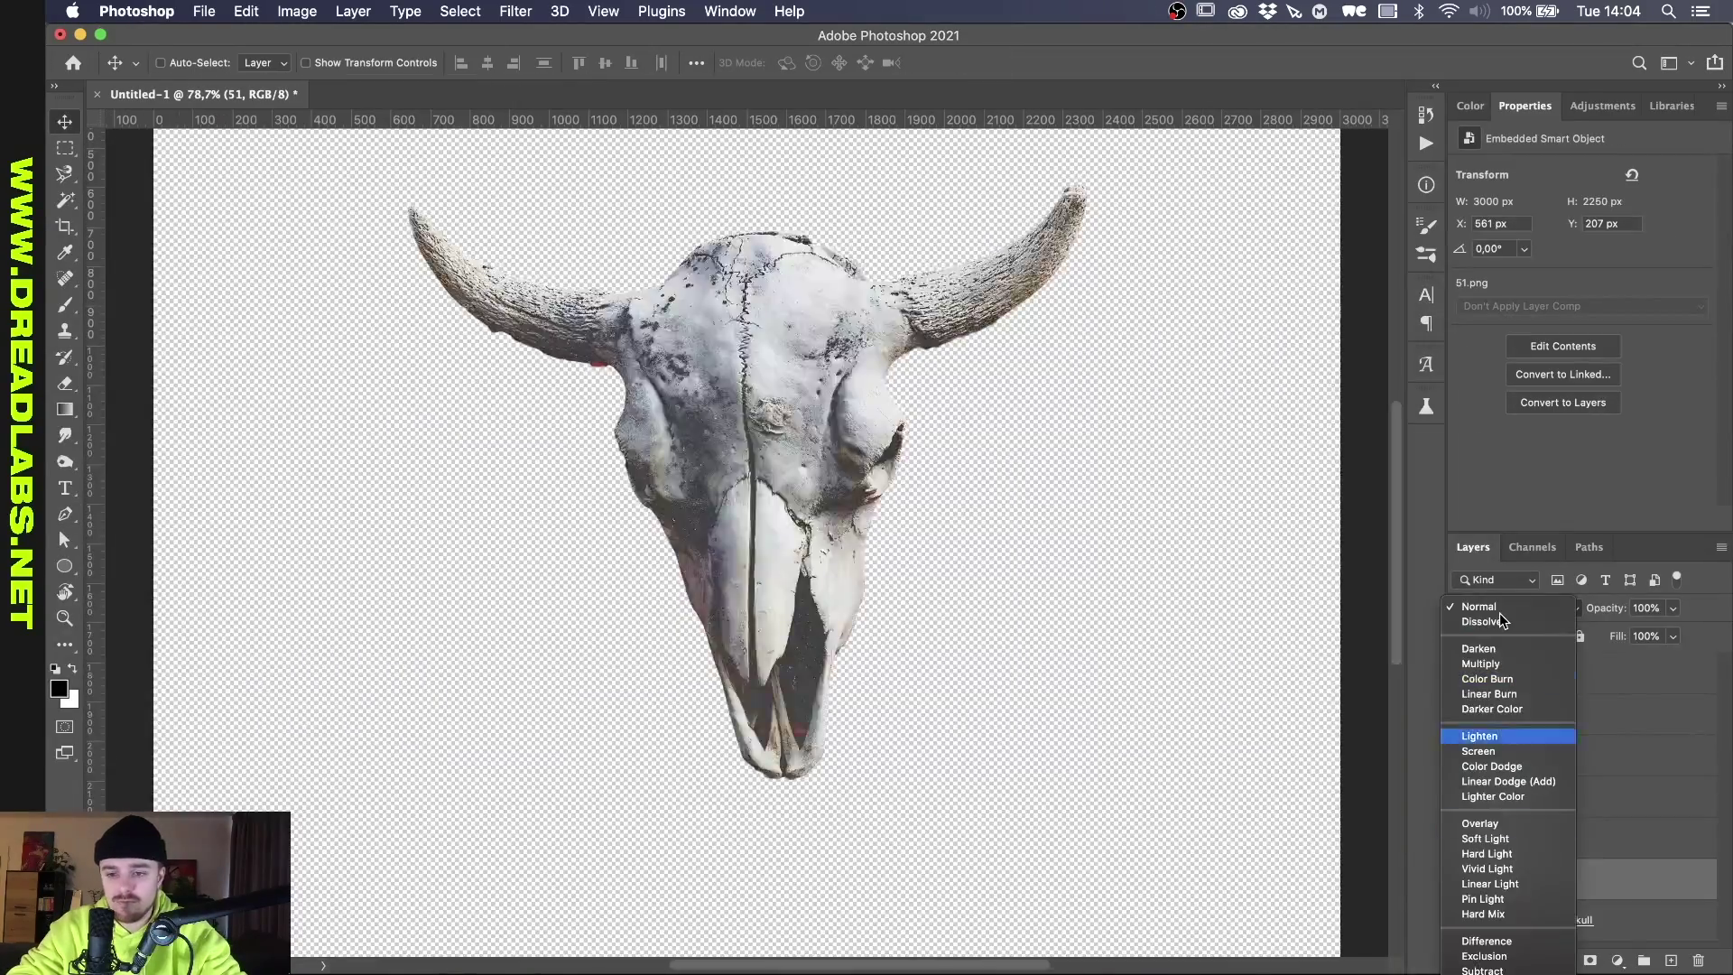
left_click(1499, 613)
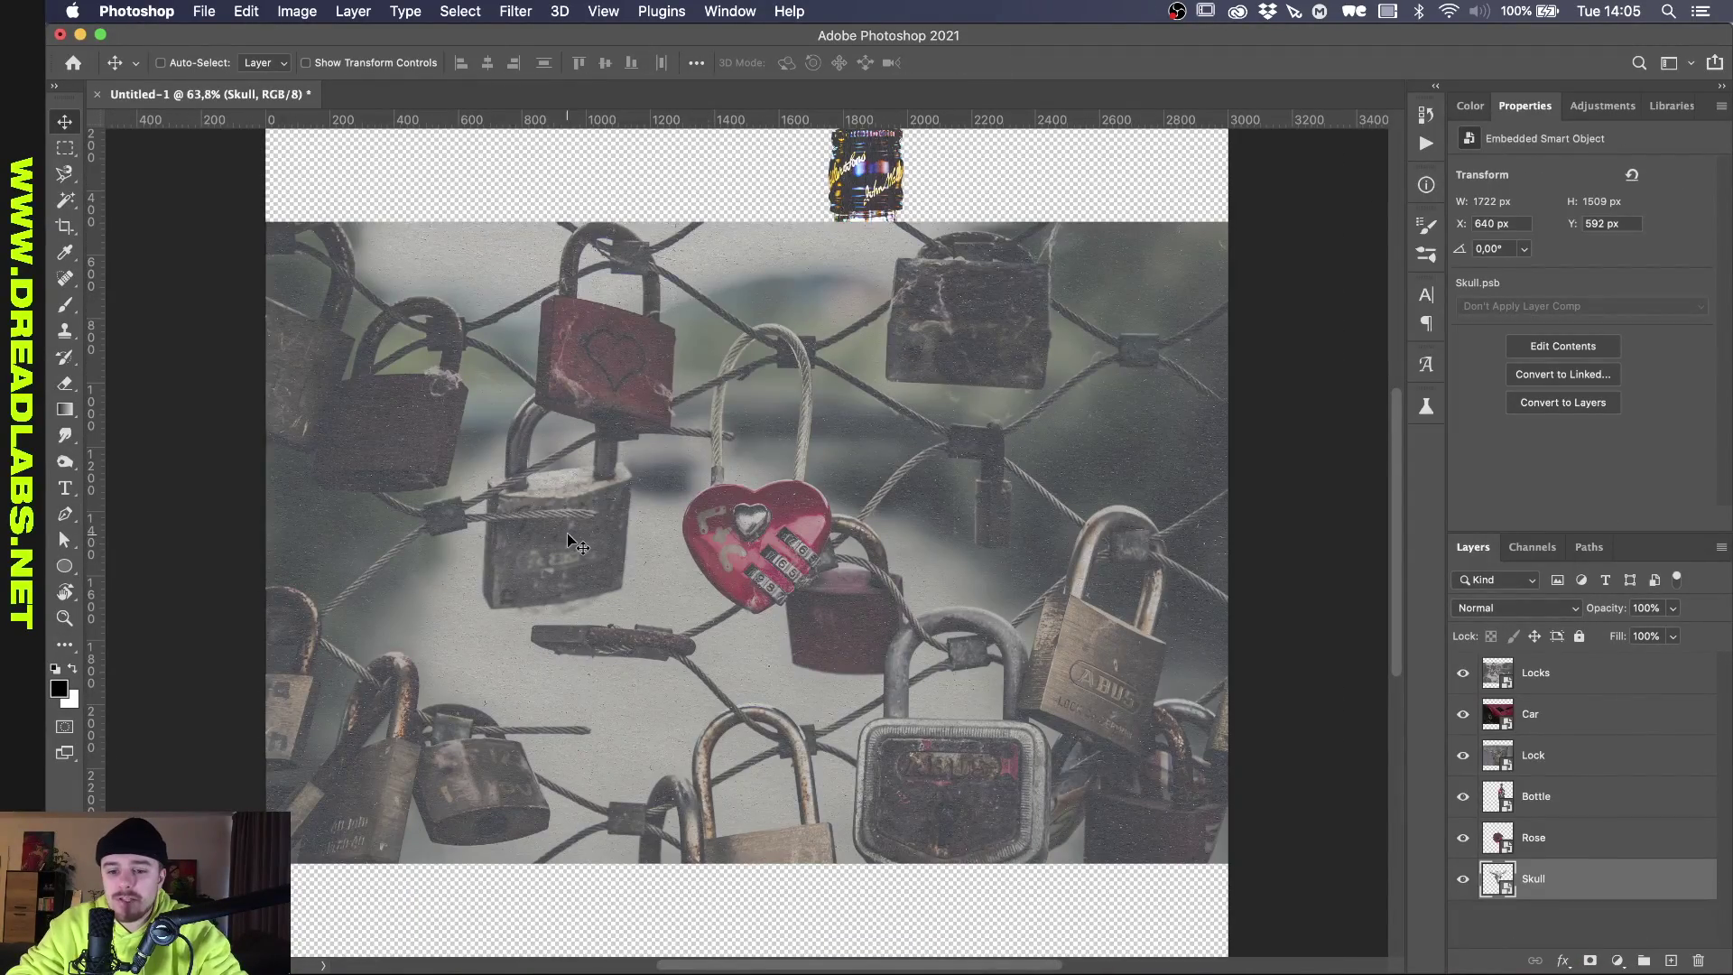
Bring Bottle, Rose and Skull to the top of the stack and nudge the skull up-left.
scroll(567, 539, "down", 2)
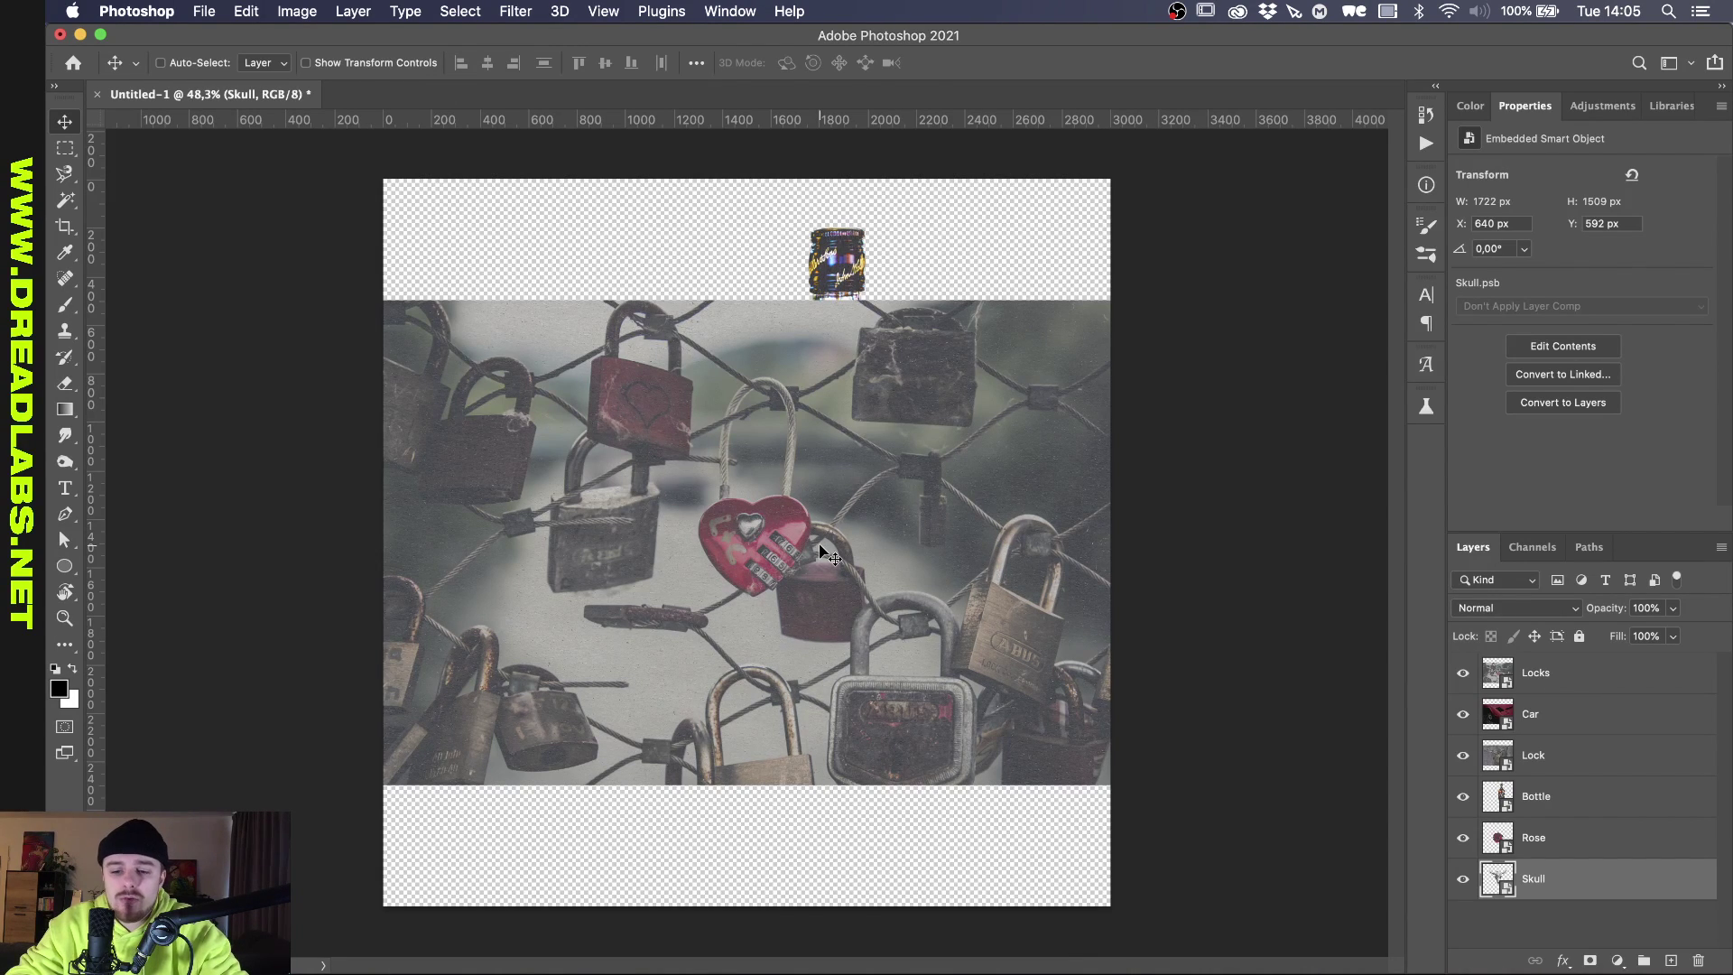
left_click(1576, 815)
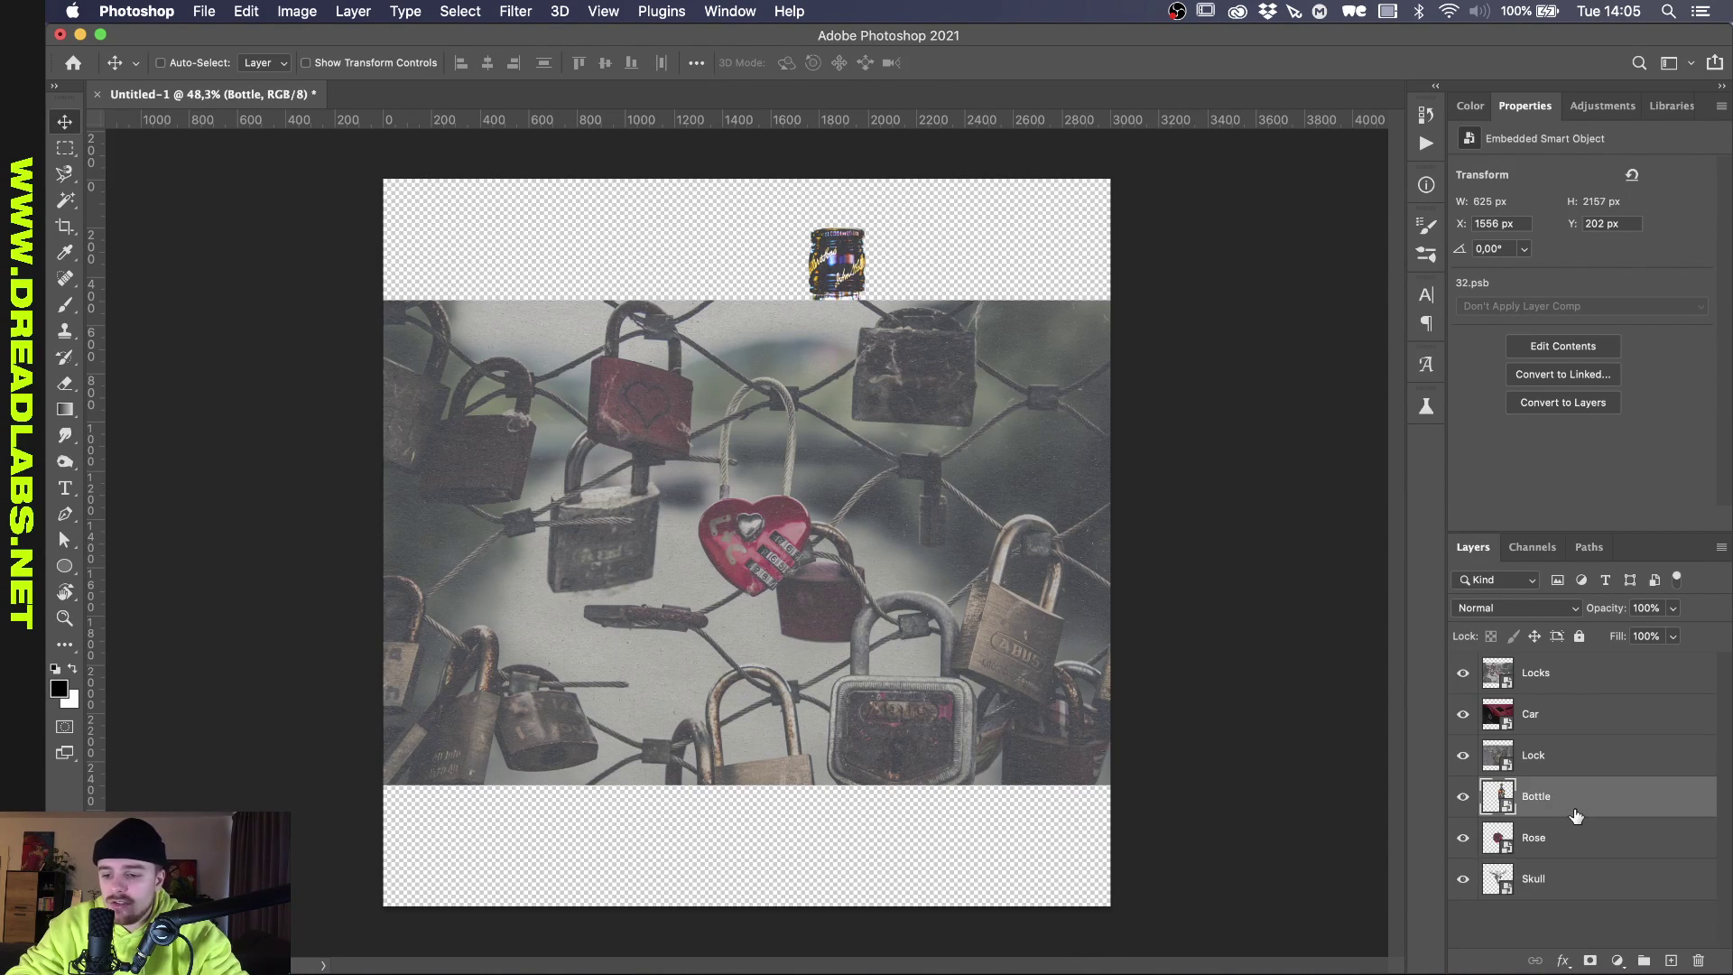
left_click(1569, 846, "shift")
key("super+shift+bracketright")
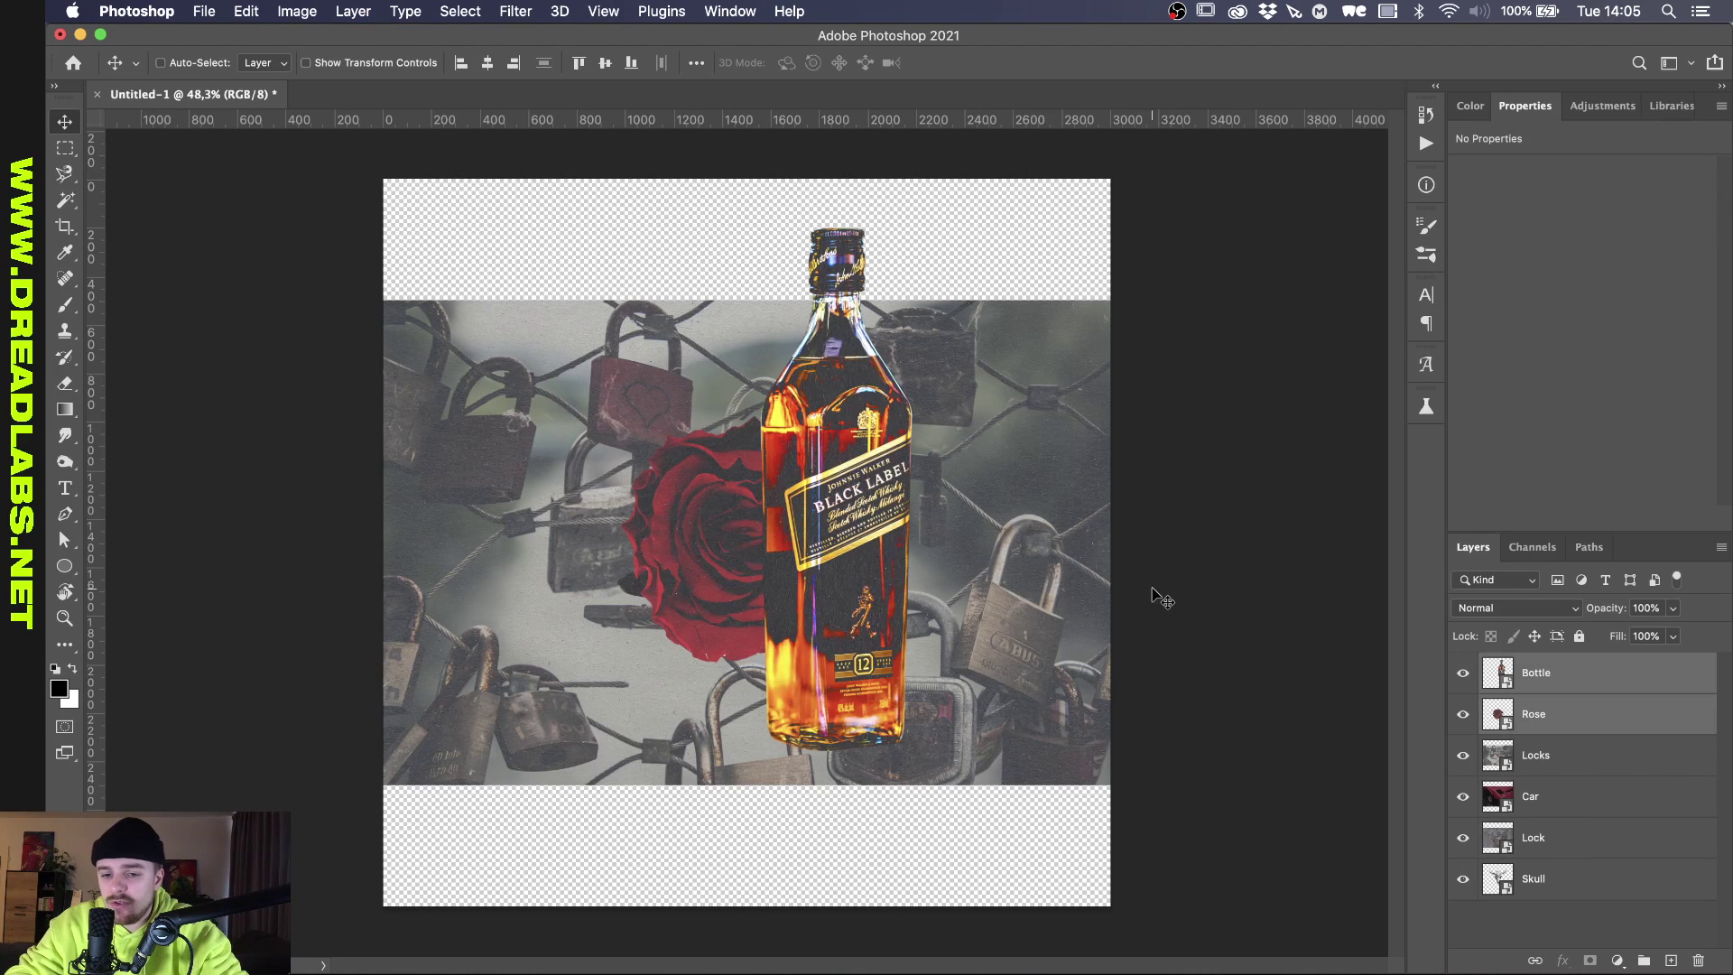
left_click(1535, 876)
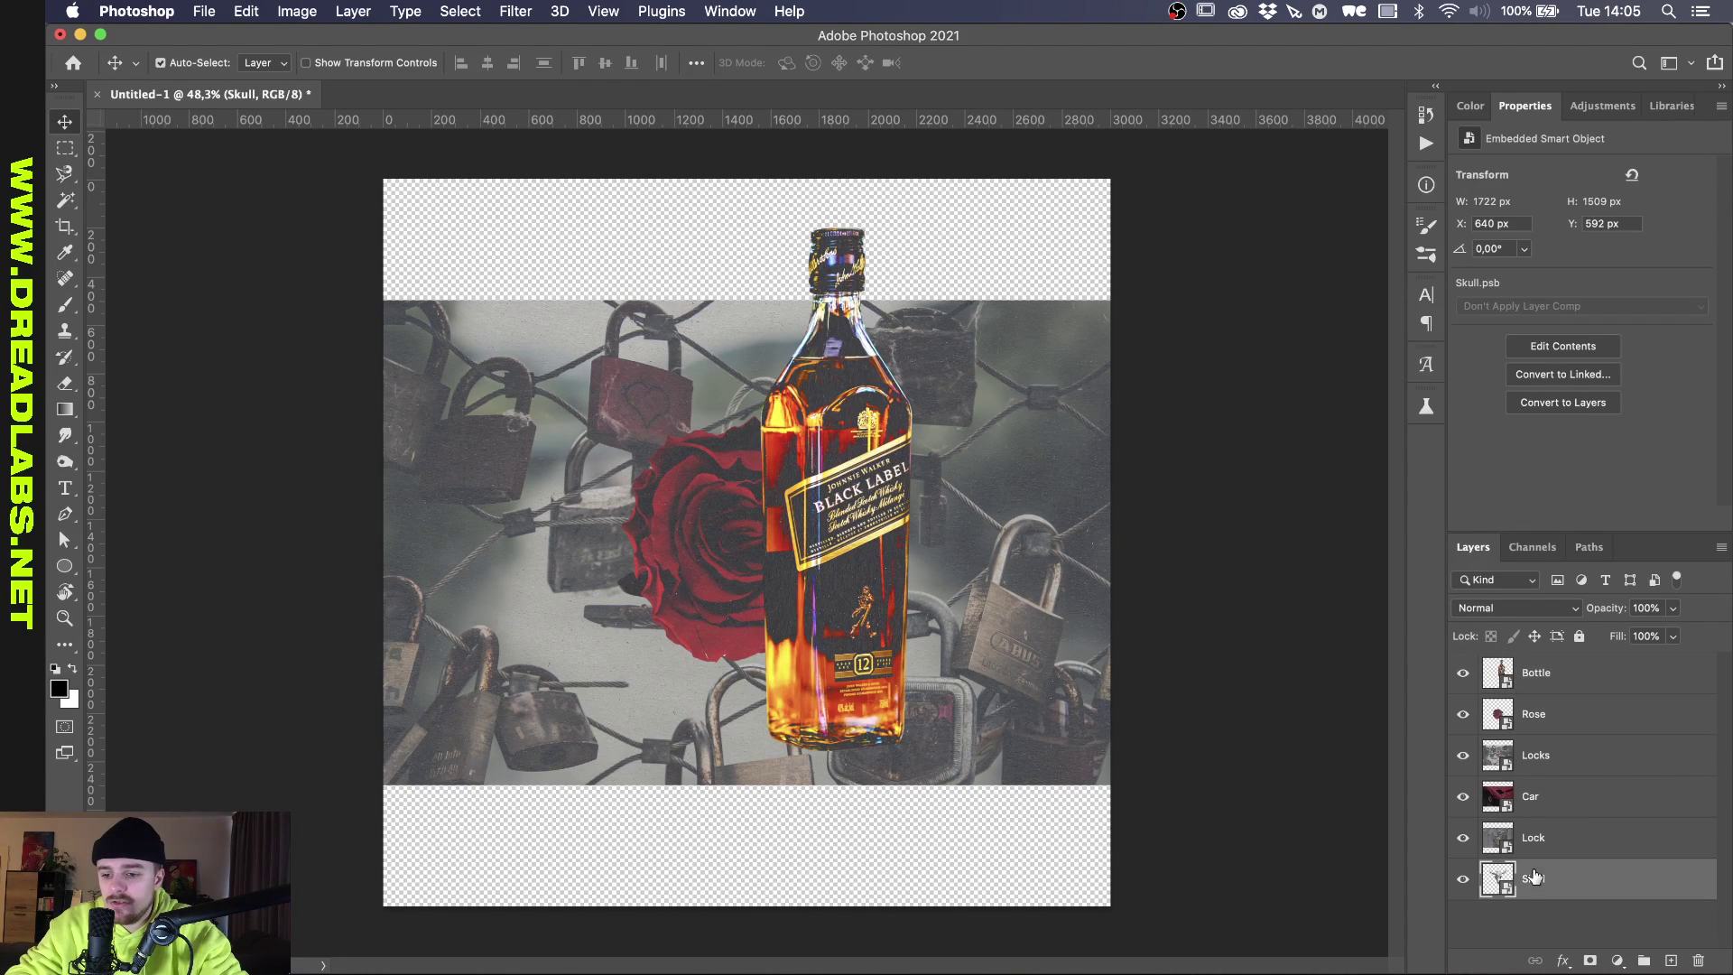
key("super+shift+bracketright")
left_click_drag(925, 617, 899, 578)
Move the rose left above the skull, then open the Bottle smart object's contents.
left_click(1558, 759)
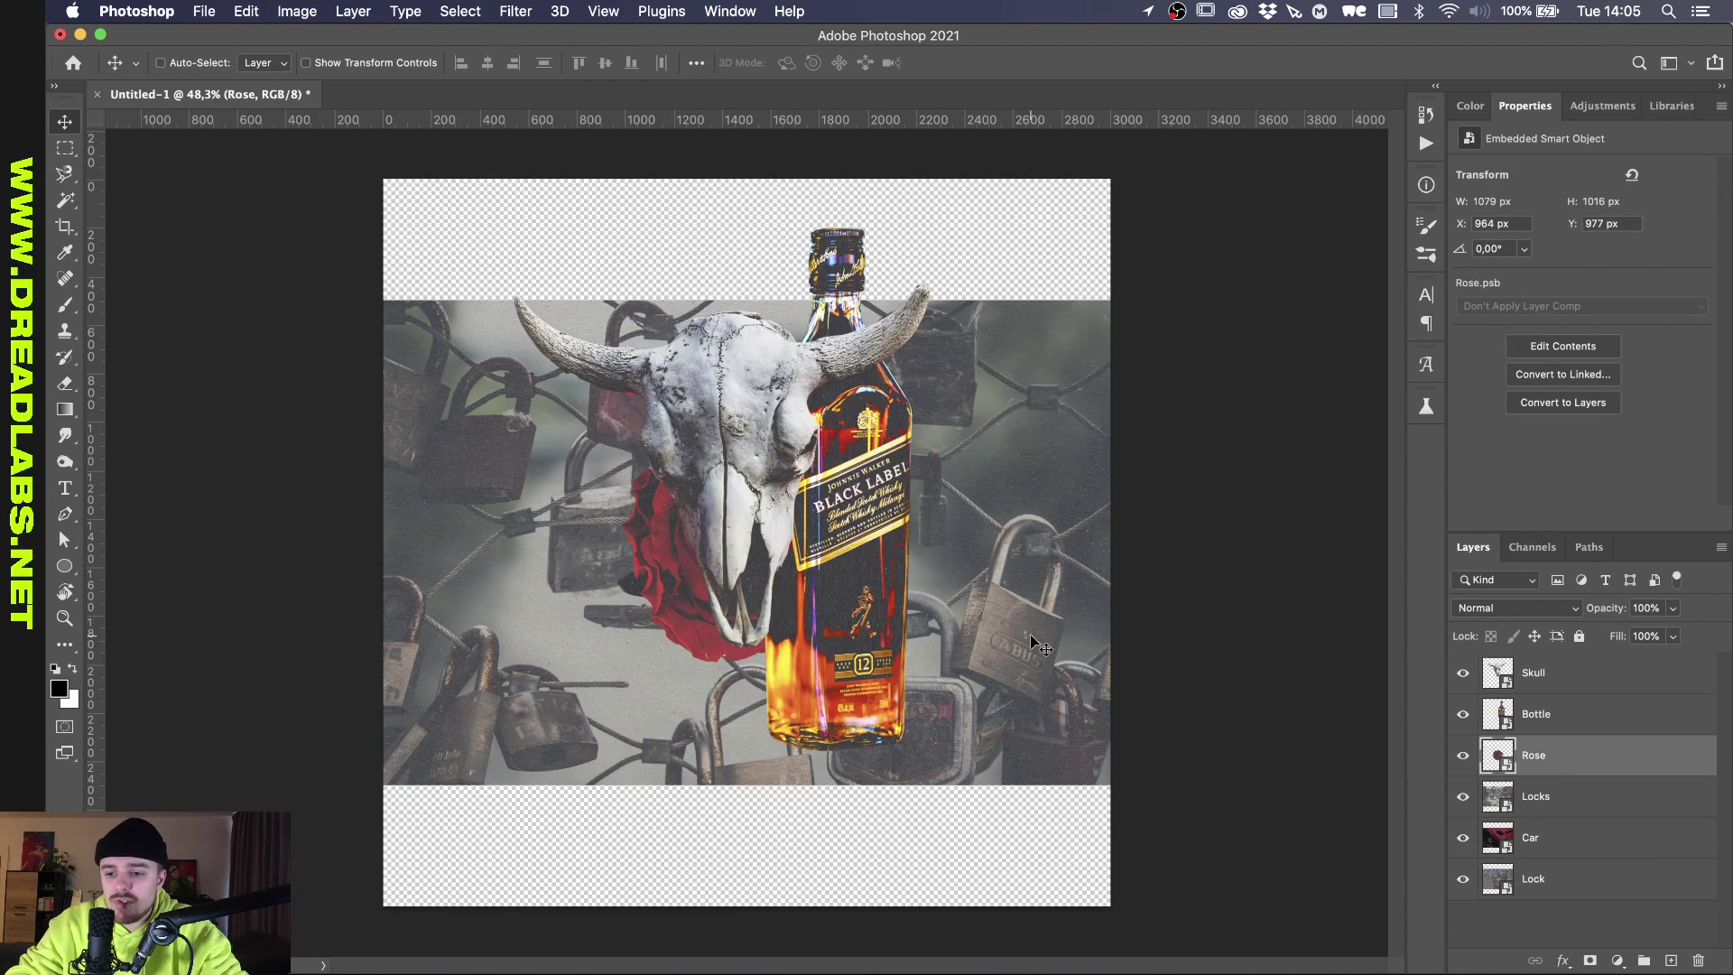
left_click_drag(689, 580, 538, 623)
key("super+bracketright")
key("super+bracketright")
left_click(1540, 754)
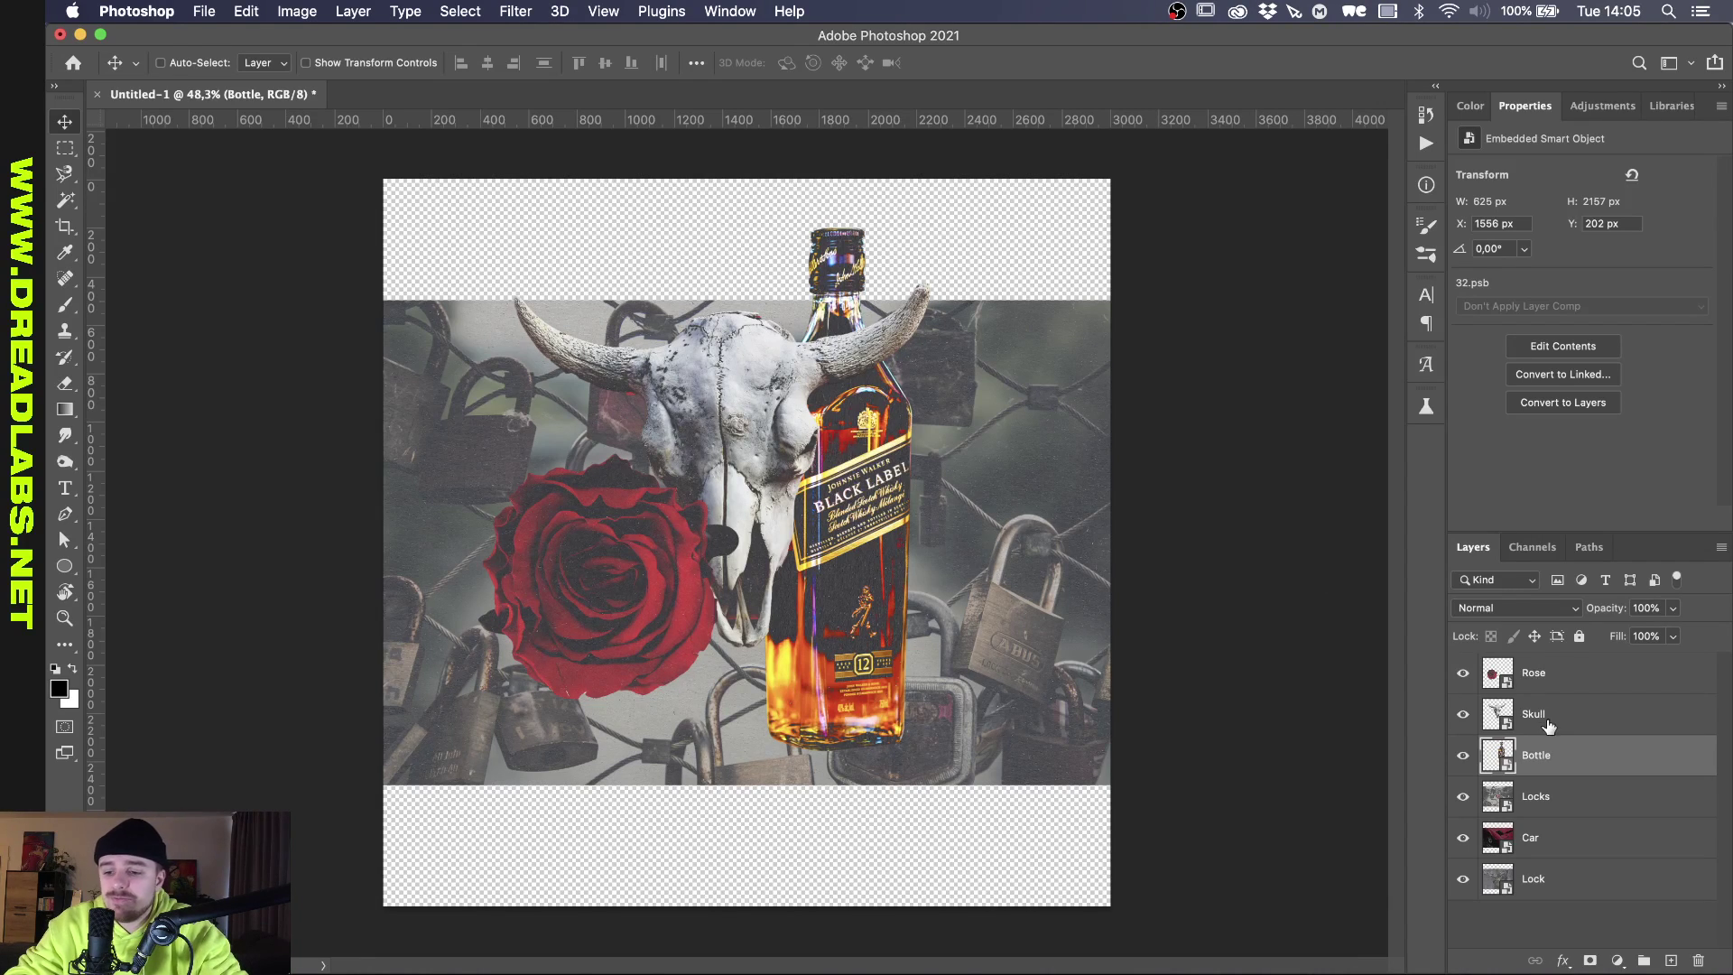
double_click(860, 535, "super")
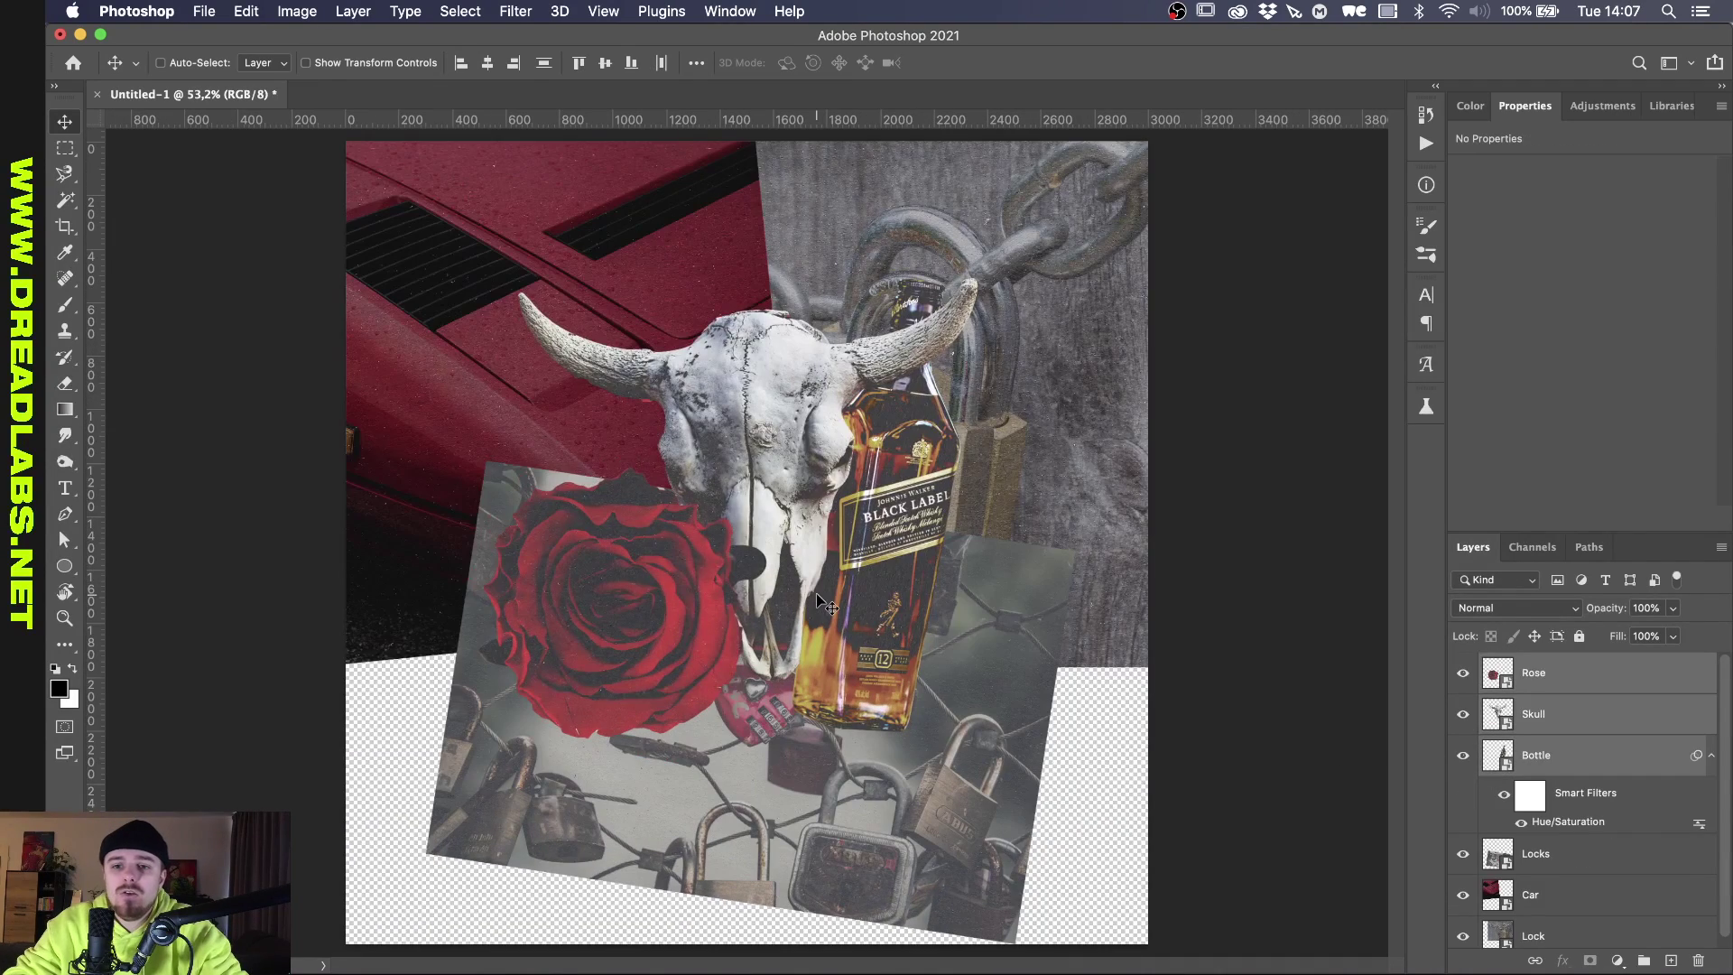
scroll(817, 596, "up", 3)
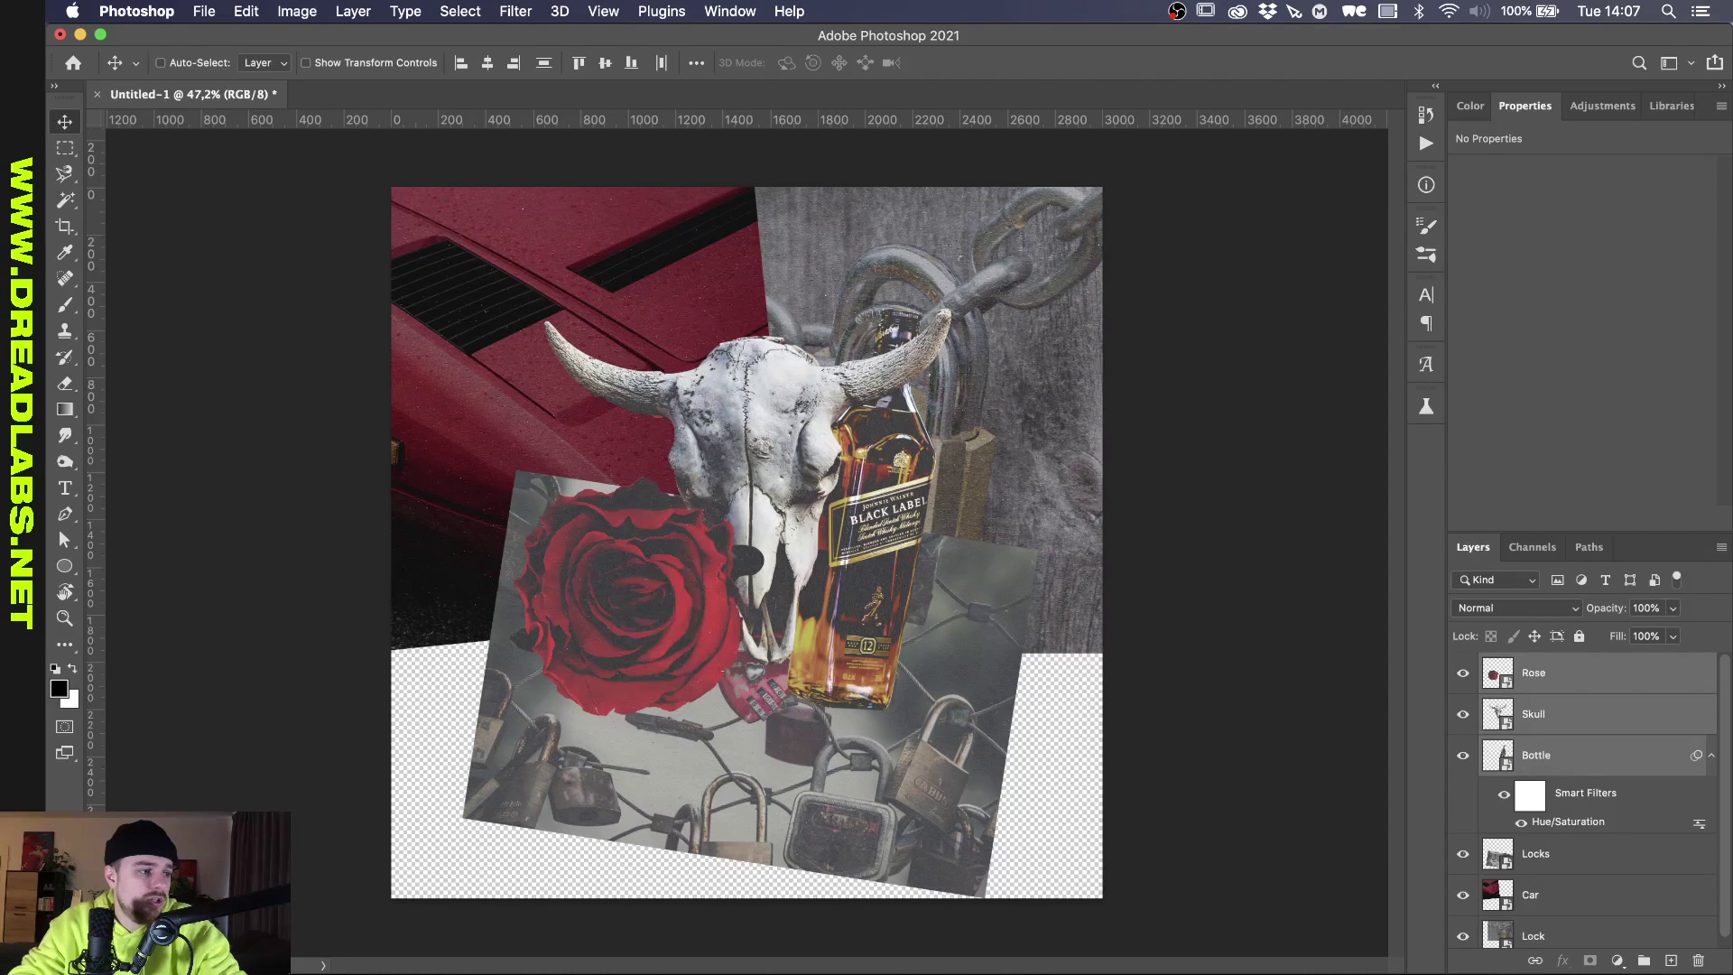
Preview Tear-1.png from the Tears folder and open it in Photoshop as its own document.
key("super+Tab")
scroll(894, 519, "up", 10)
left_click(789, 311)
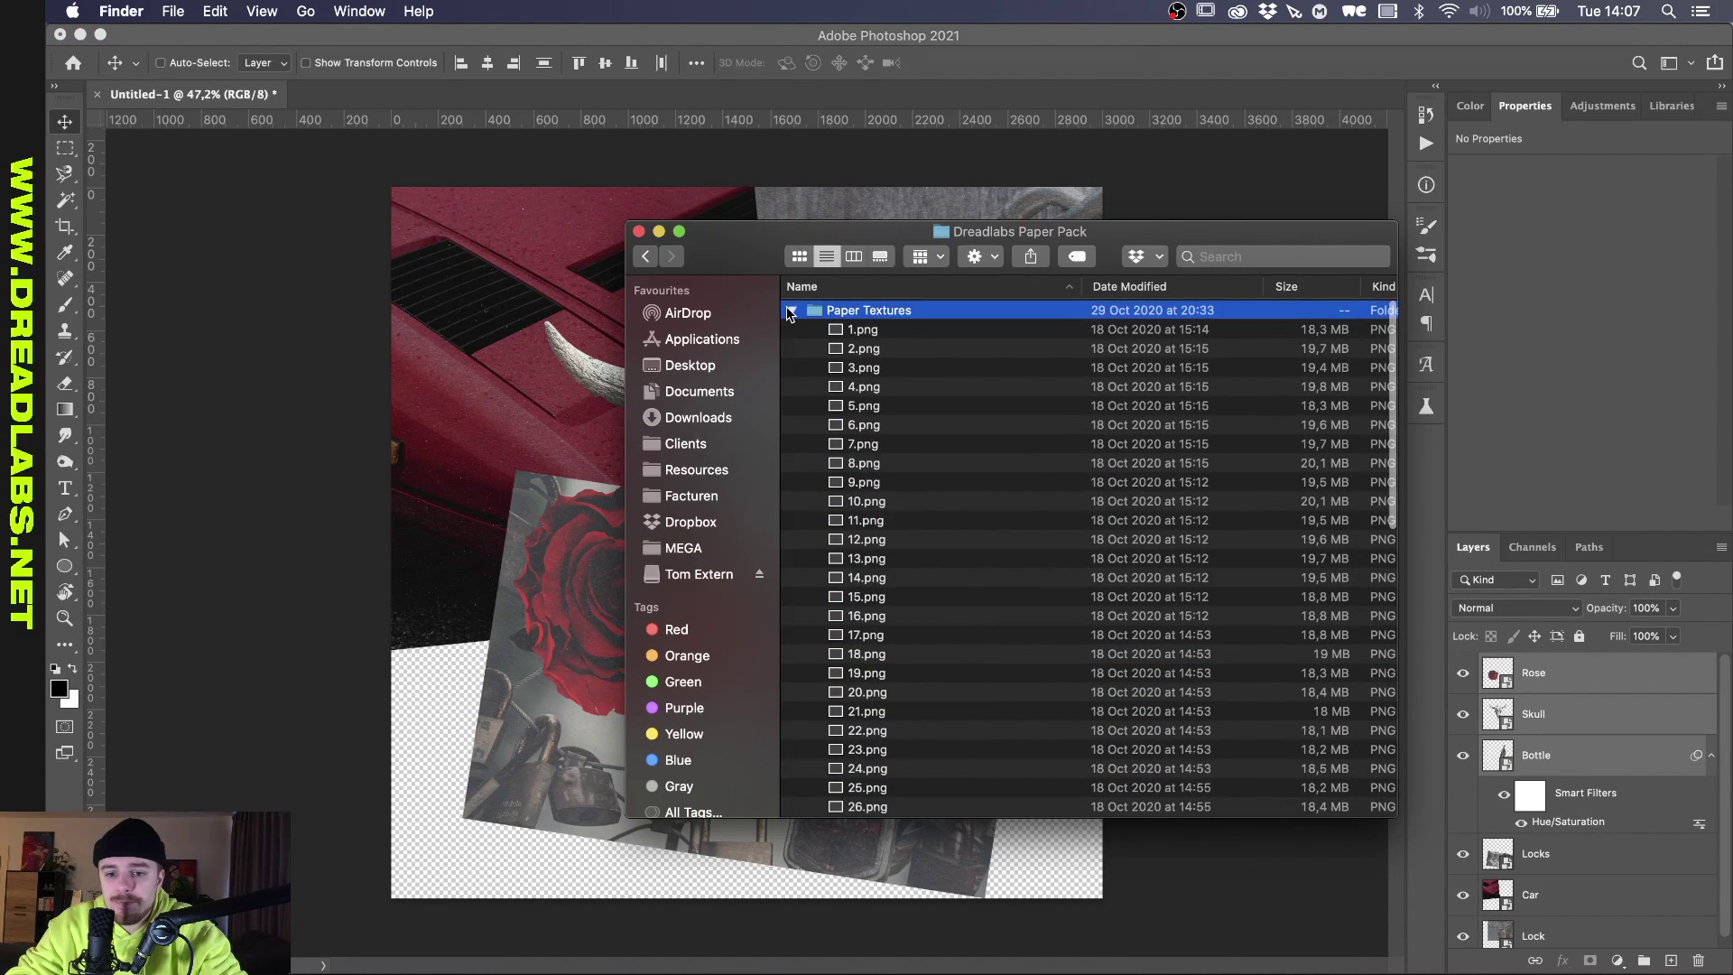
left_click(791, 311)
left_click(795, 329)
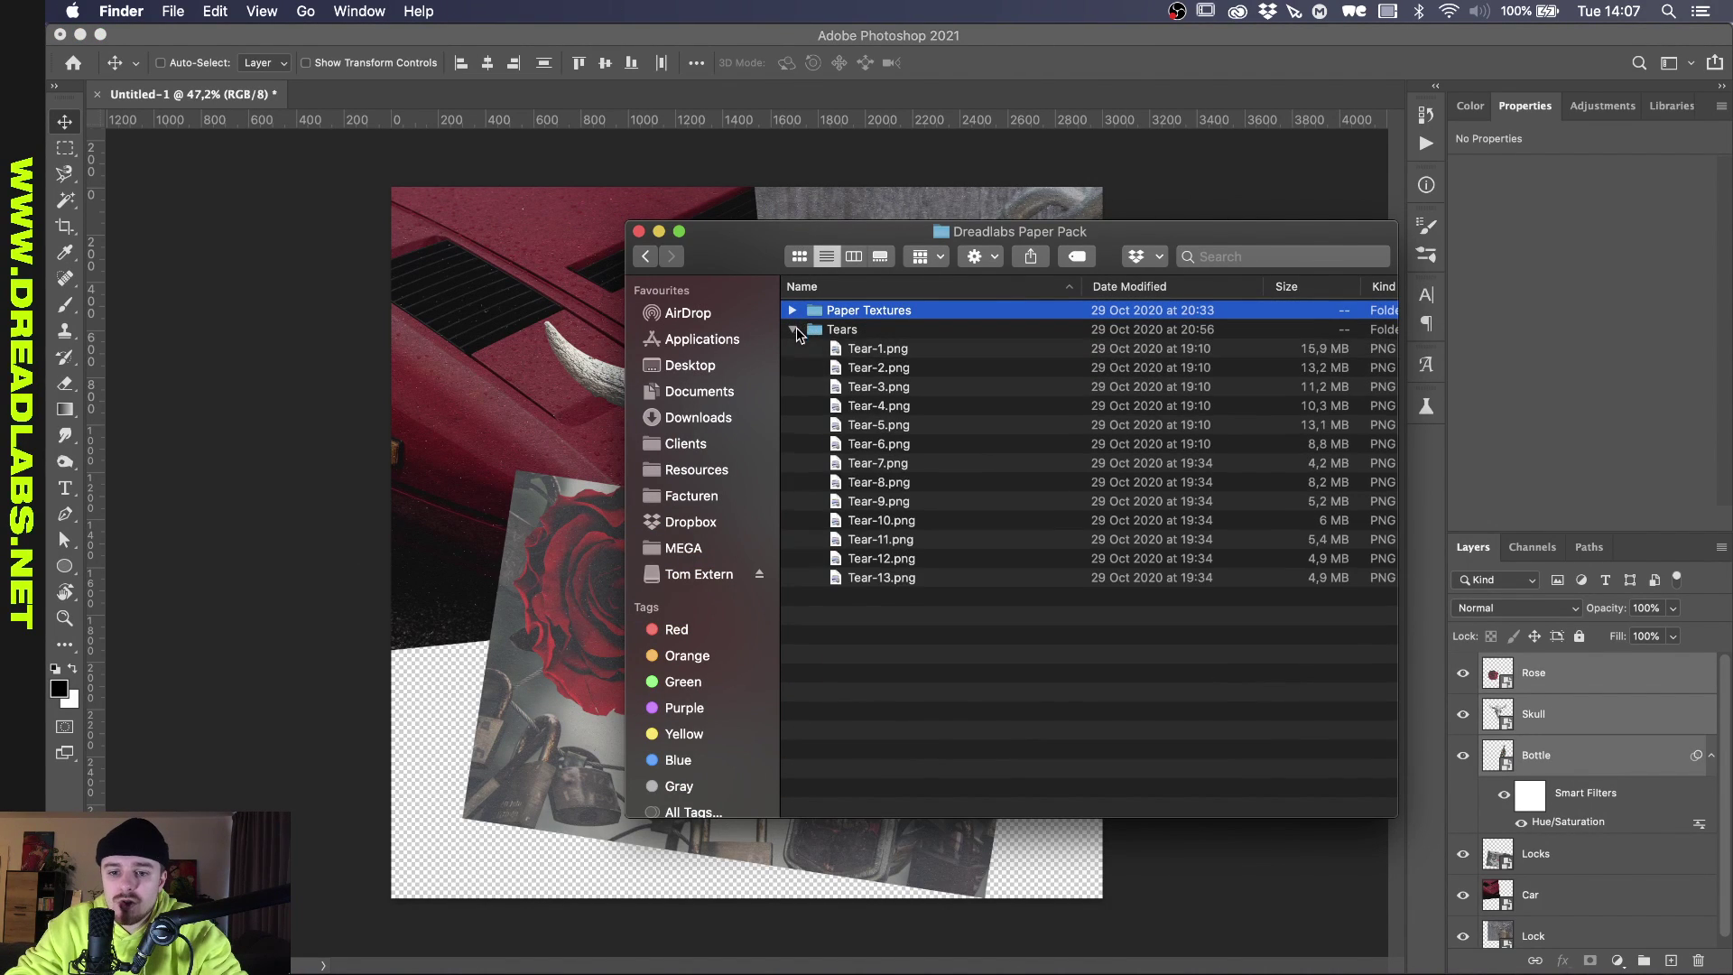
left_click(897, 354)
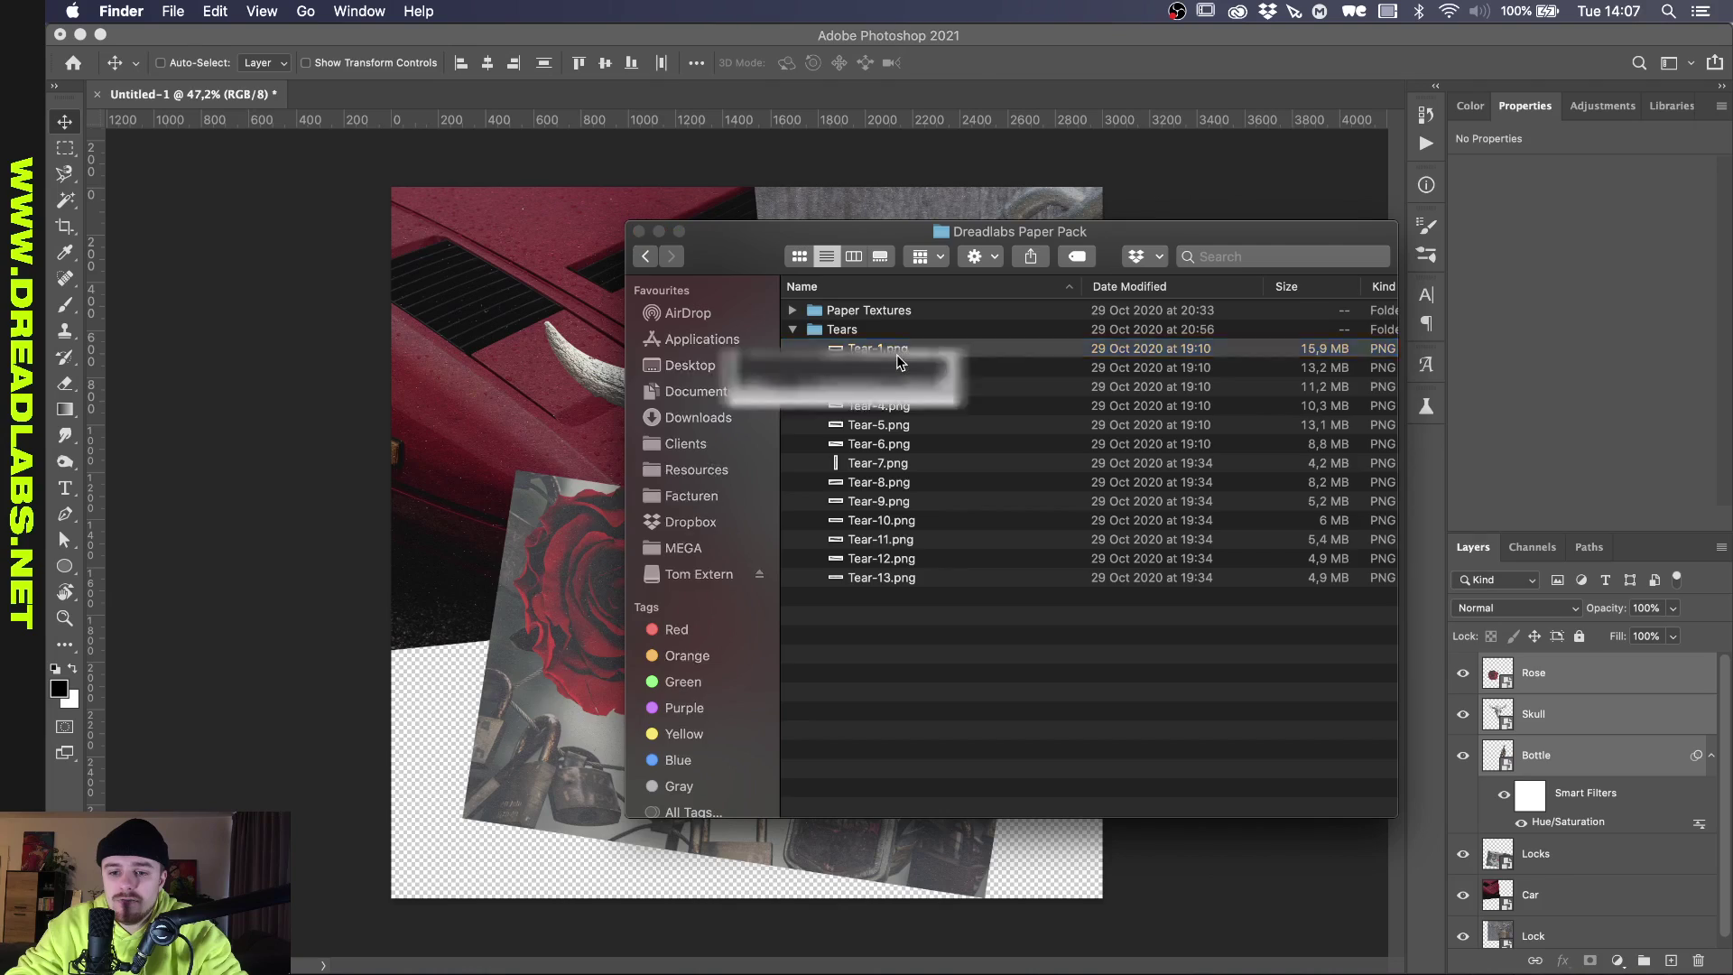
key("space")
scroll(832, 526, "up", 5)
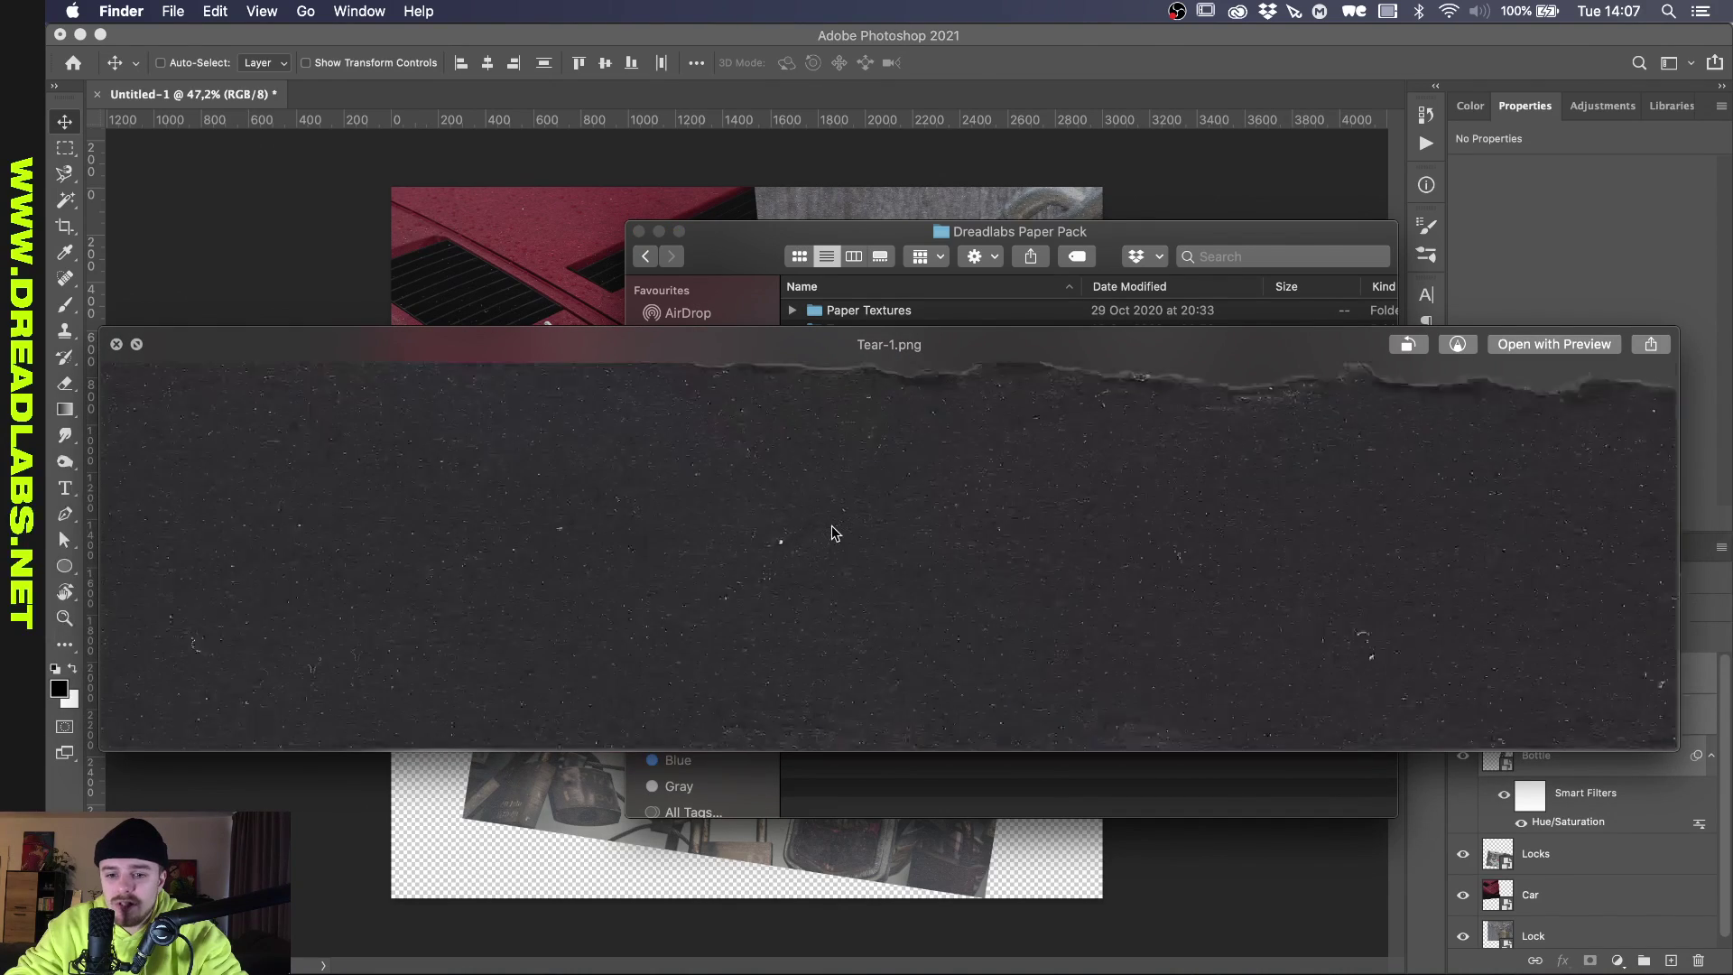
scroll(833, 526, "down", 5)
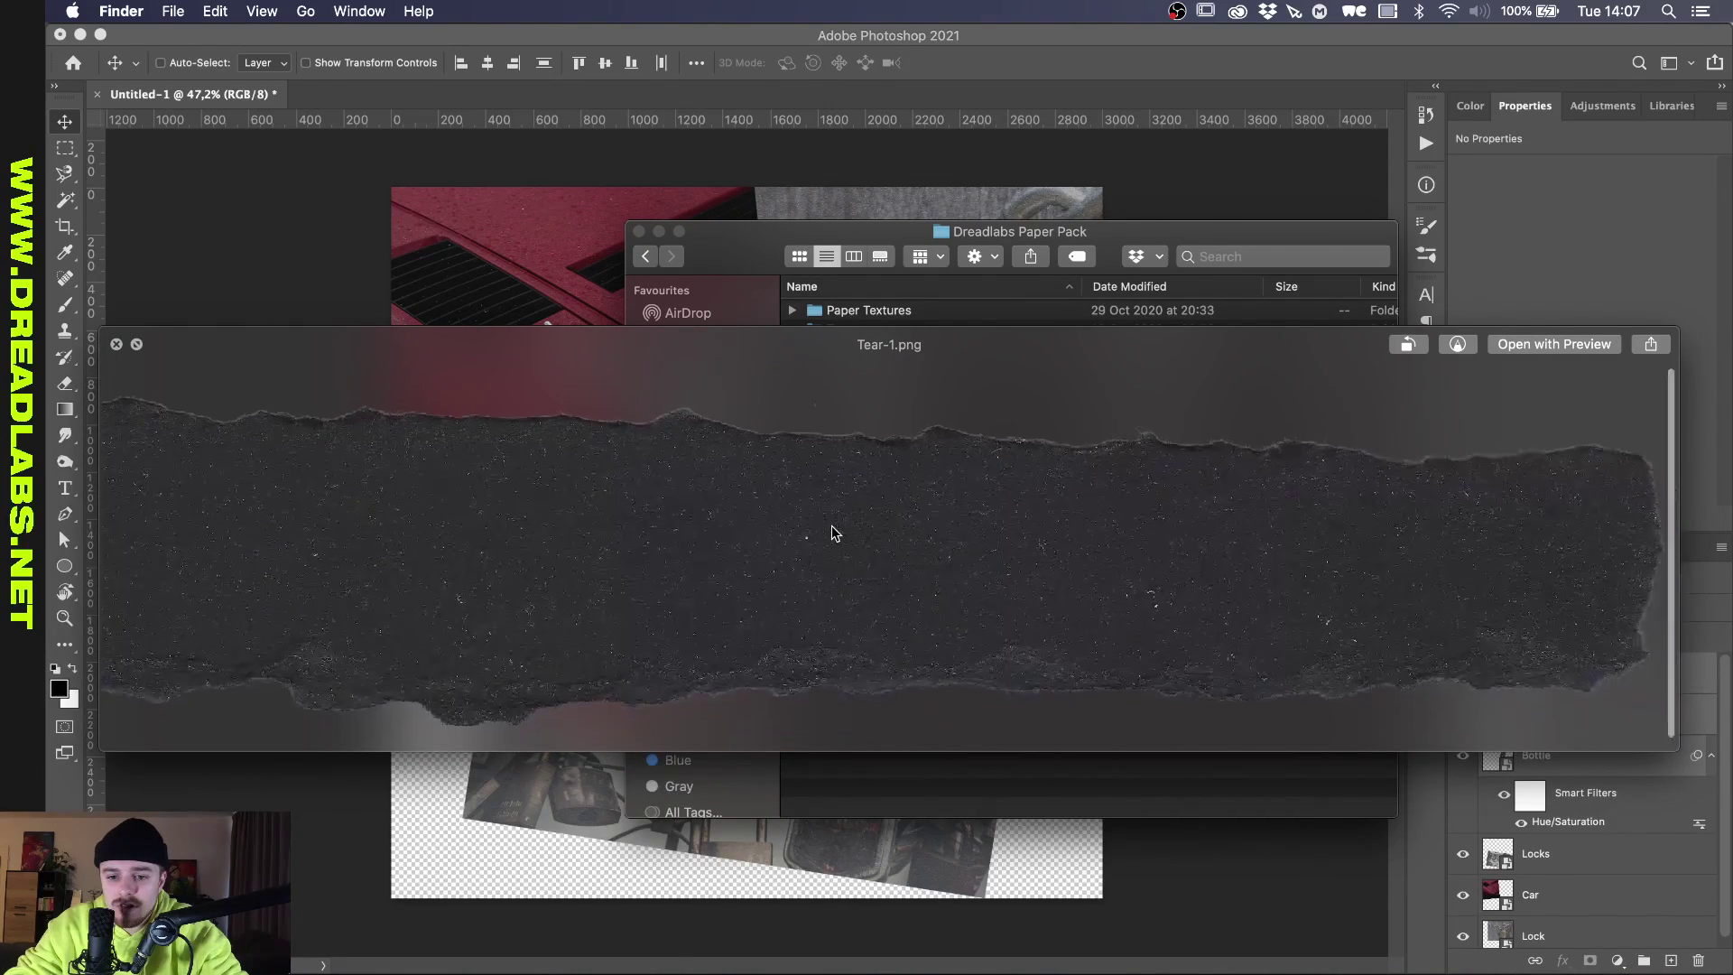
key("space")
left_click_drag(930, 348, 759, 102)
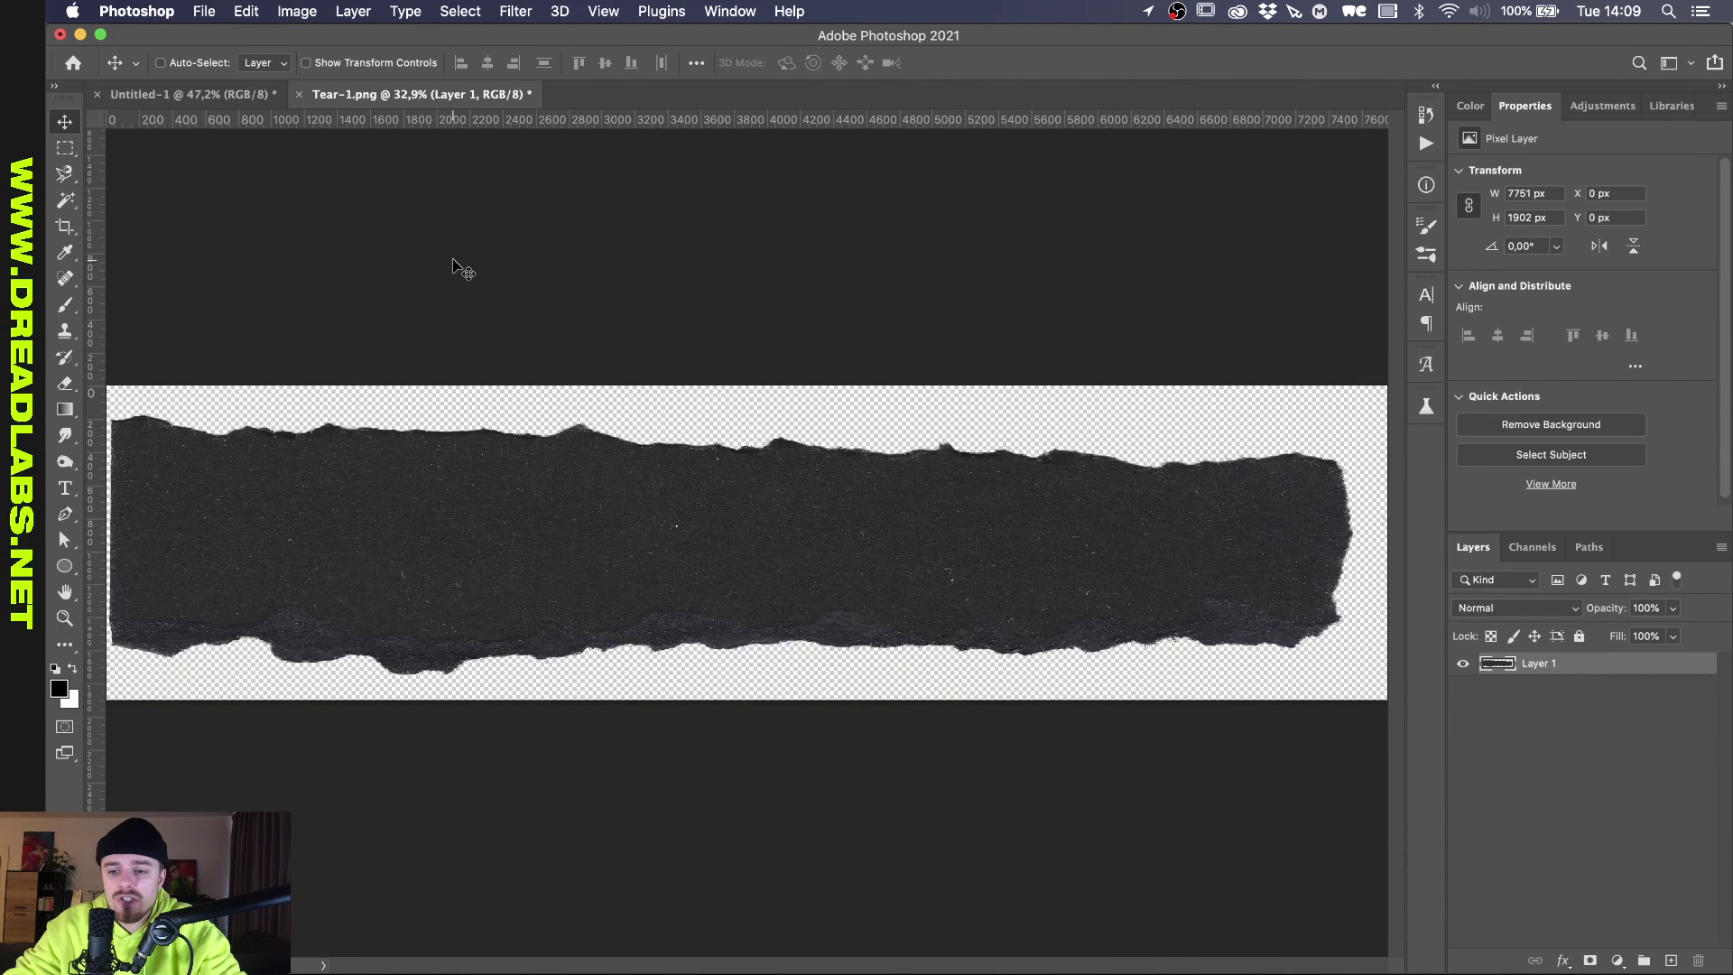
Resize Tear-1.png from 7751 × 1902 px to 2500 × 613 px by setting width 2500.
key("super+0")
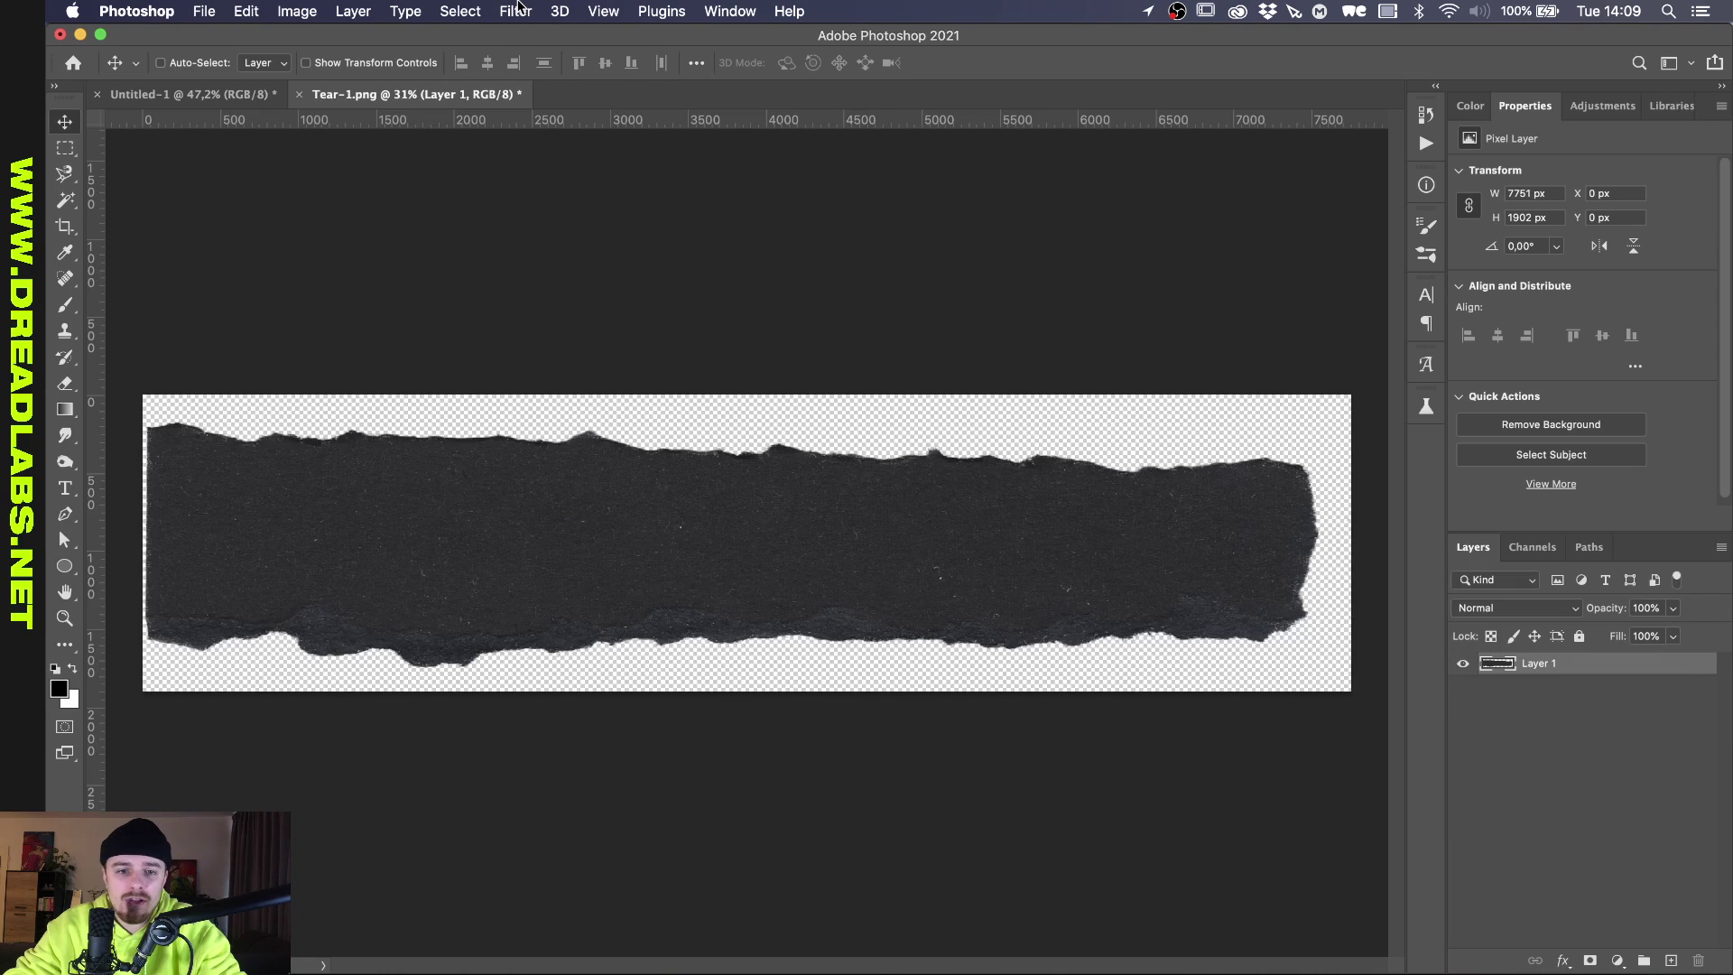
left_click(299, 9)
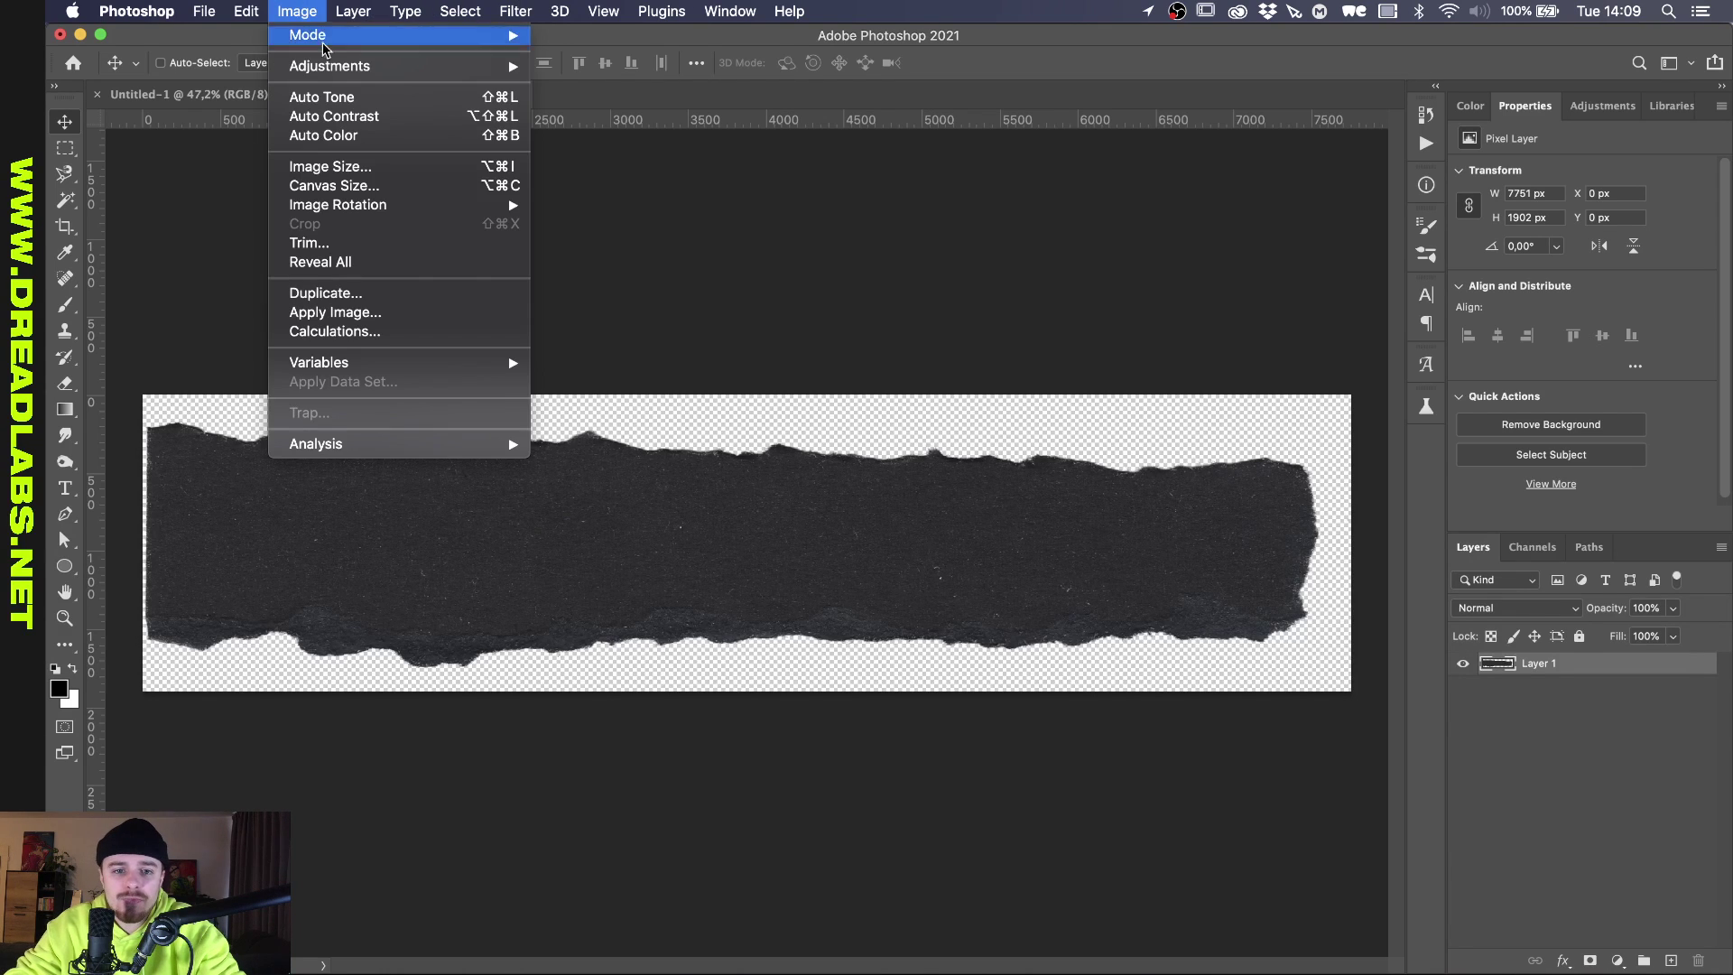
mouse_move(332, 47)
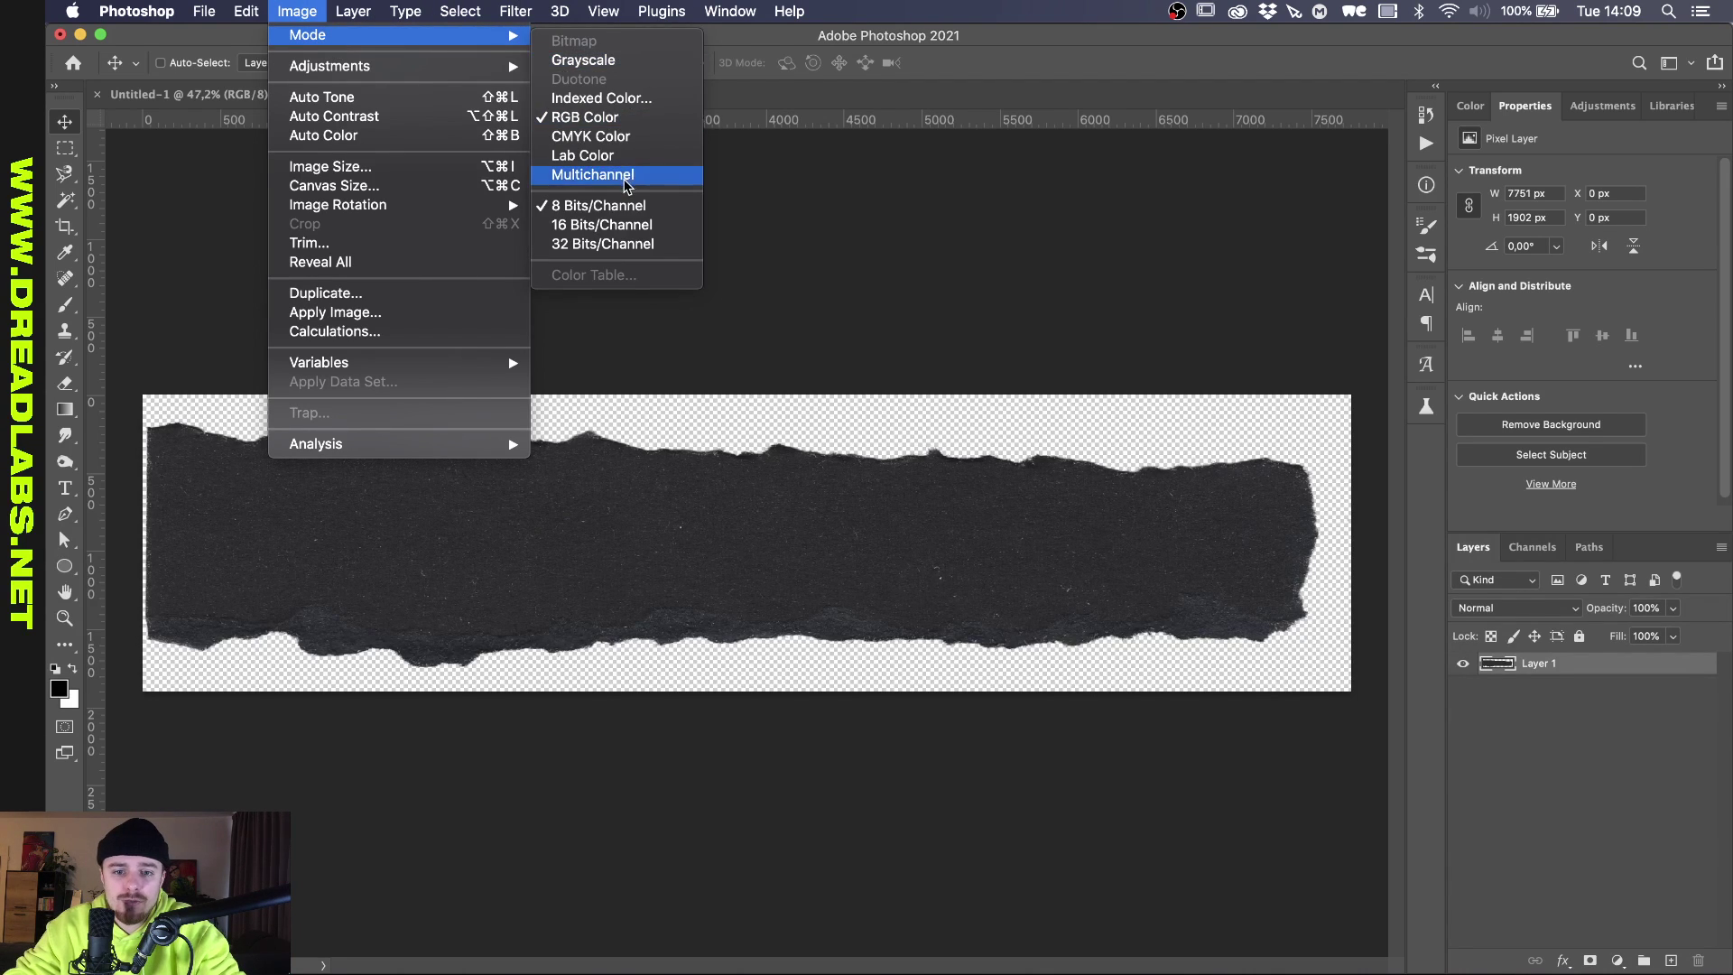
left_click(359, 168)
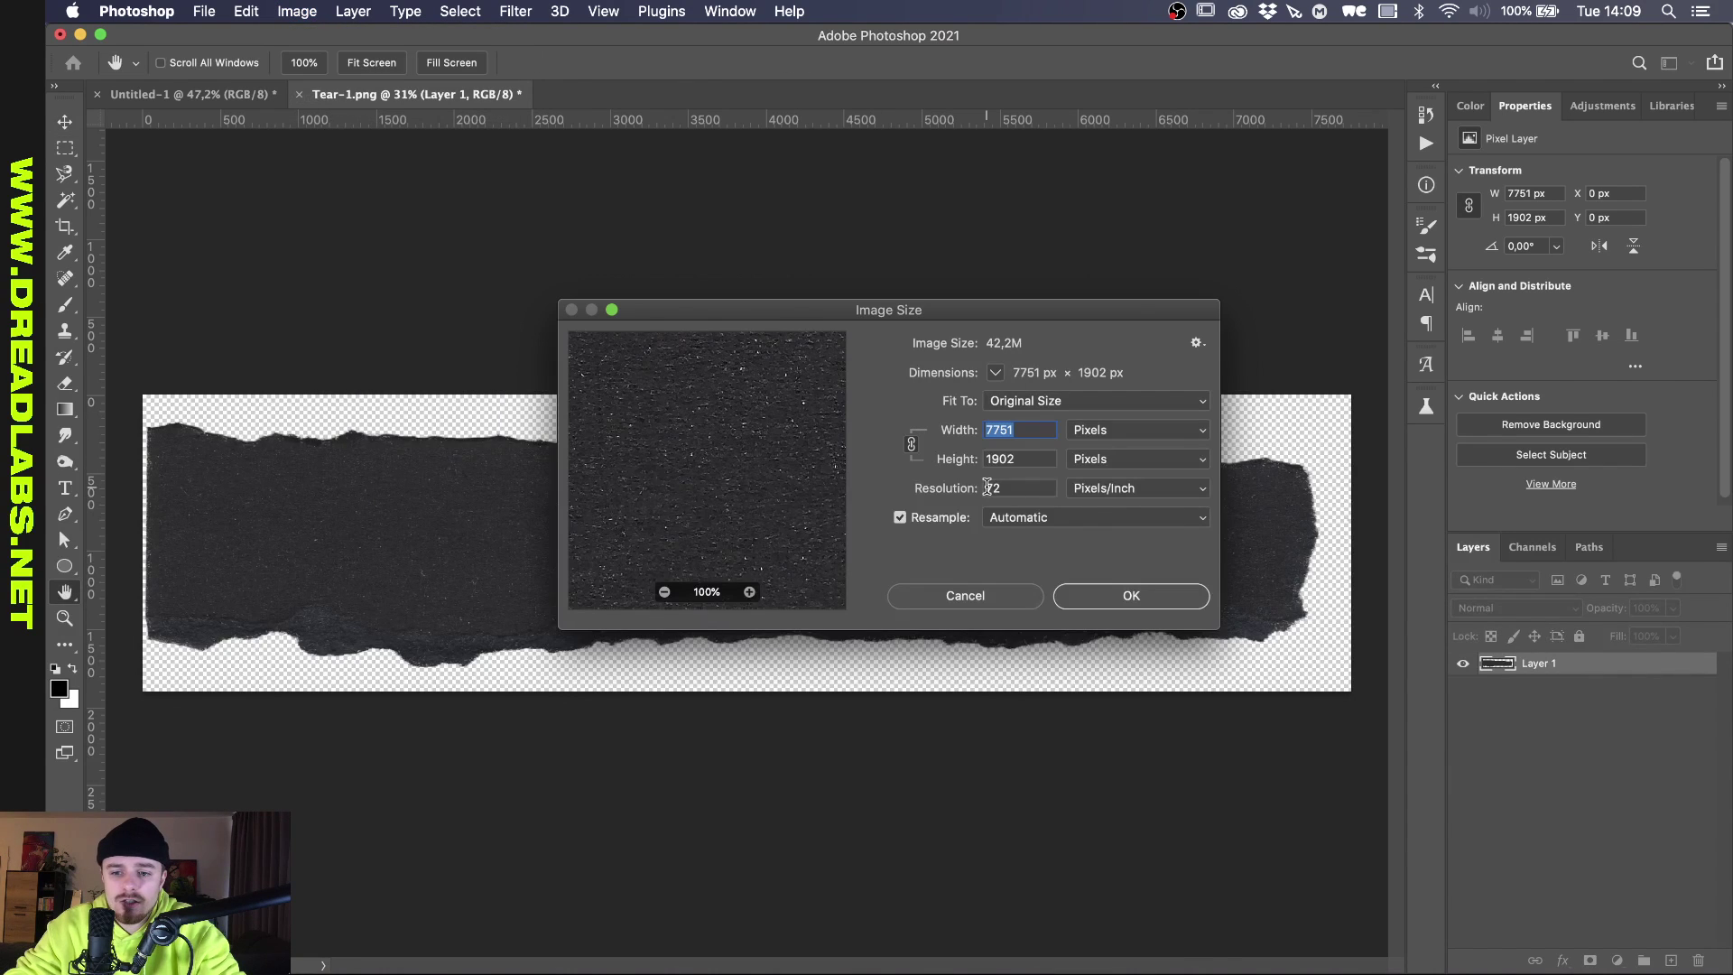
type("2500")
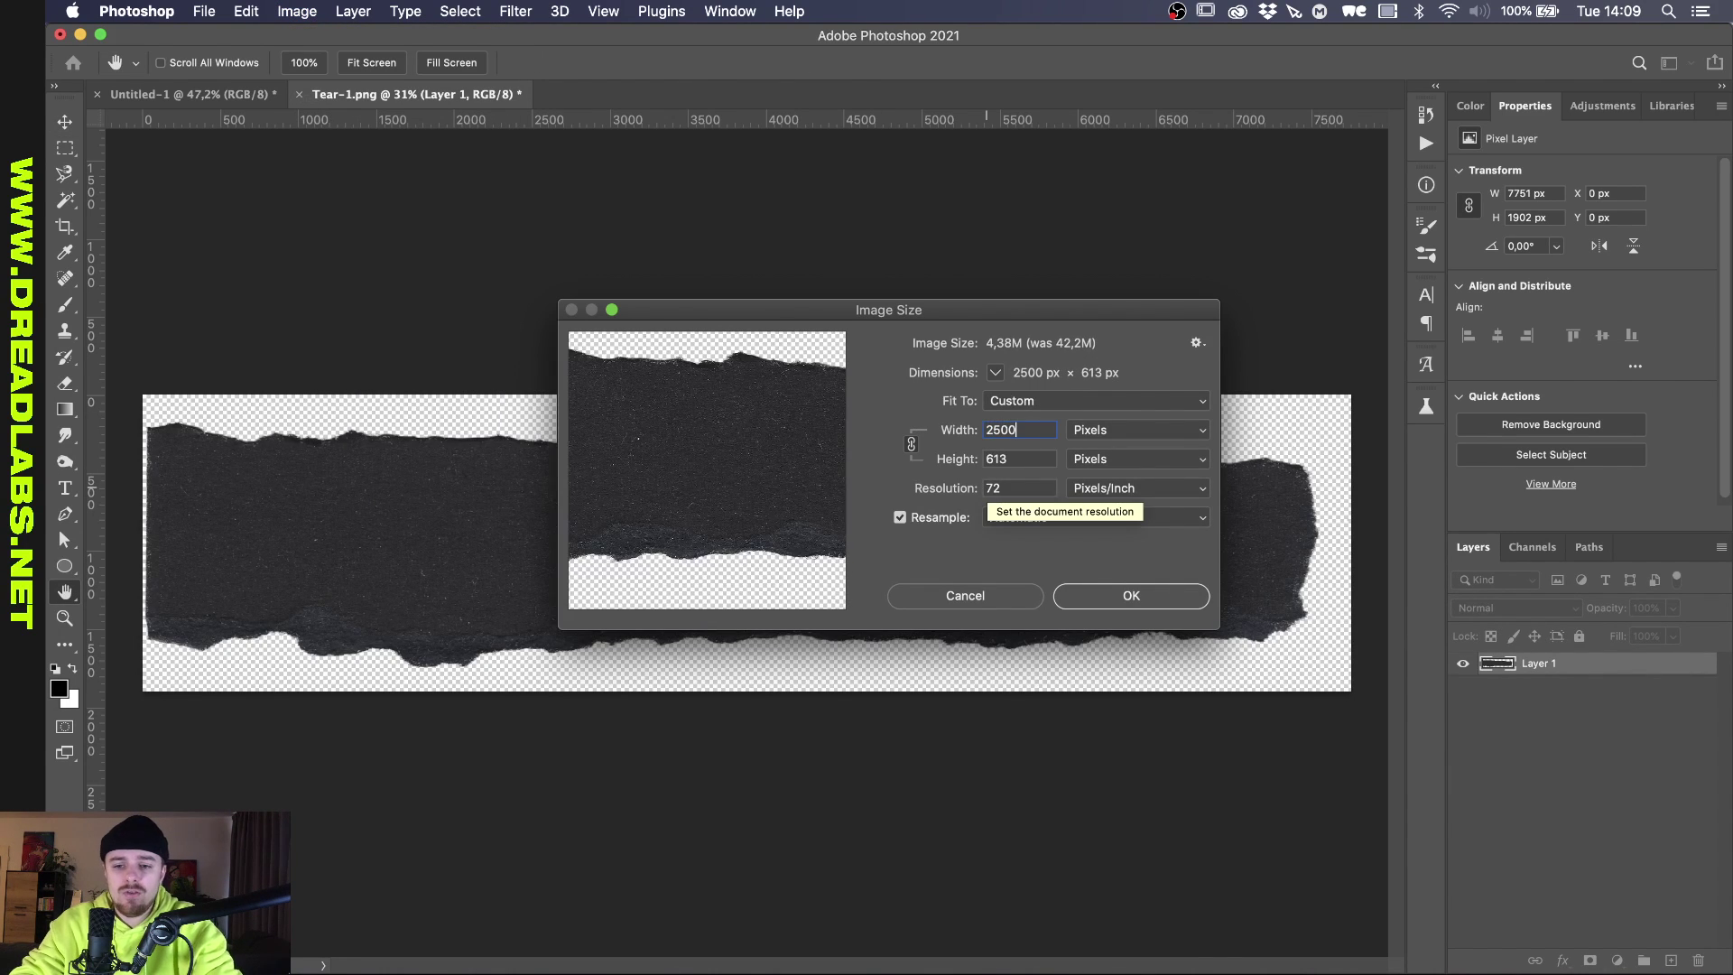
key("Return")
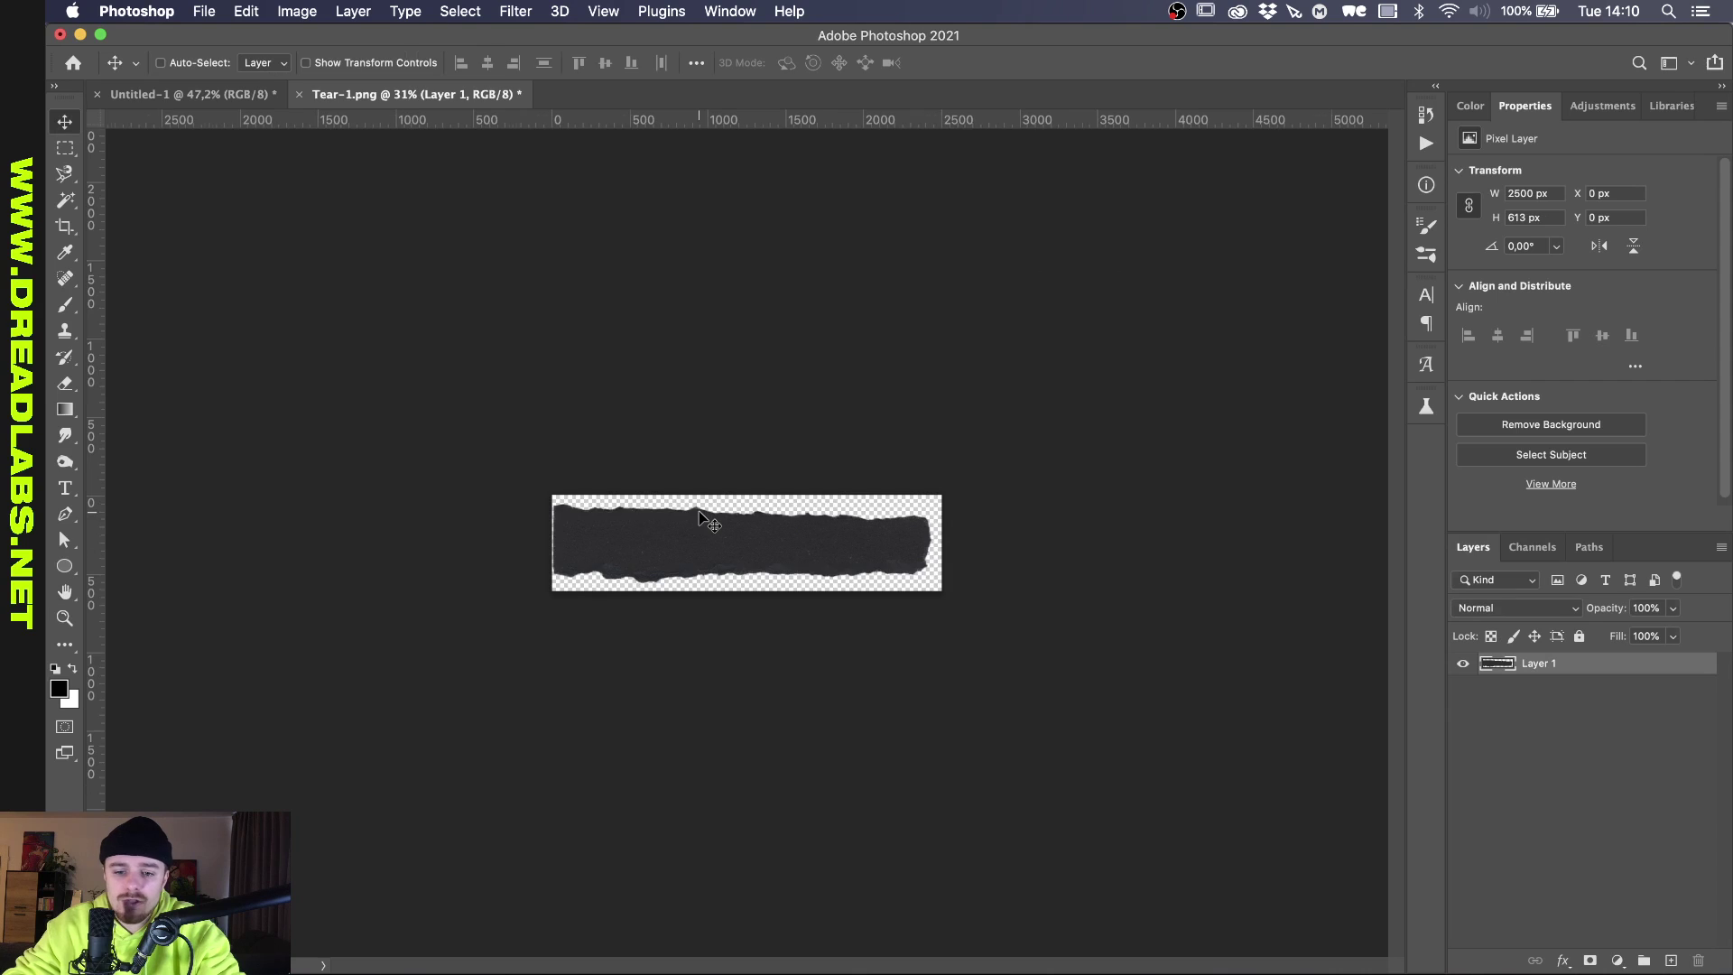
scroll(713, 519, "up", 3)
scroll(1025, 642, "up", 1)
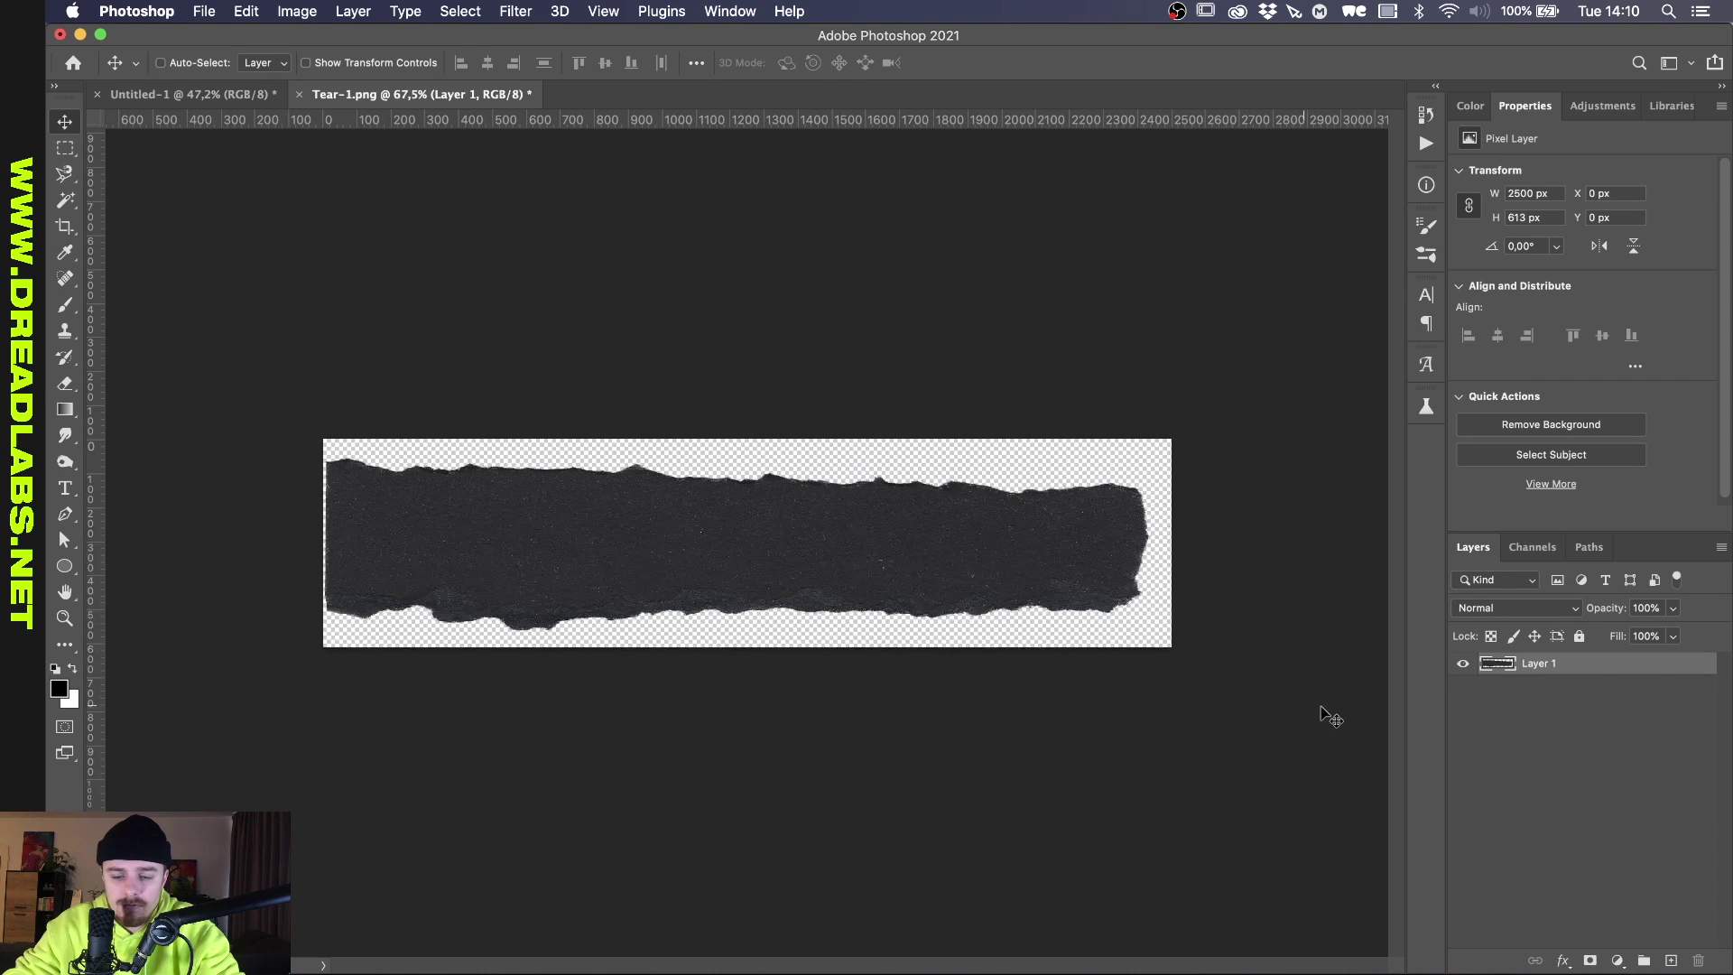
Load Layer 1's torn-paper shape as a selection and define it as brush preset 'Paper Tear'.
left_click(1499, 665, "super")
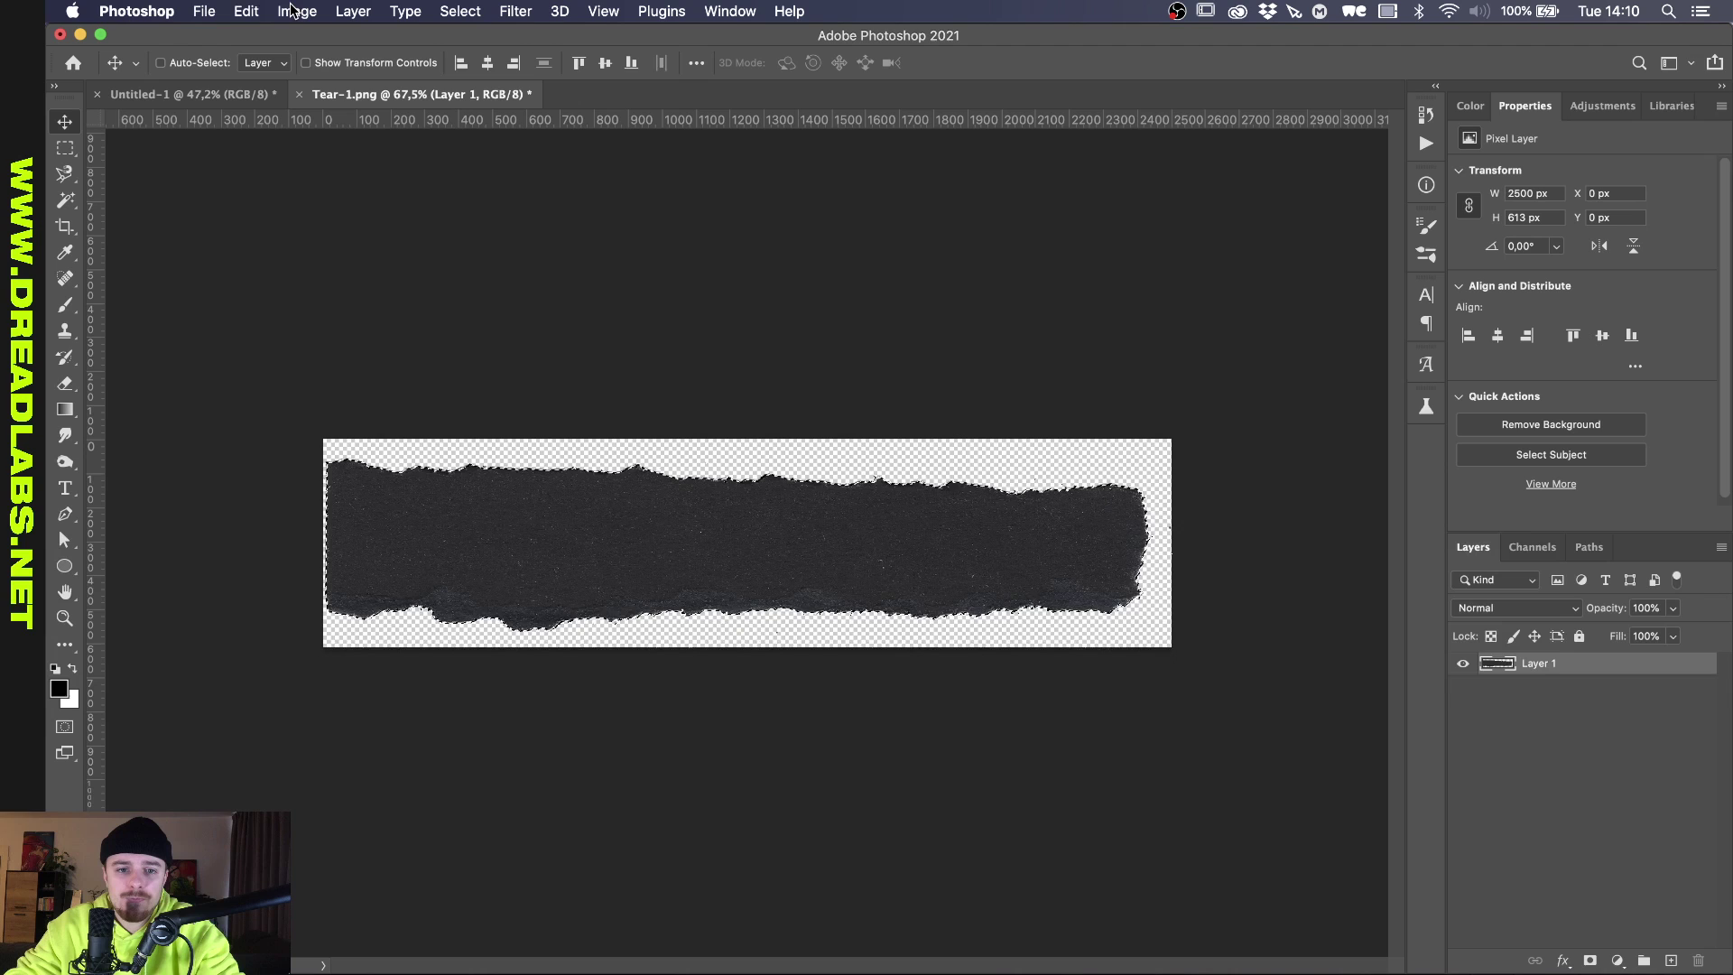
left_click(247, 11)
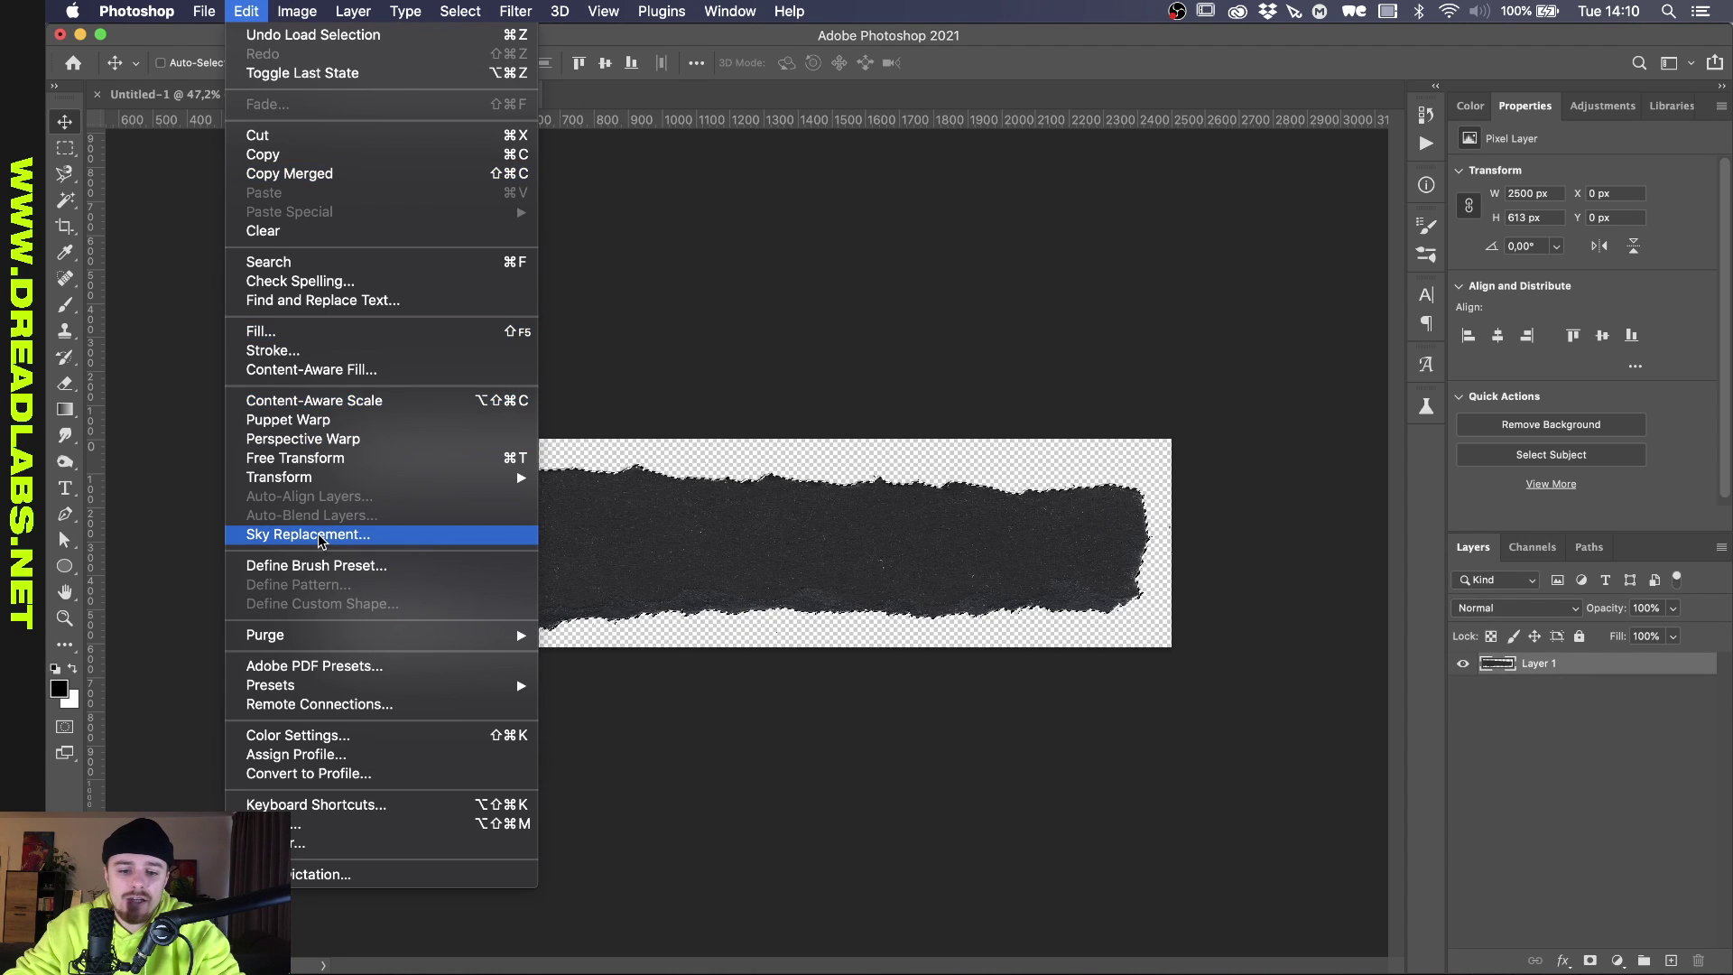
left_click(313, 566)
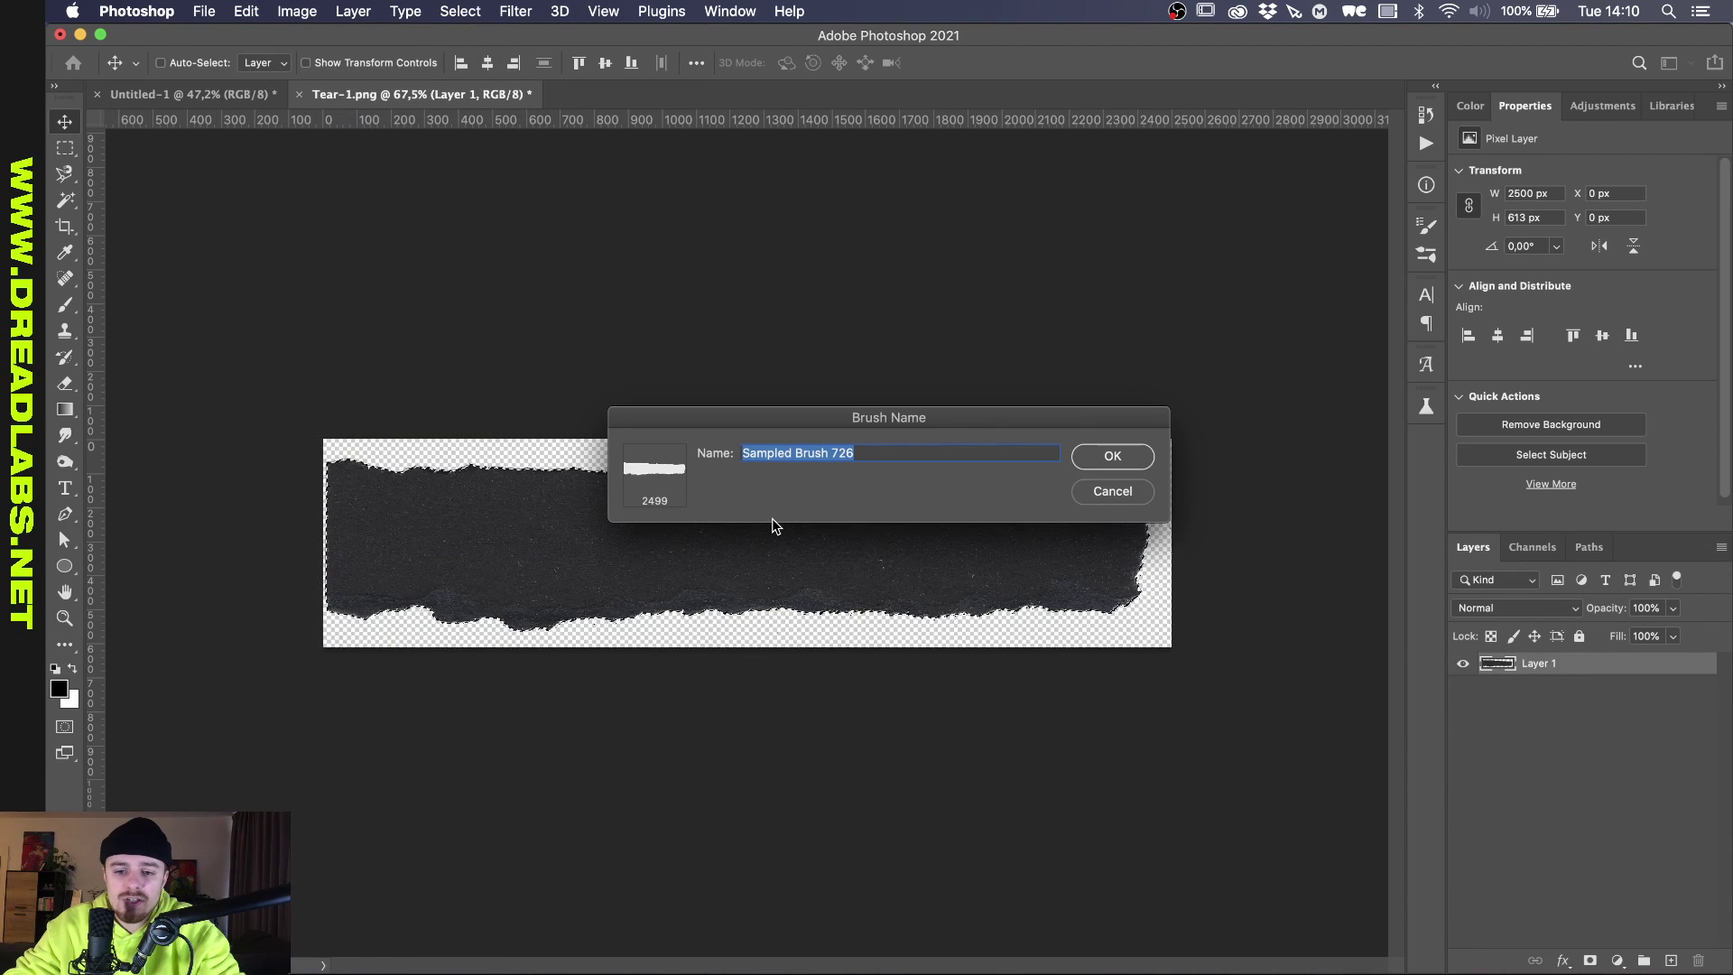
key("BackSpace")
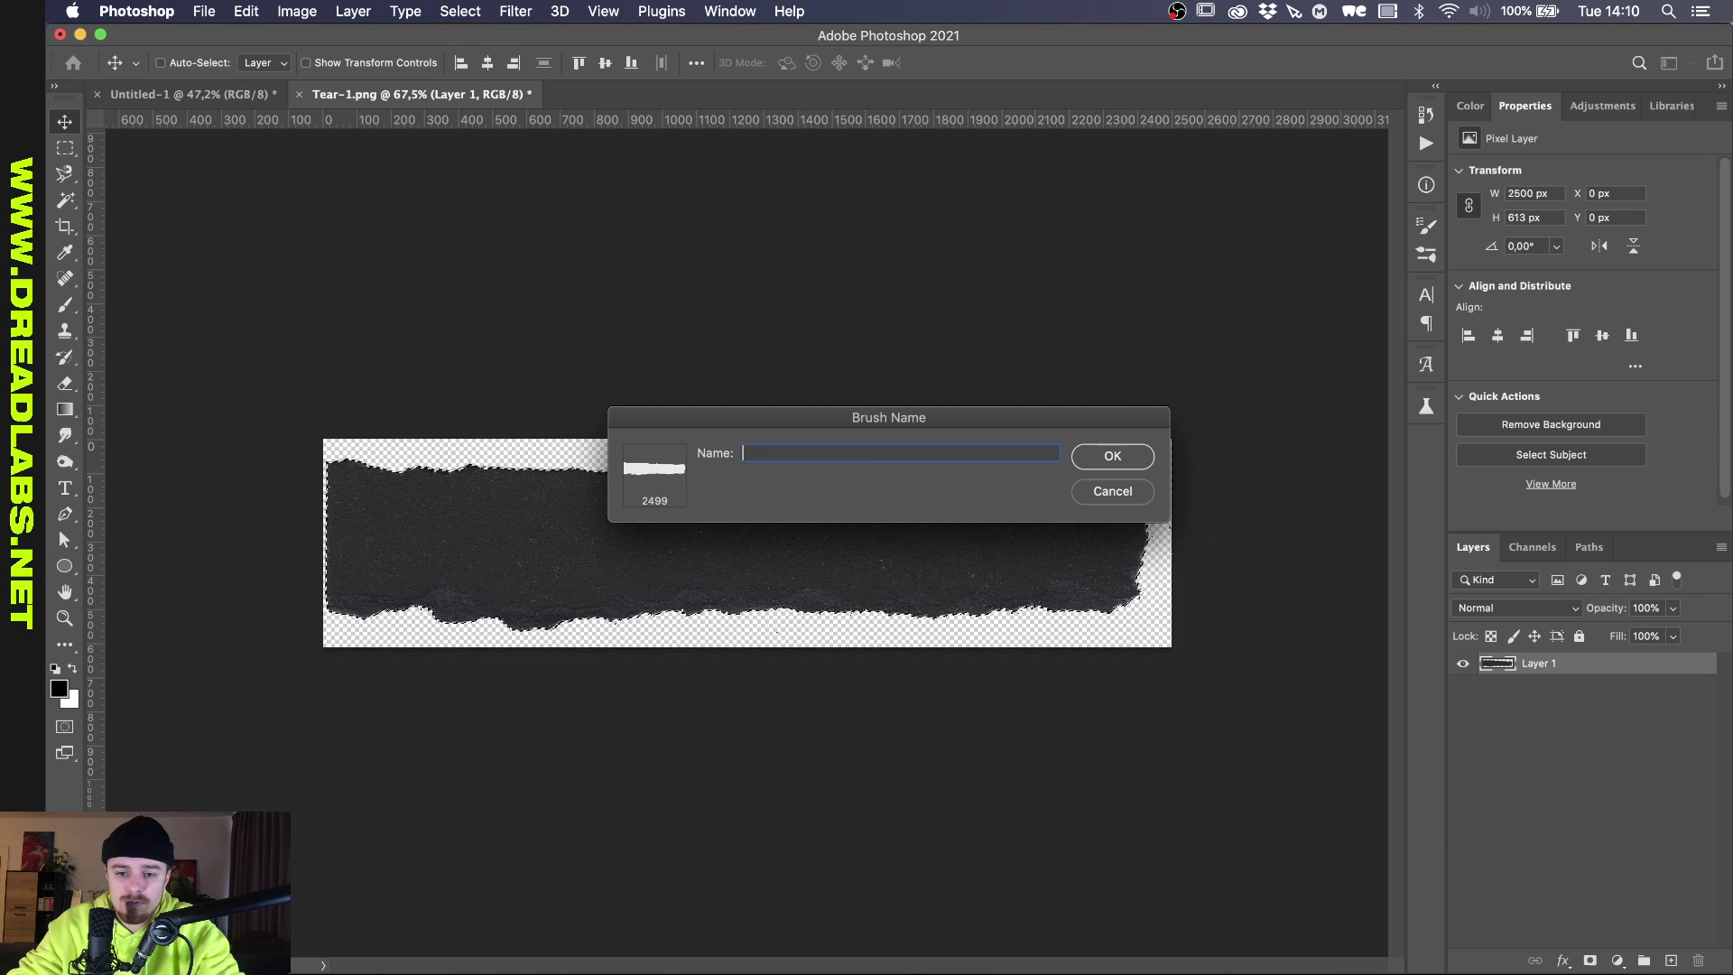
type("Paper Tear")
key("Return")
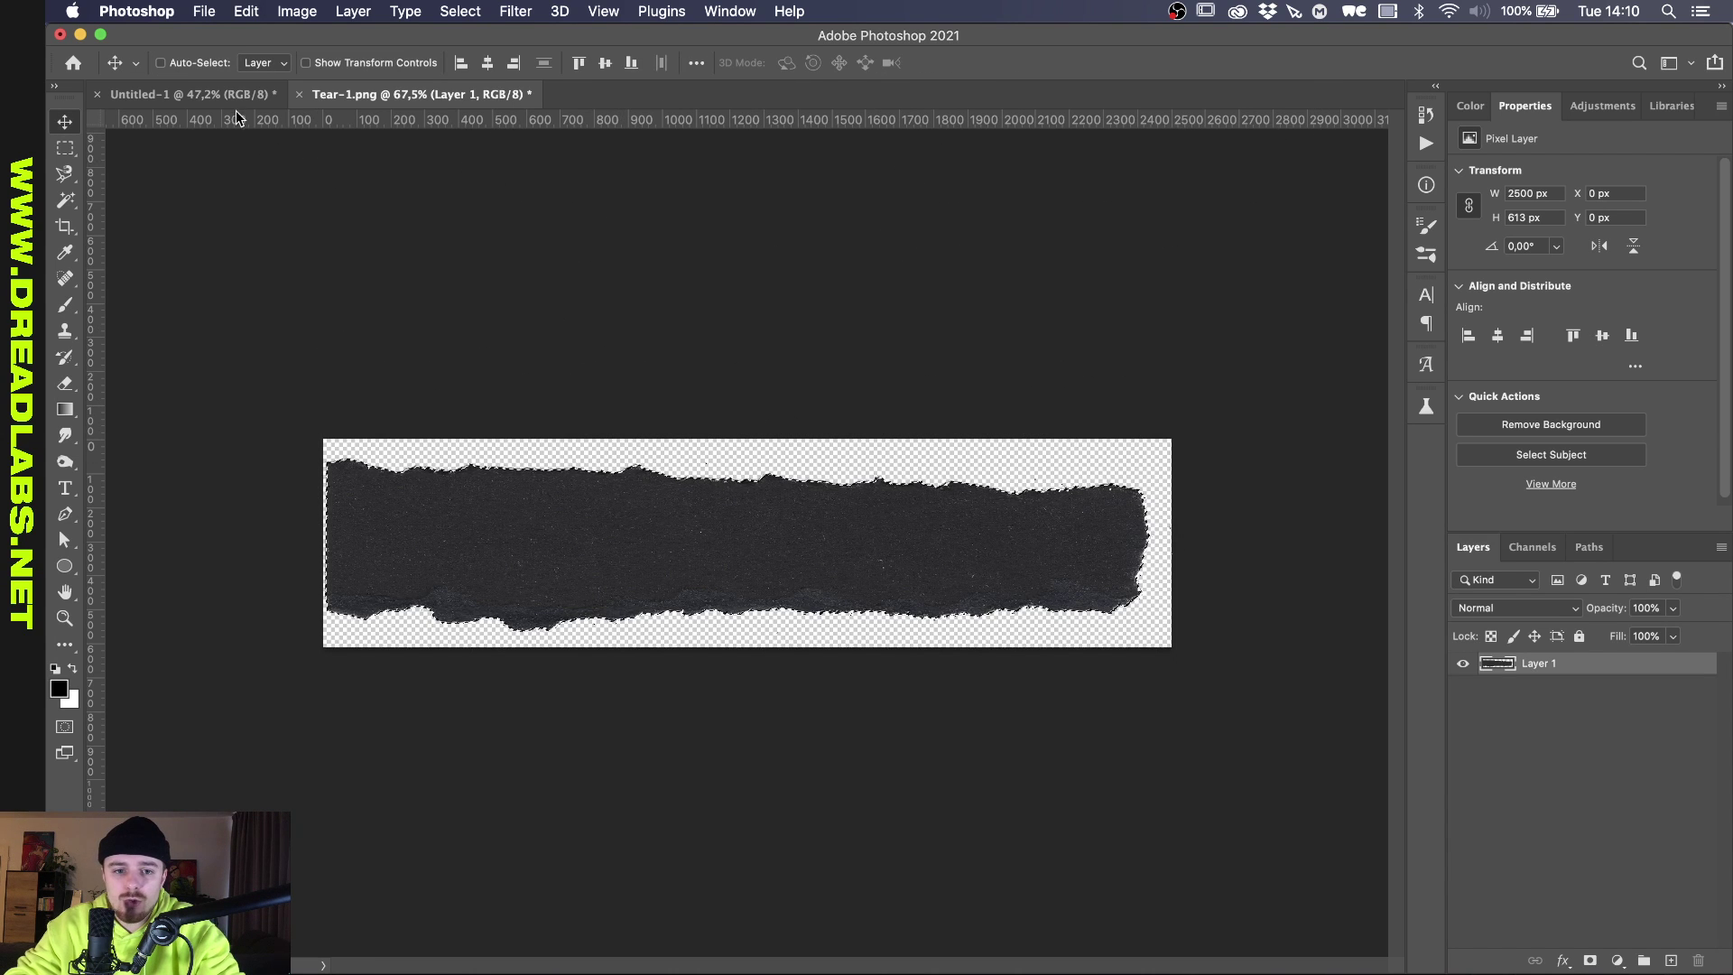
Back in Untitled-1, hide the Rose, Skull and Bottle layers.
key("ctrl+Tab")
left_click(1604, 689)
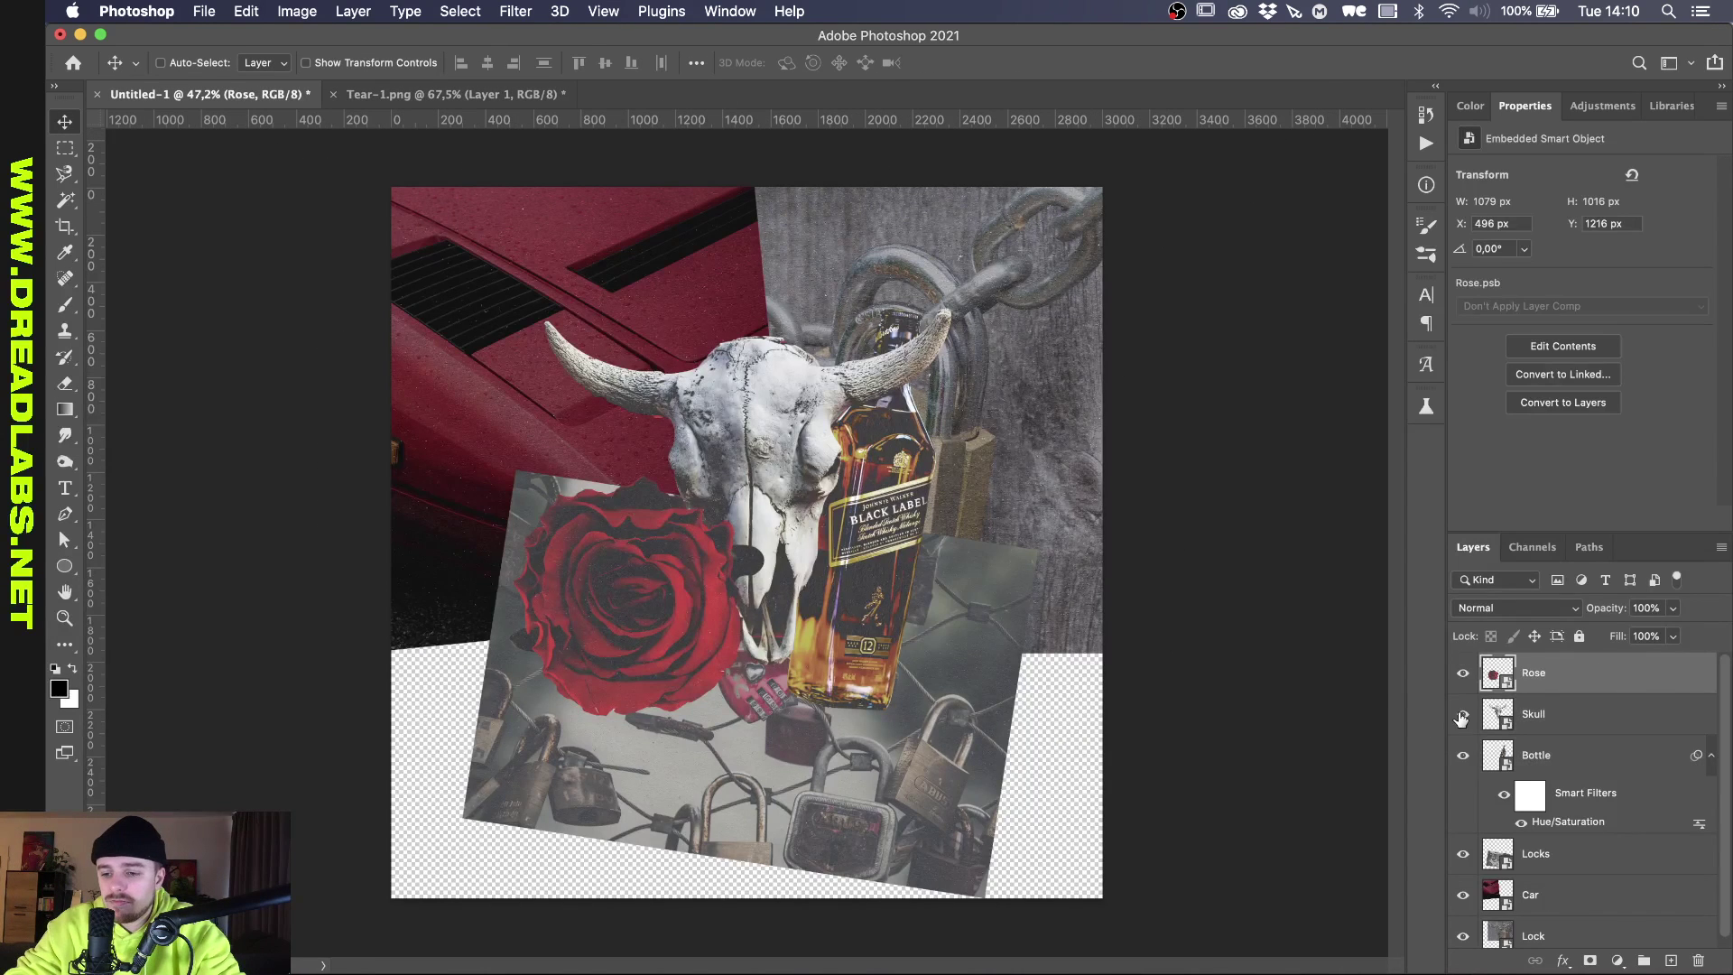
left_click_drag(1466, 731, 1466, 765)
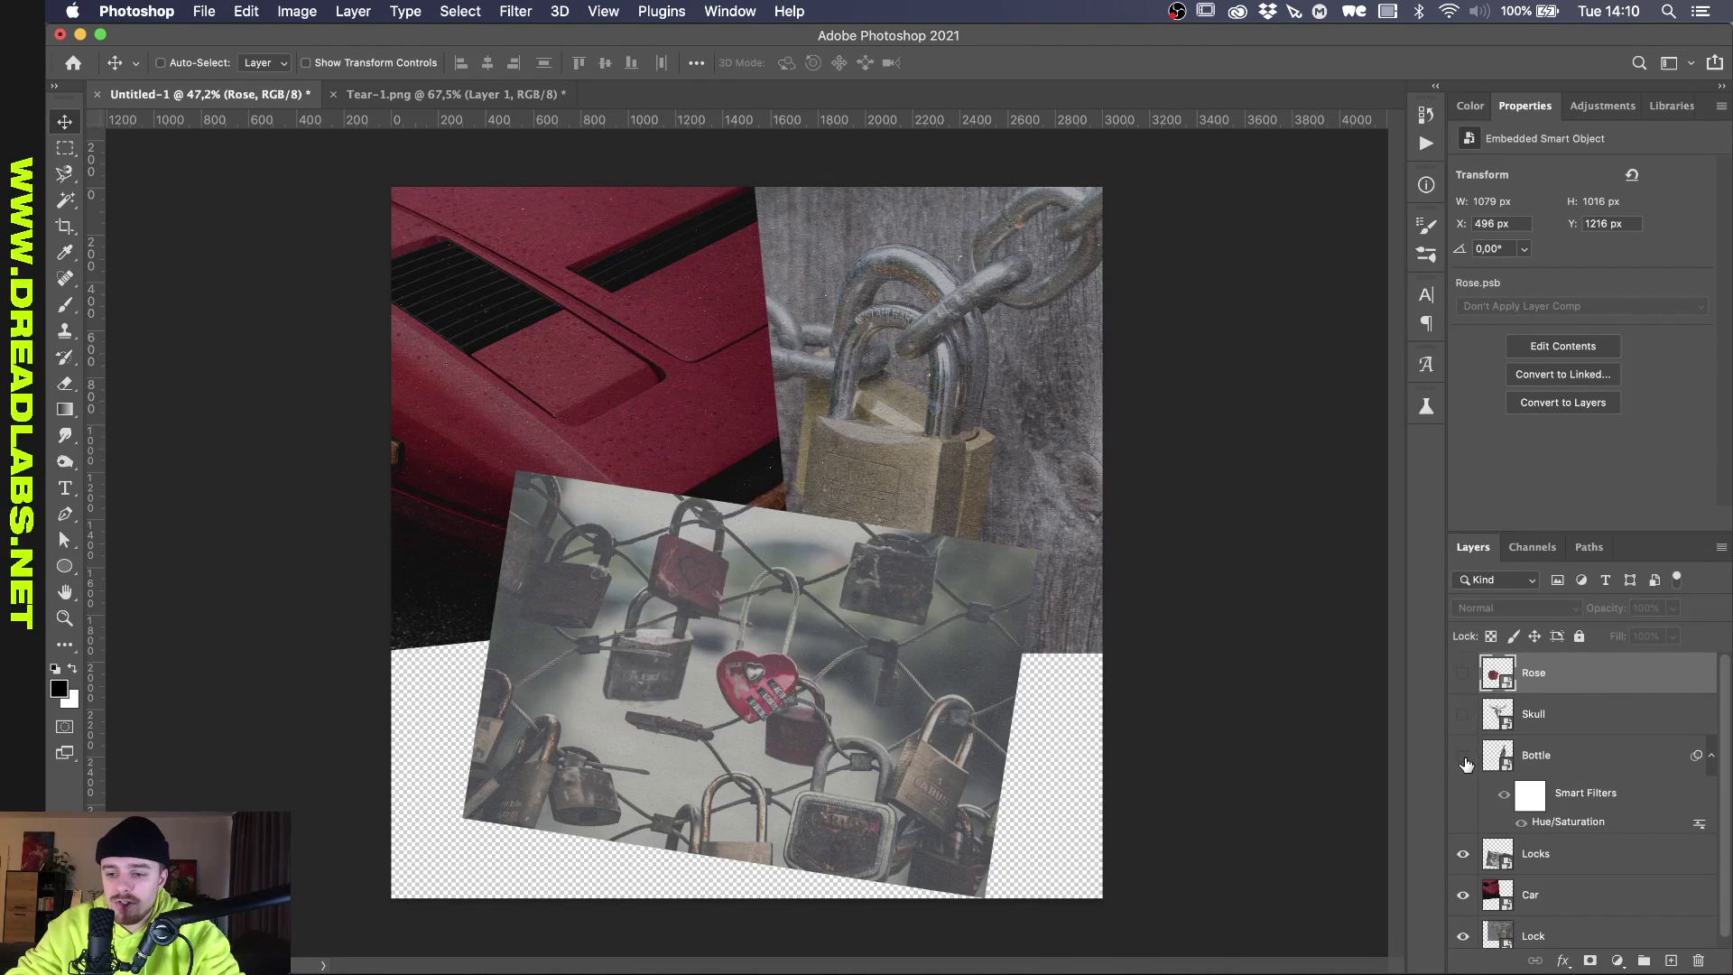
Add a blank layer mask to the Locks layer and switch to the Brush tool.
left_click(1547, 860)
scroll(646, 761, "up", 1)
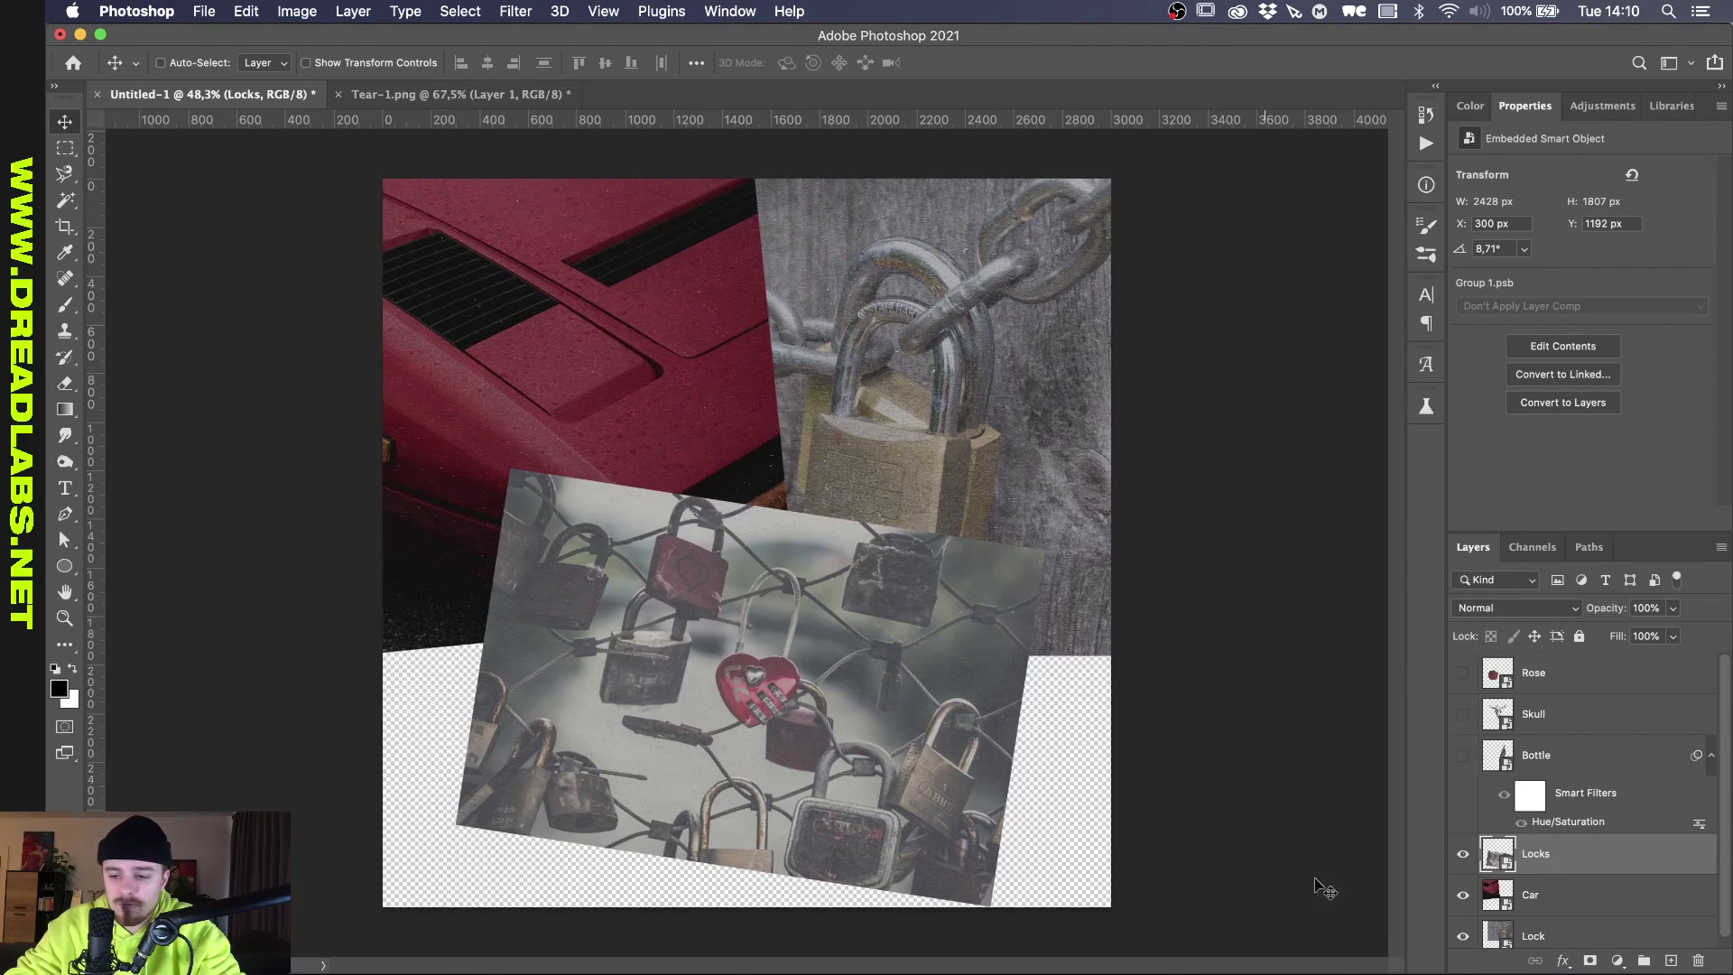
left_click(1591, 963)
key("b")
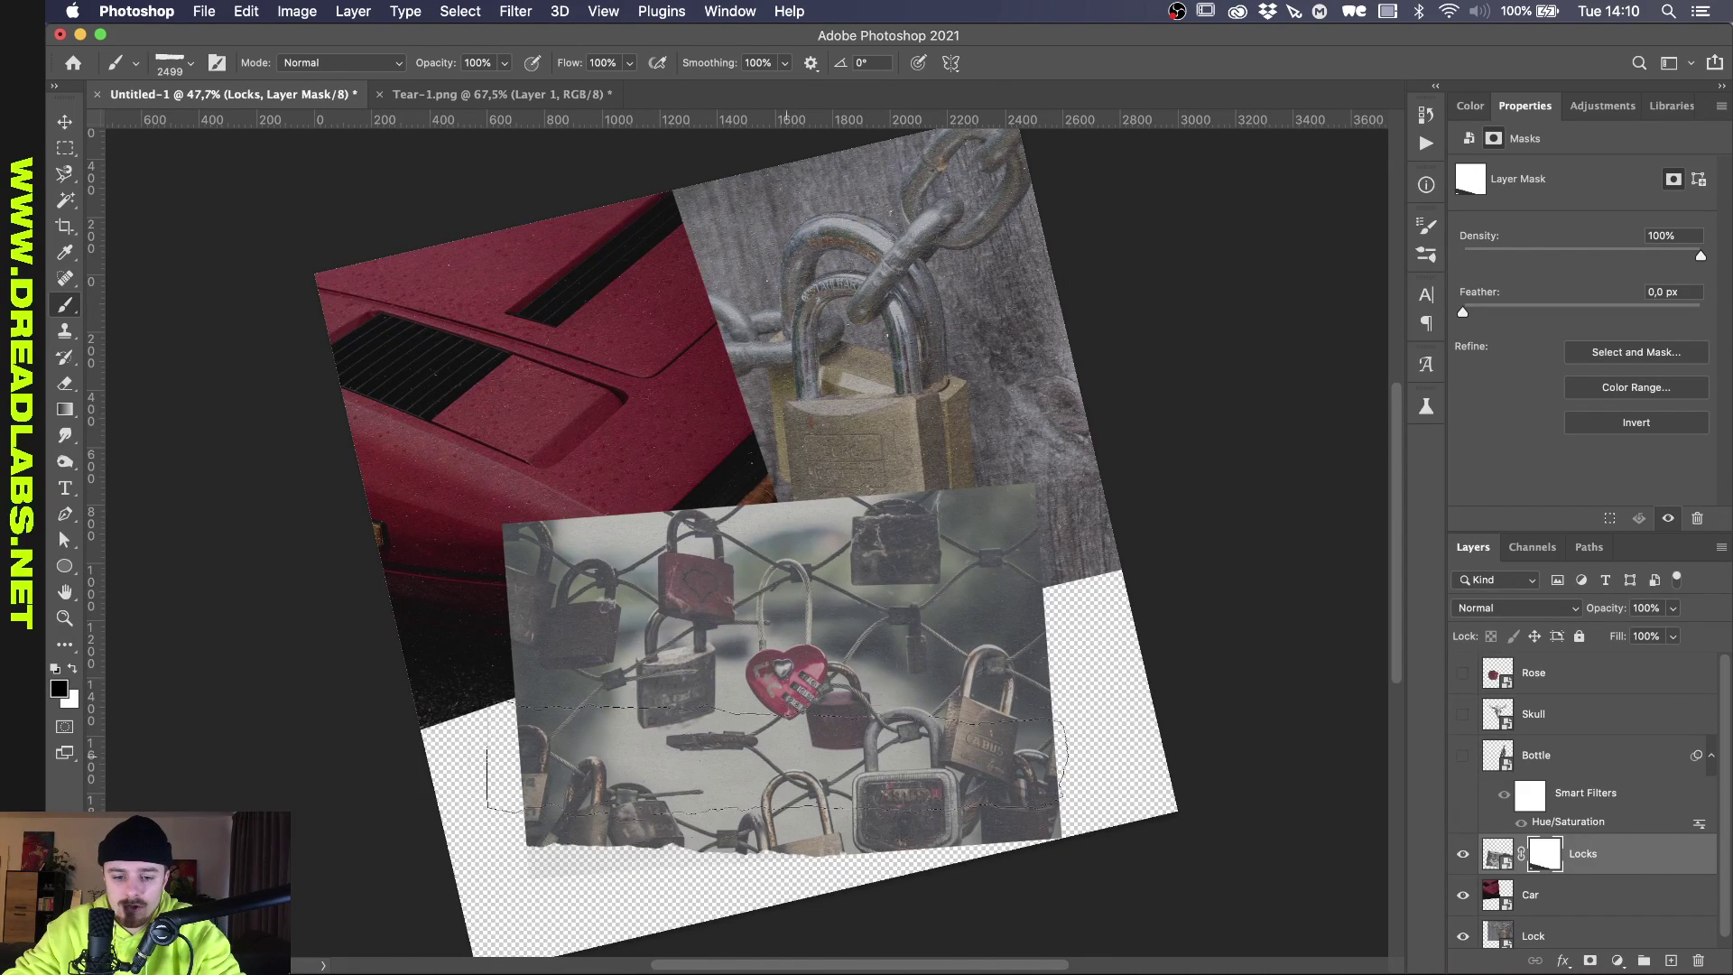
key("ctrl+shift+d")
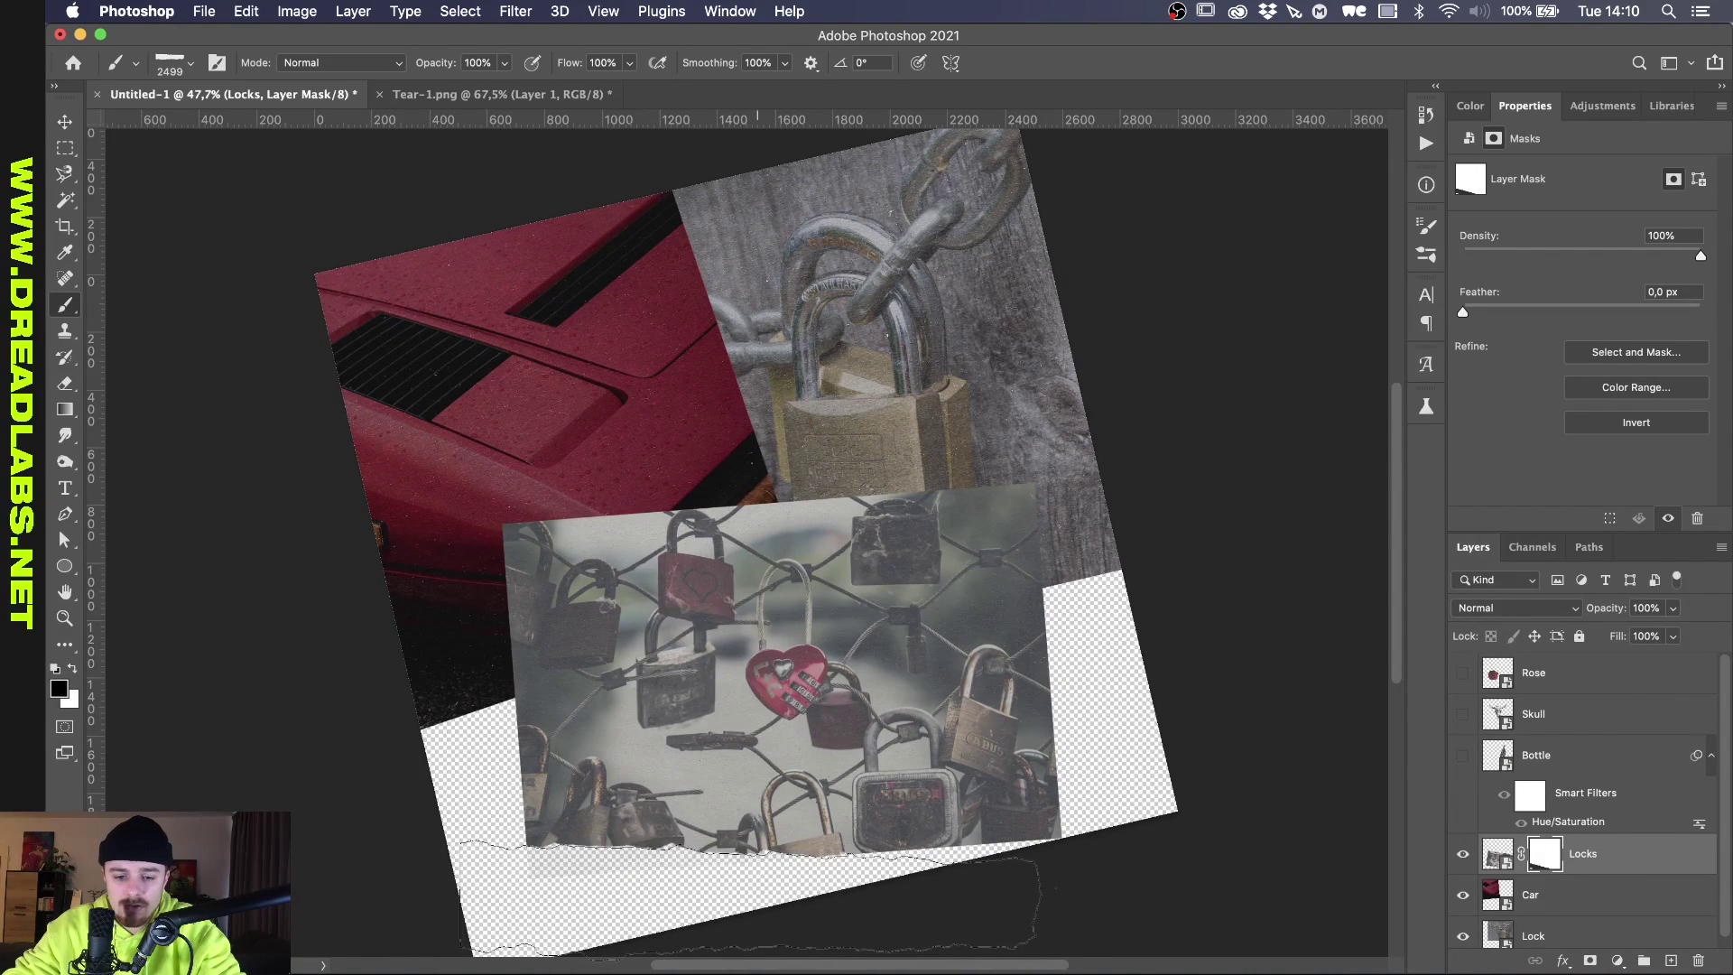
key("ctrl+z")
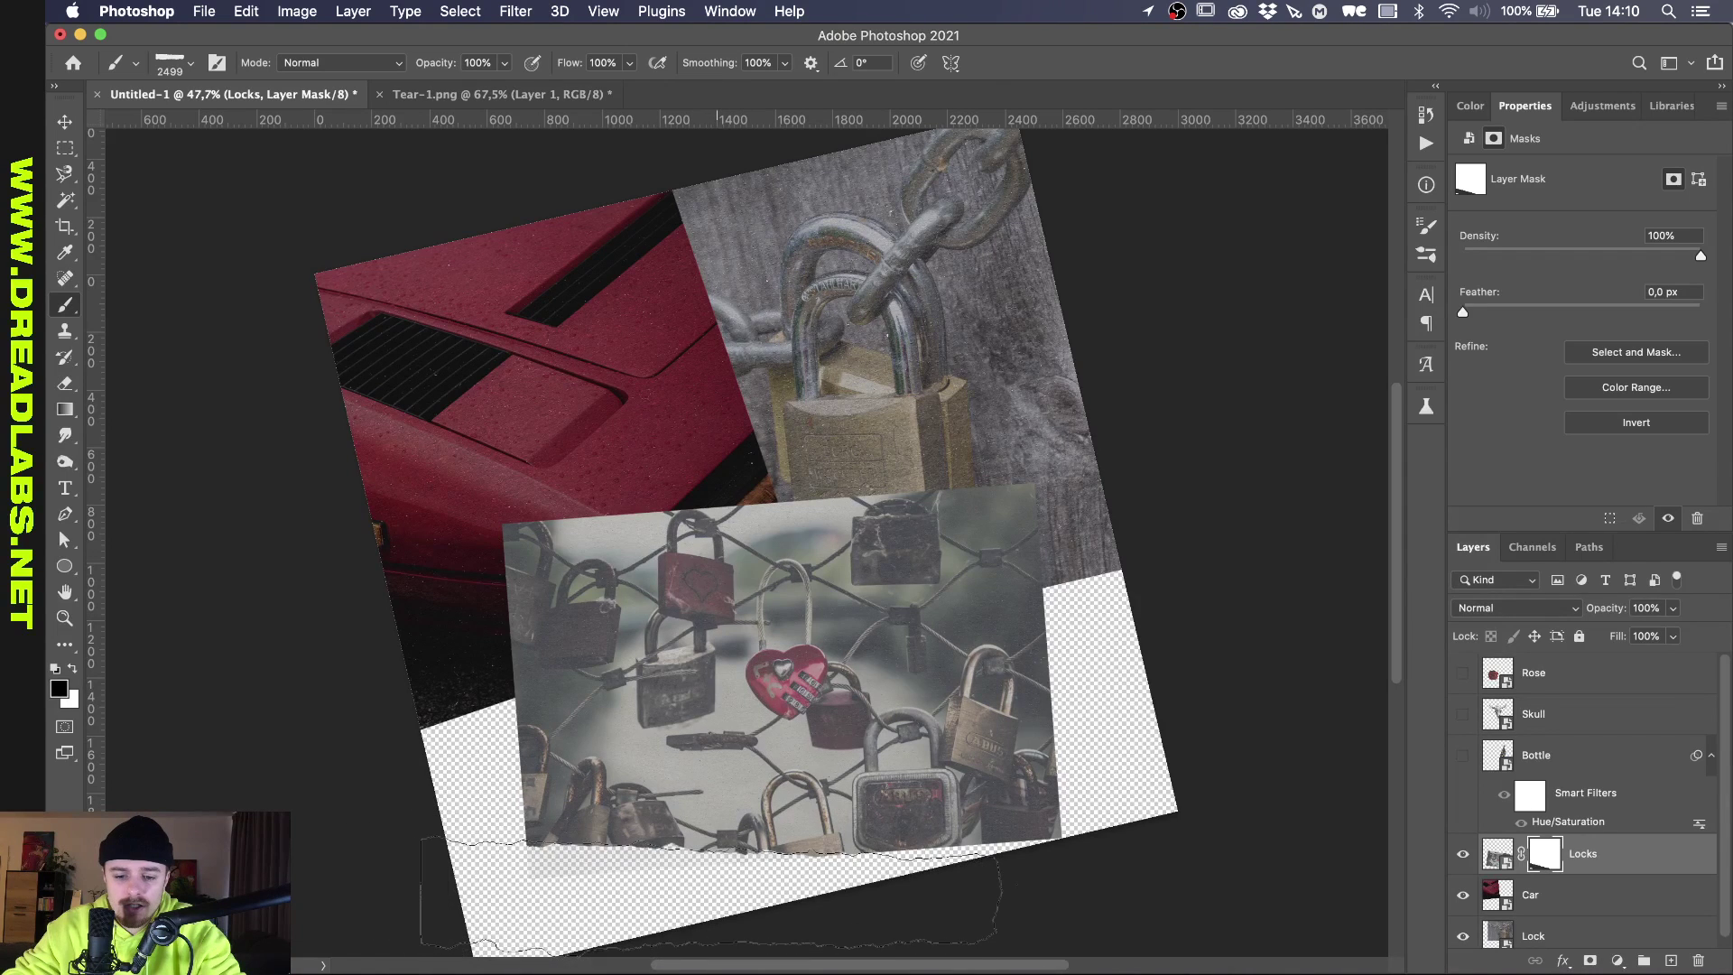
key("ctrl+z")
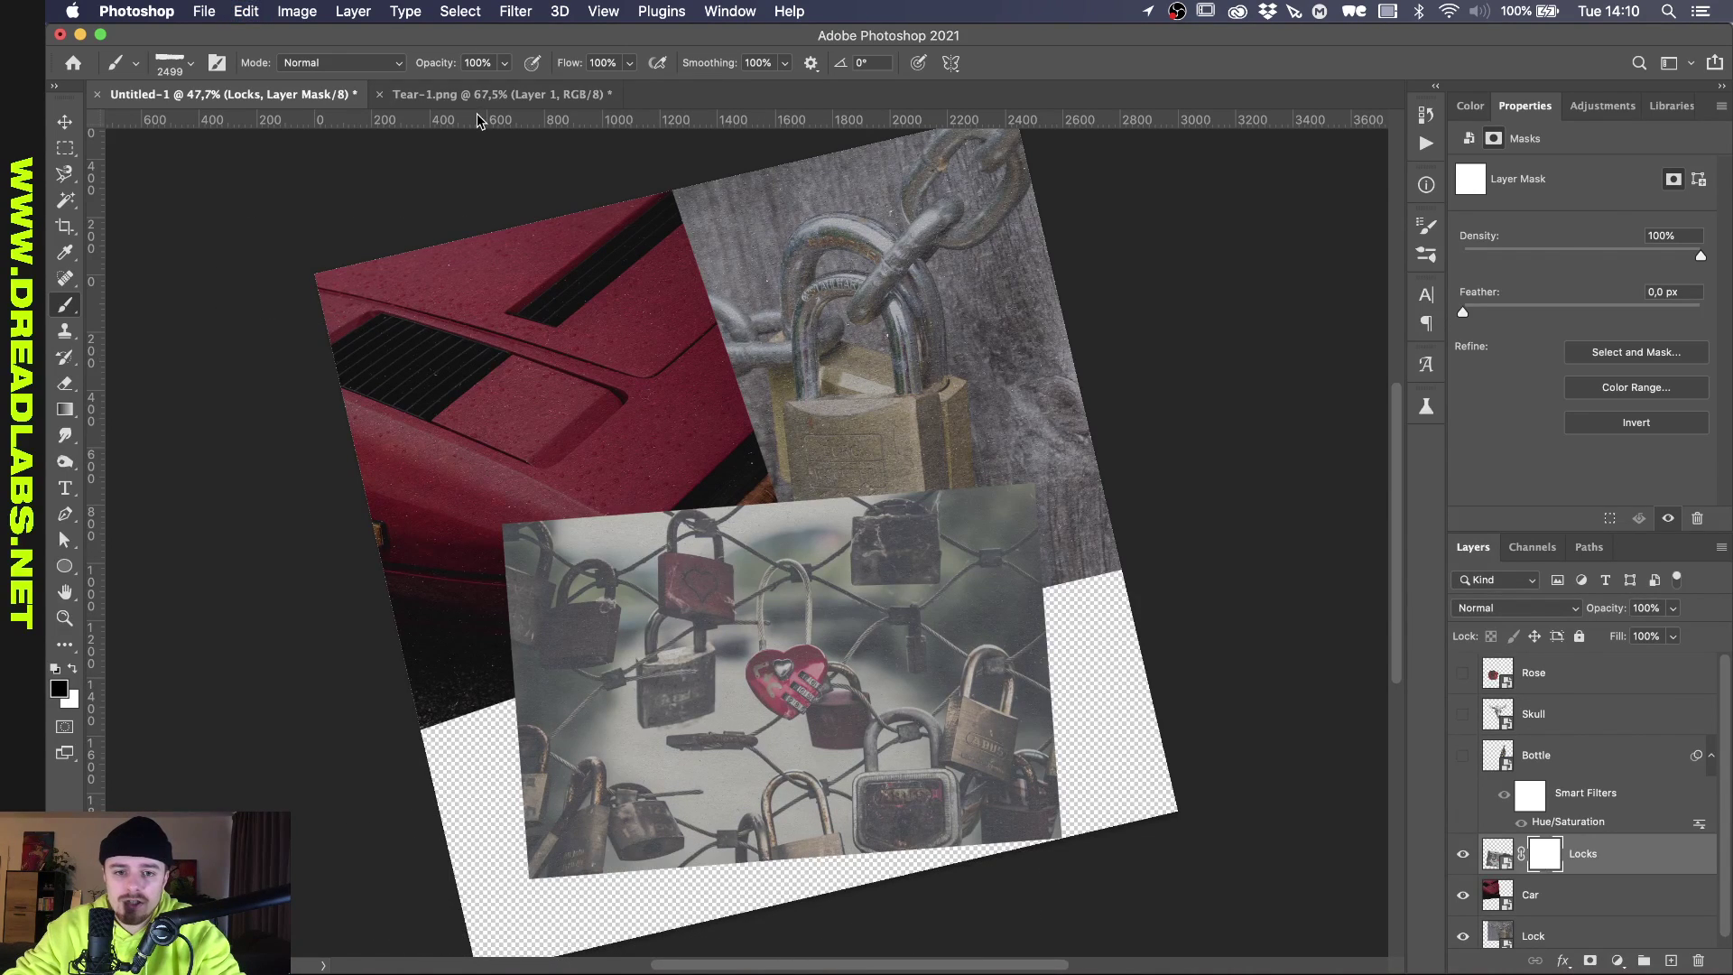
In Tear-1.png, add a black Solid Color fill layer.
left_click(481, 97)
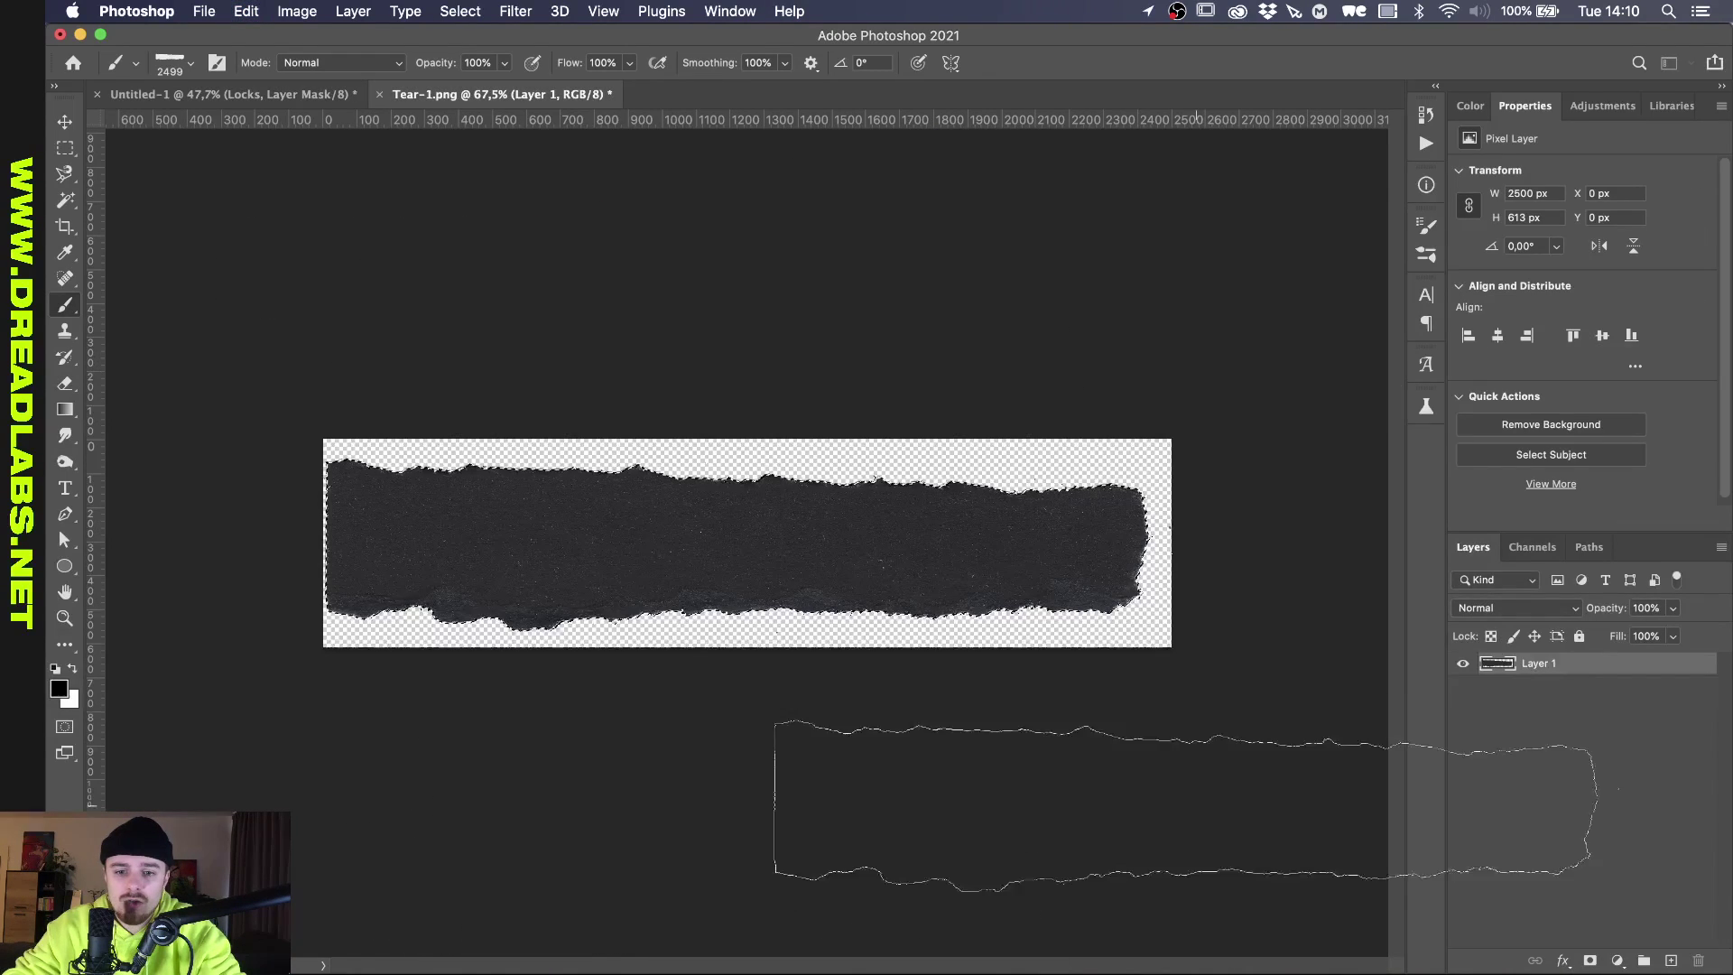
left_click(1618, 960)
left_click(1319, 560)
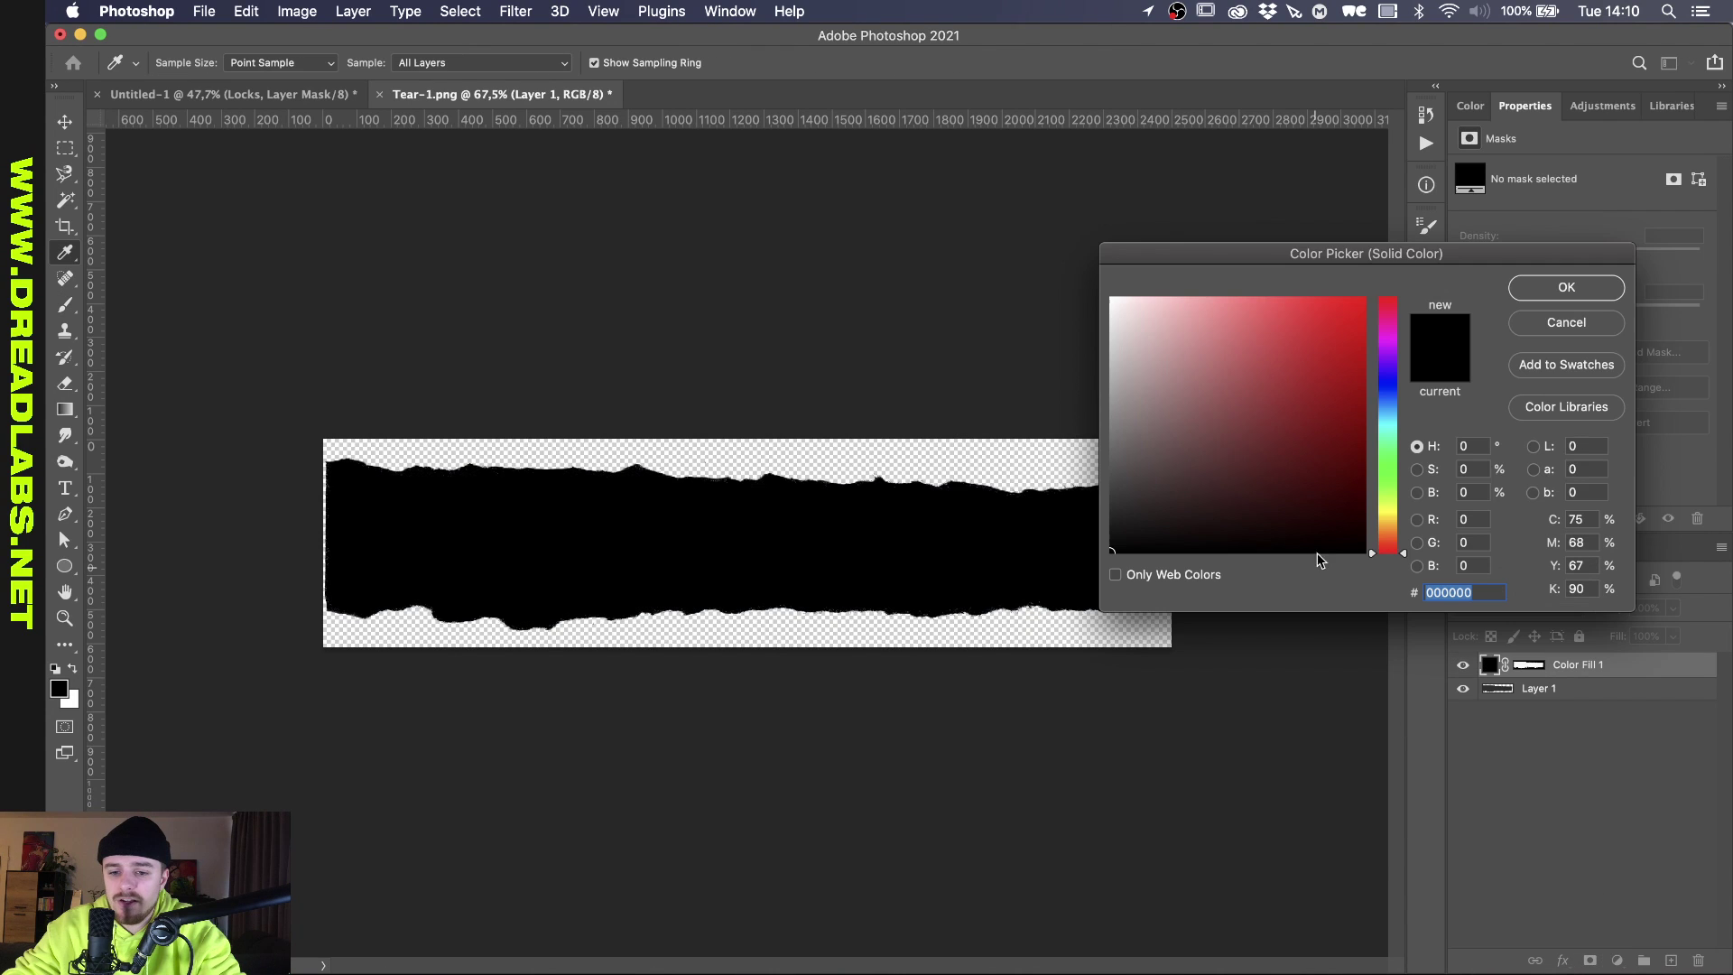
key("Return")
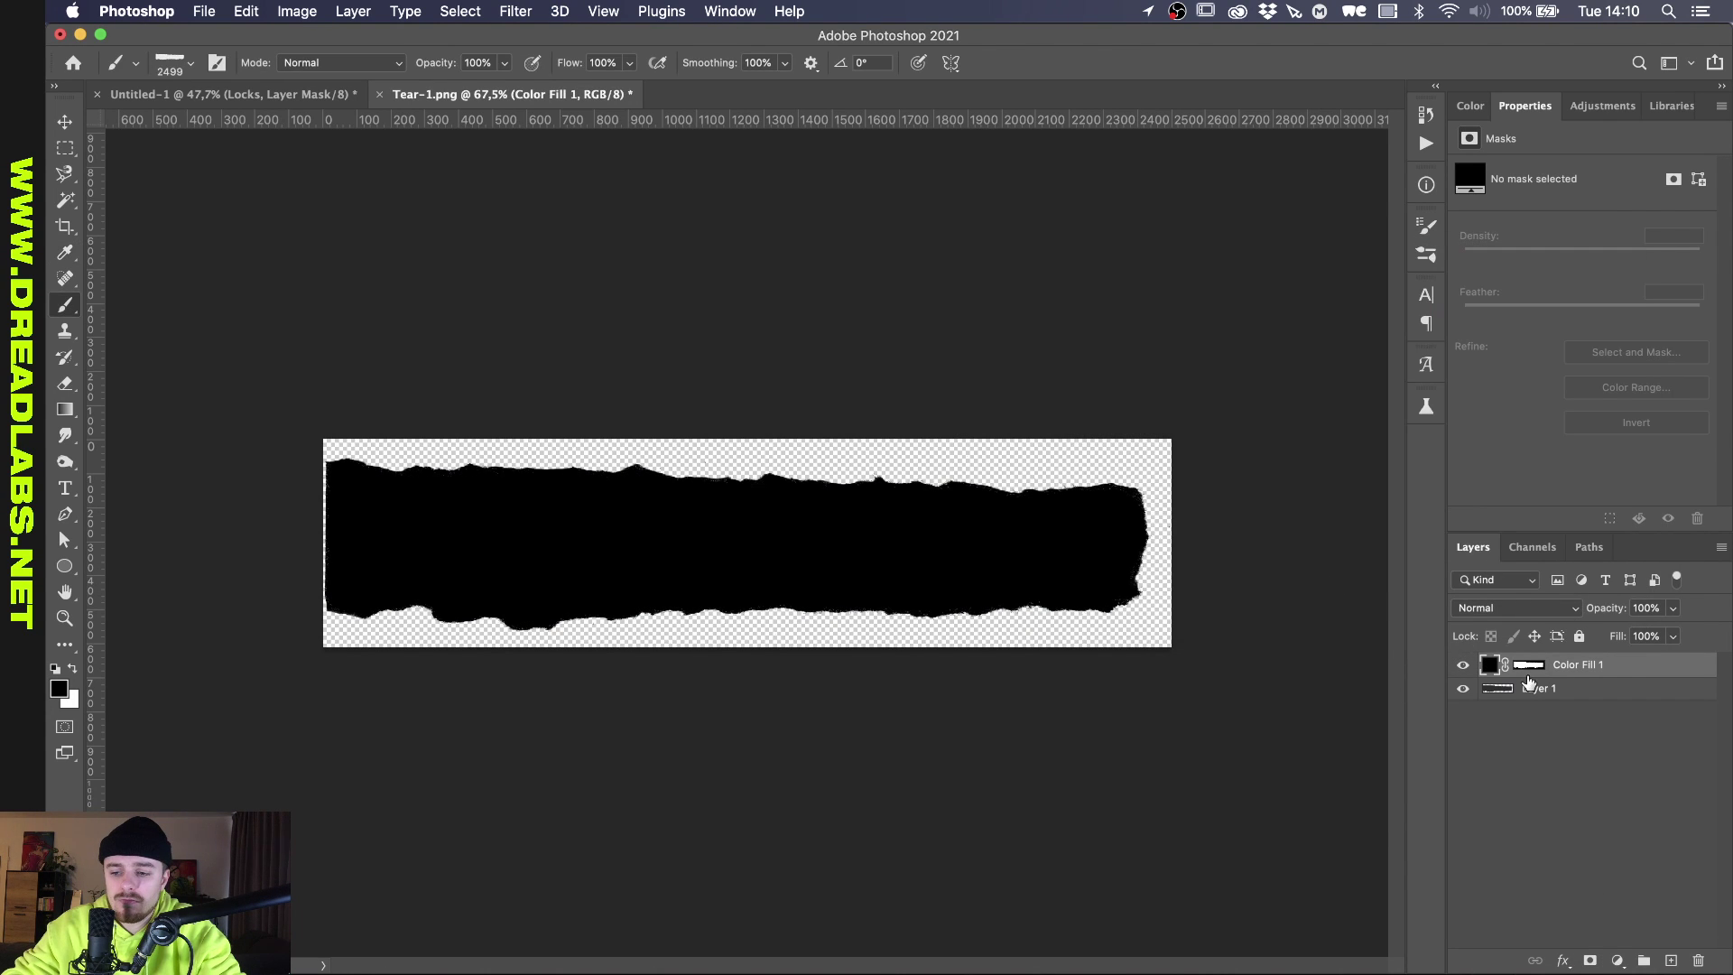
Fill the torn shape in black, hide Layer 1, and define it as a brush preset.
left_click(1532, 675, "super")
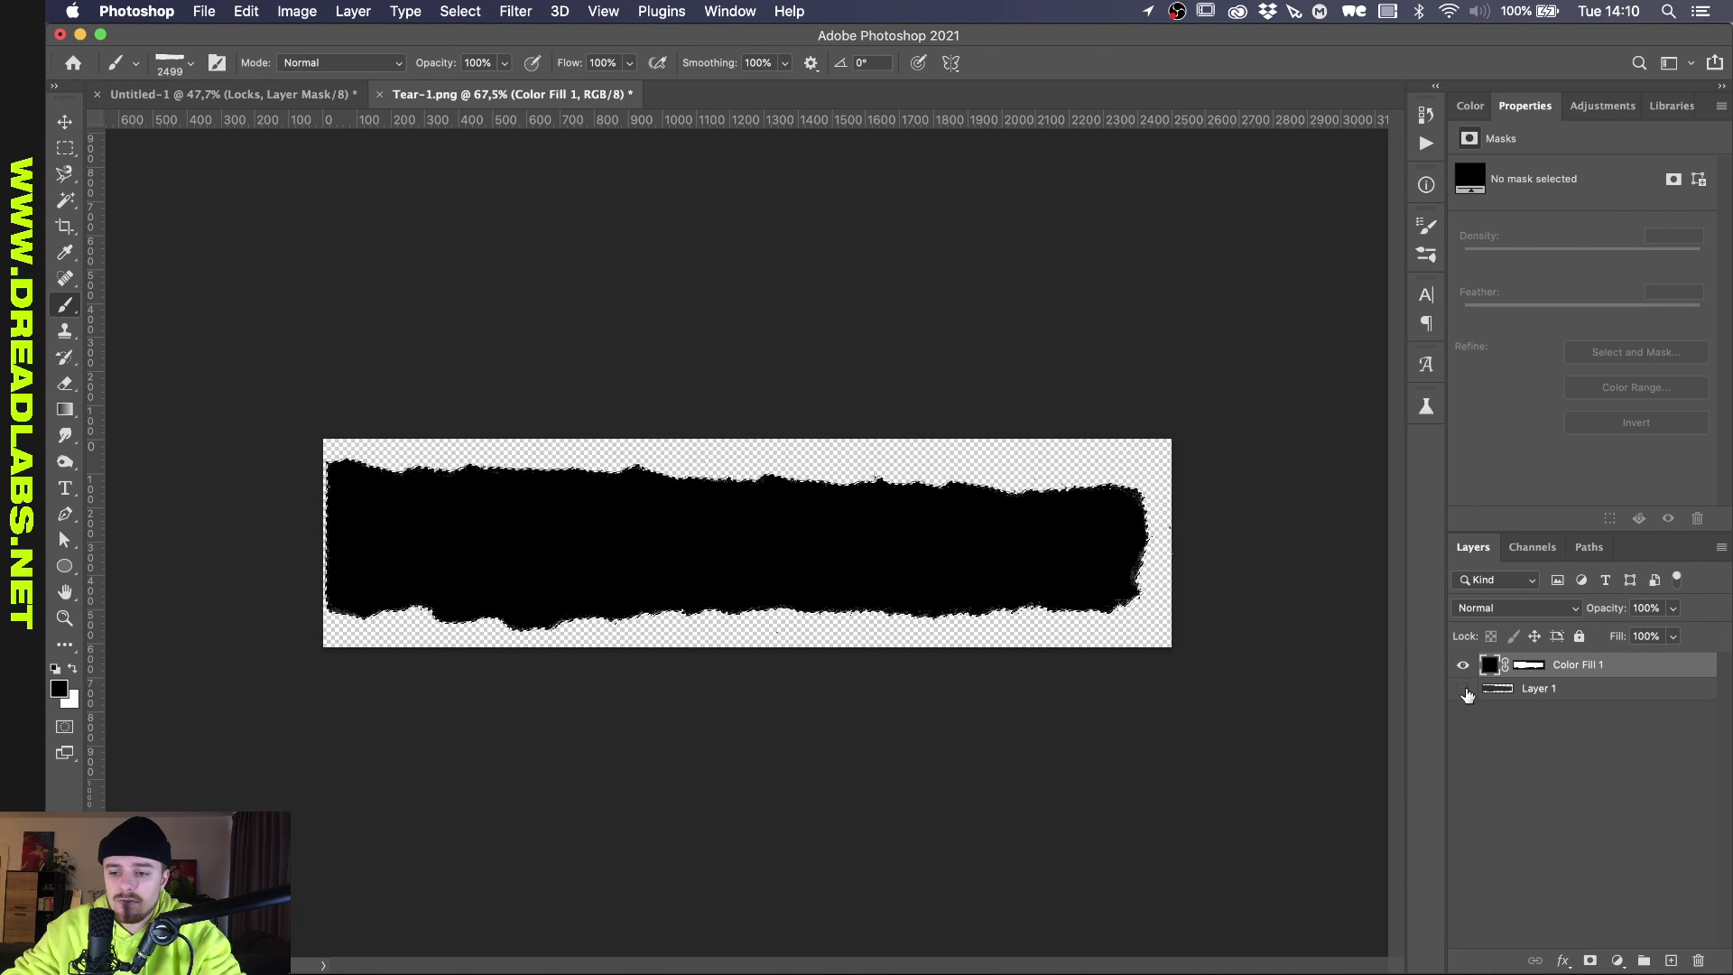
left_click(1464, 689)
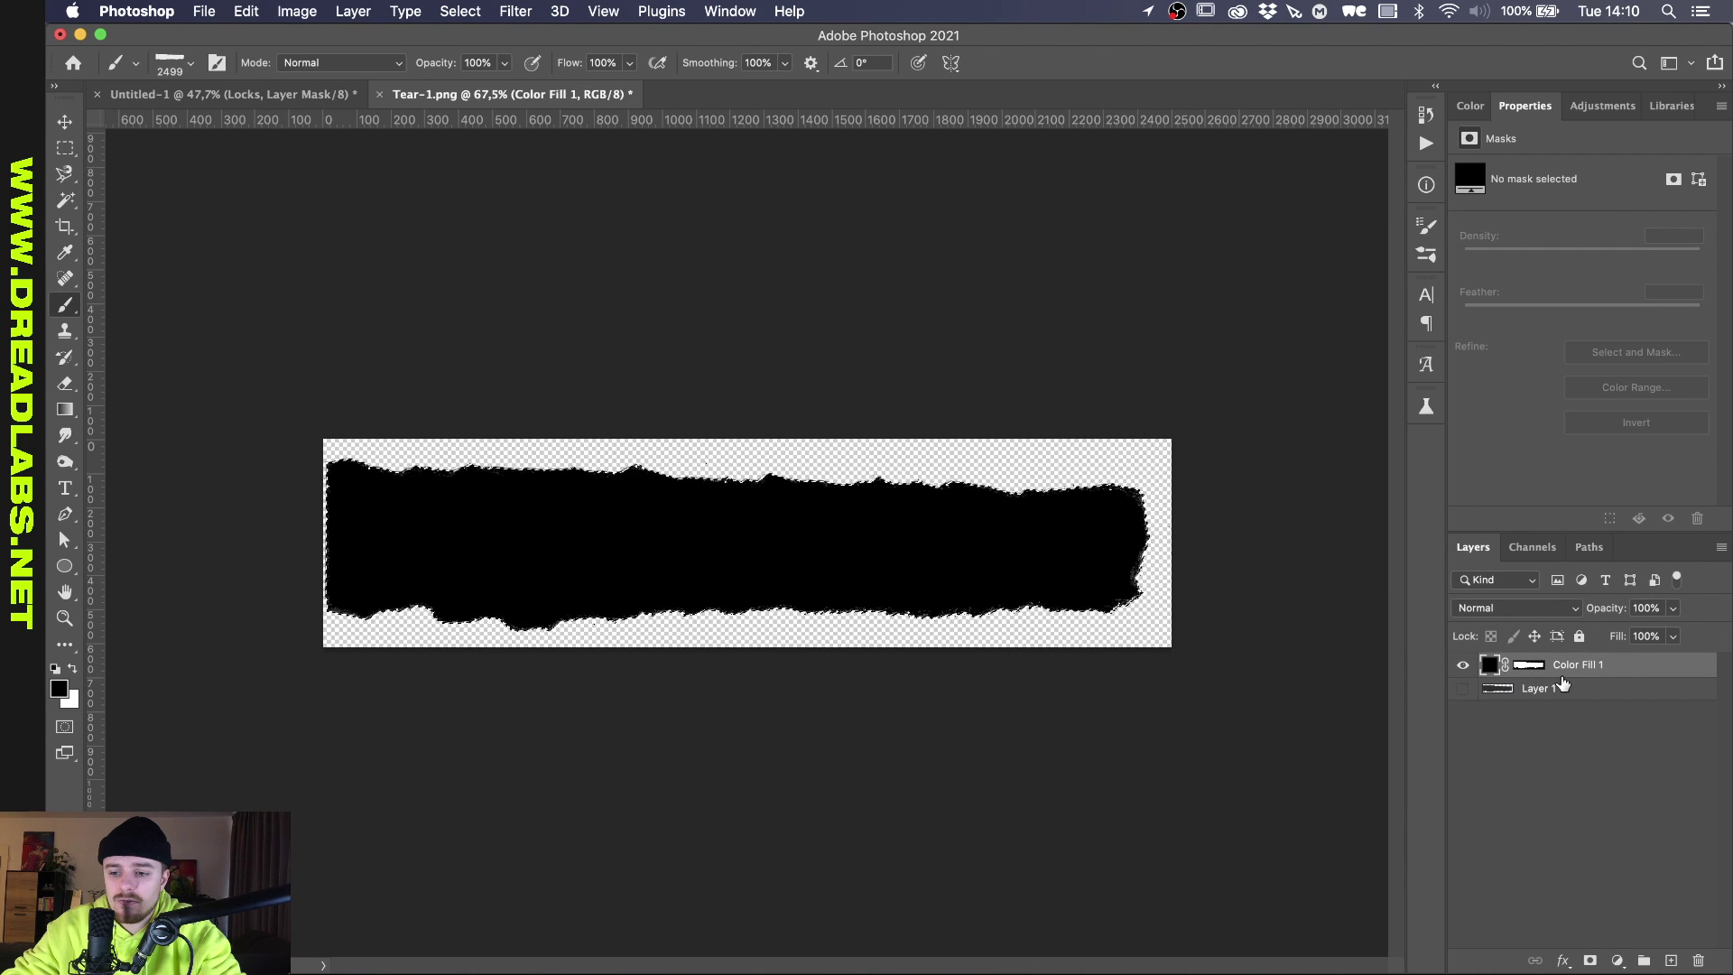
left_click(246, 11)
left_click(311, 566)
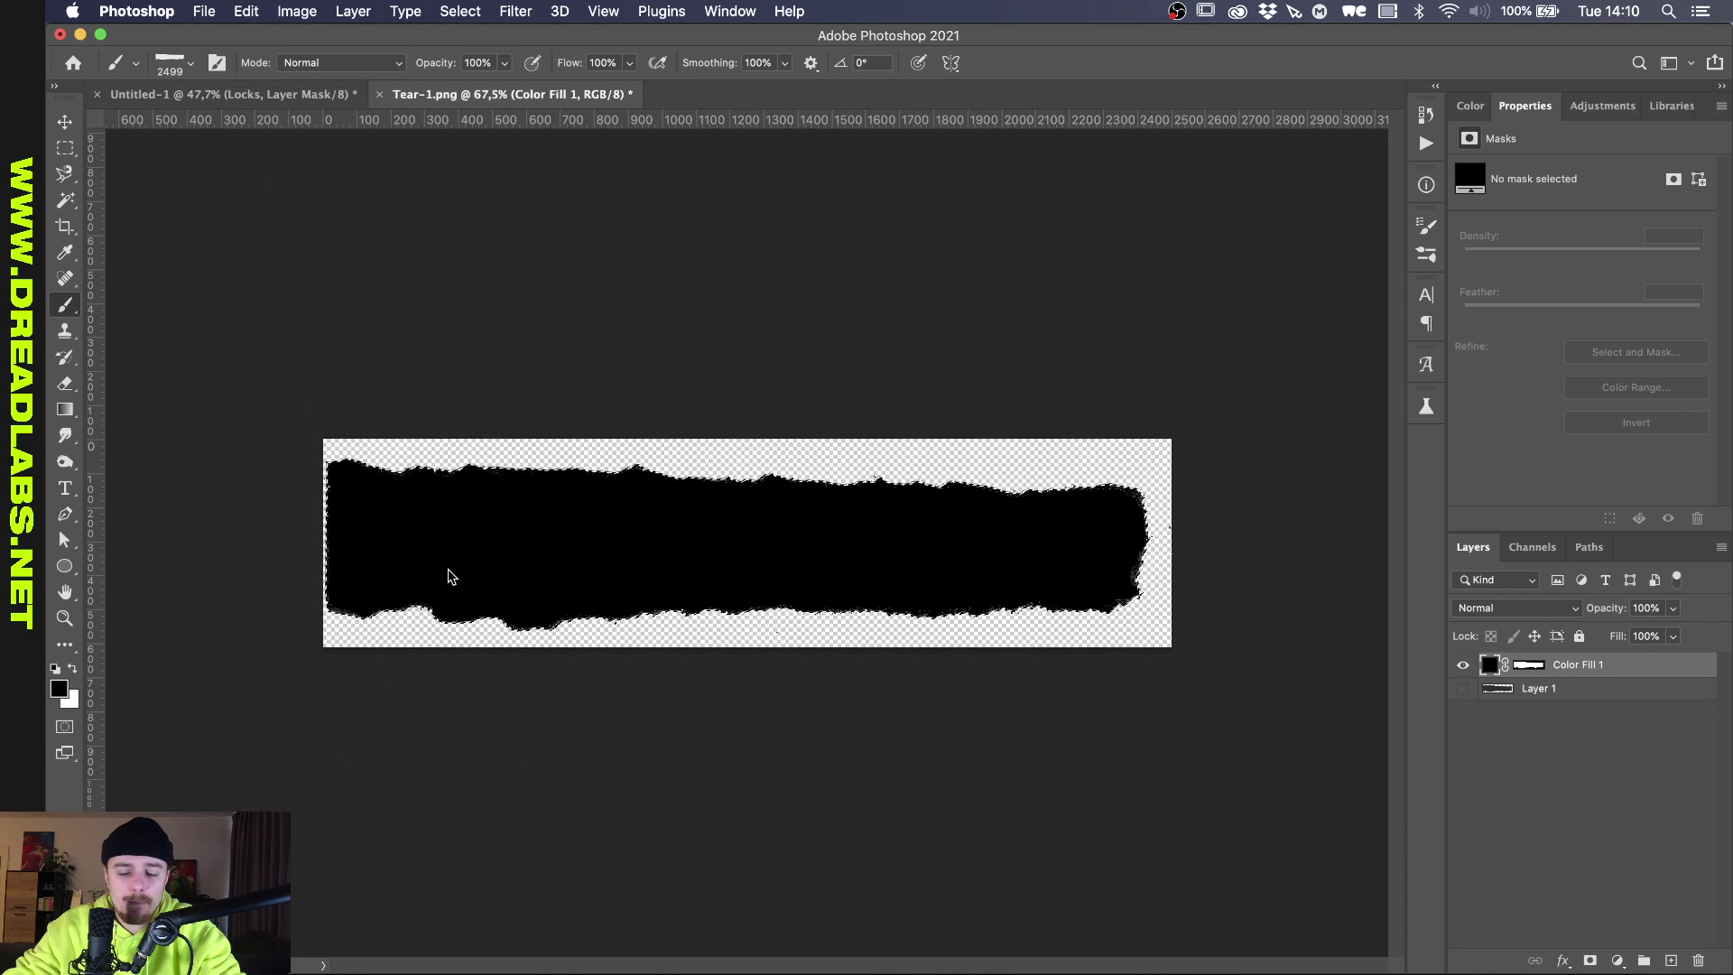
key("Return")
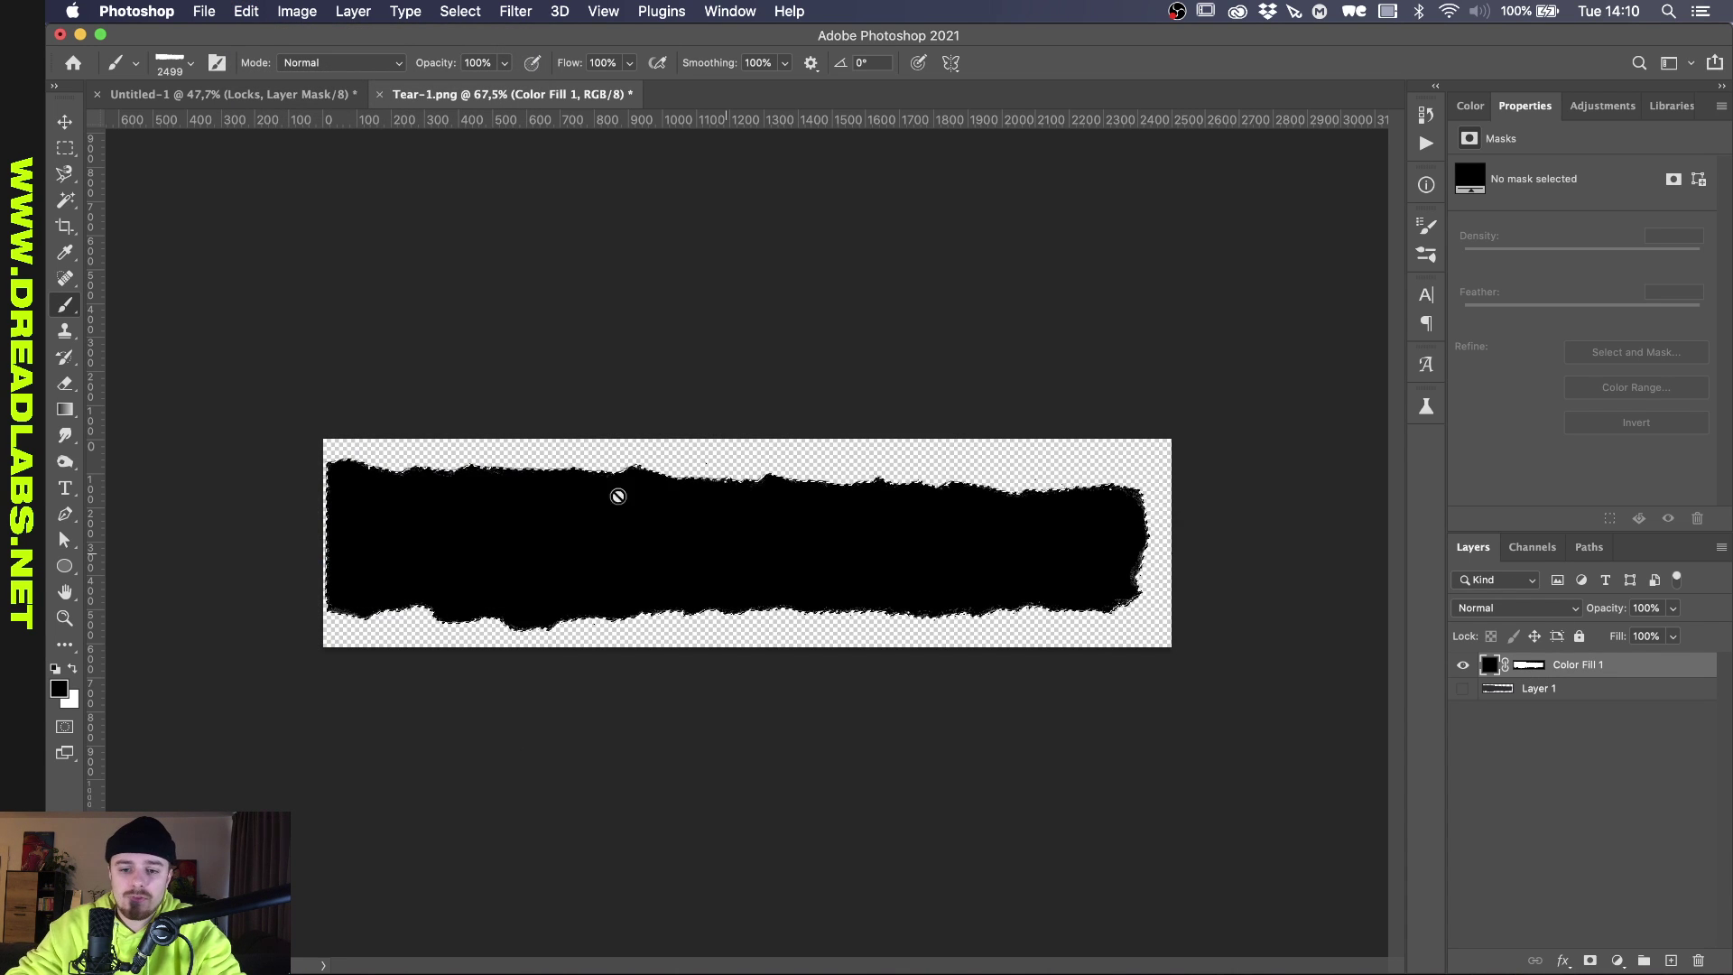
key("ctrl+Tab")
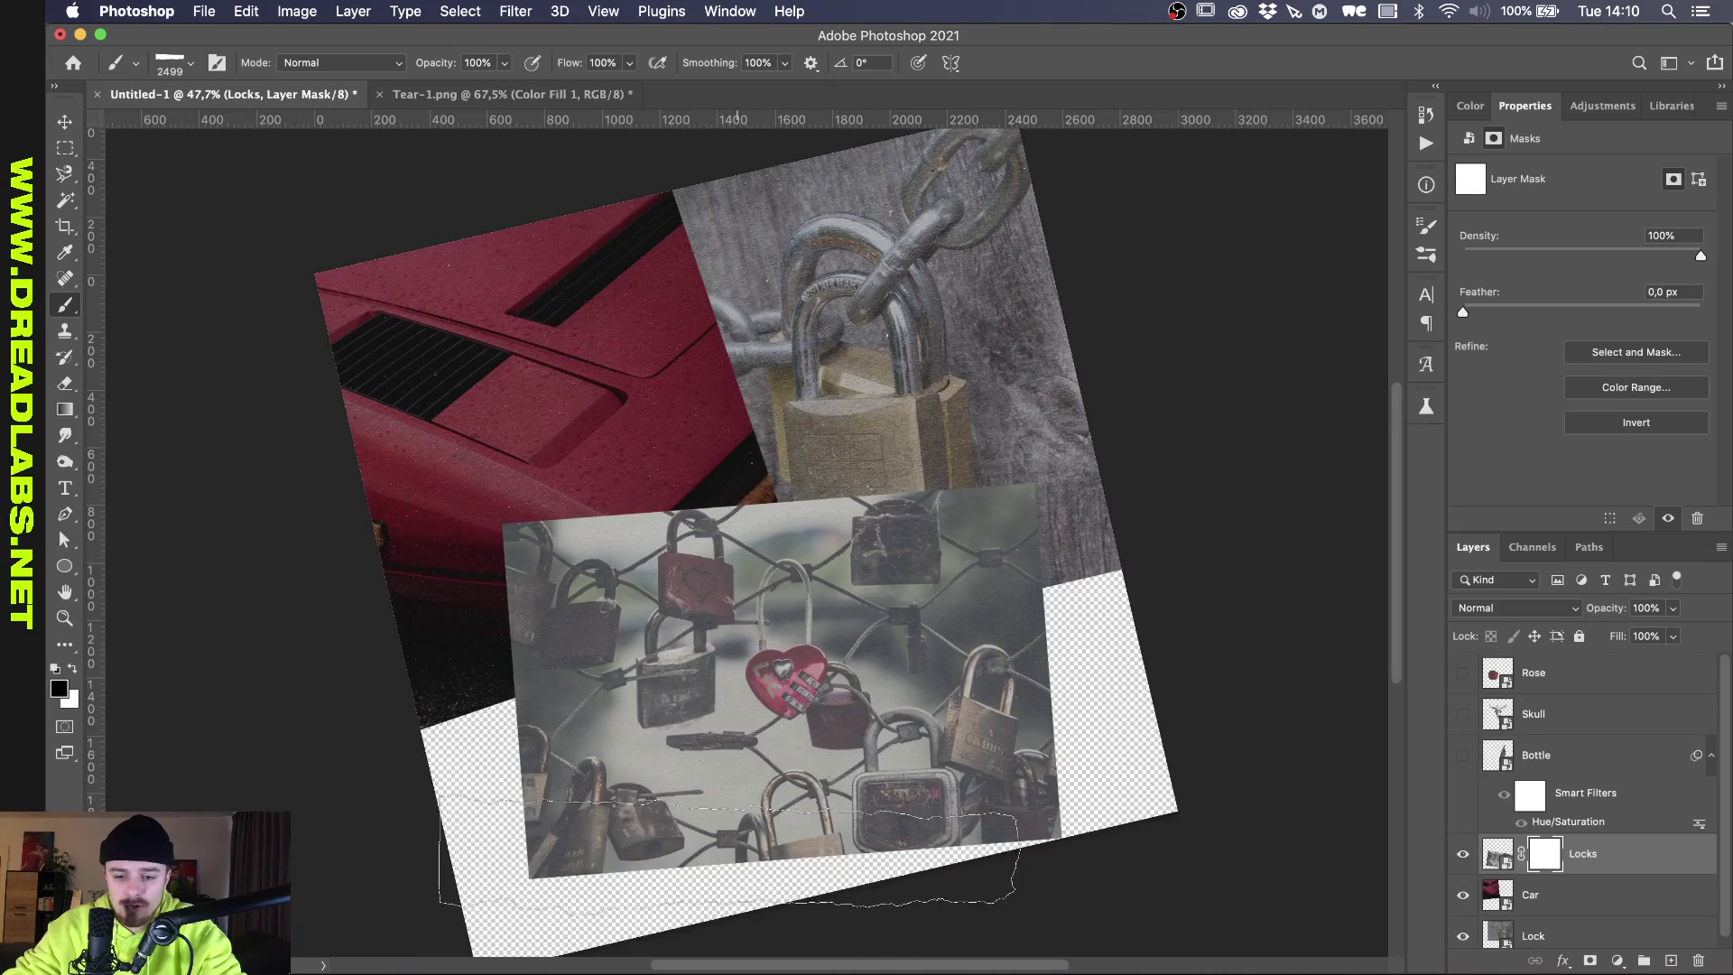
Stamp the tear brush once on the Locks mask to tear away the photo's bottom edge.
left_click(735, 870)
scroll(807, 643, "up", 4)
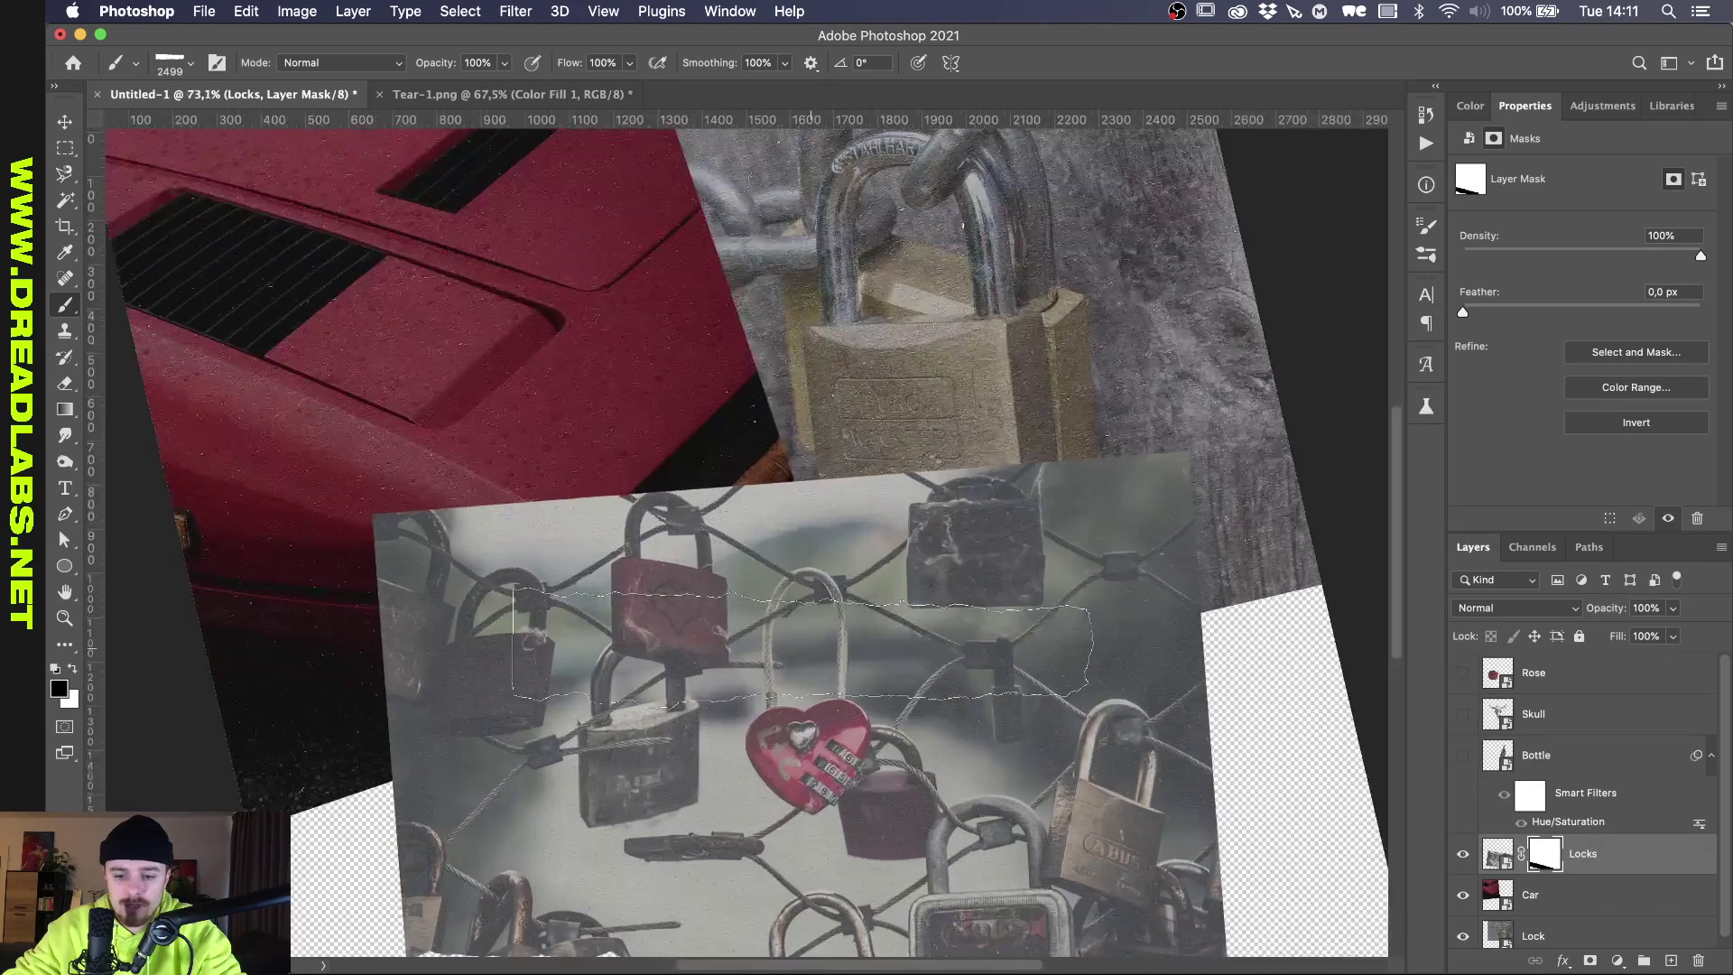
scroll(806, 647, "down", 6)
scroll(810, 648, "up", 5)
scroll(806, 642, "down", 3)
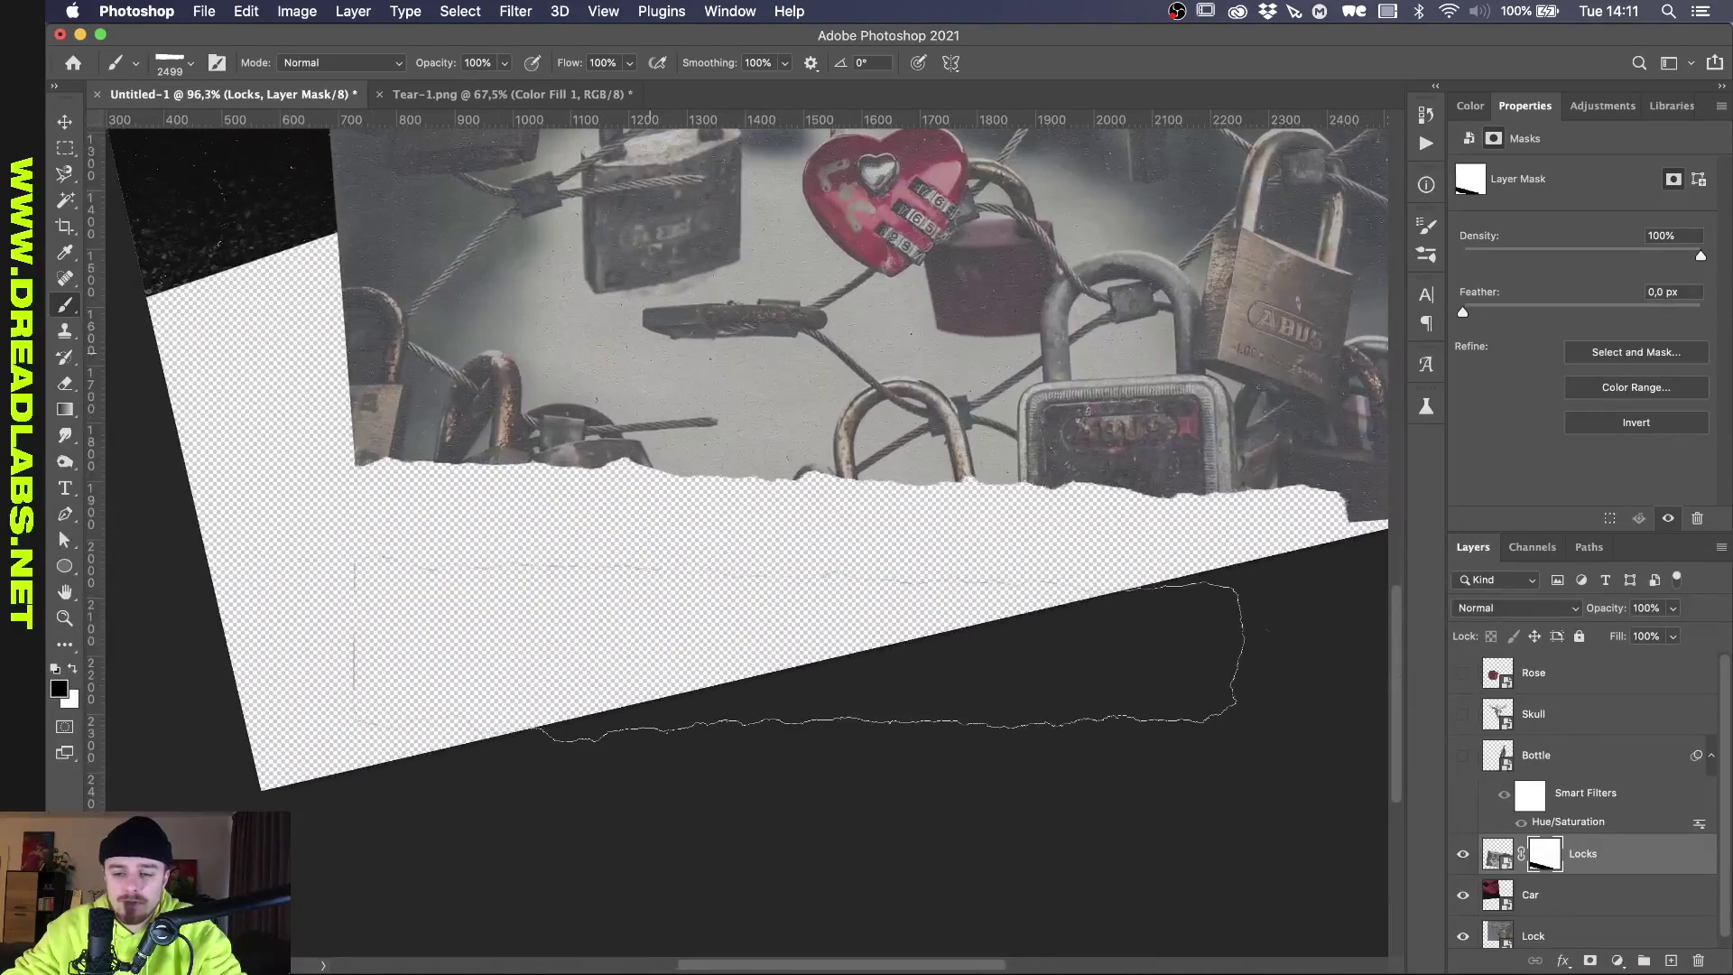
scroll(811, 648, "down", 5)
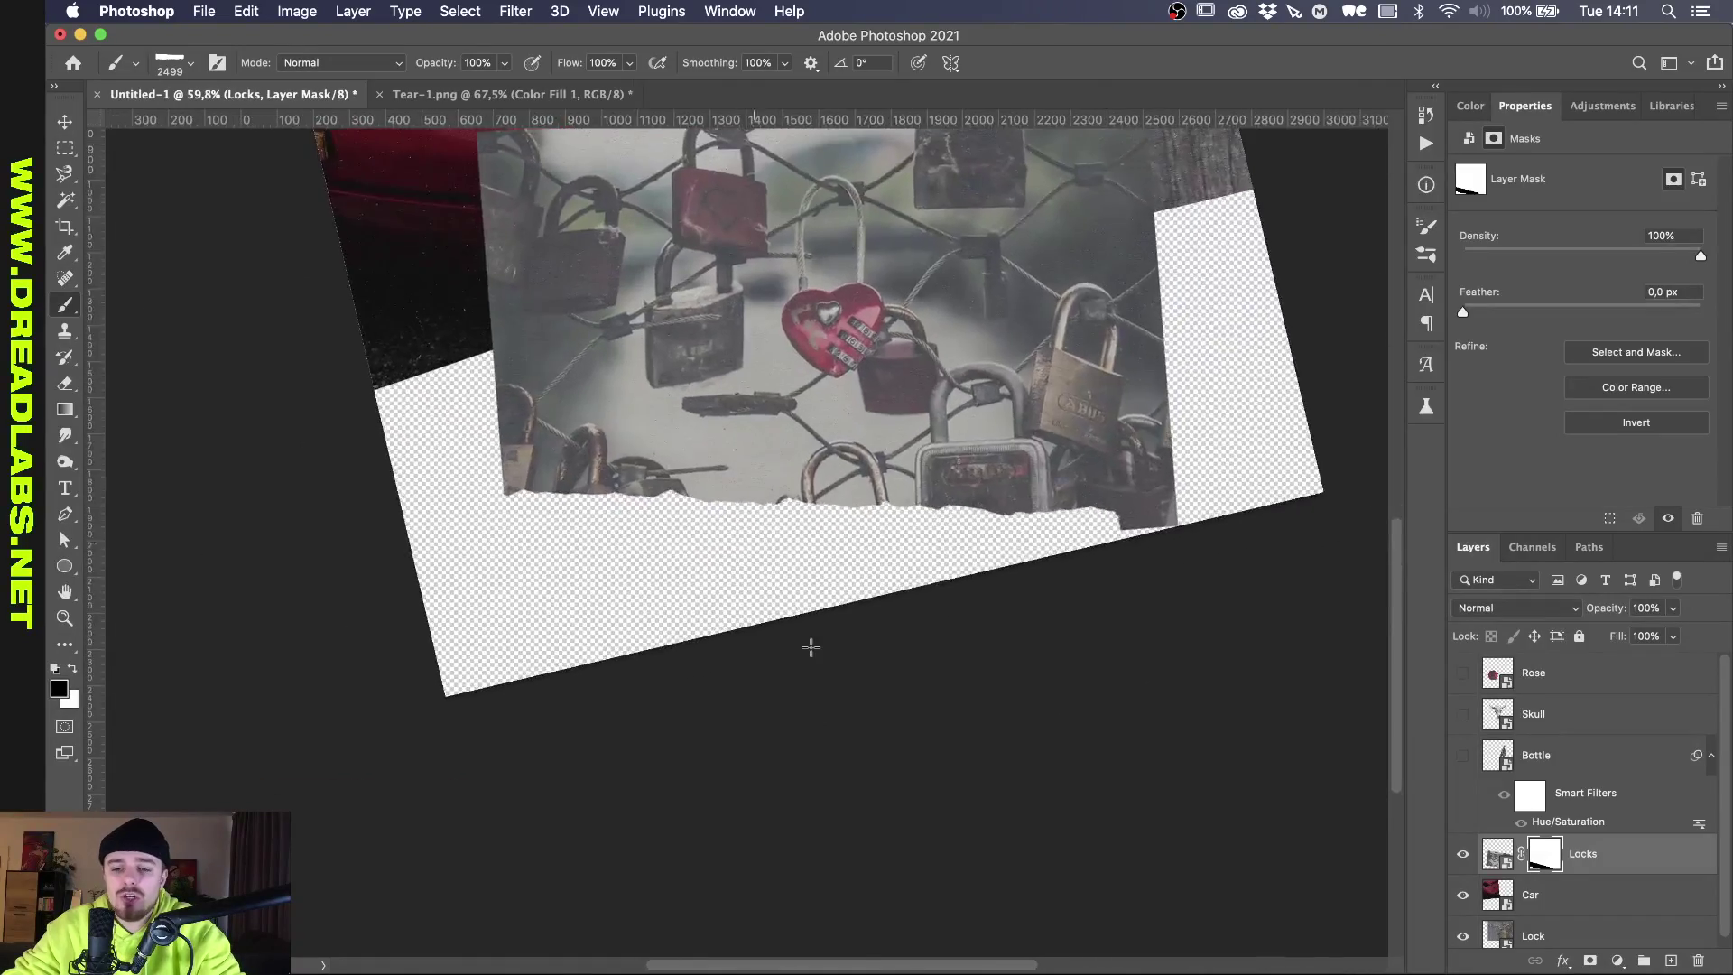
scroll(810, 648, "up", 6)
scroll(810, 648, "up", 3)
scroll(811, 647, "up", 2)
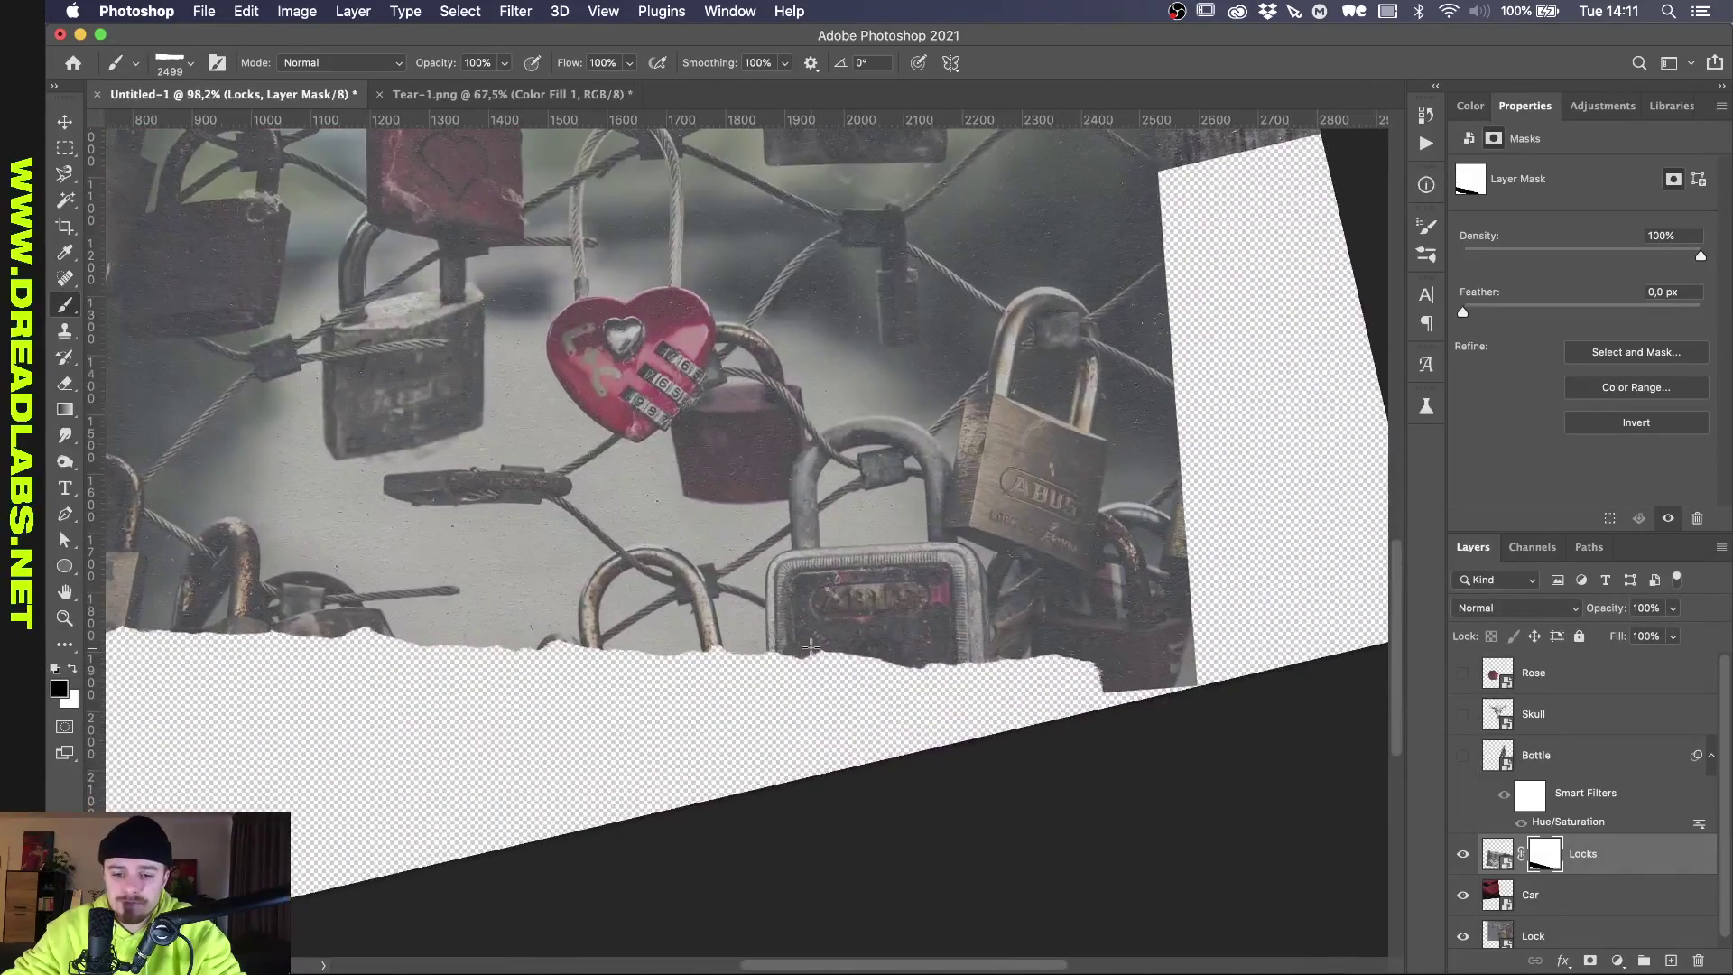
scroll(811, 646, "down", 3)
scroll(803, 647, "up", 2)
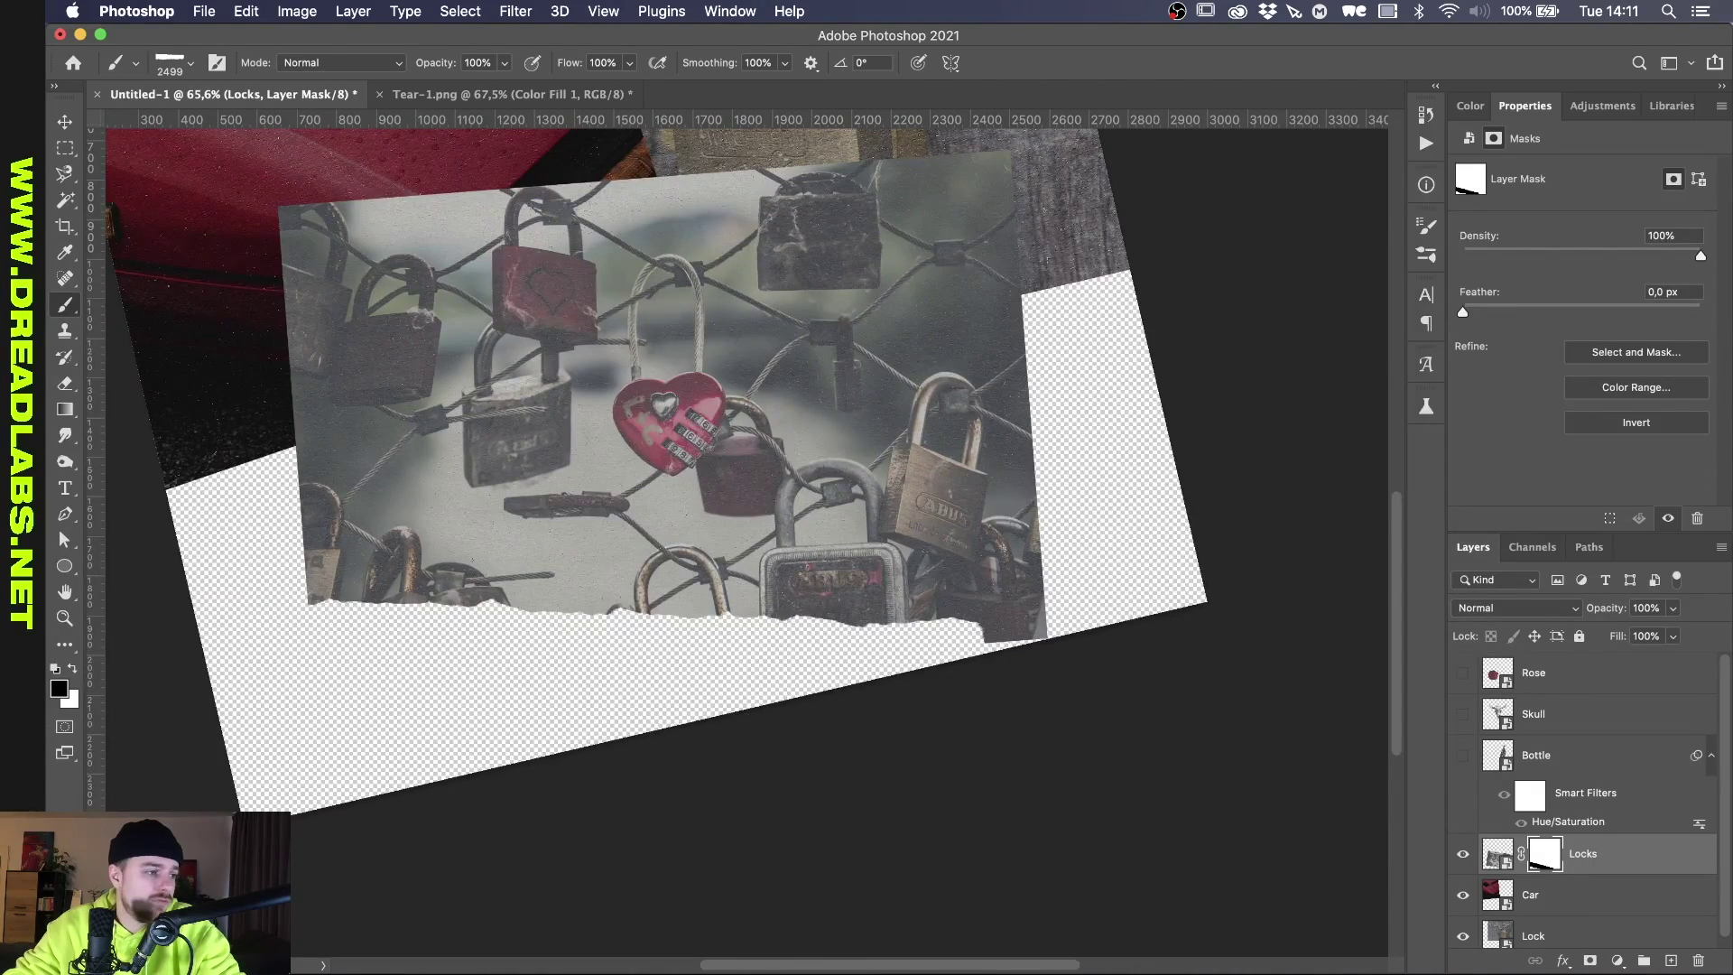
Open Tear-2 through Tear-5.png from Finder in Photoshop.
key("super+Tab")
left_click_drag(914, 427, 910, 372)
left_click_drag(910, 372, 913, 98)
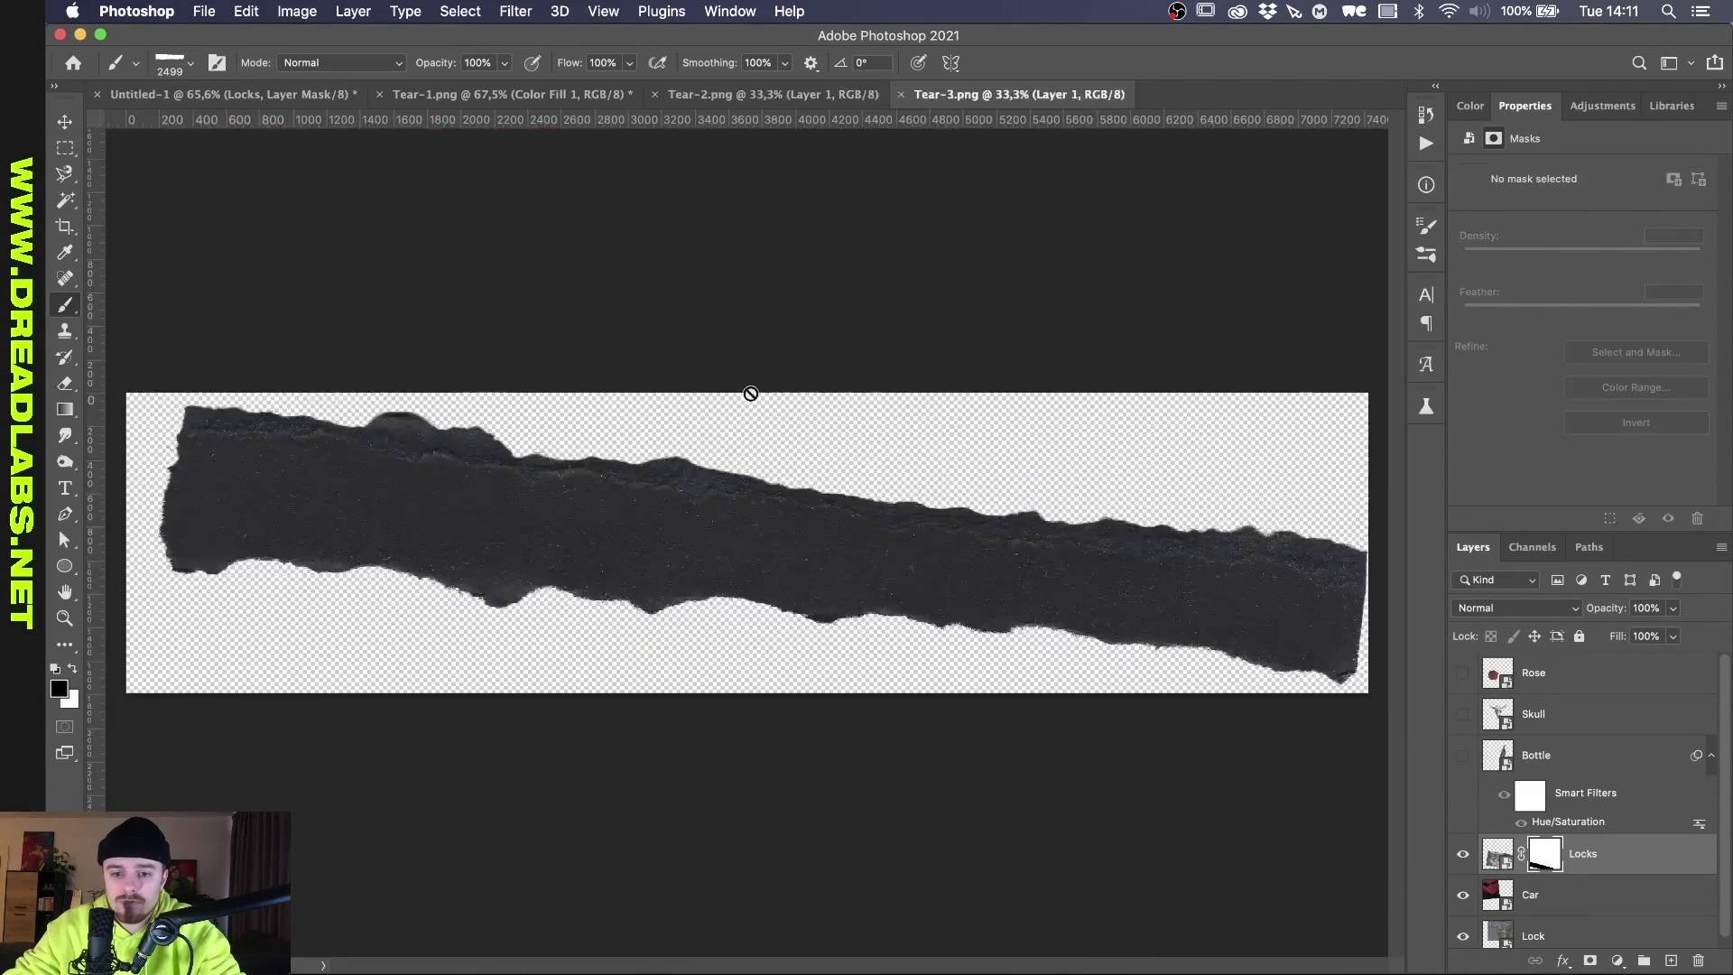
Resize Tear-5 to 2500 px wide and give its torn shape a black fill layer.
scroll(906, 541, "down", 2)
left_click(258, 12)
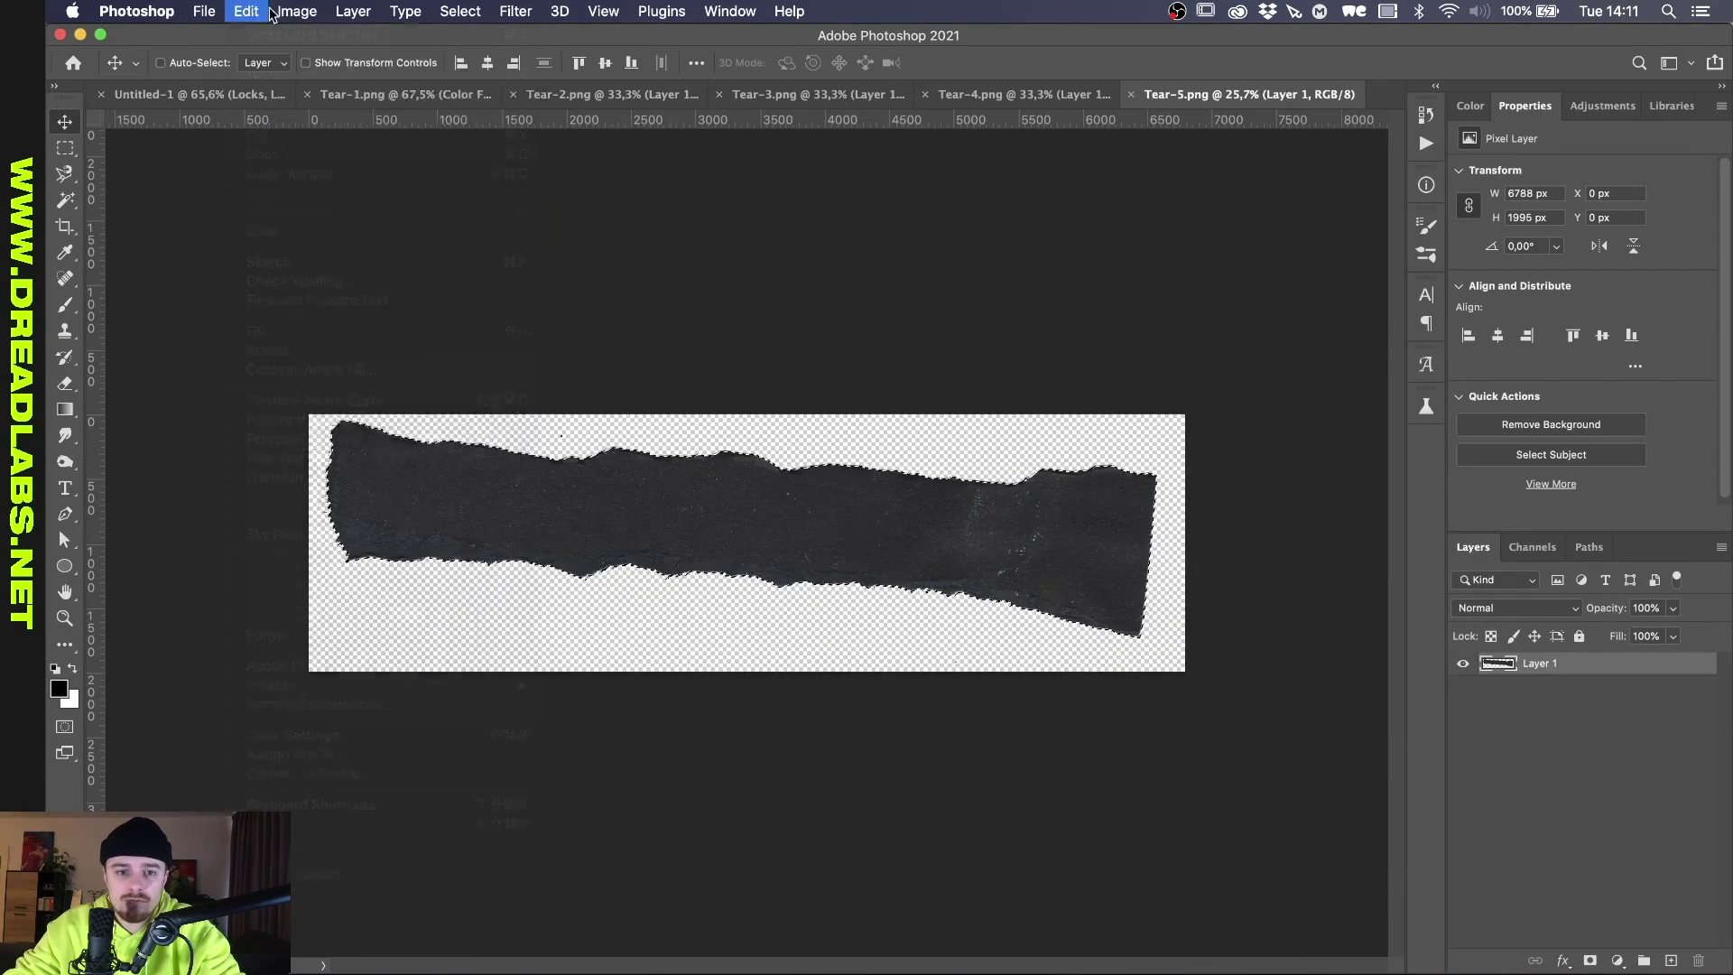
mouse_move(297, 12)
left_click(325, 166)
type("2500")
key("Return")
scroll(1004, 621, "up", 2)
left_click(1498, 663, "super")
left_click(1617, 962)
left_click(1652, 562)
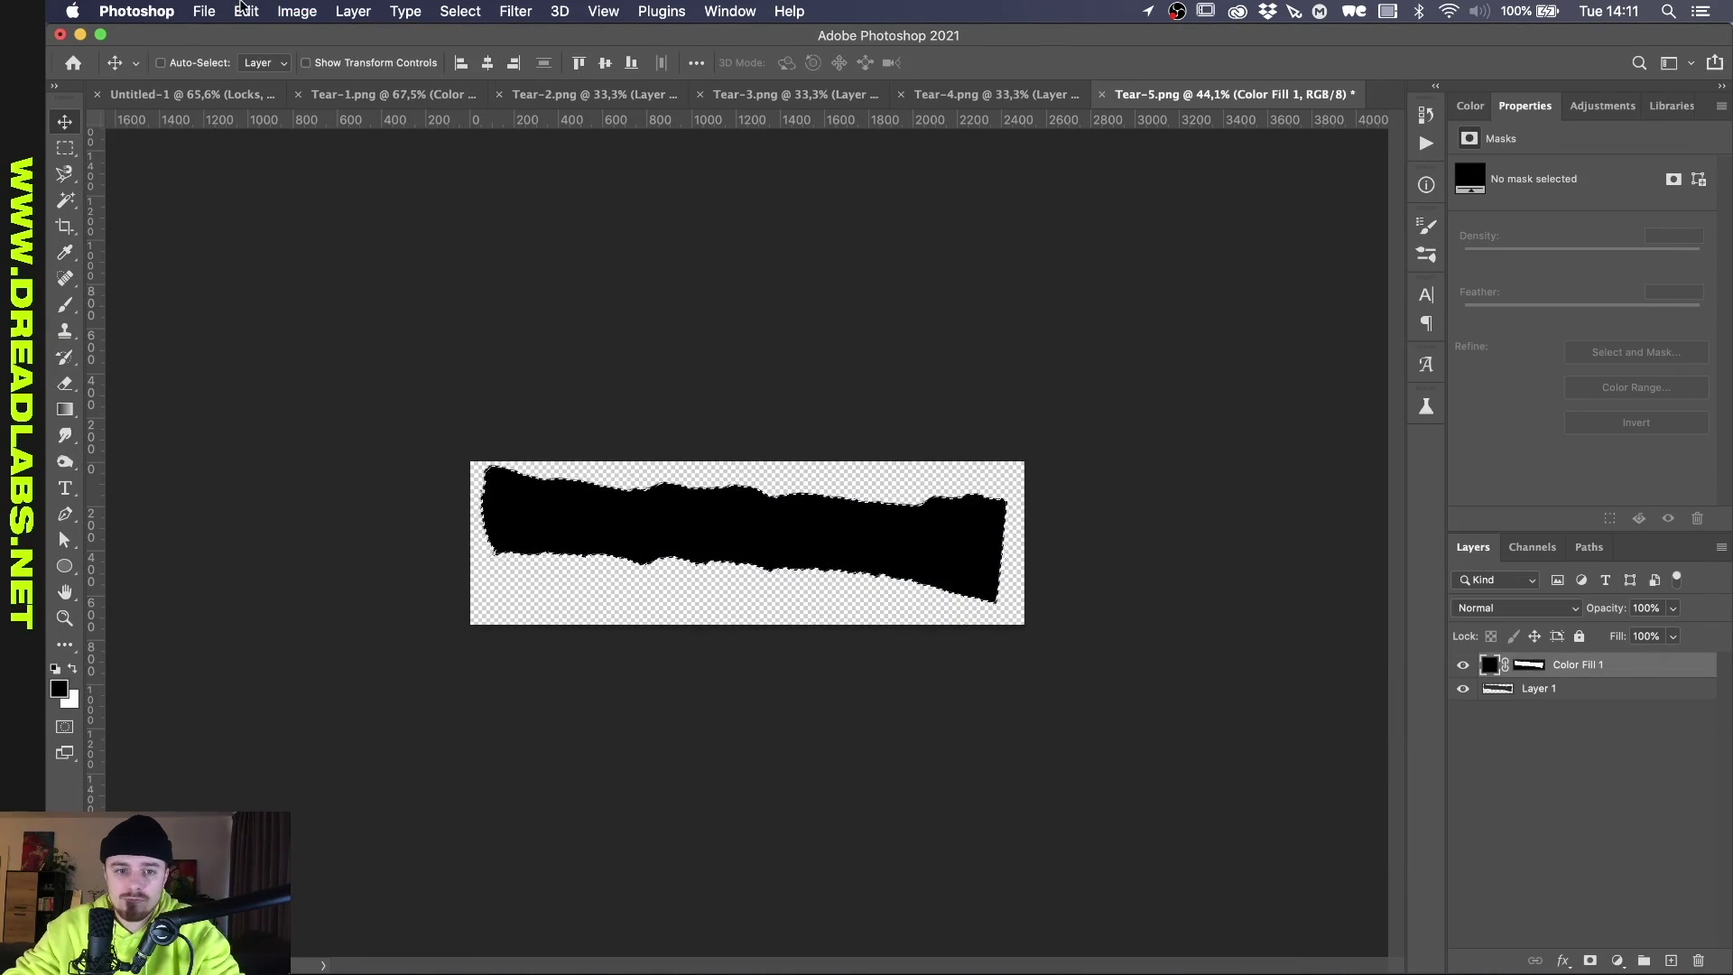
left_click(244, 12)
left_click(302, 574)
key("Return")
Save the Tear-4 torn shape as a new brush preset.
left_click(931, 99)
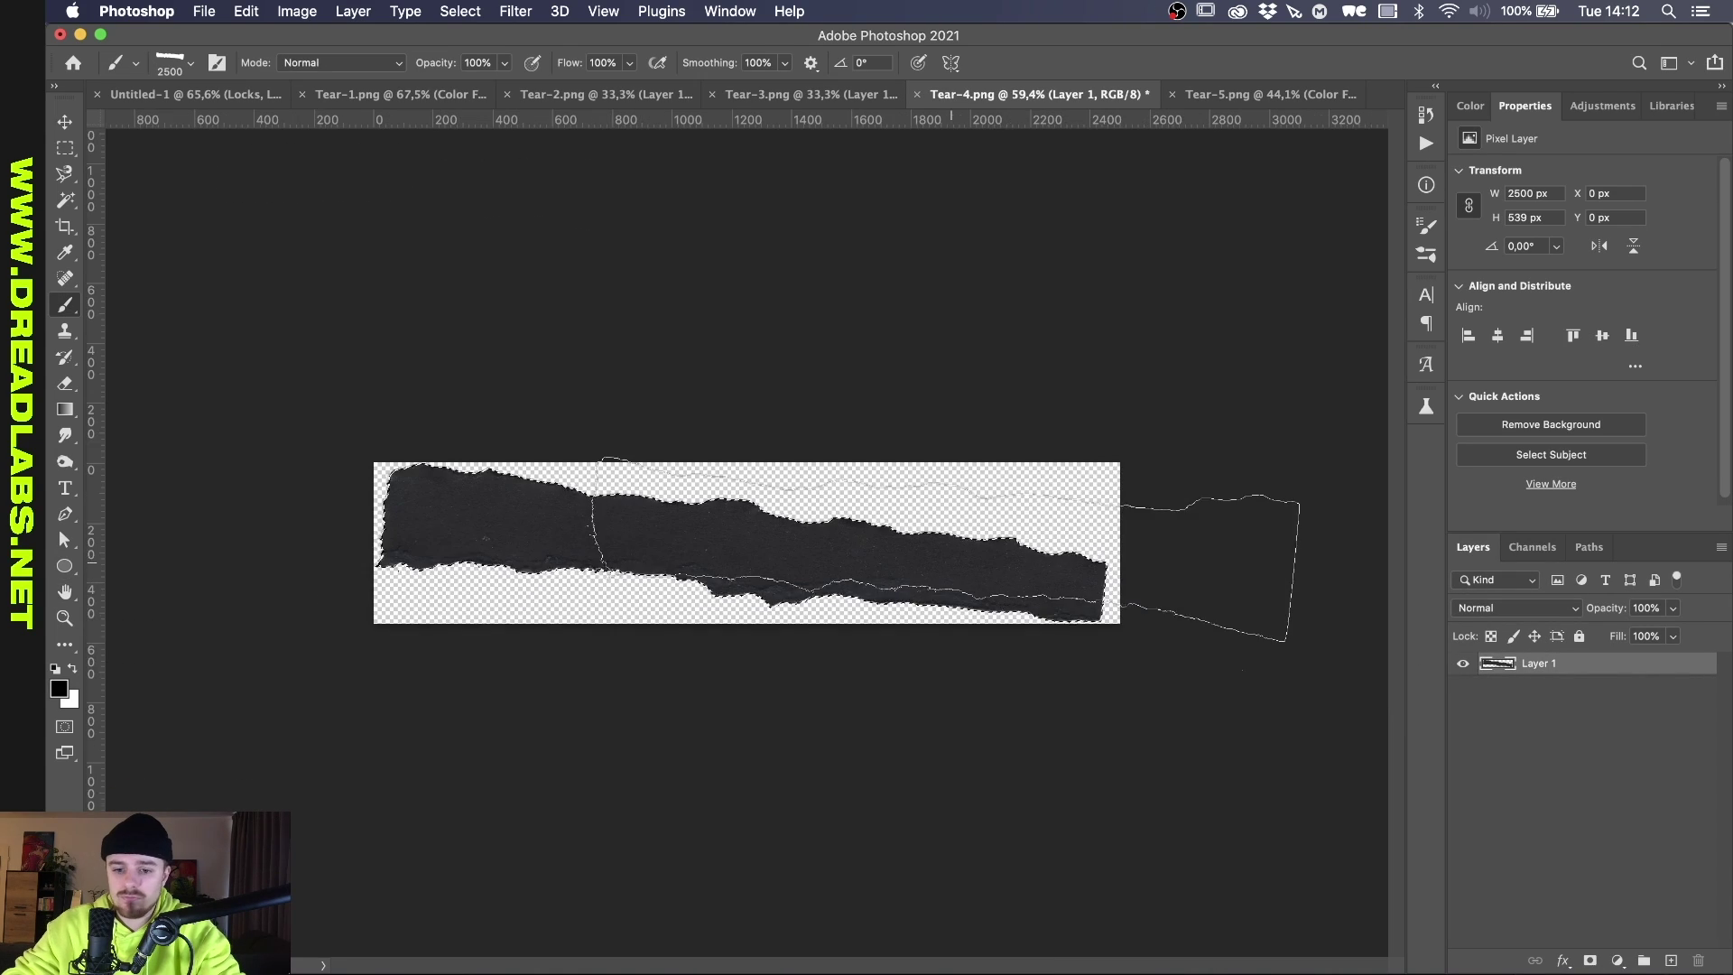
left_click(408, 12)
mouse_move(255, 12)
left_click(302, 574)
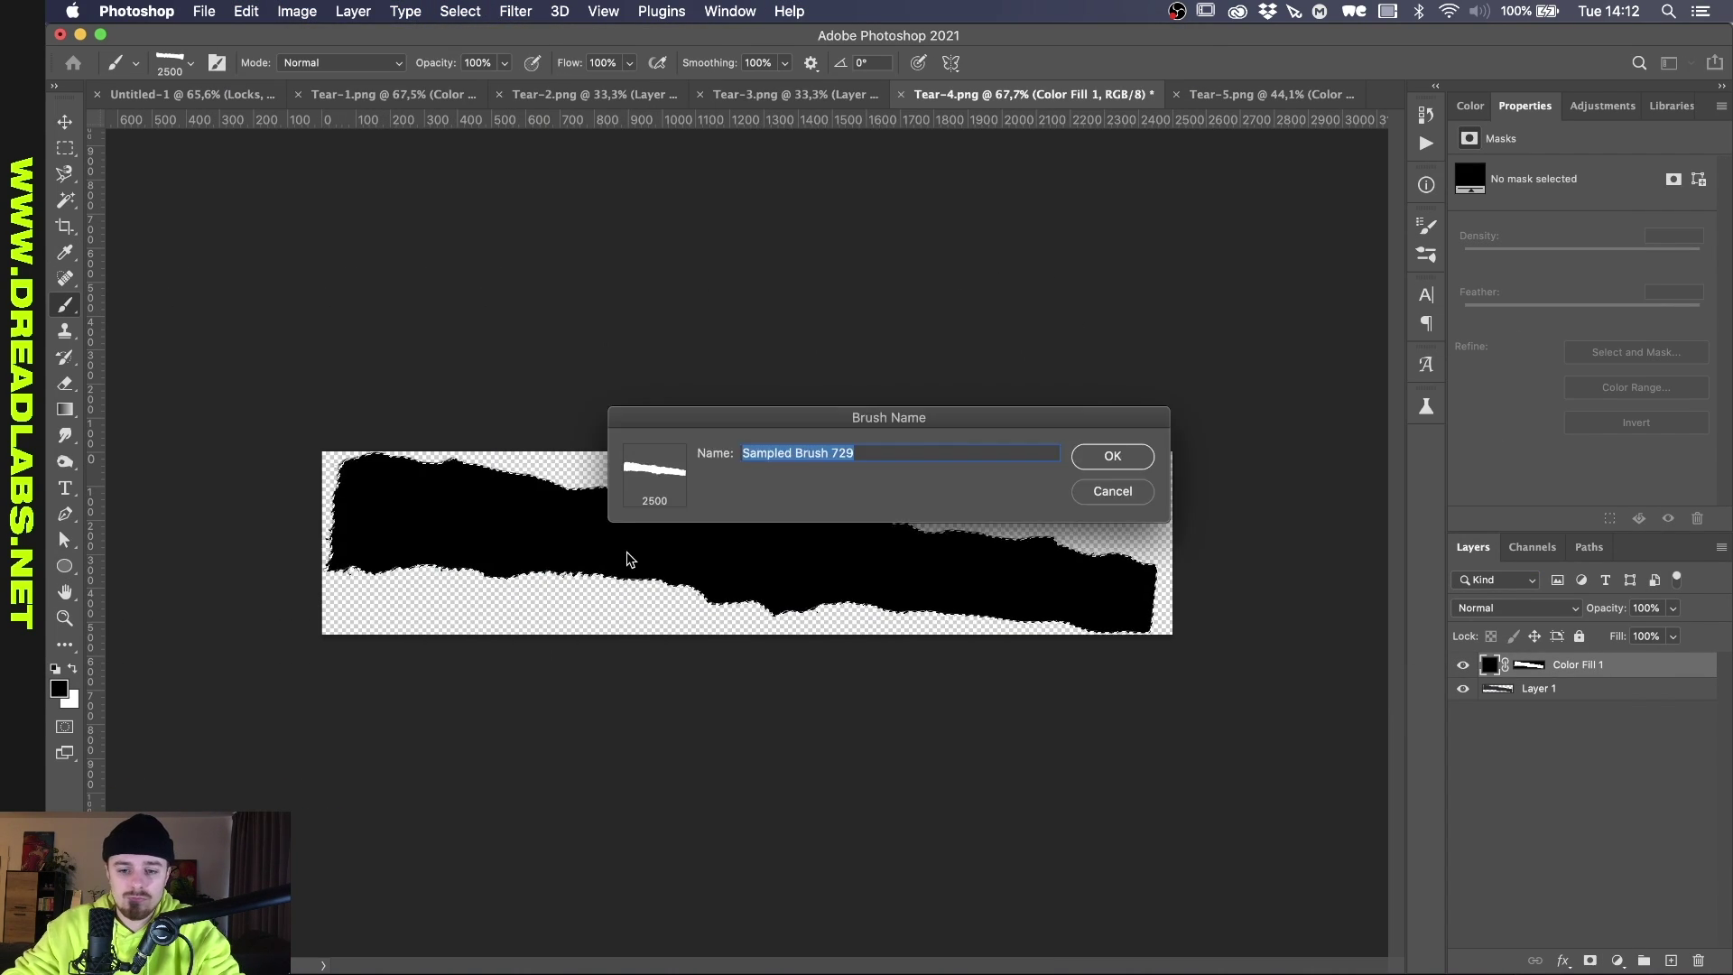
key("Return")
Resize Tear-3 to 2500 px wide, fill its torn shape black, and save it as a brush.
left_click(820, 98)
left_click(306, 11)
mouse_move(306, 38)
left_click(329, 167)
type("2500")
key("Return")
left_click(1498, 664, "super")
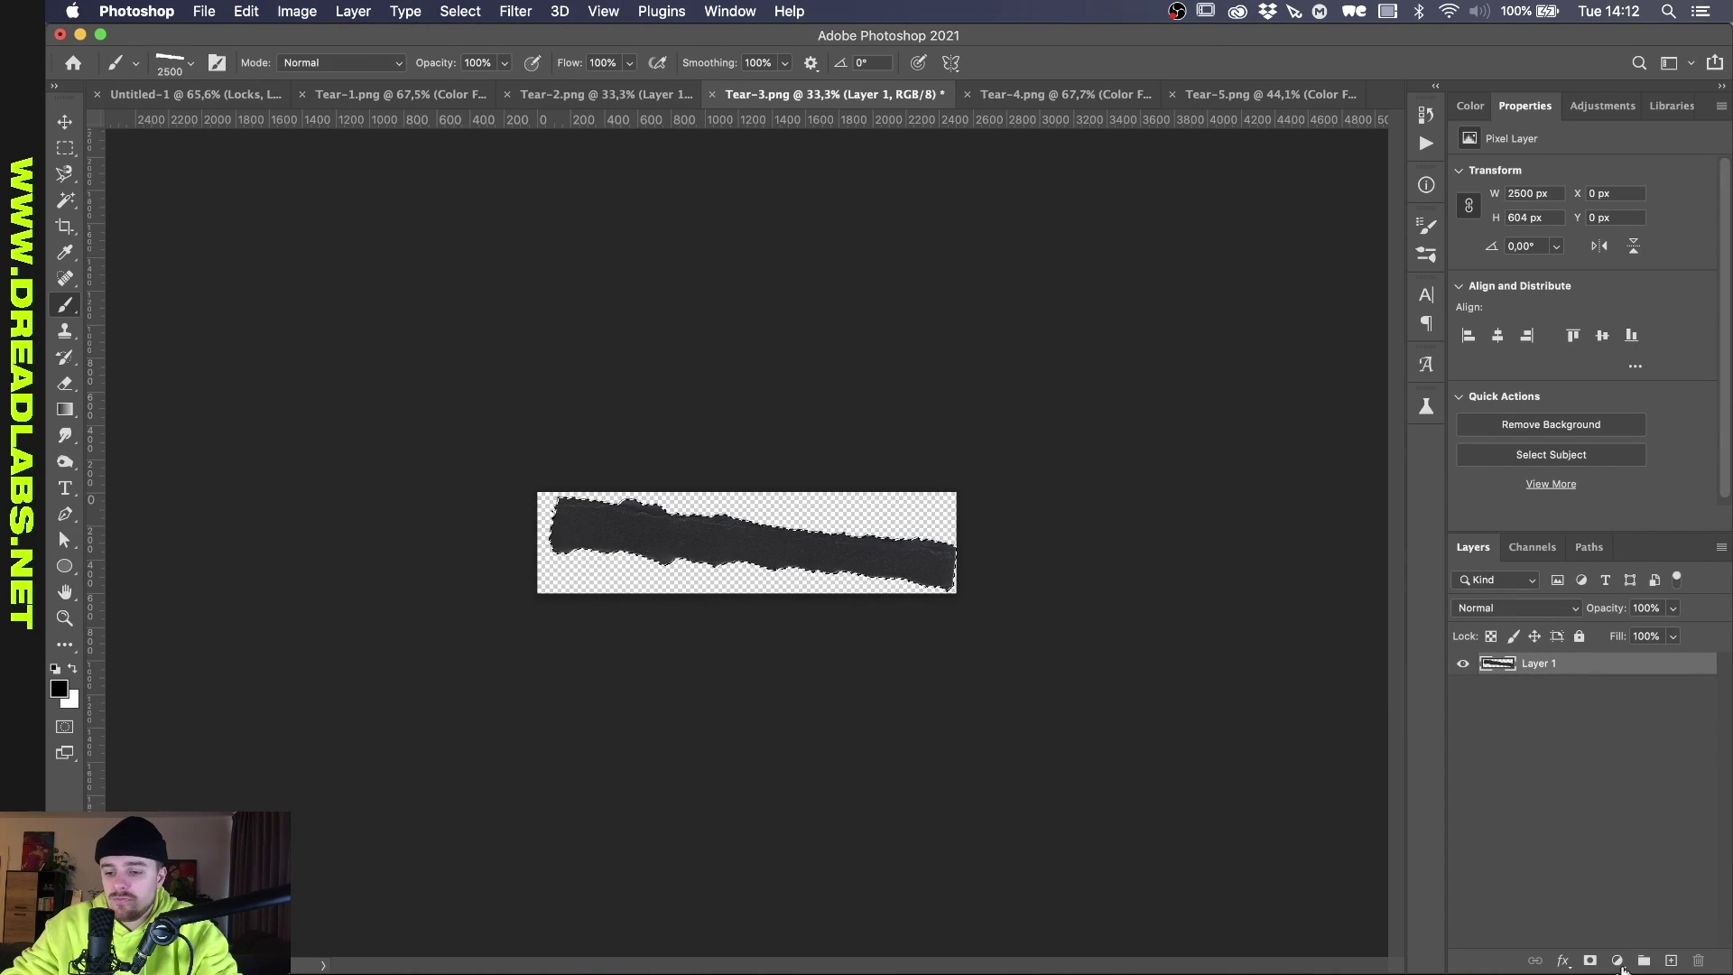
left_click(1617, 961)
left_click(1652, 562)
left_click(1530, 666, "super")
left_click(245, 12)
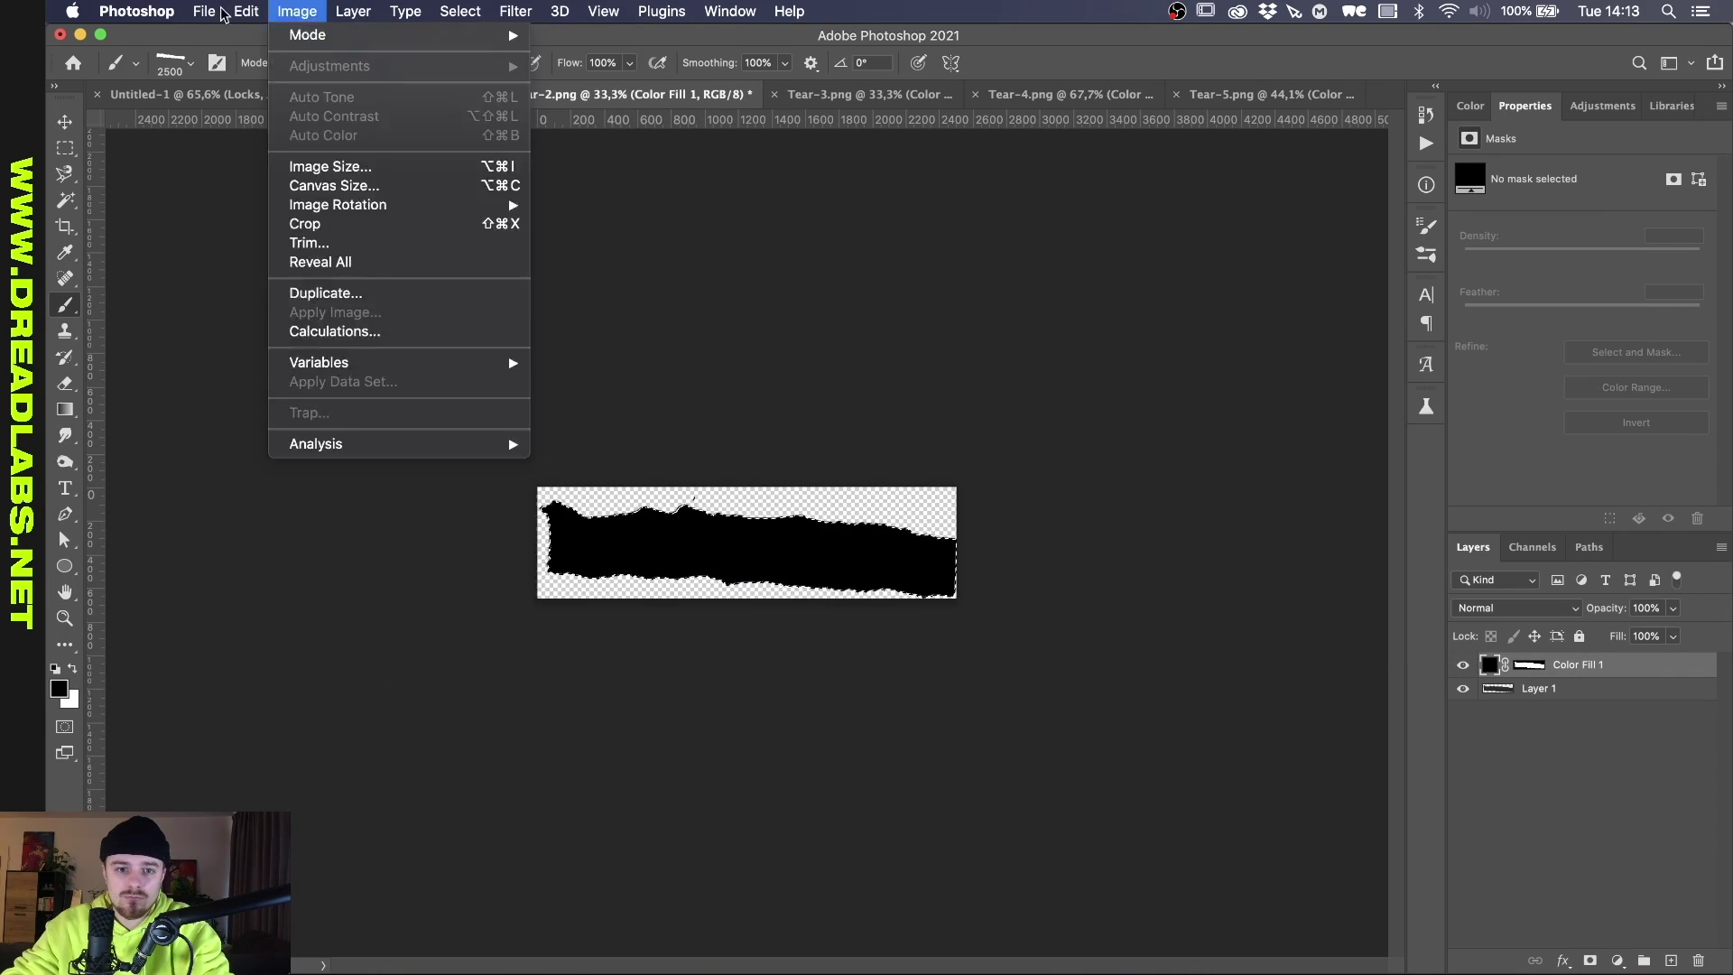
left_click(190, 62)
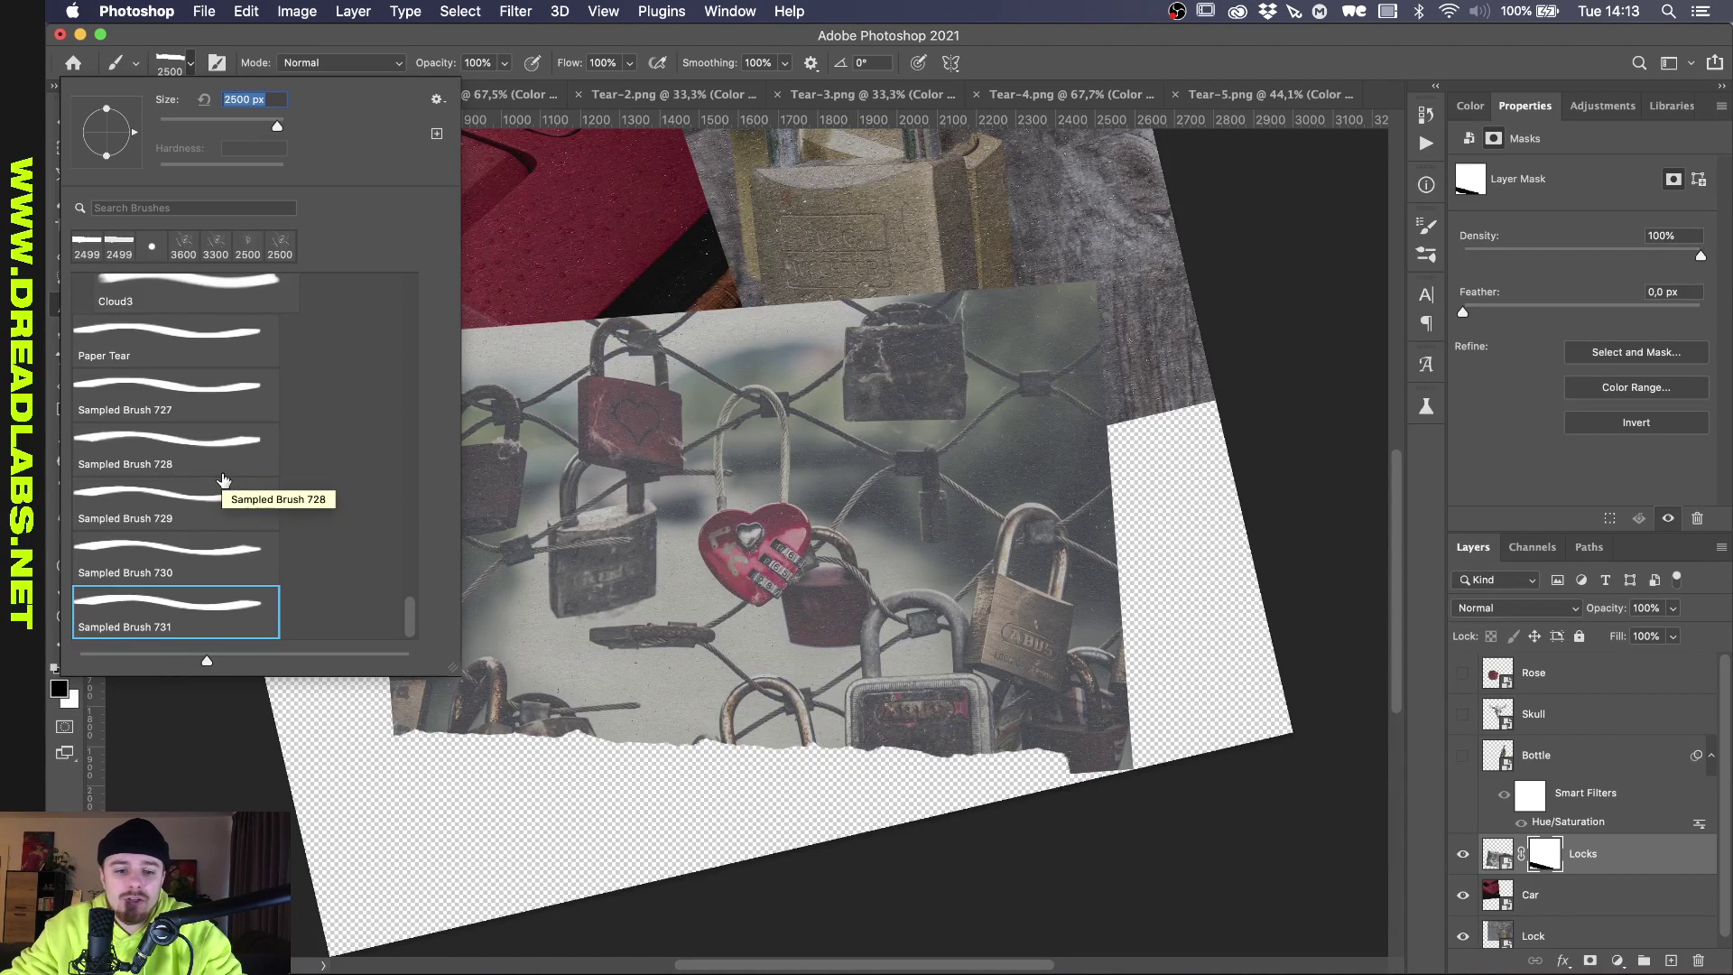
Pick Sampled Brush 729 at 2000 px and rotate the view to the Locks photo's edge.
left_click(185, 562)
left_click(185, 510)
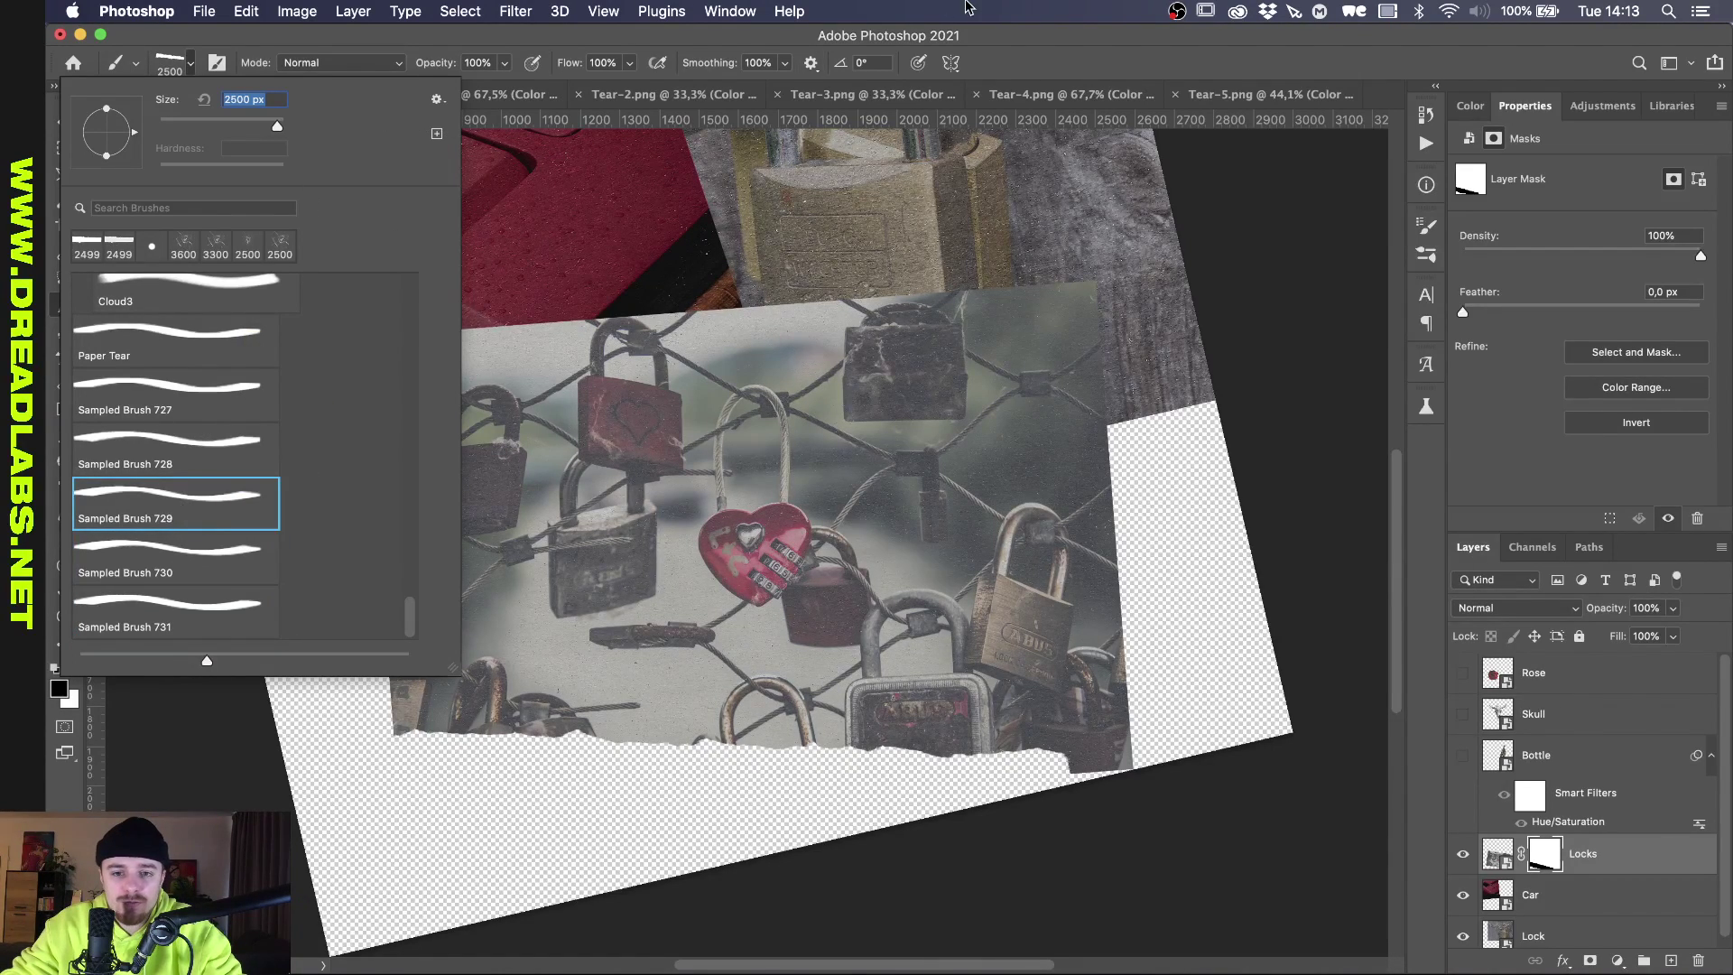
left_click(1027, 38)
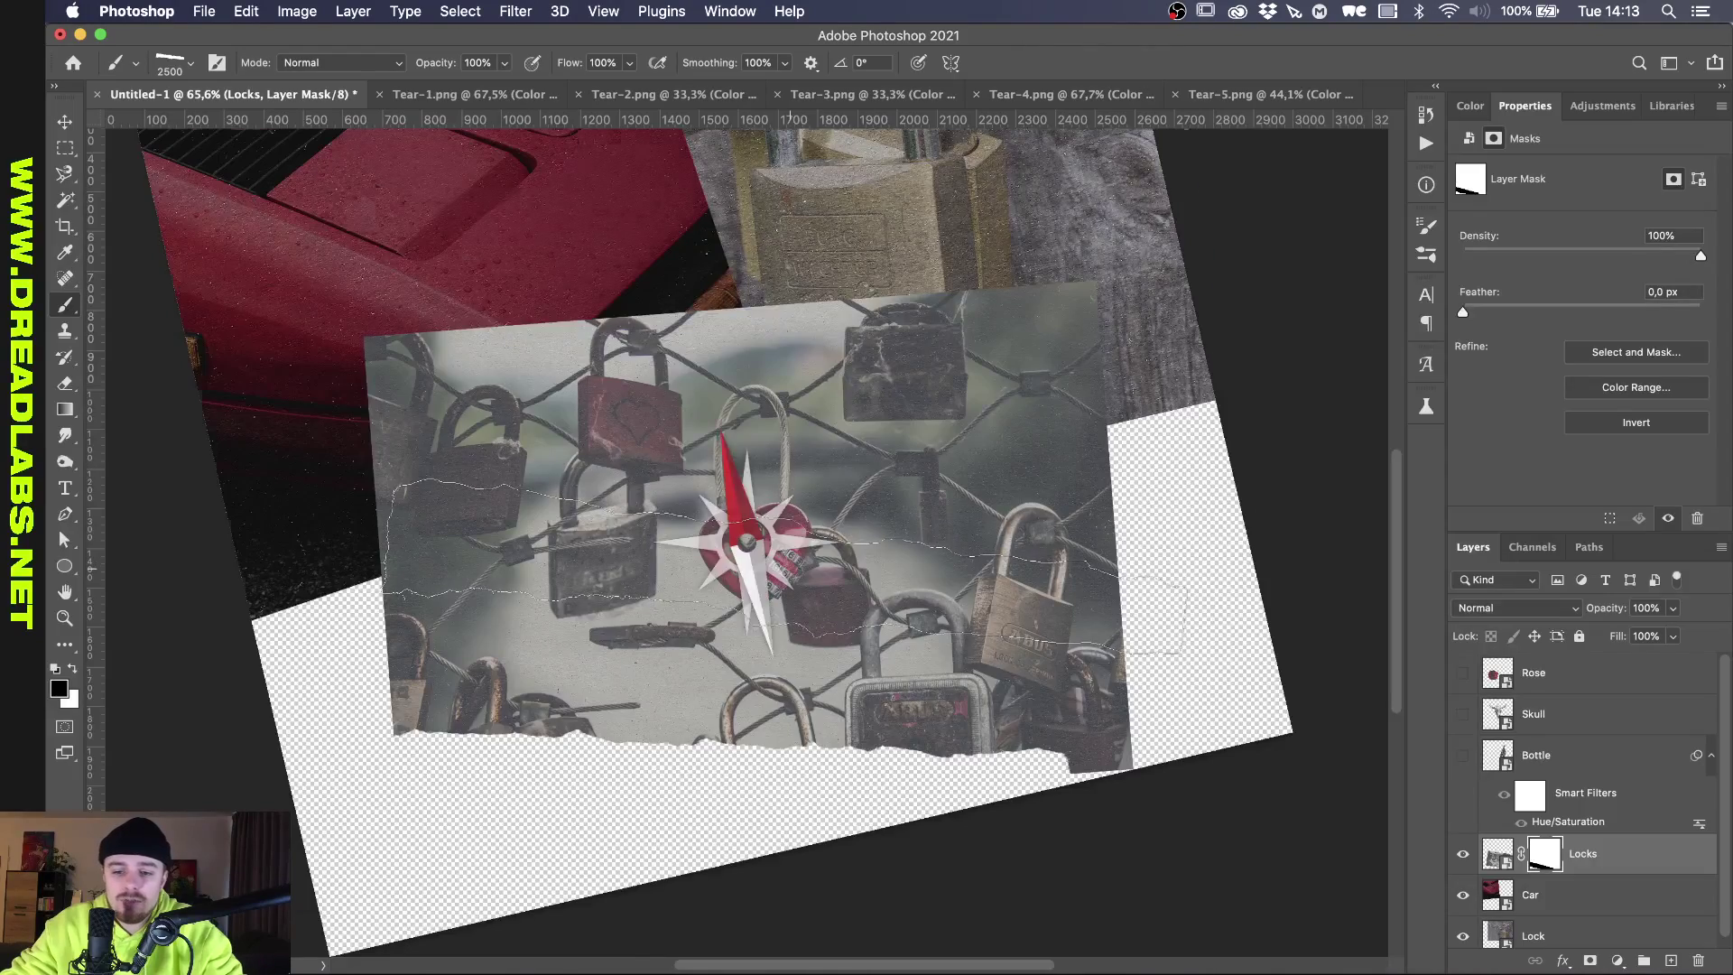
scroll(785, 567, "down", 6)
scroll(786, 567, "down", 2)
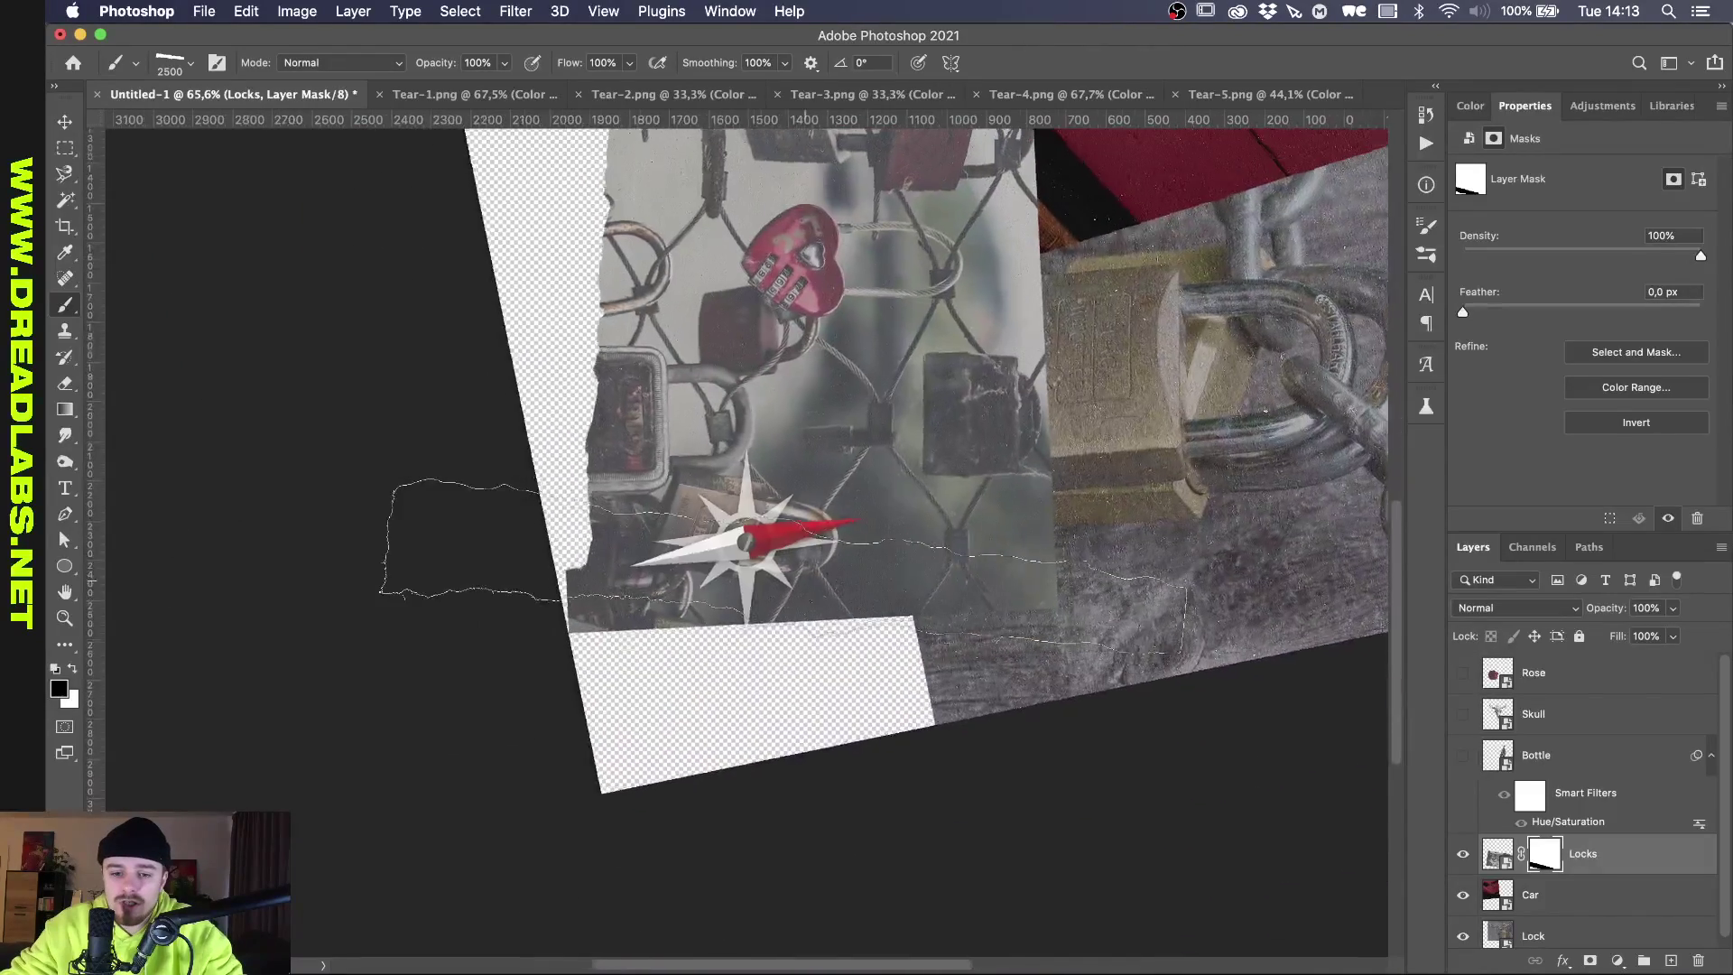
scroll(783, 603, "down", 1)
key("bracketleft")
key("bracketleft")
key("bracketleft")
key("bracketleft")
key("bracketleft")
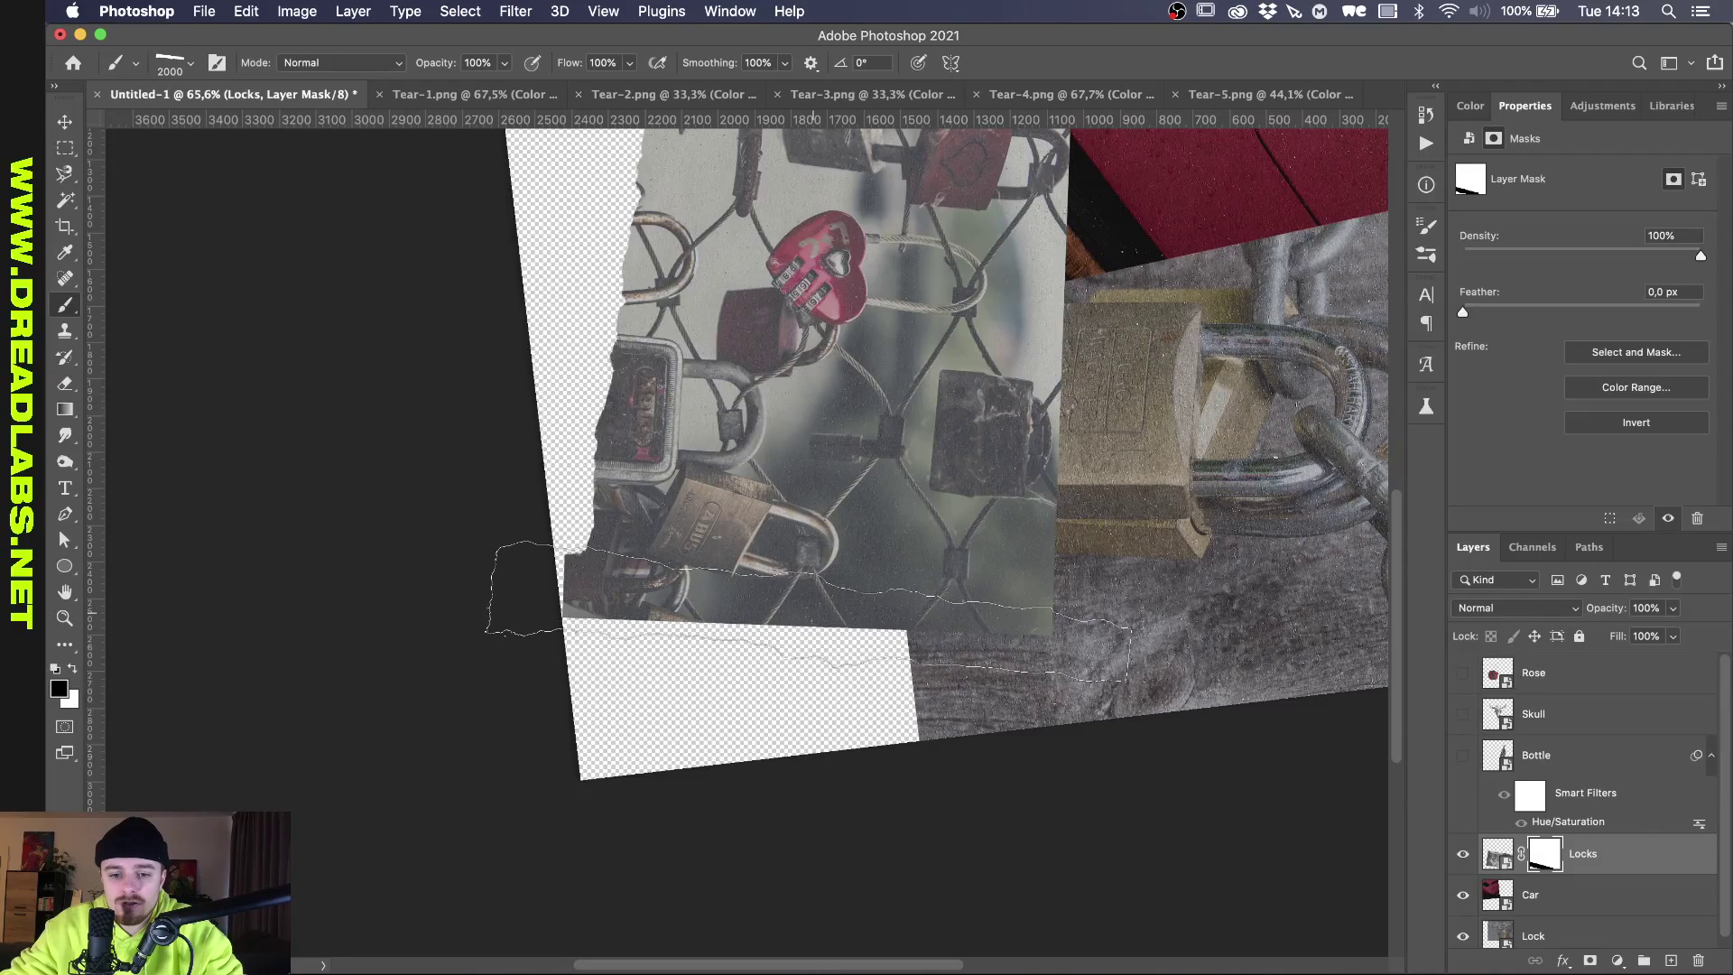
left_click_drag(812, 611, 817, 603)
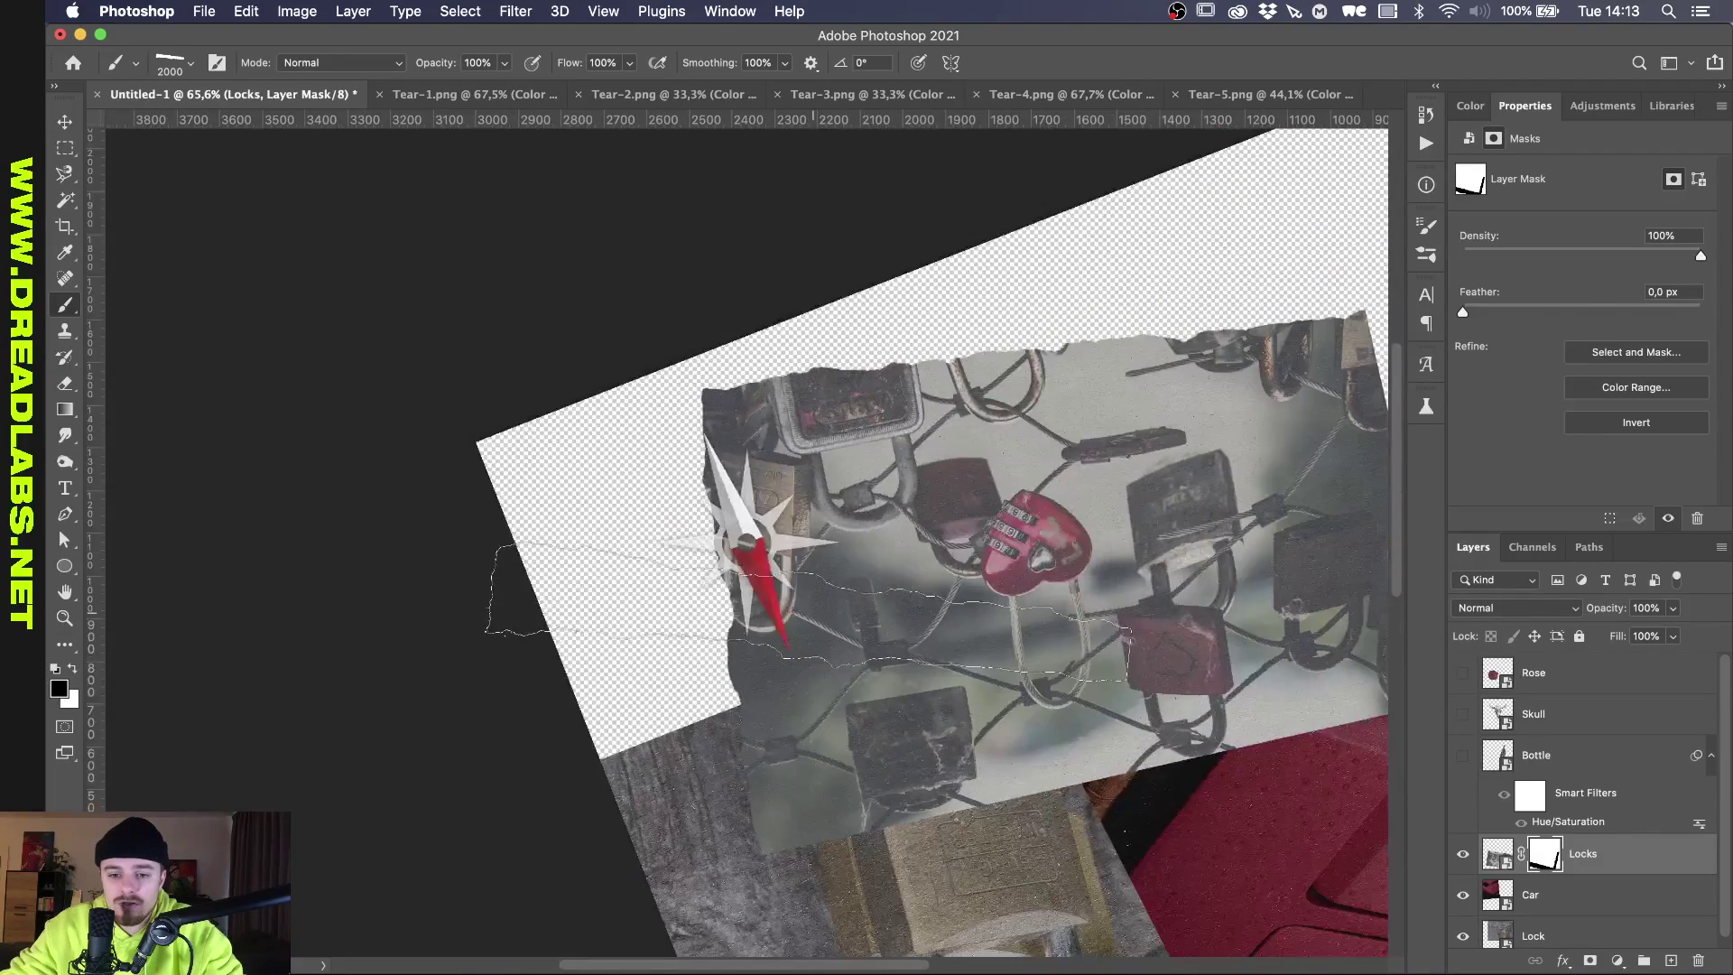
scroll(812, 612, "down", 3)
scroll(812, 611, "right", 3)
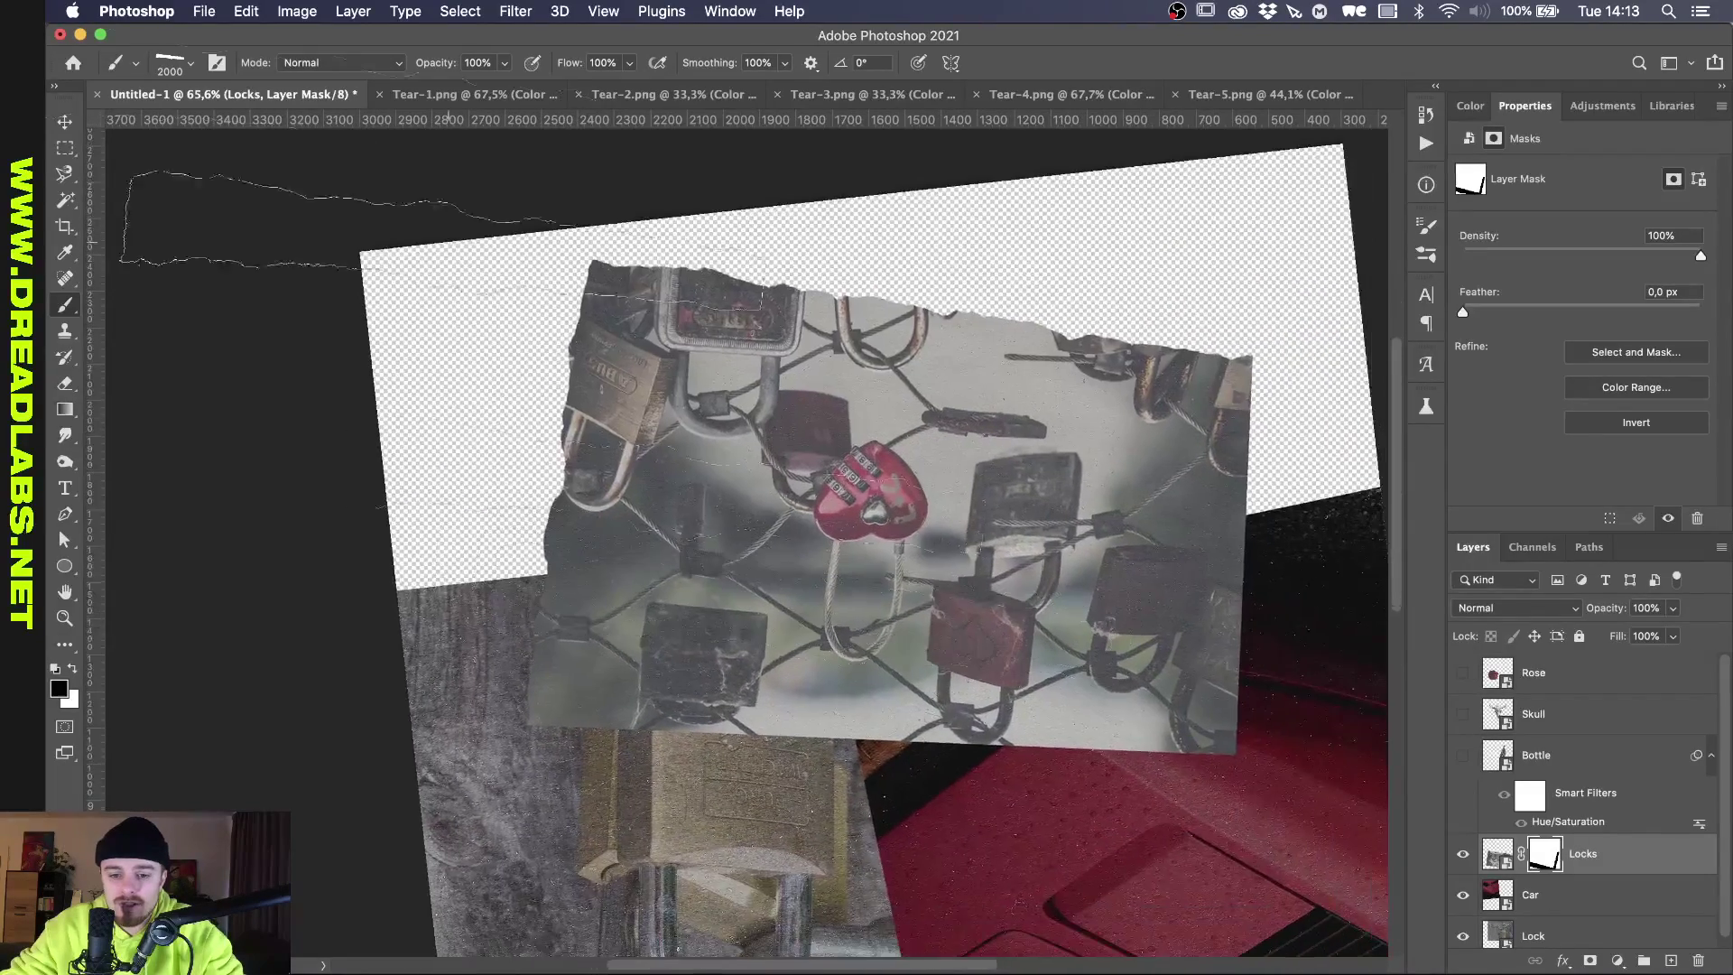
With Sampled Brush 730 at 2500 px, fill a torn area black on the Locks mask.
left_click(180, 65)
left_click(140, 557)
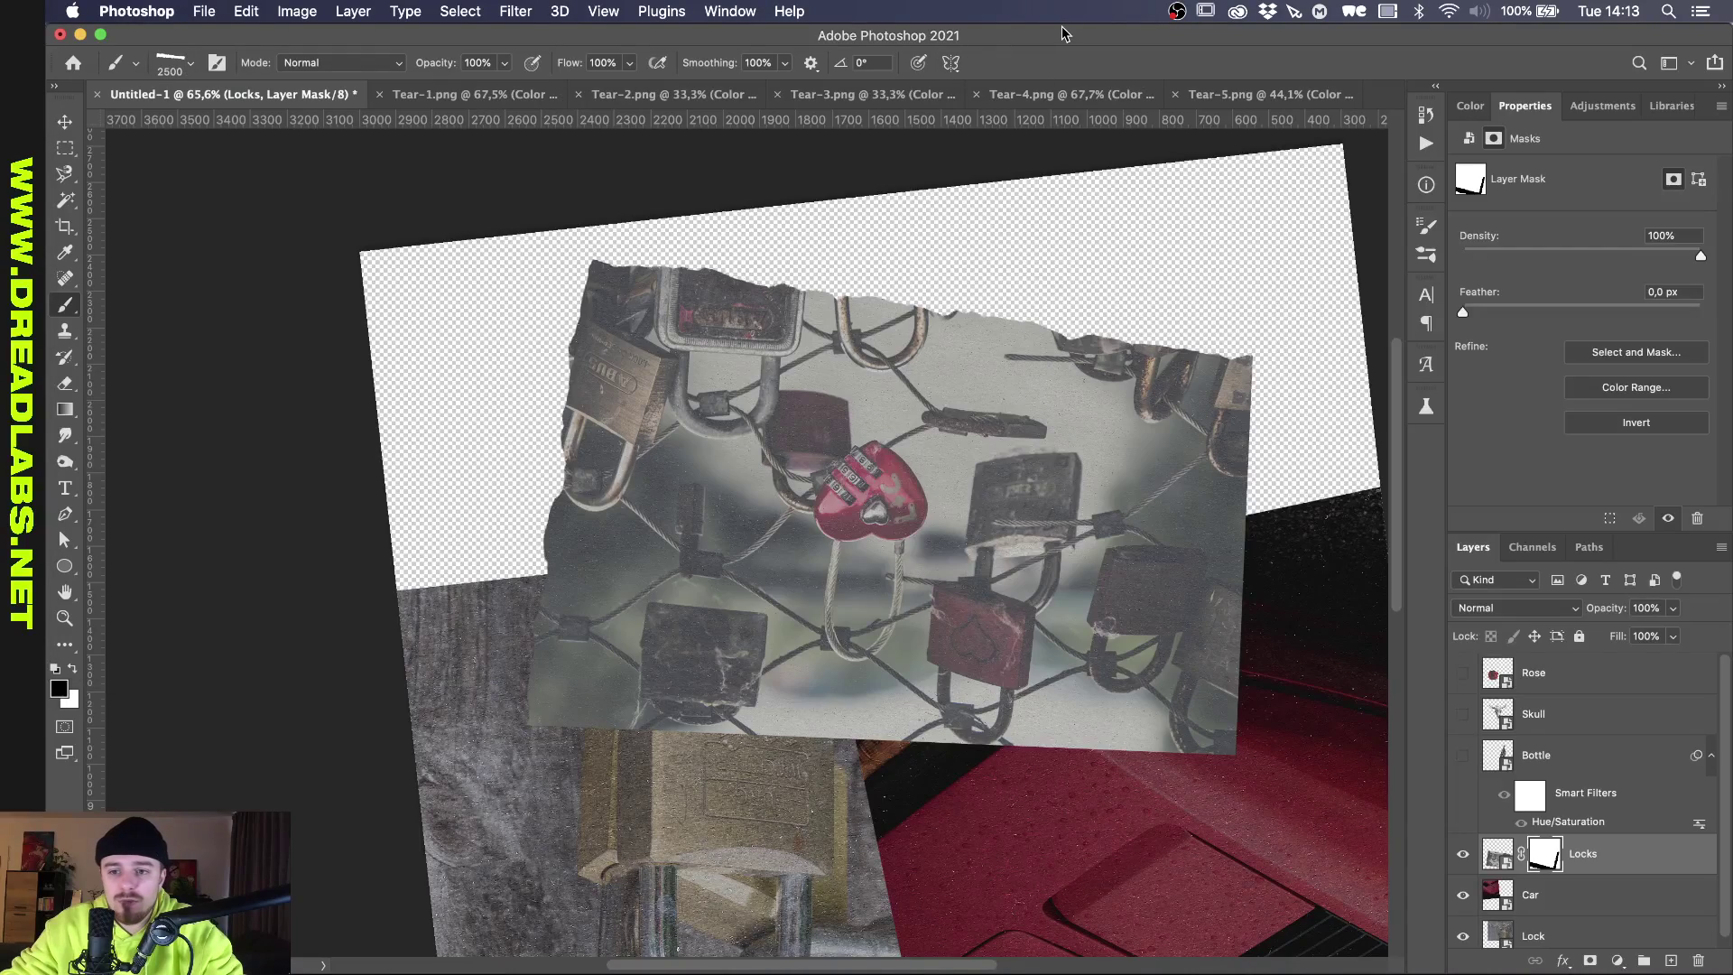
key("super+shift+d")
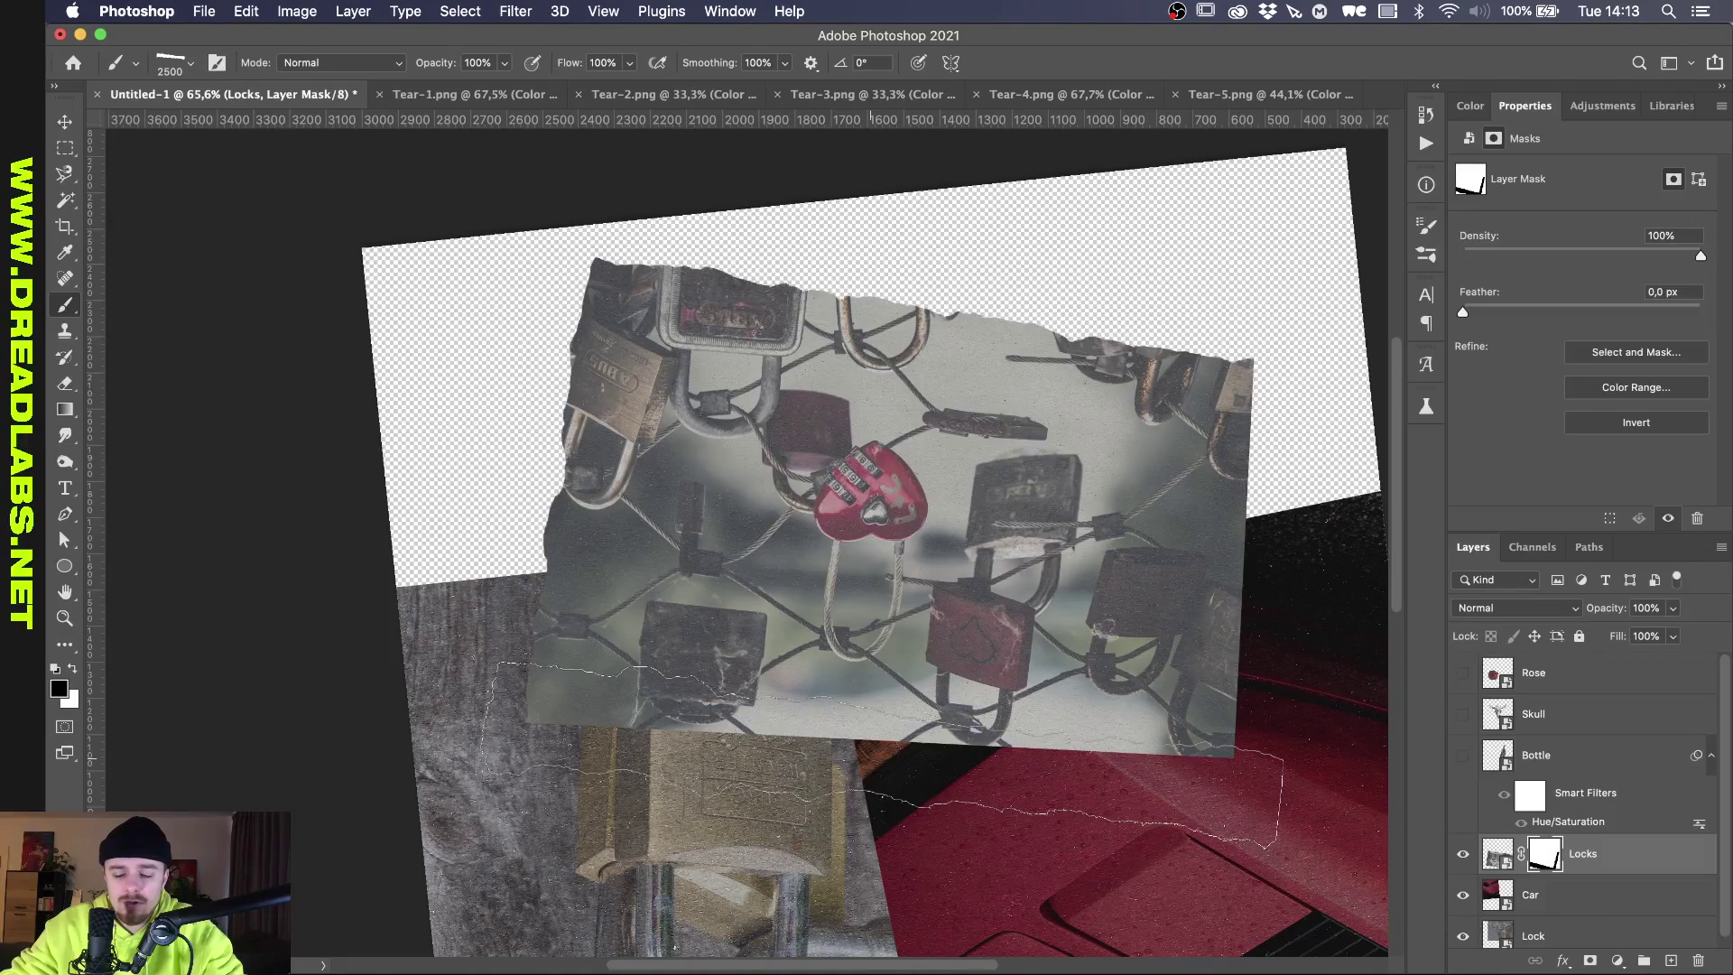
key("alt+BackSpace")
key("super+d")
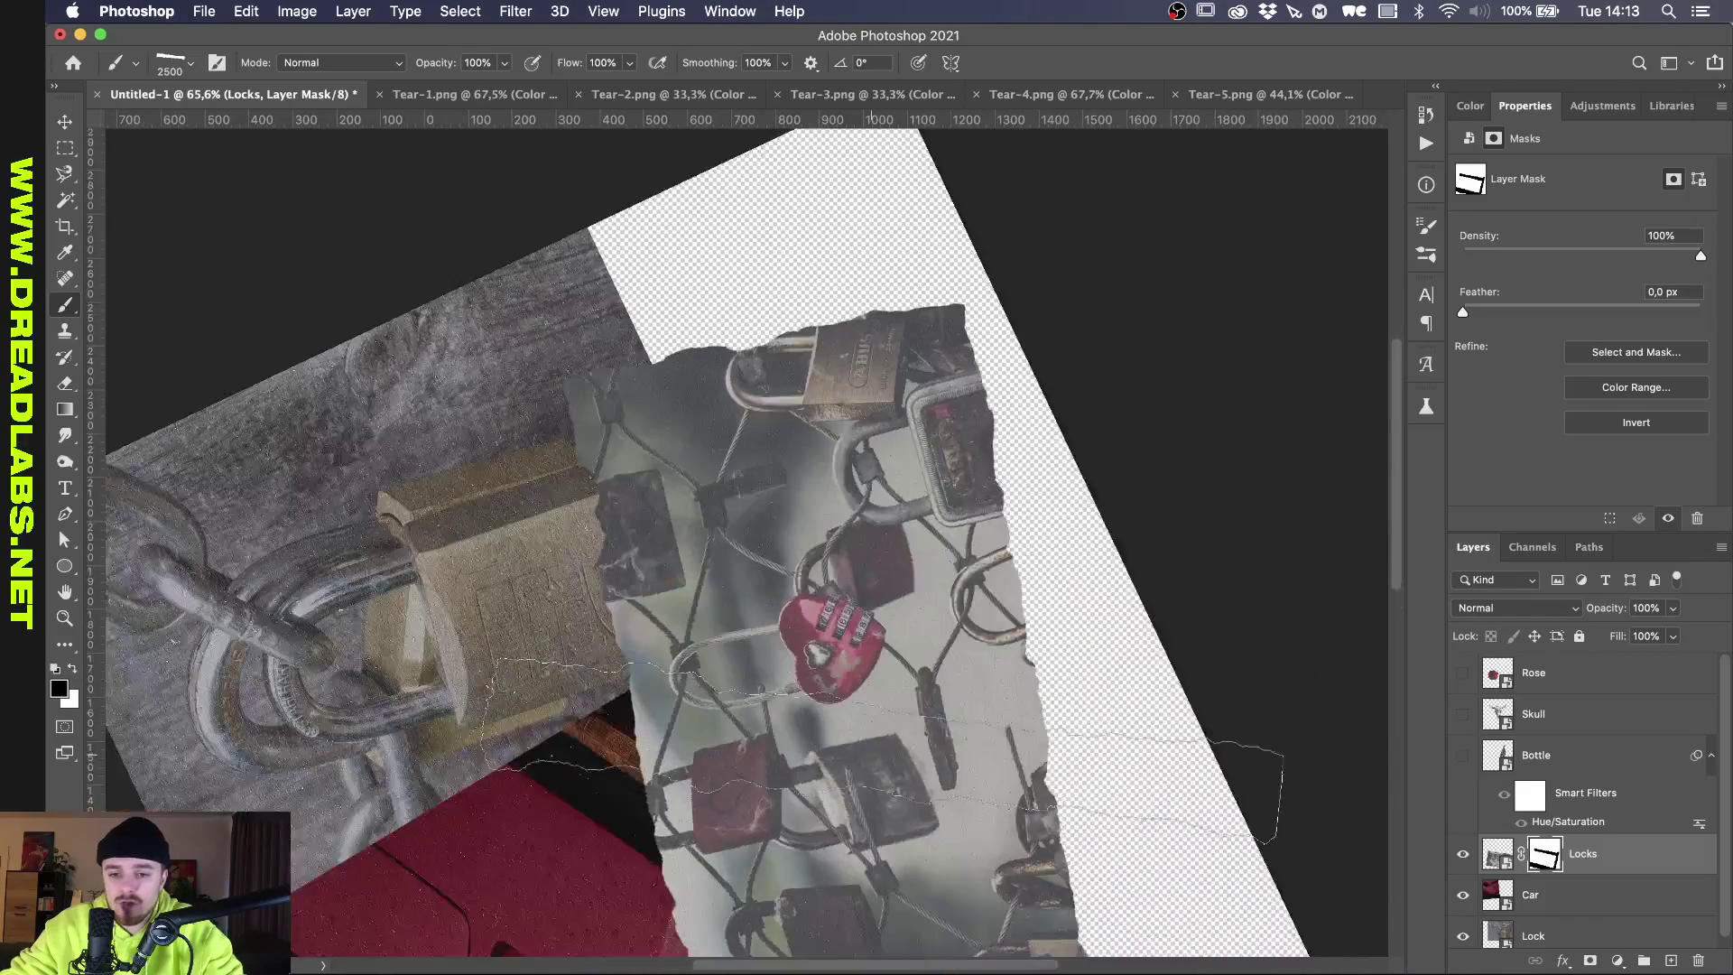
Tear the Locks photo's top edge on its mask, then hide the Locks layer.
scroll(872, 755, "down", 5)
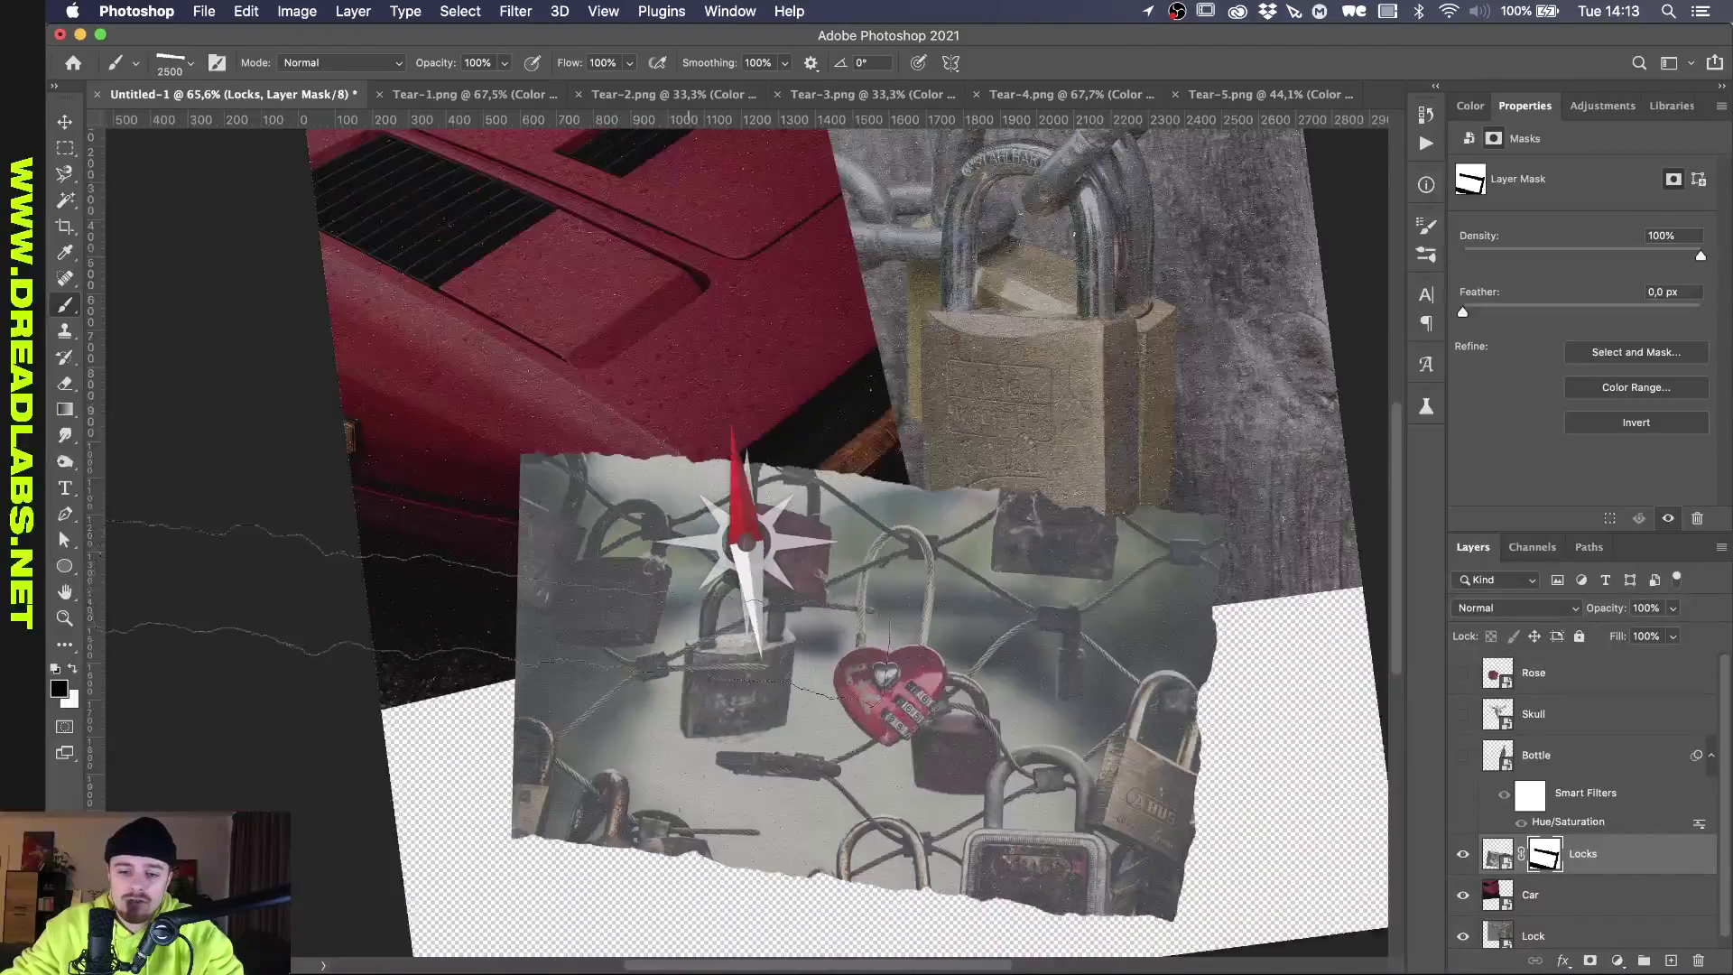
scroll(493, 614, "up", 5)
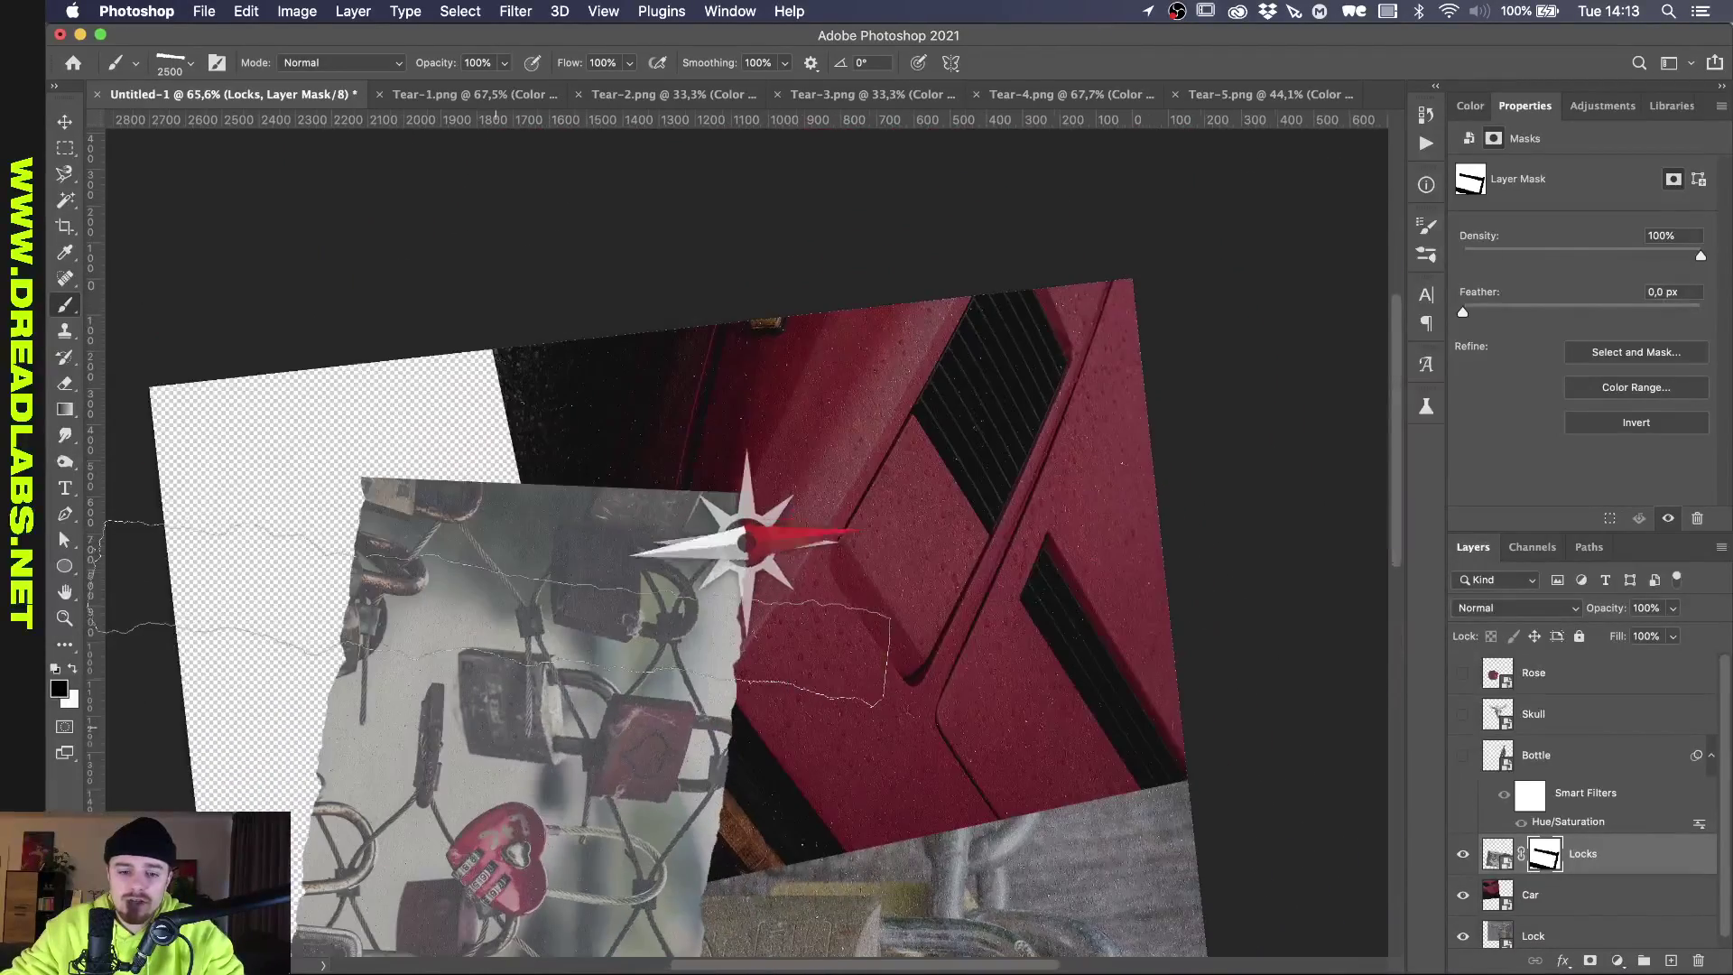
left_click(709, 481)
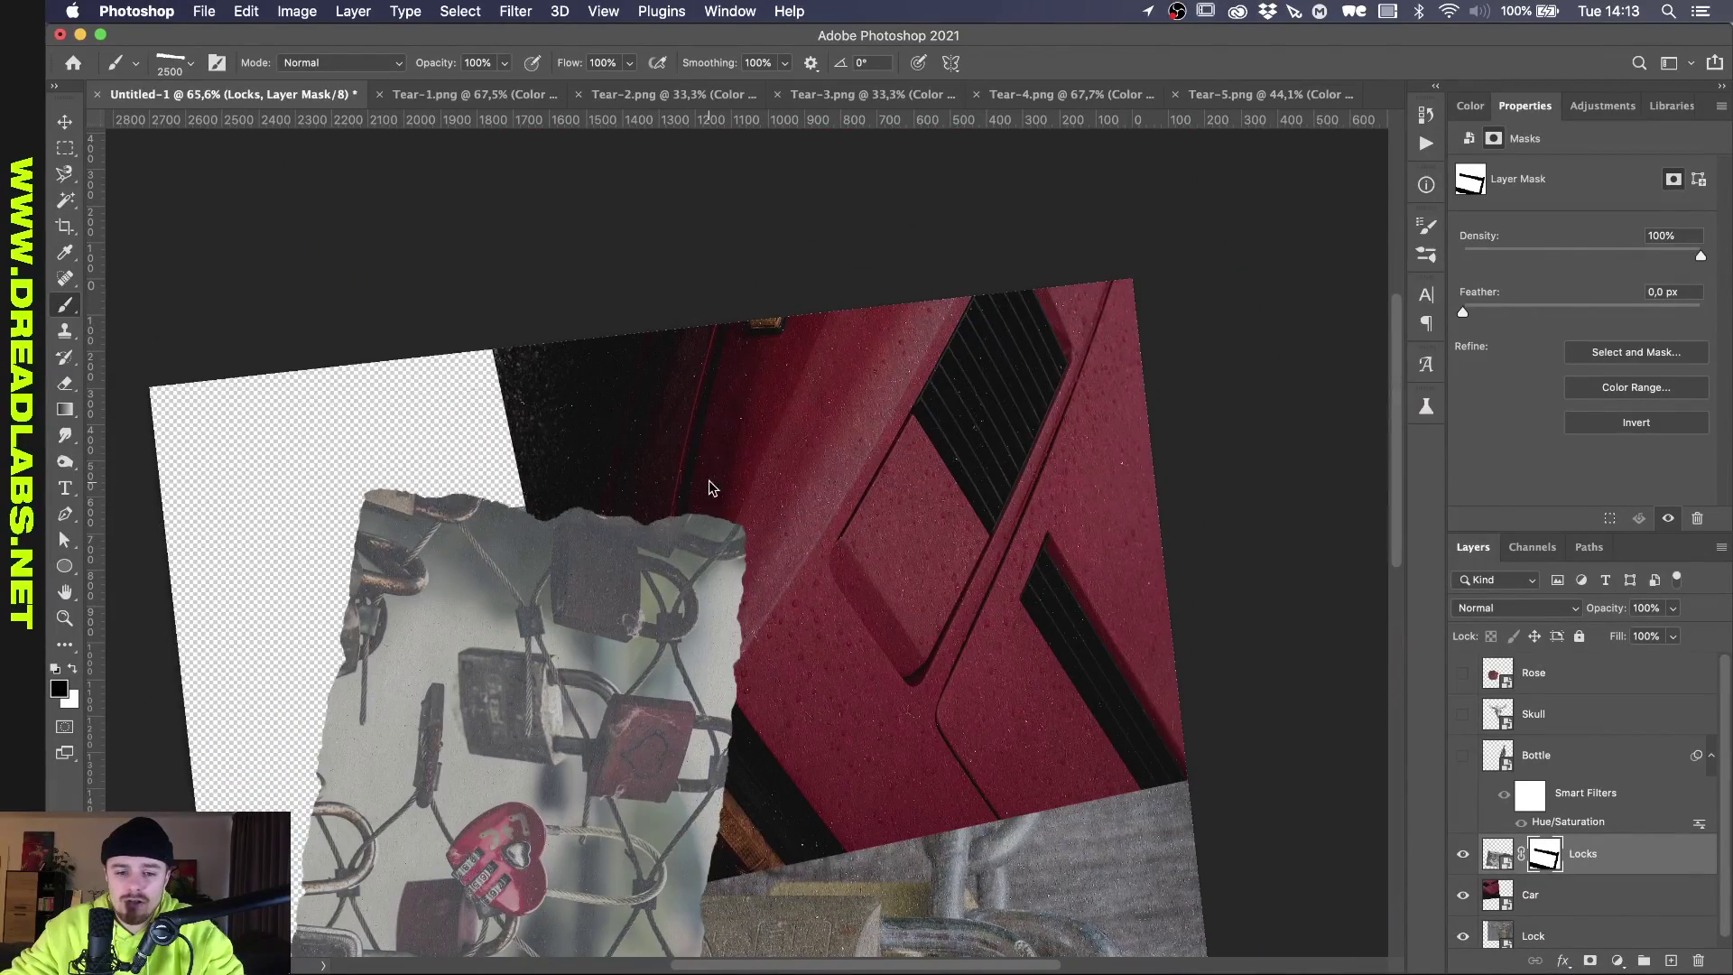
scroll(710, 482, "down", 9)
scroll(710, 482, "down", 5)
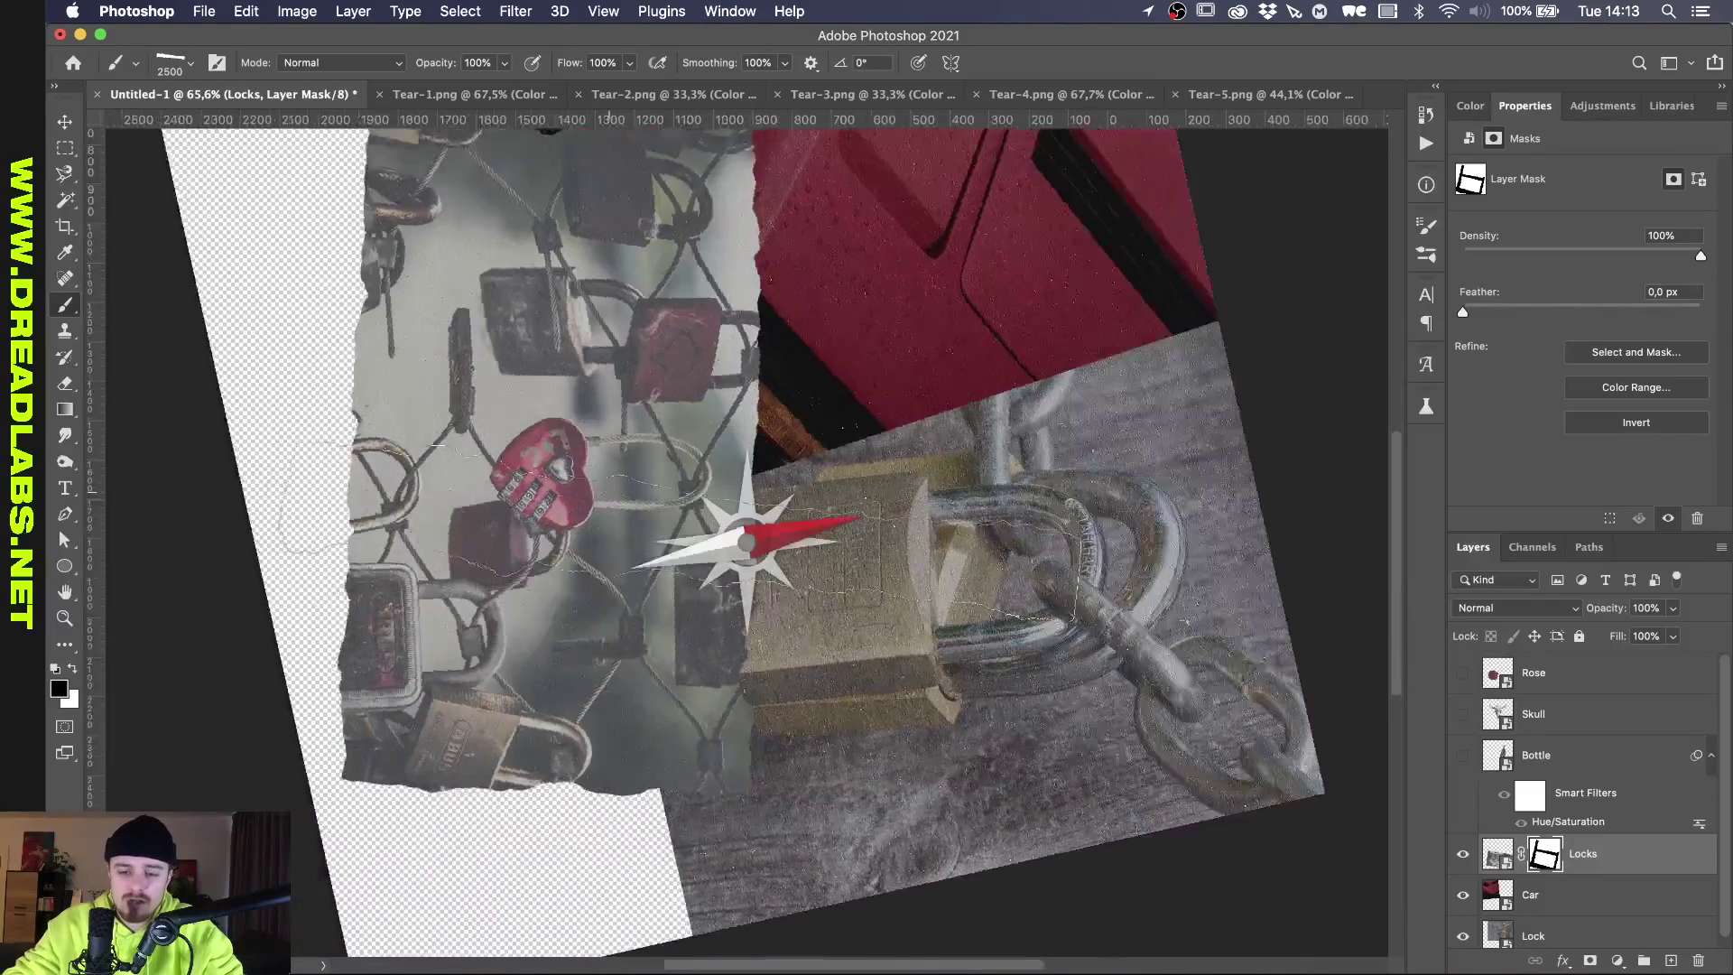
scroll(670, 544, "down", 3)
scroll(670, 544, "down", 3)
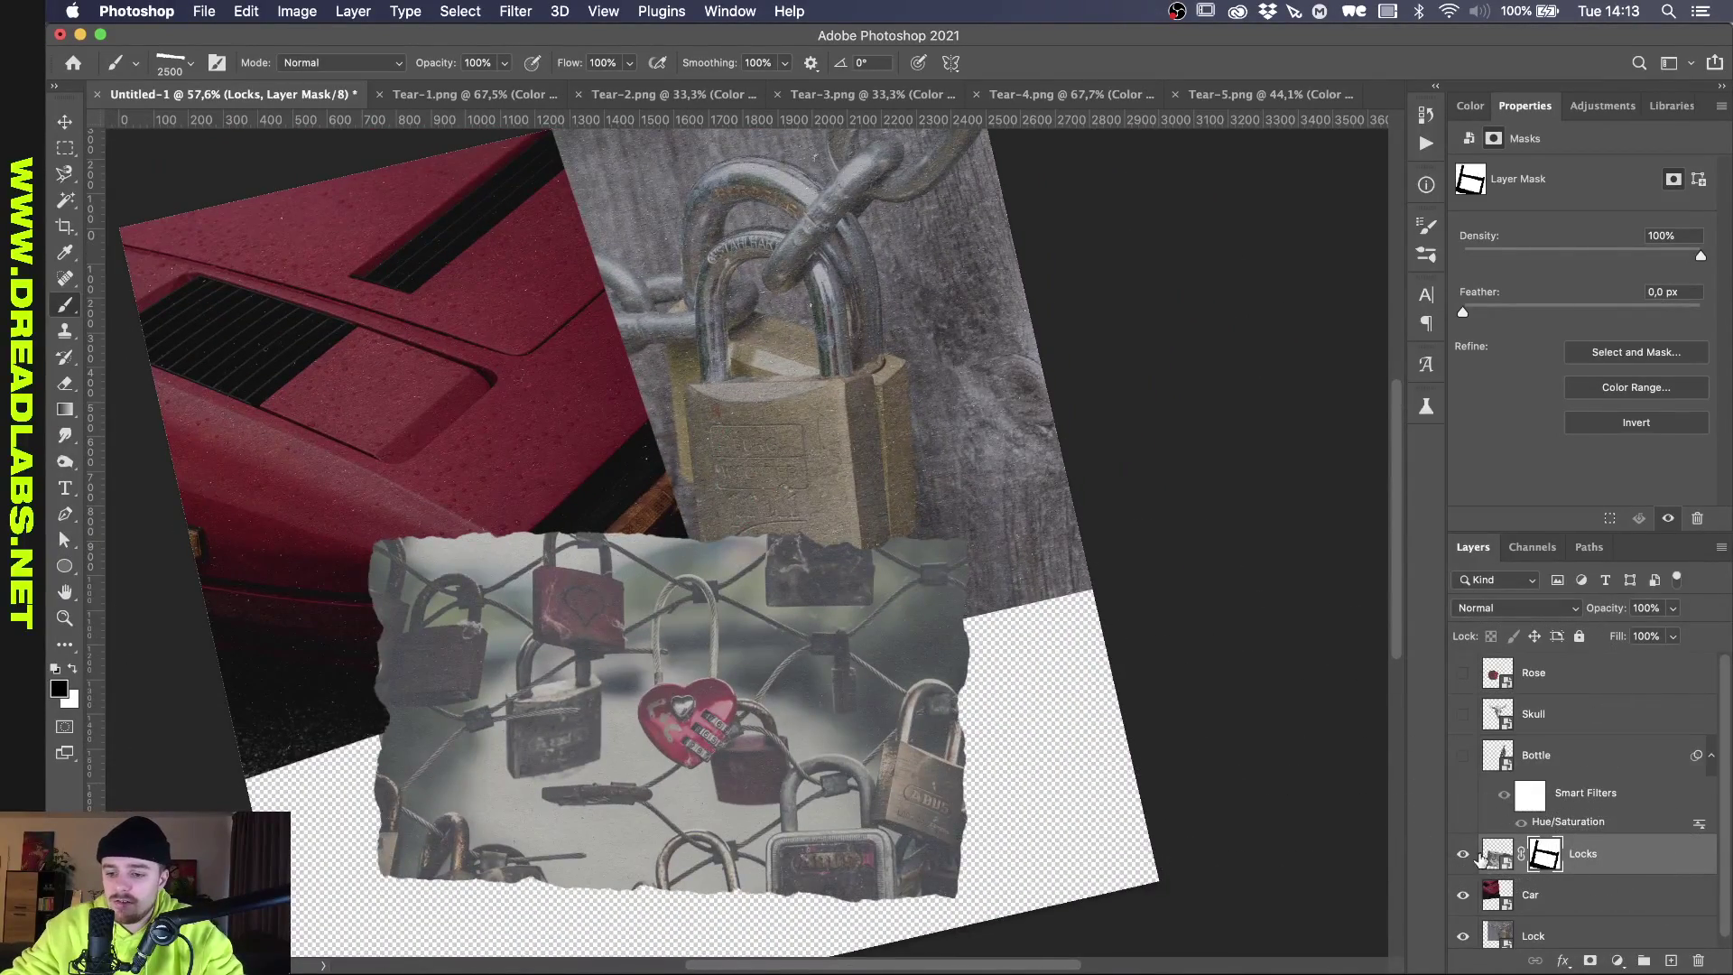
left_click(1463, 854)
Select the Car layer and bring up the torn brush presets for the car photo.
left_click(1553, 895)
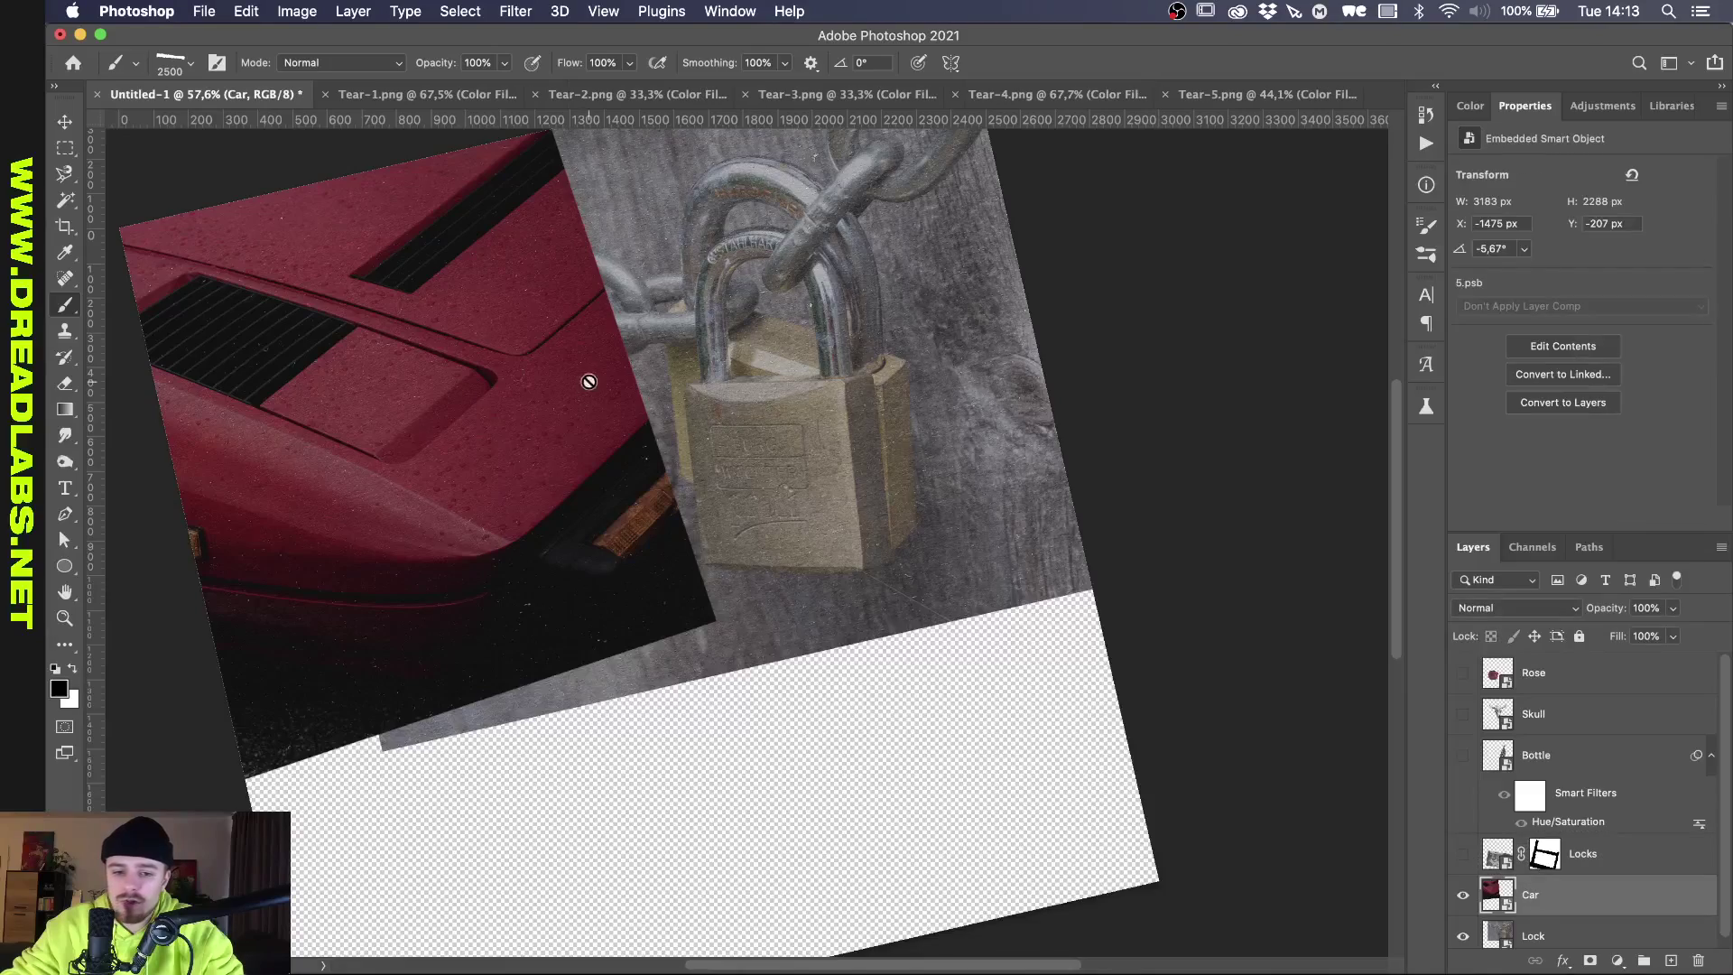
left_click(195, 68)
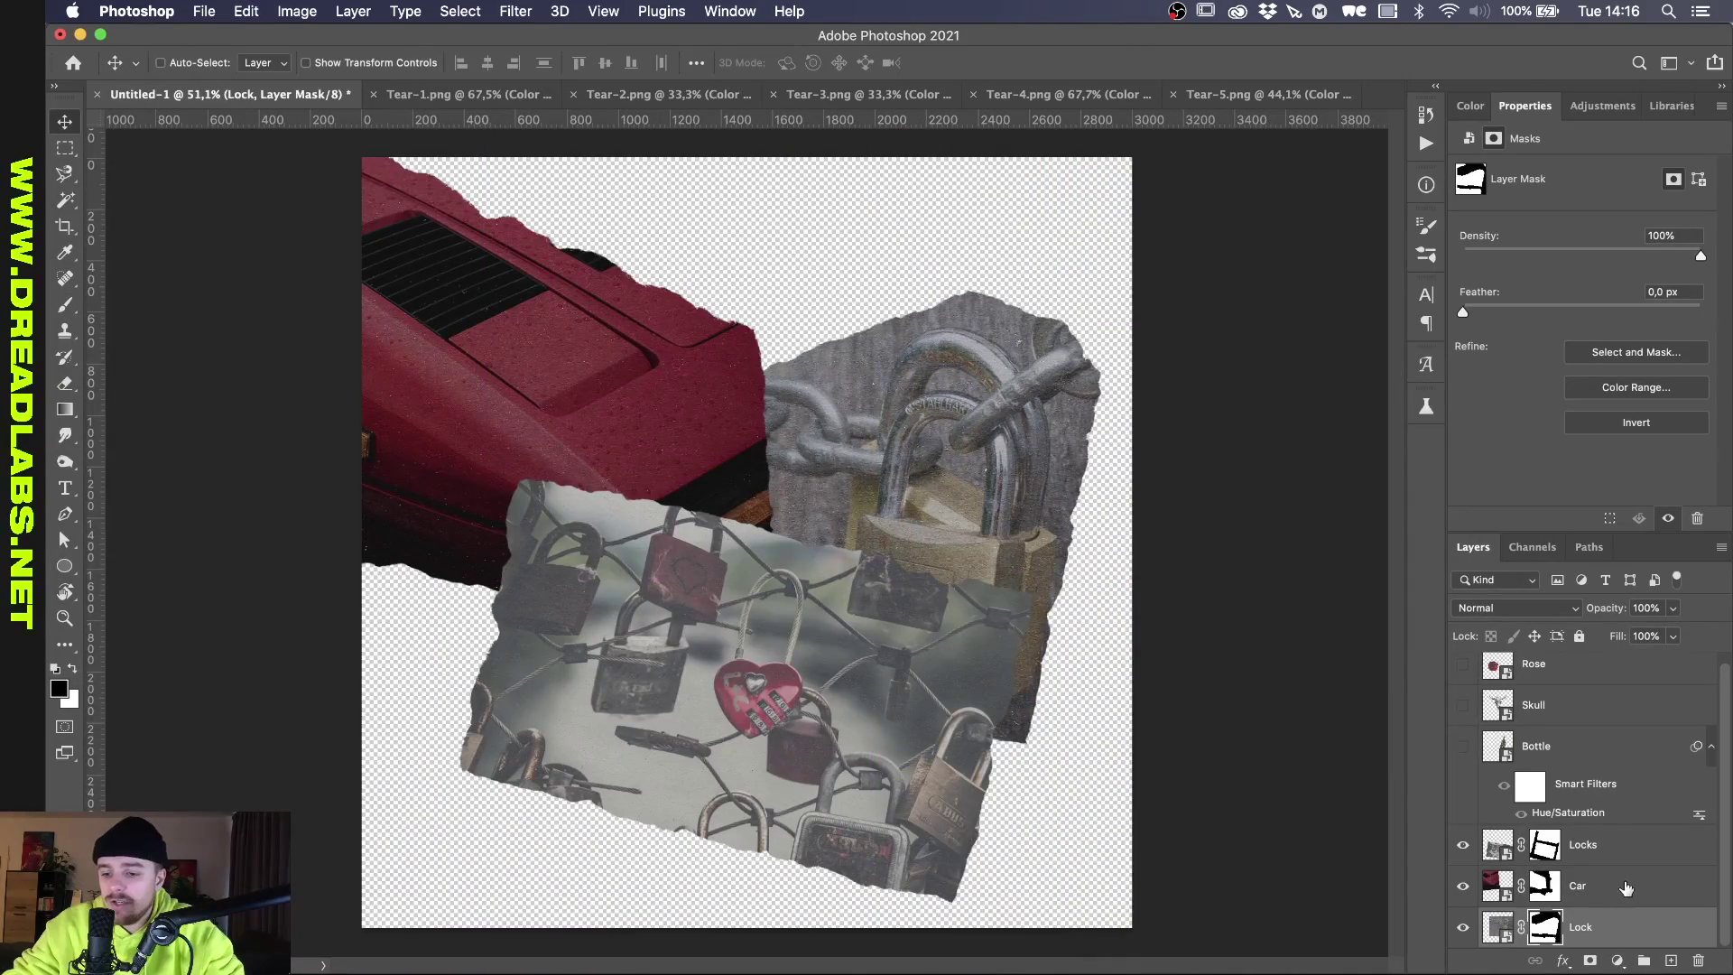
Move the padlocks photo up behind the car, and lower the car about 190 px.
left_click(1595, 853)
left_click_drag(838, 705, 874, 542)
key("super+bracketleft")
key("super+bracketleft")
left_click_drag(546, 366, 621, 587)
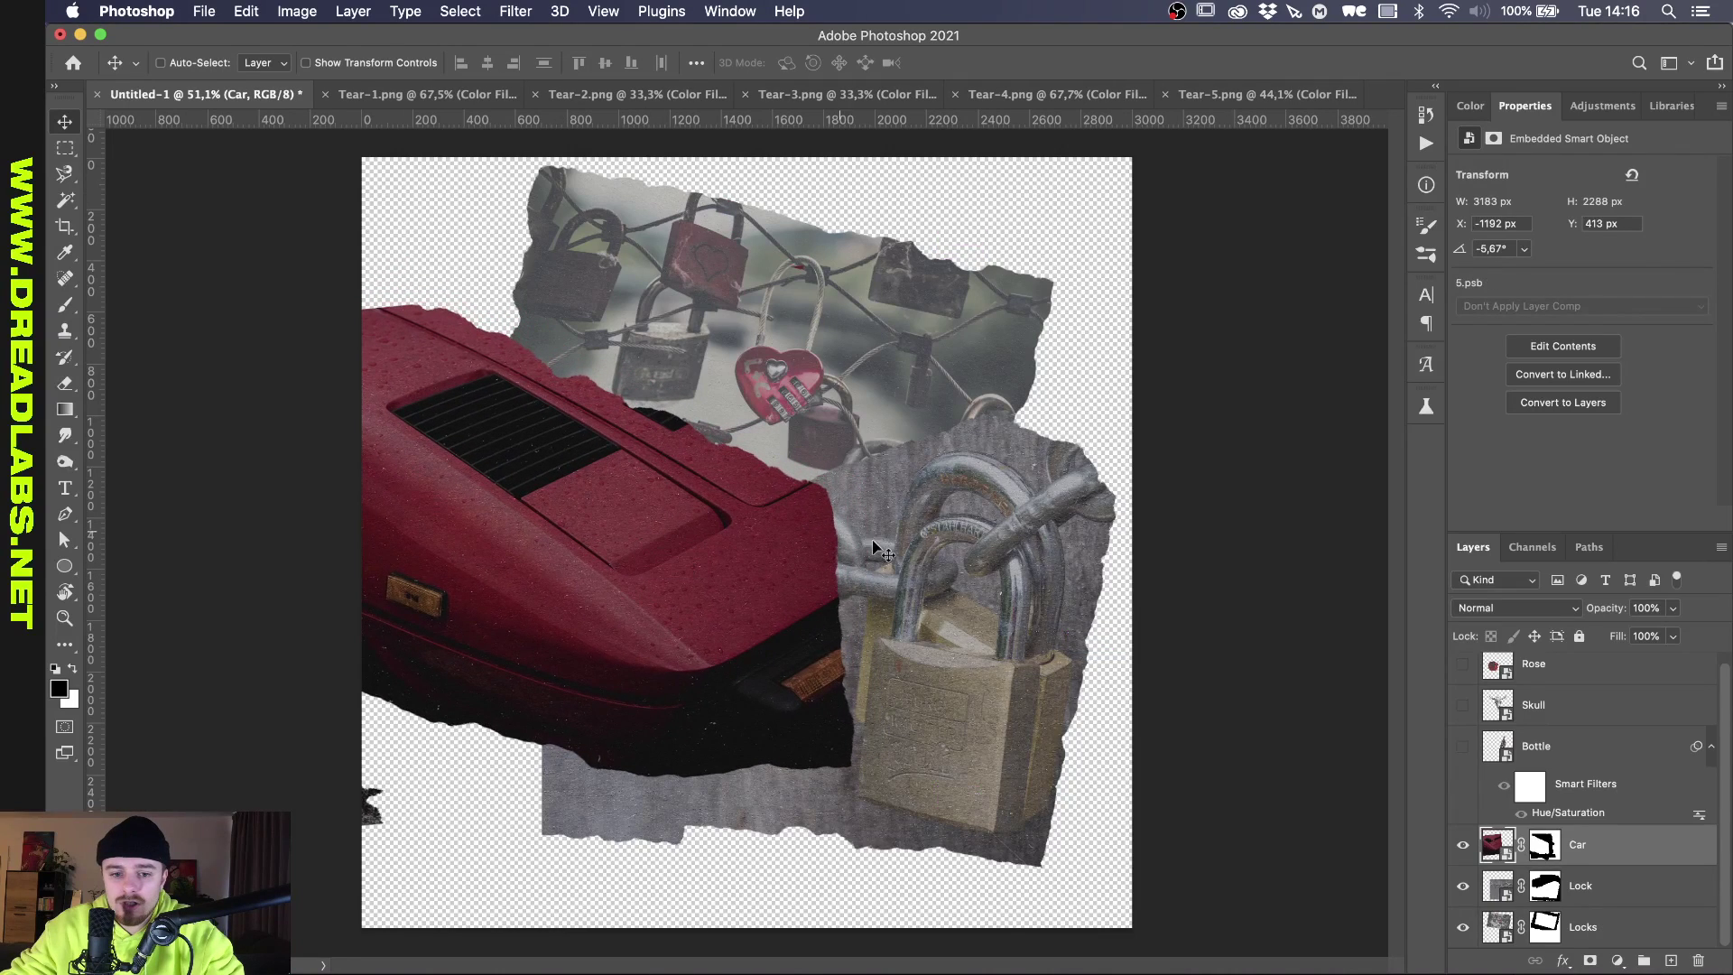
Load the large torn-paper brush on the car's mask and reset canvas rotation to 0°.
left_click(1543, 847)
key("b")
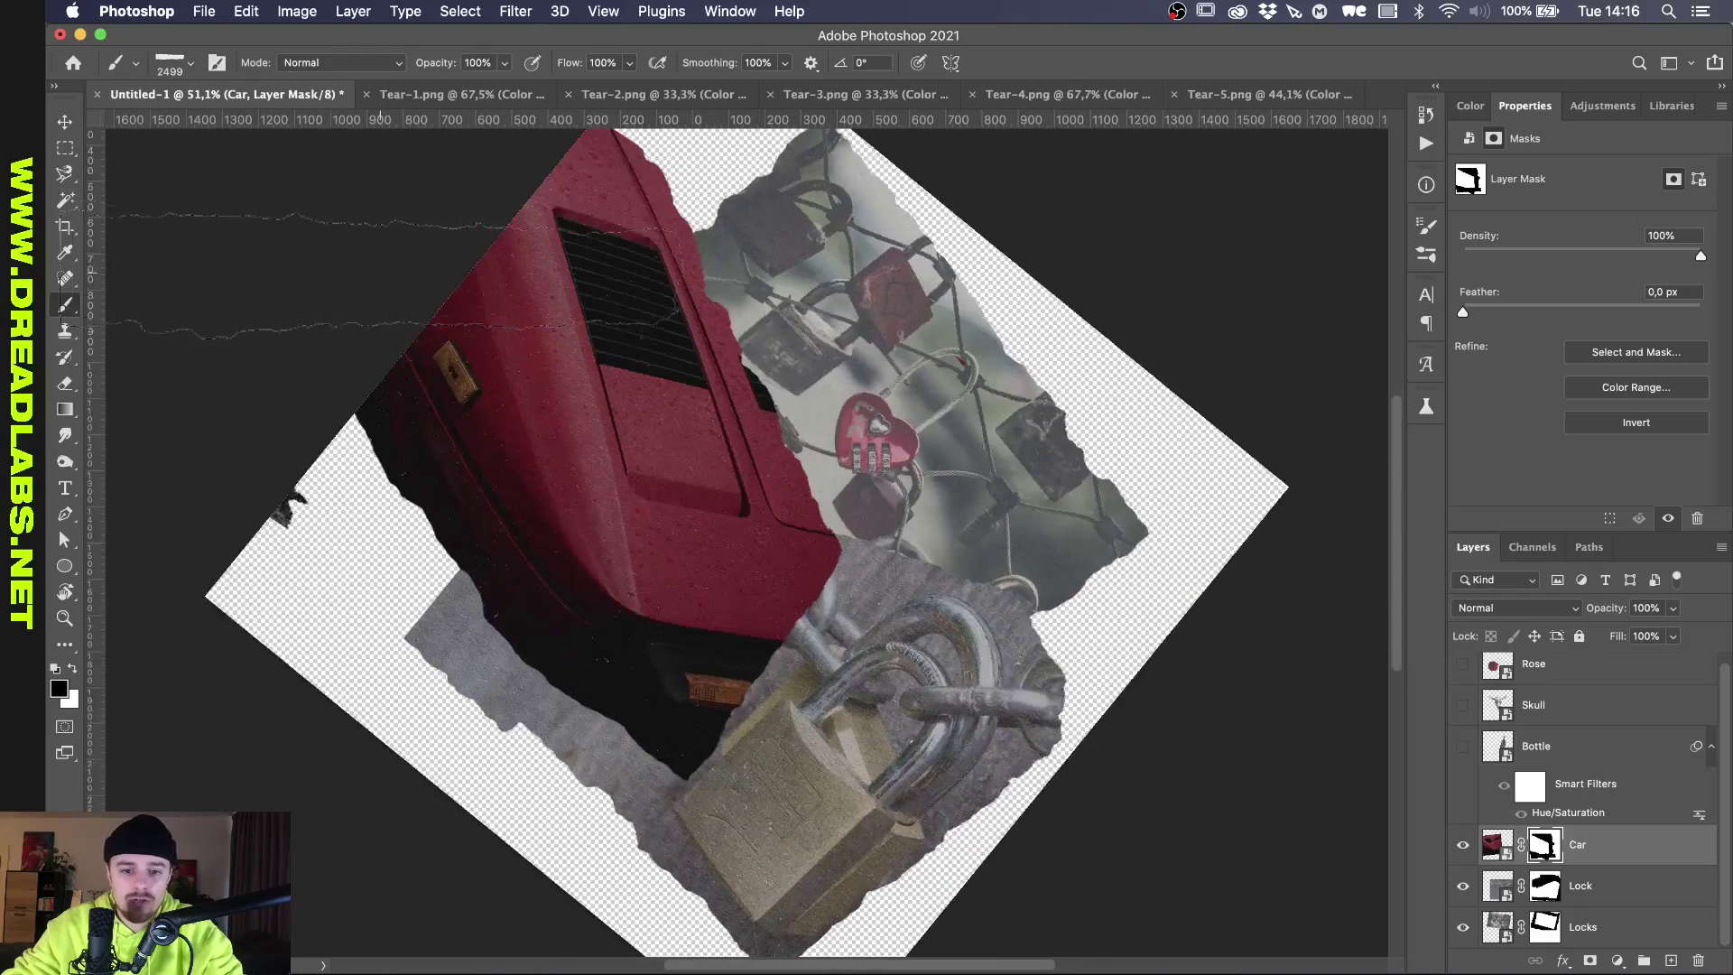
scroll(271, 253, "up", 2)
left_click(190, 64)
left_click(165, 605)
key("r")
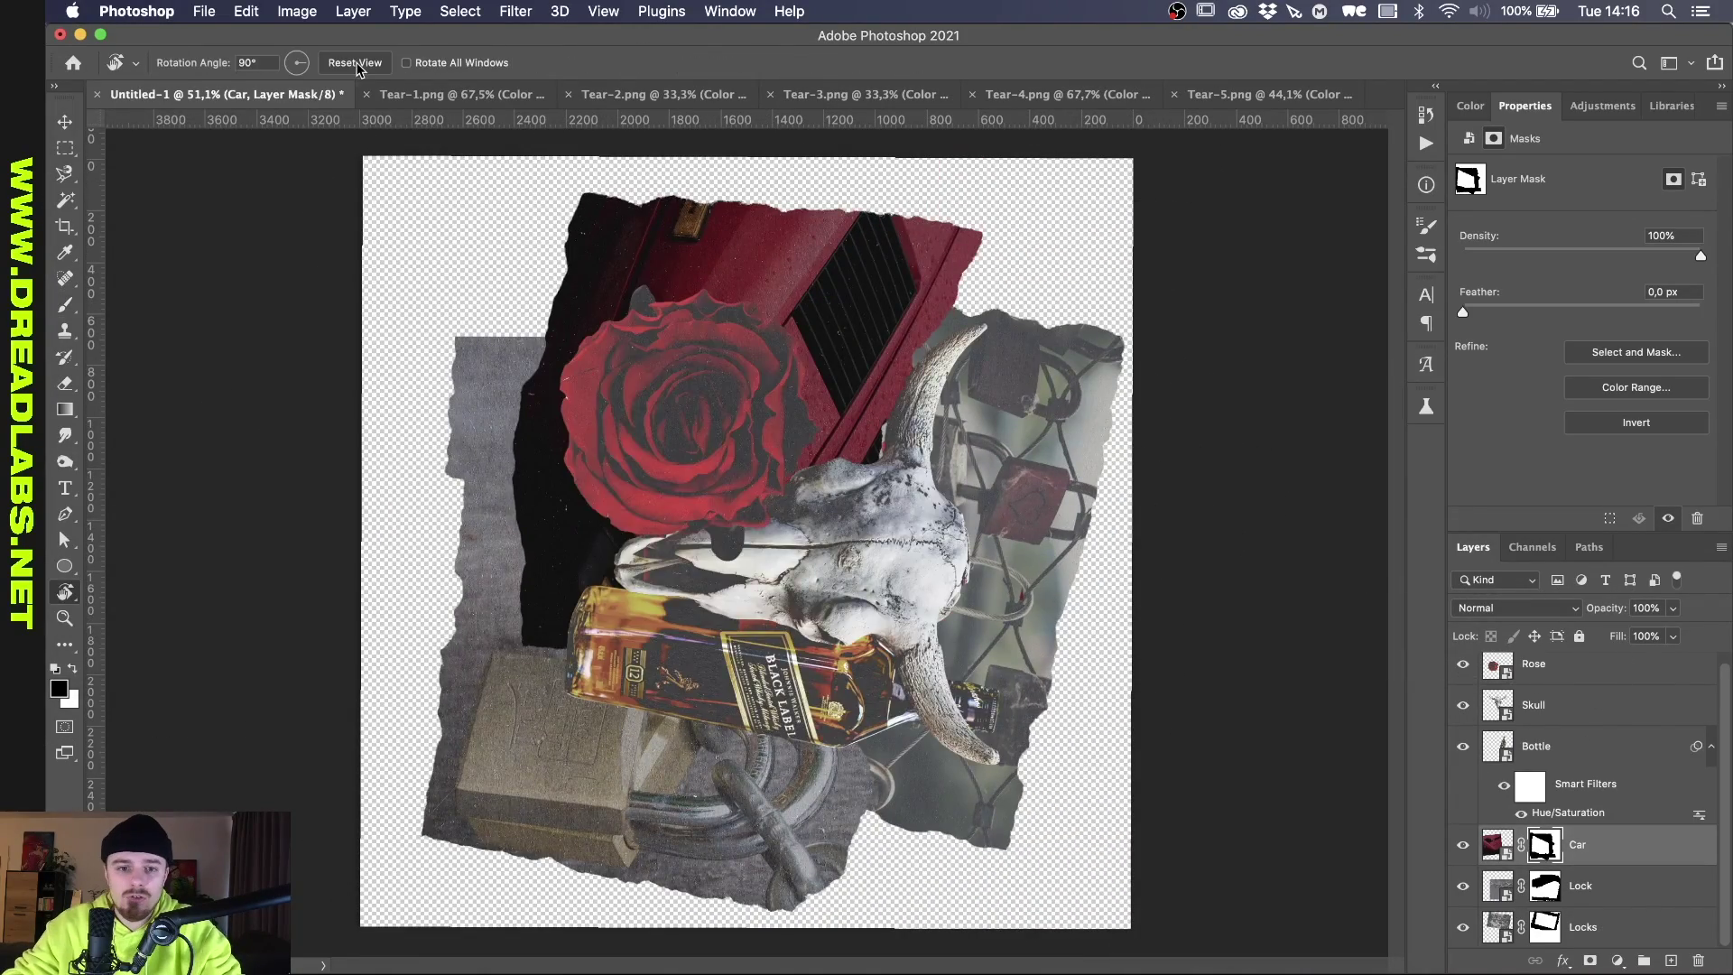
left_click(357, 64)
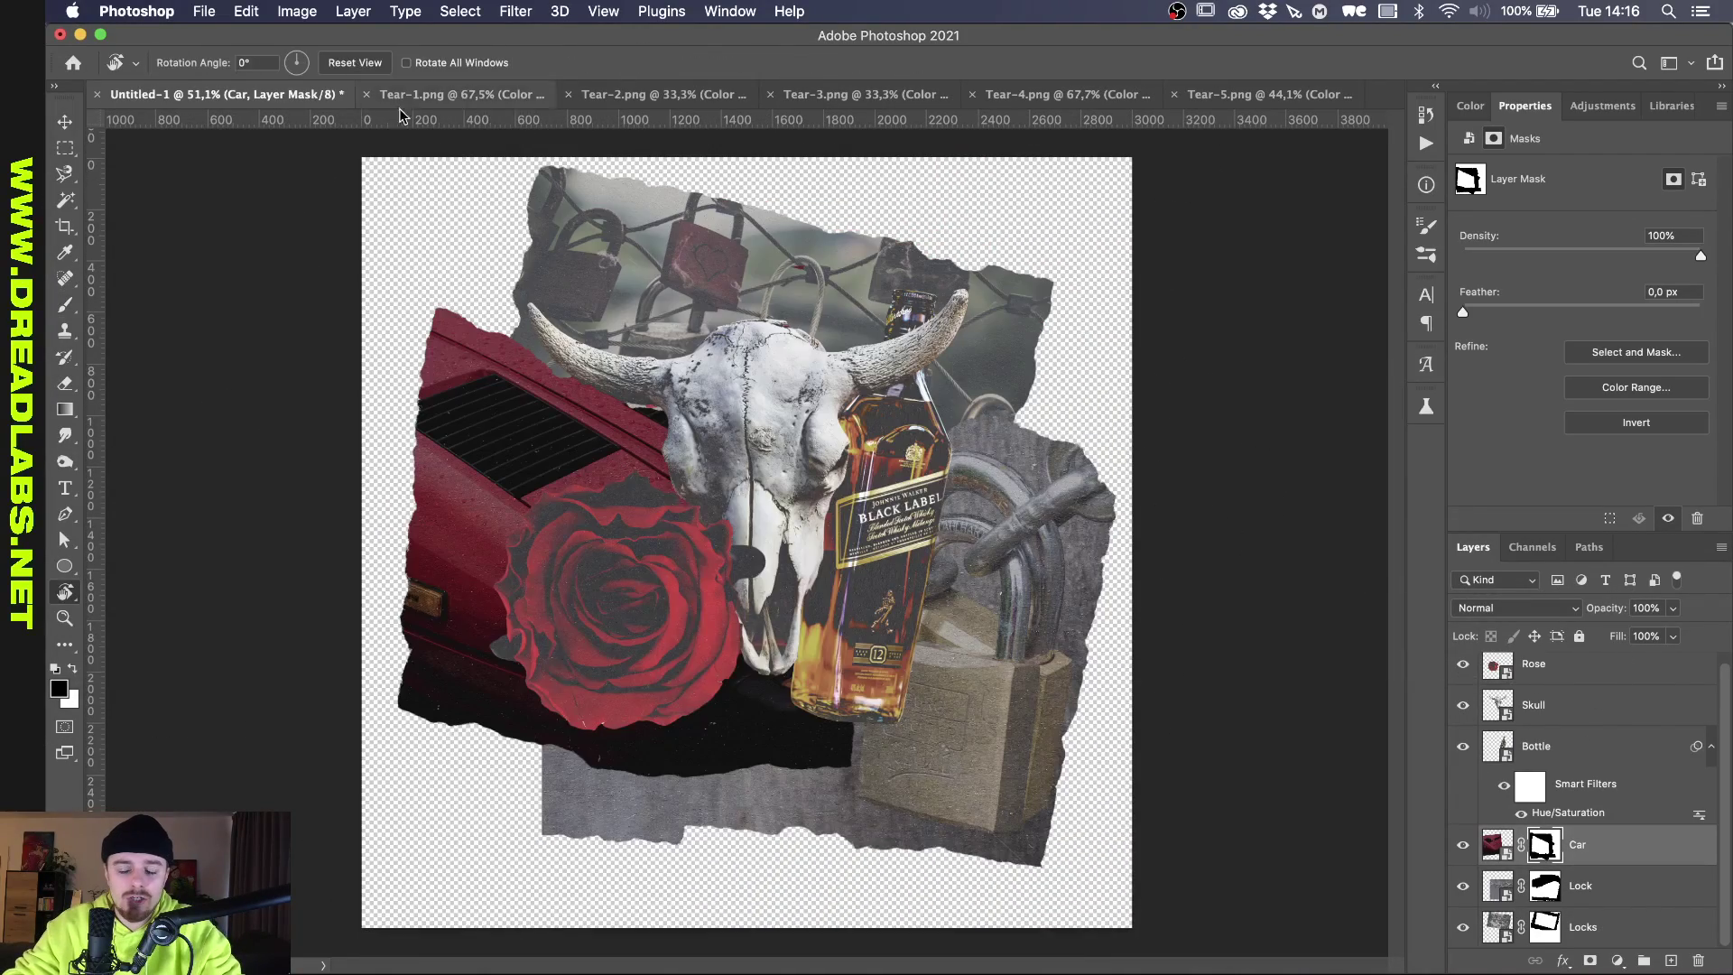
Brighten the car with Curves, lifting the midtones and raising the black point.
key("v")
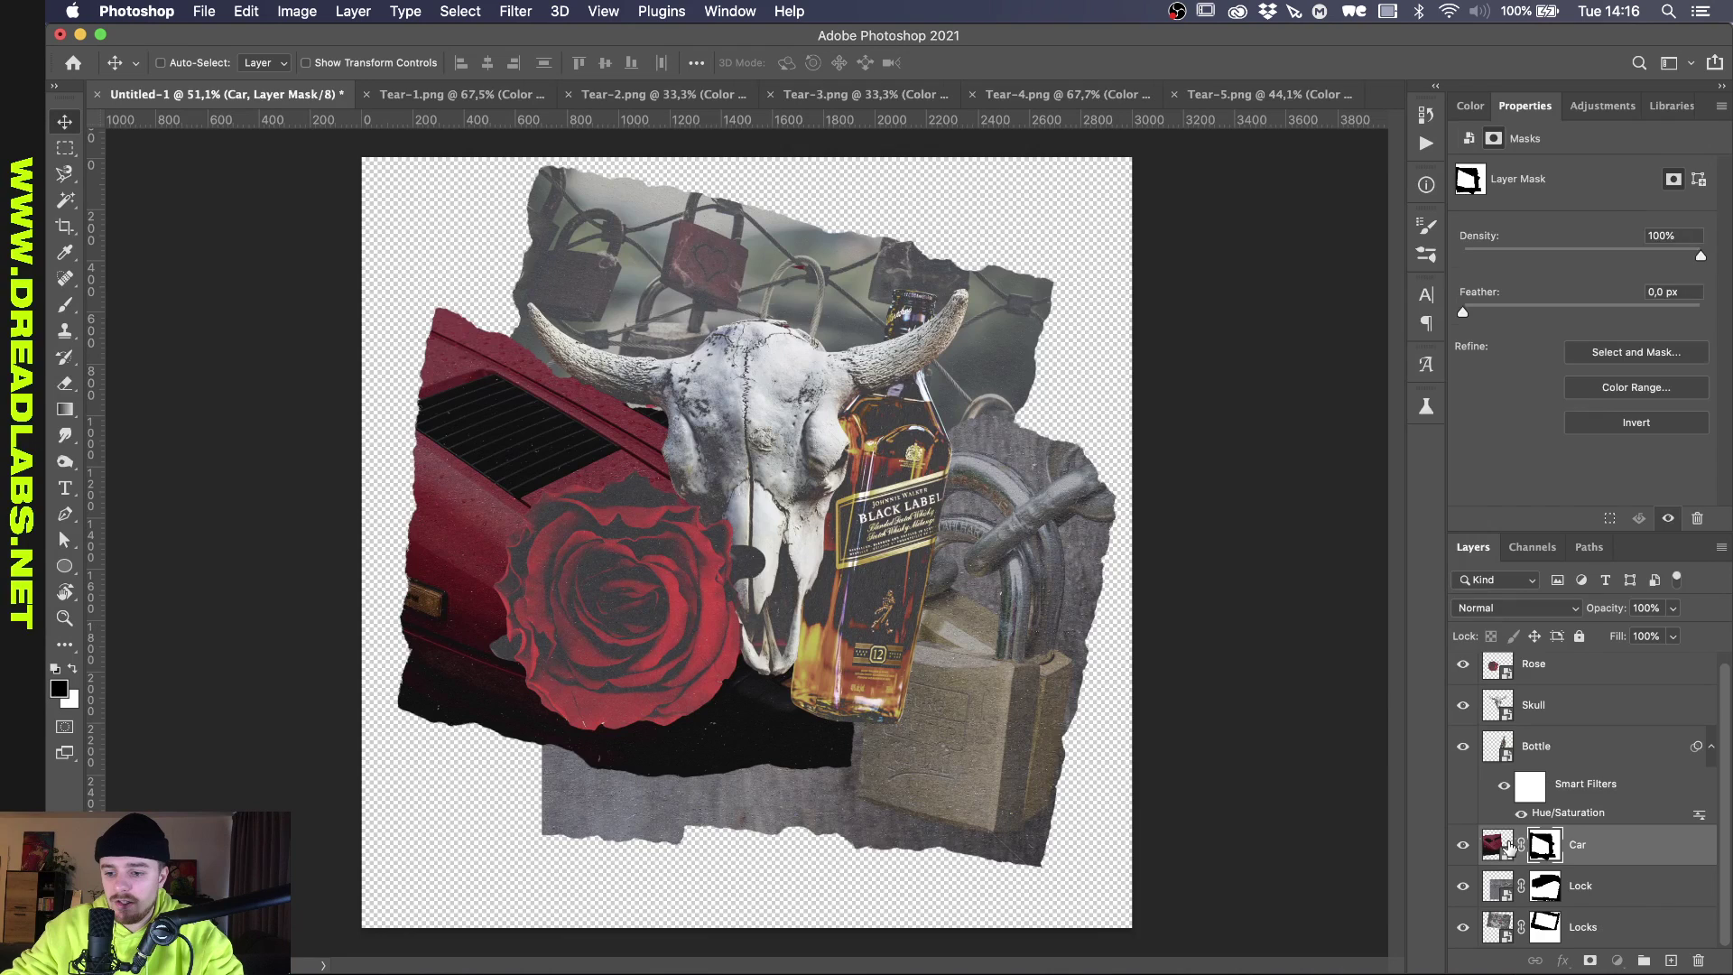
left_click(1499, 845)
key("super+m")
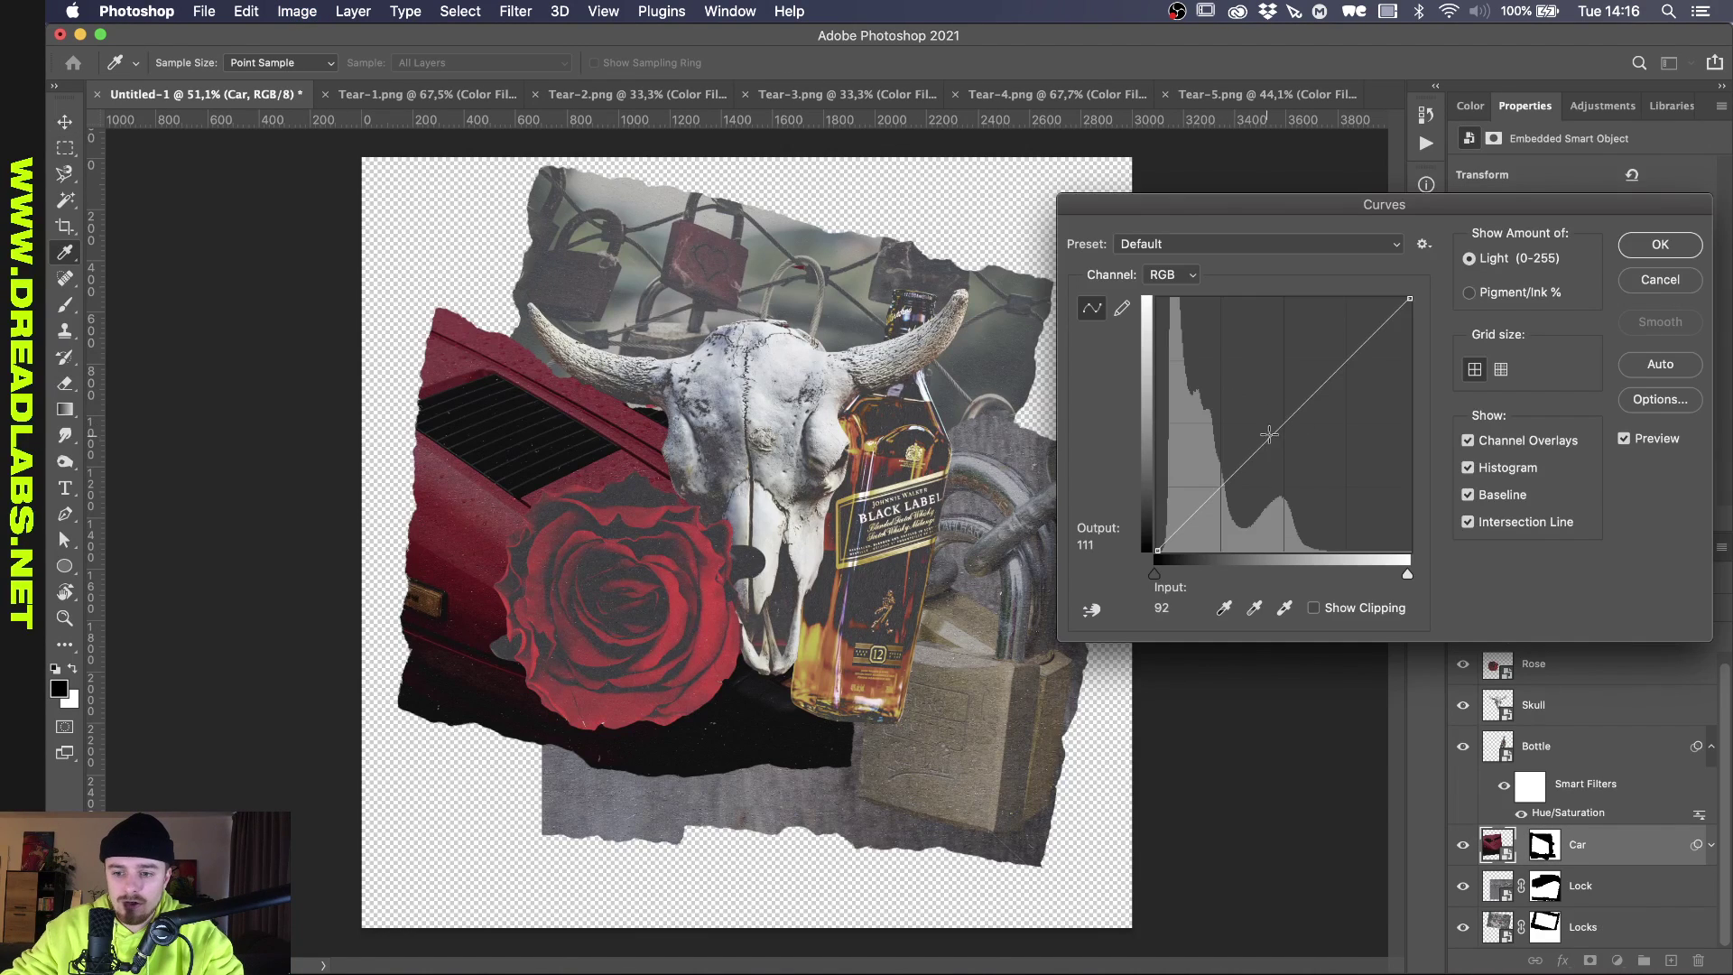
left_click_drag(1269, 435, 1271, 398)
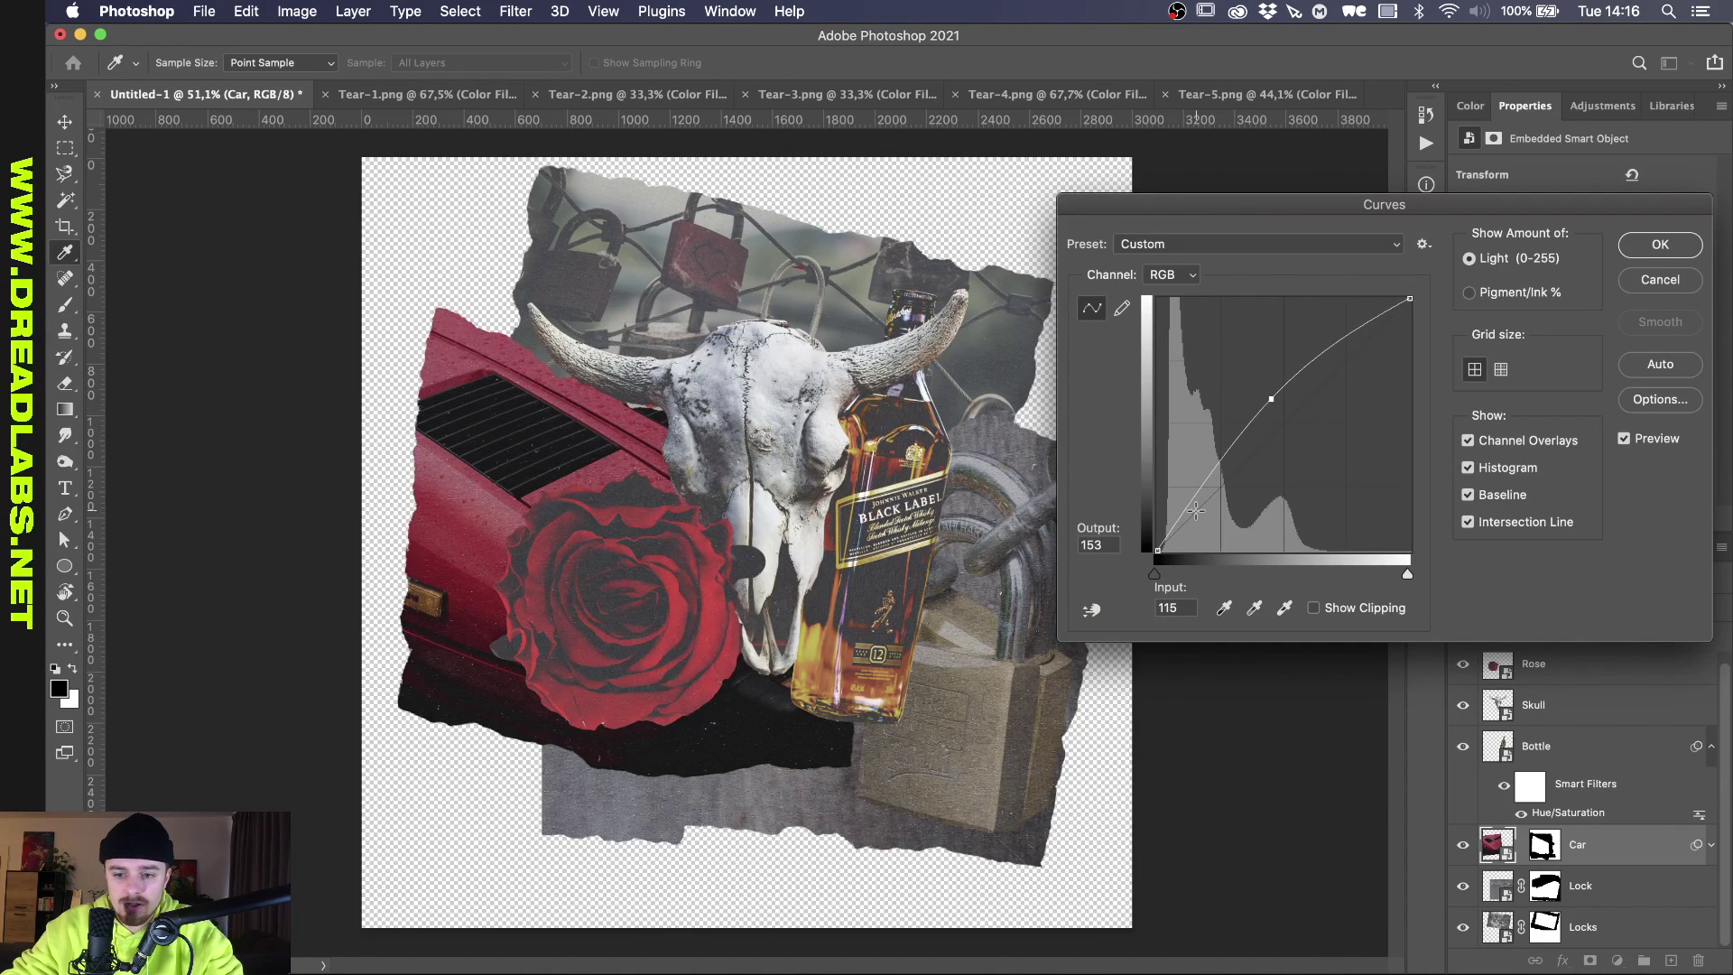
left_click_drag(1160, 537, 1149, 515)
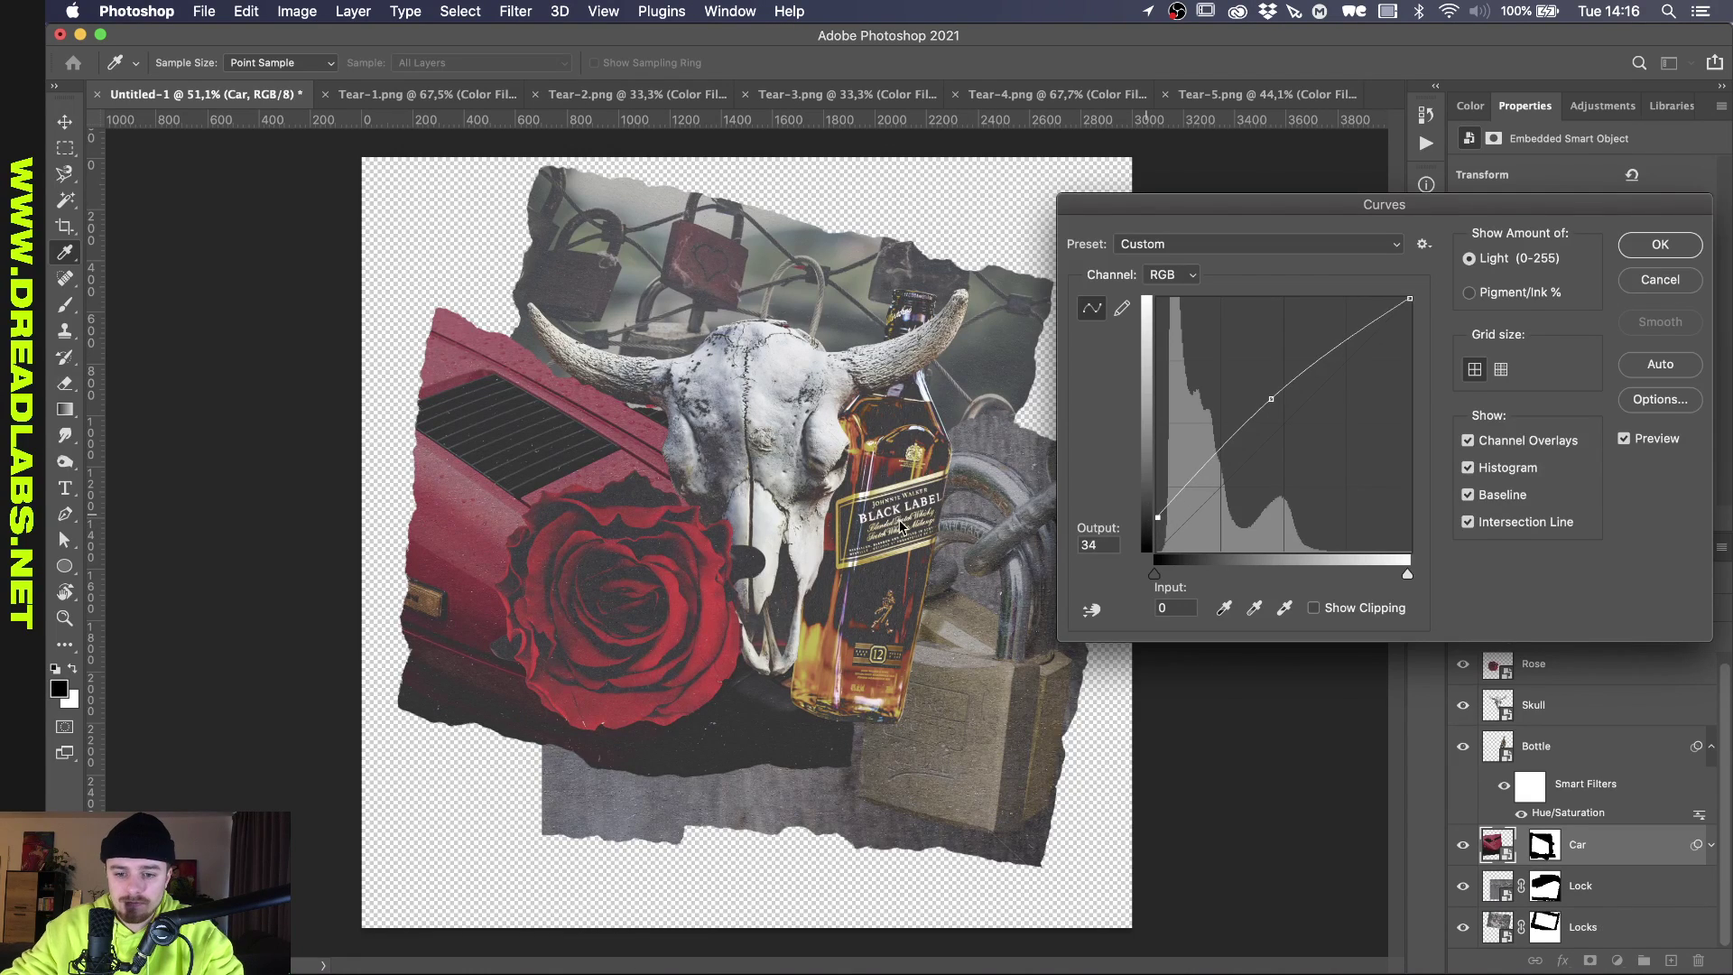
key("Return")
Lower the skull slightly on the canvas.
mouse_move(631, 610)
left_mouse_down()
mouse_move(600, 719)
mouse_move(628, 606)
left_mouse_up()
left_click_drag(740, 443, 772, 502)
left_click_drag(919, 558, 901, 467)
Rotate the bottle to about 41° and move it up and right behind the skull.
key("super+t")
left_click_drag(957, 256, 1027, 328)
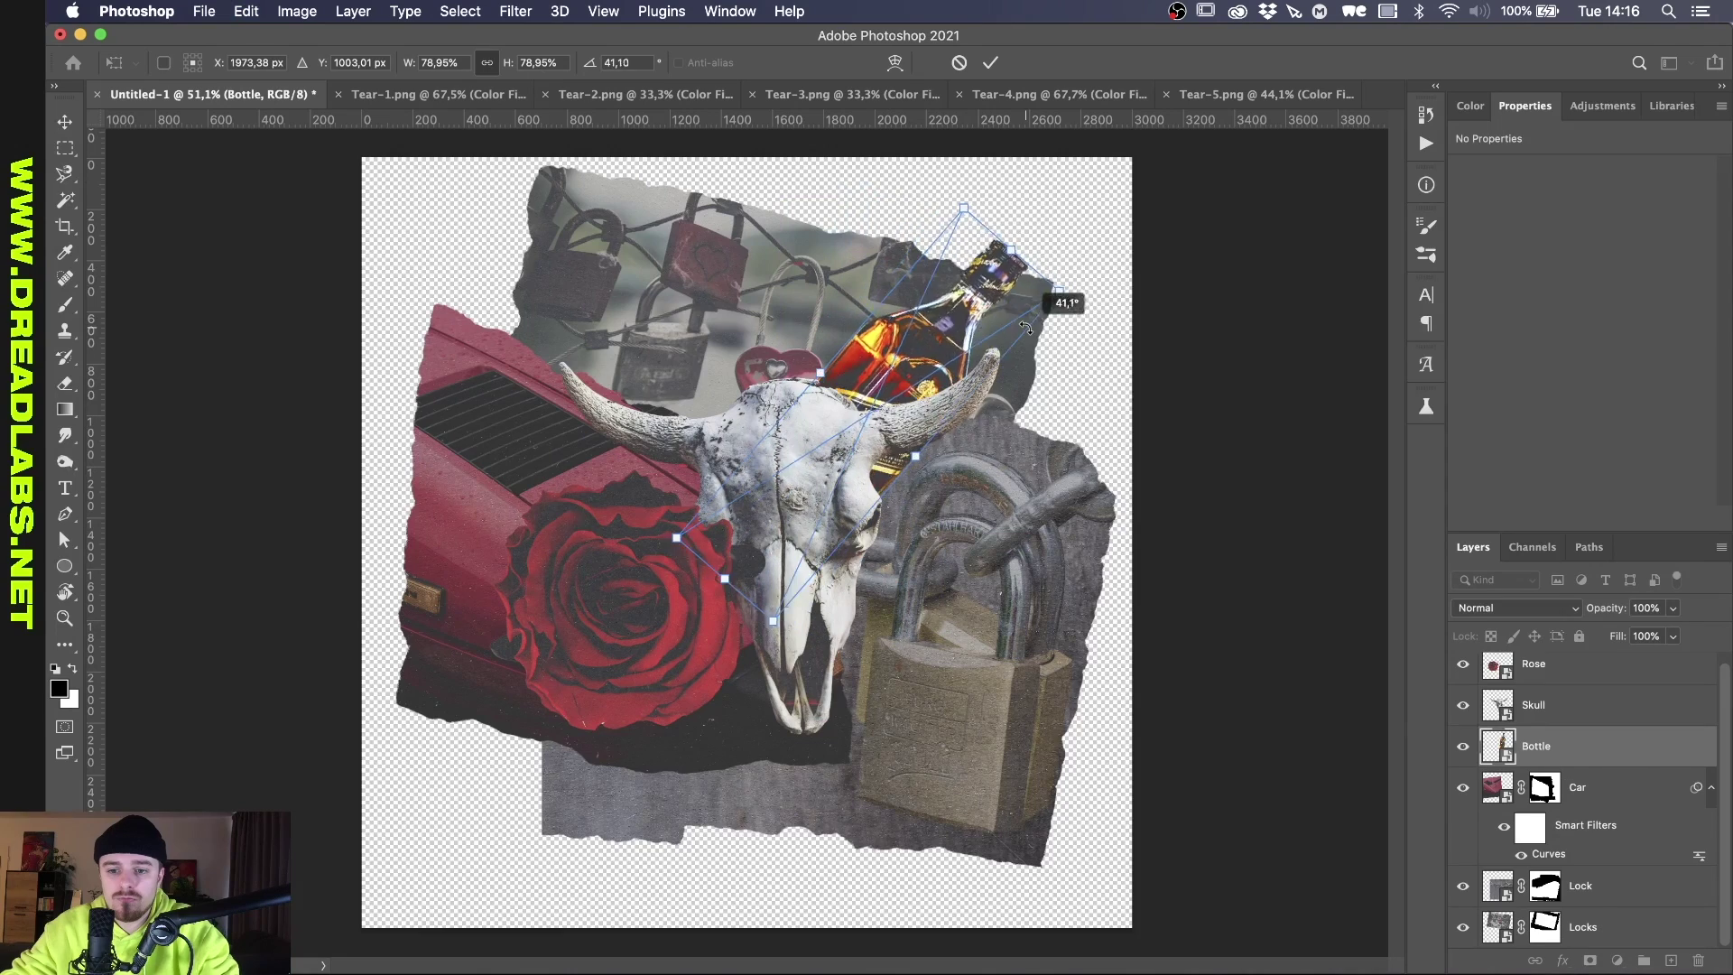
left_click_drag(938, 361, 993, 316)
key("Return")
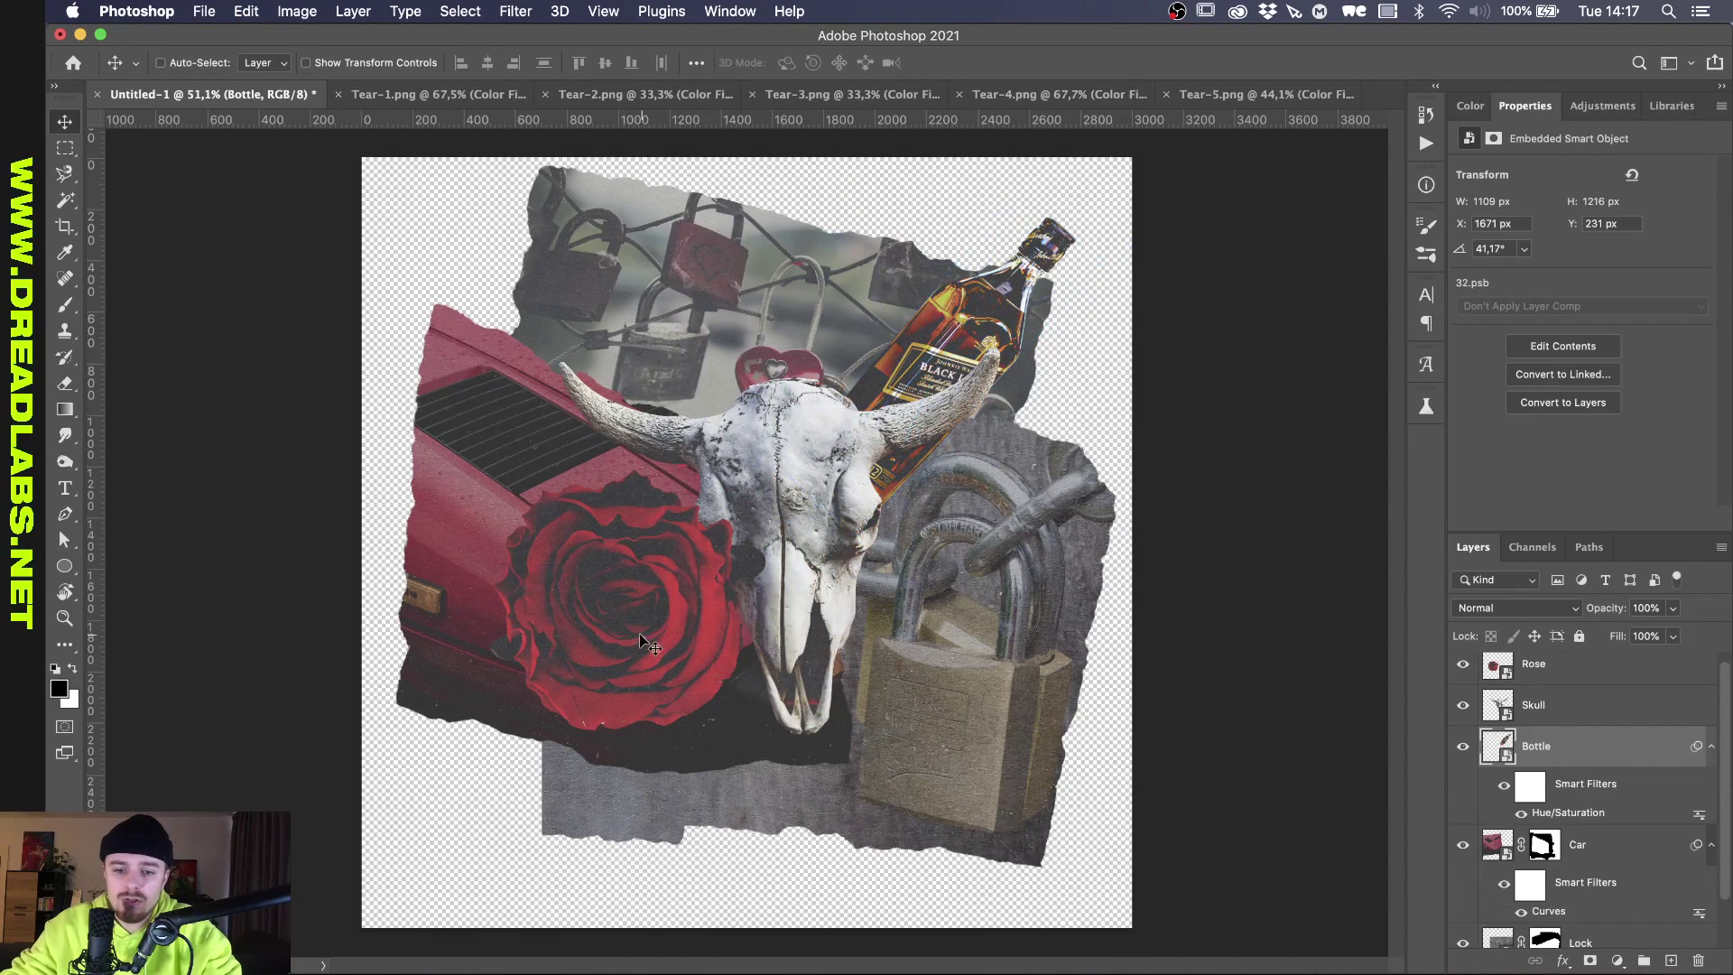
Move the rose down so it rests on the padlock.
left_click(620, 625, "super")
left_click_drag(620, 625, 895, 751)
scroll(1551, 854, "down", 1)
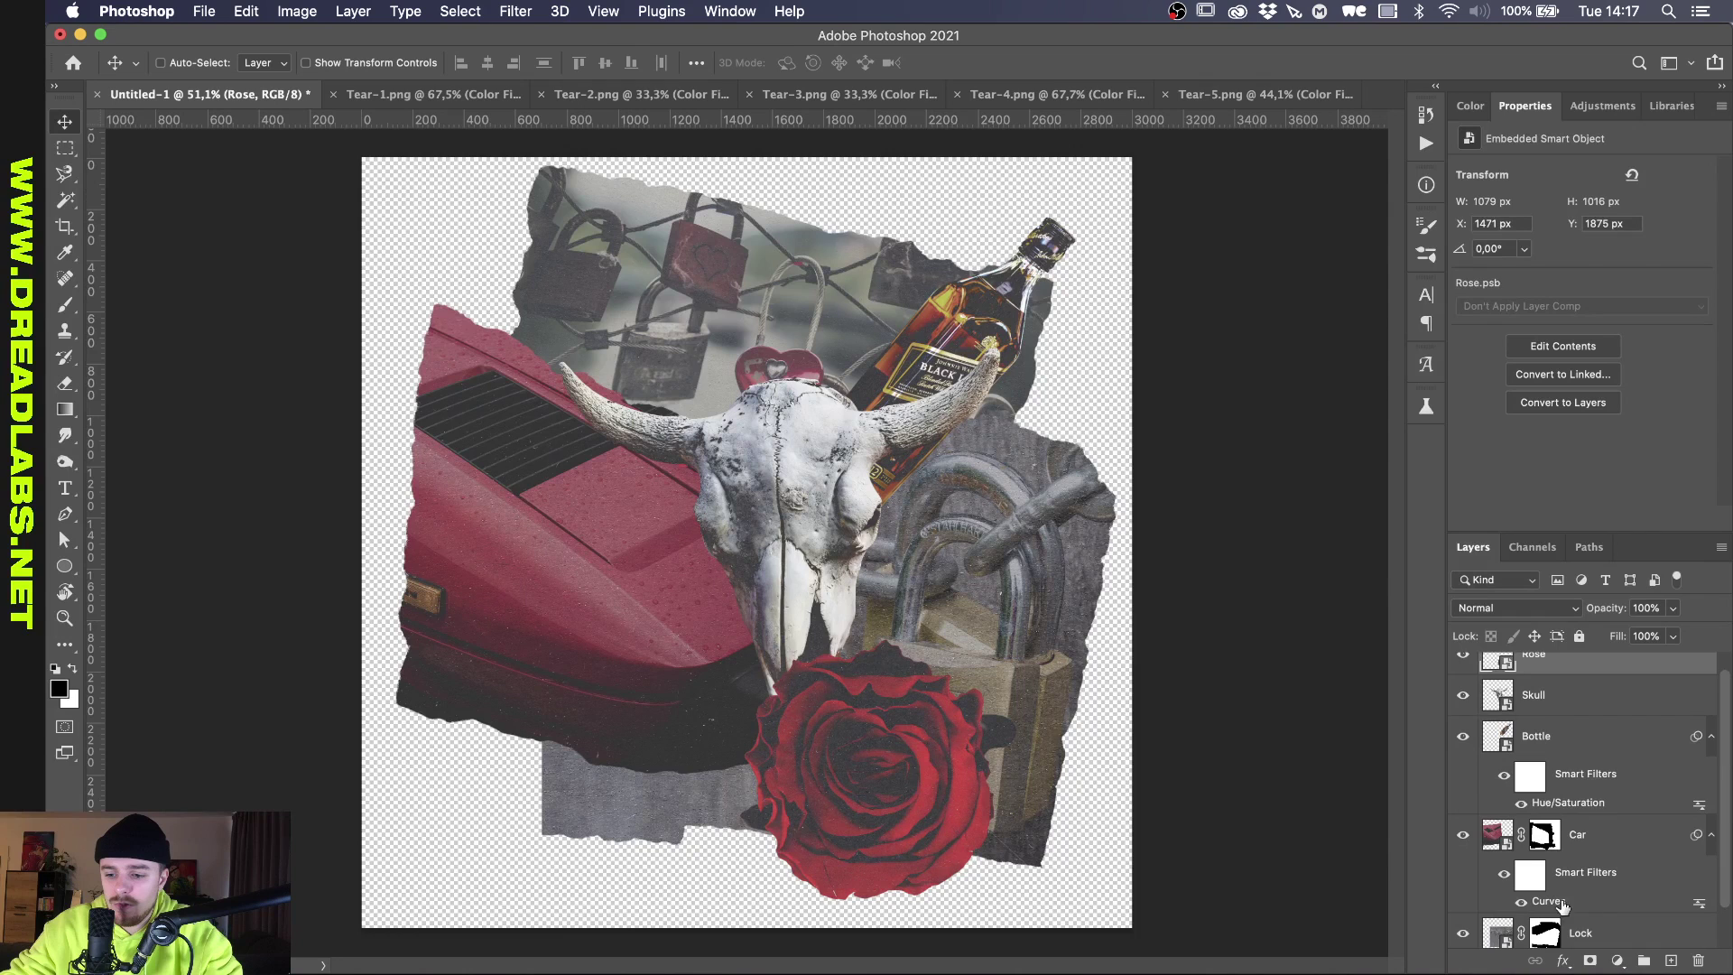
Paint out the grey strip under the rose on the Lock mask, then nudge the car slightly.
left_click(1593, 924)
left_click(1544, 934)
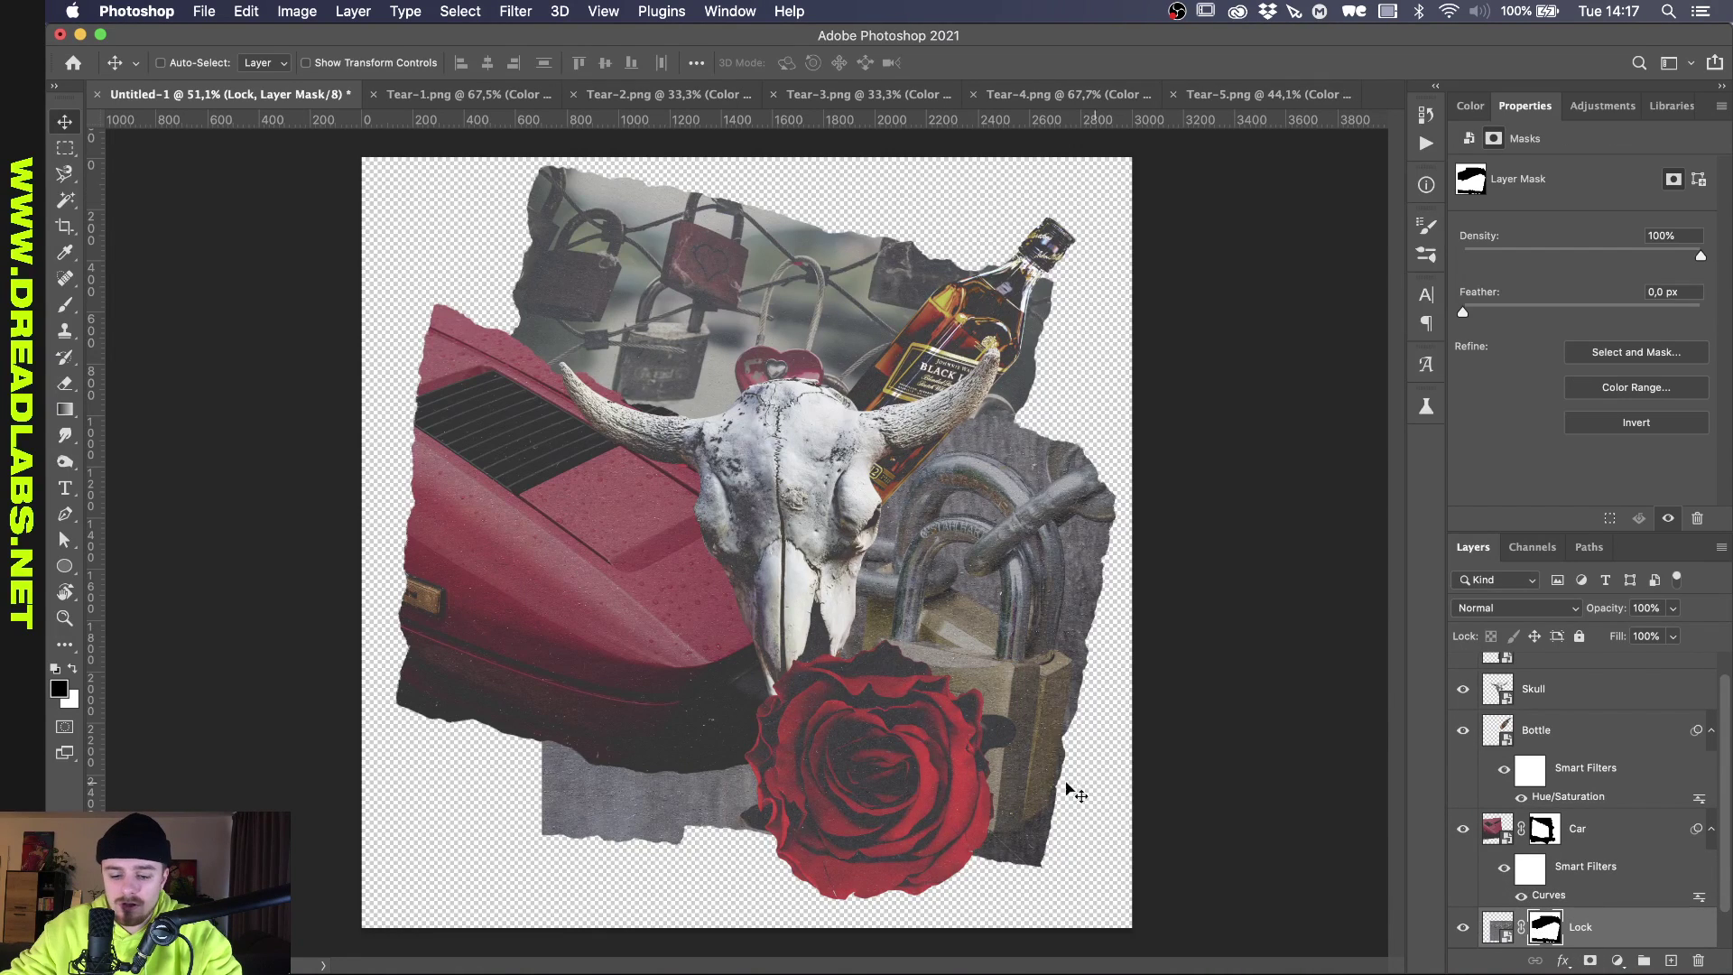
key("b")
left_click(479, 804)
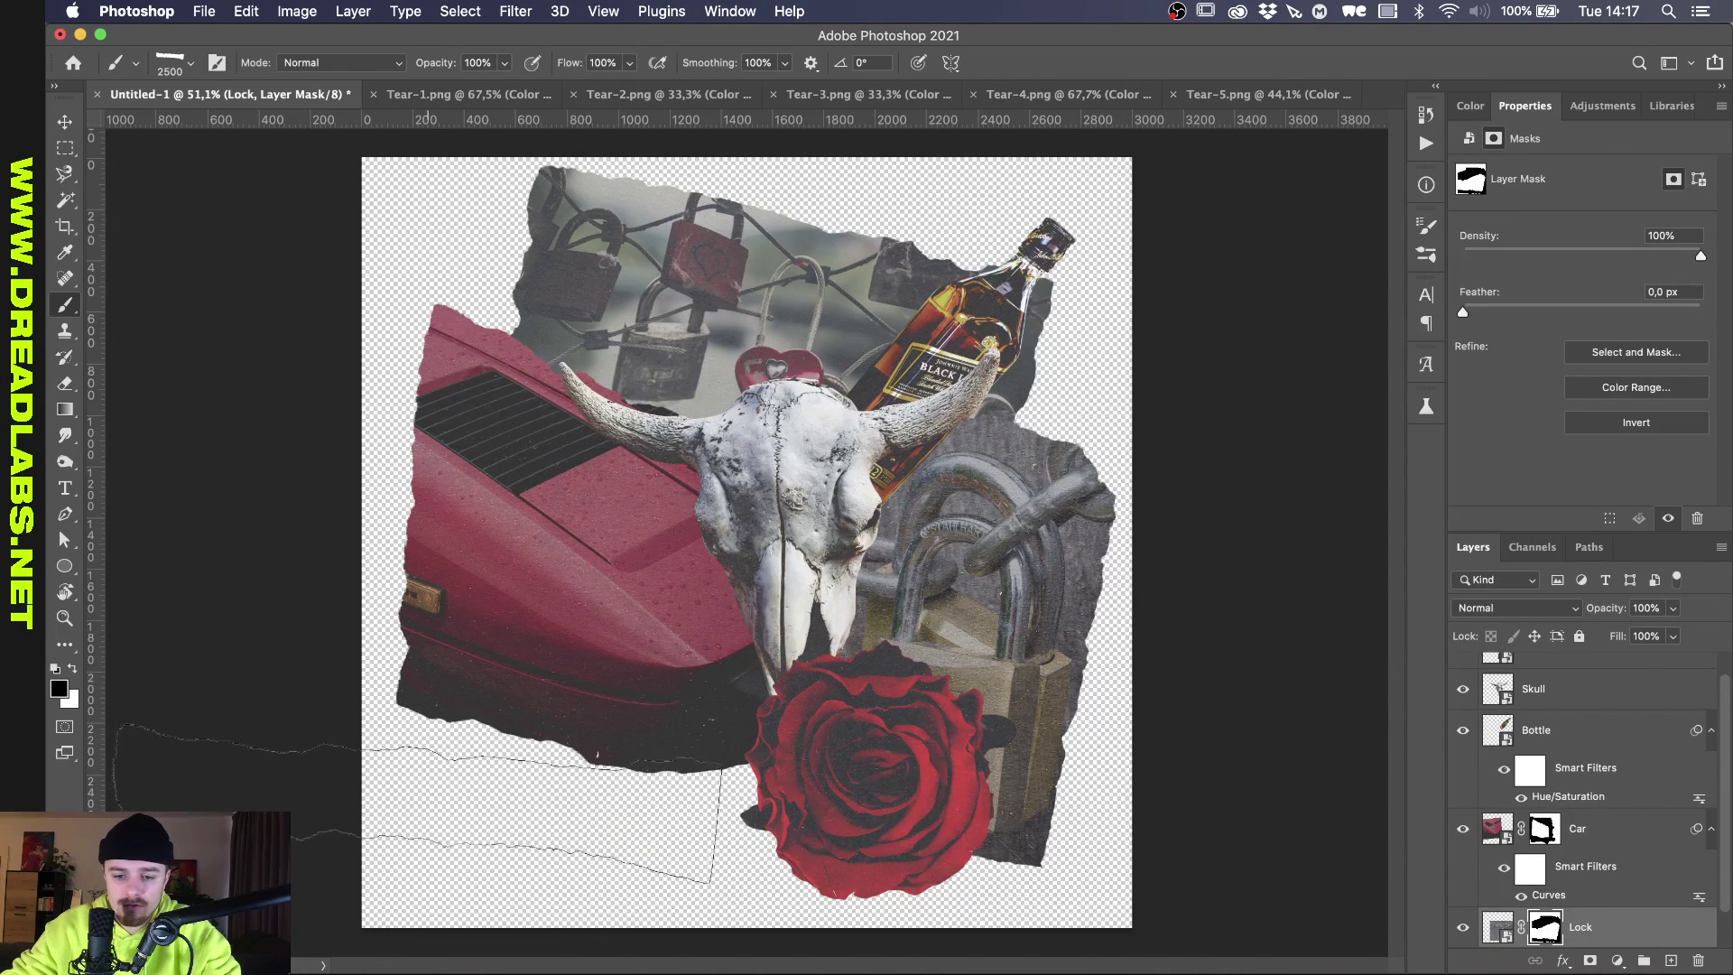
key("v")
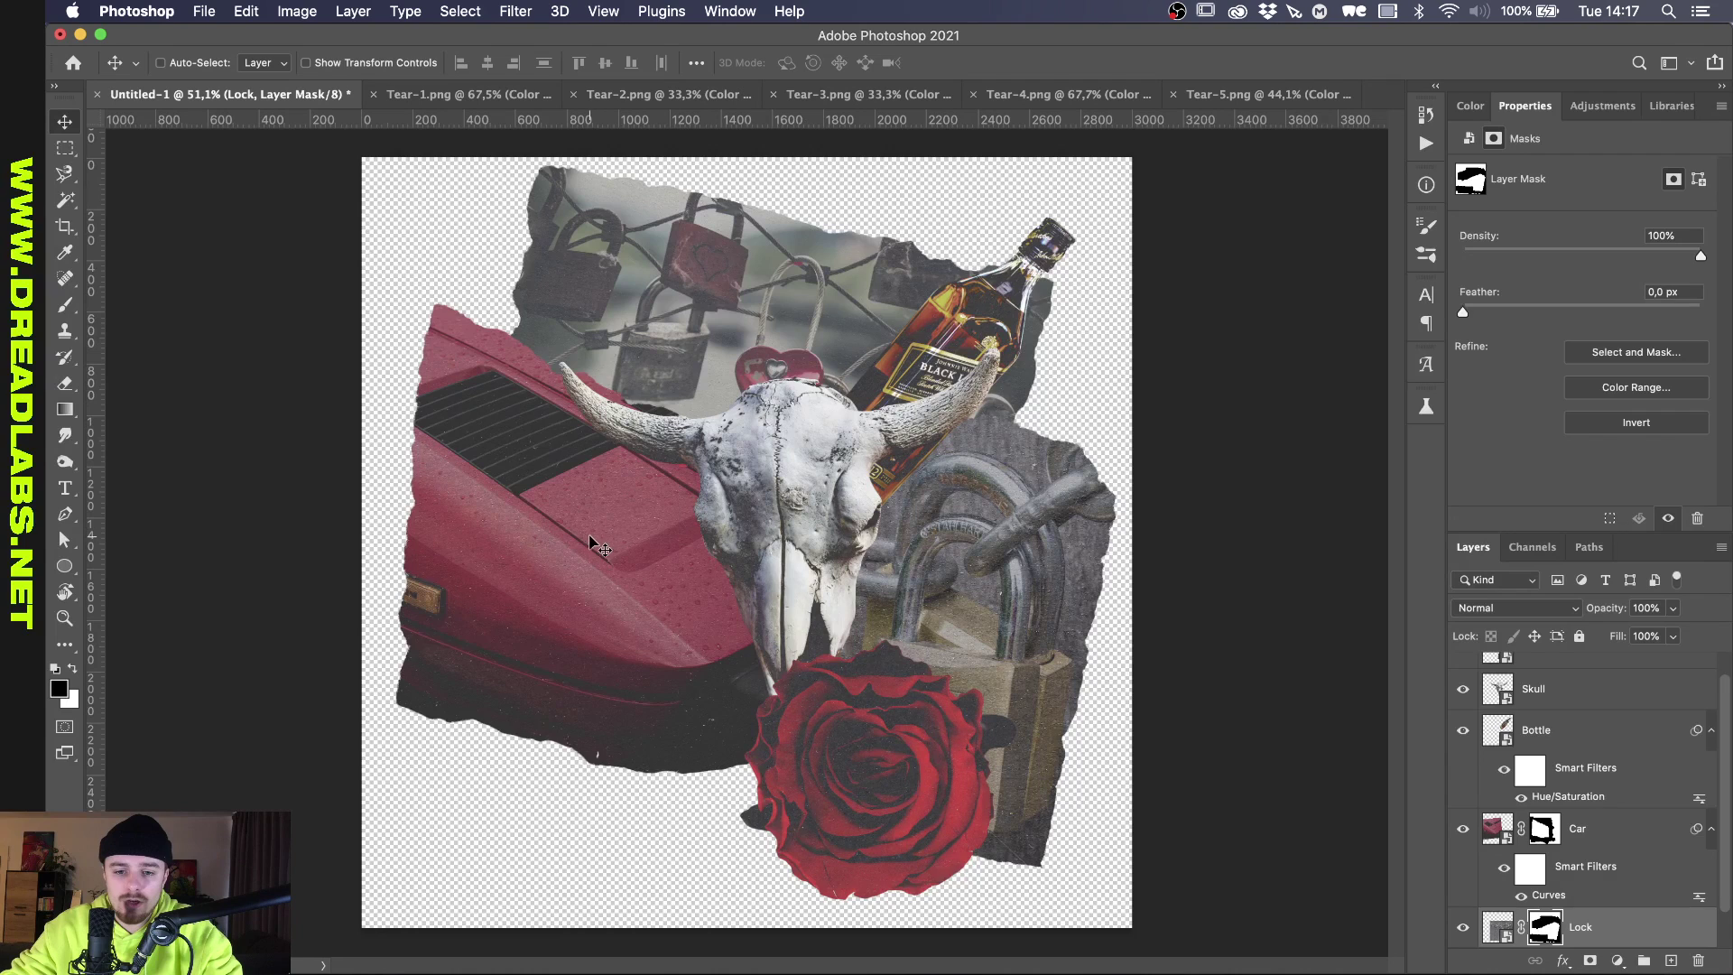
left_click_drag(592, 541, 606, 517)
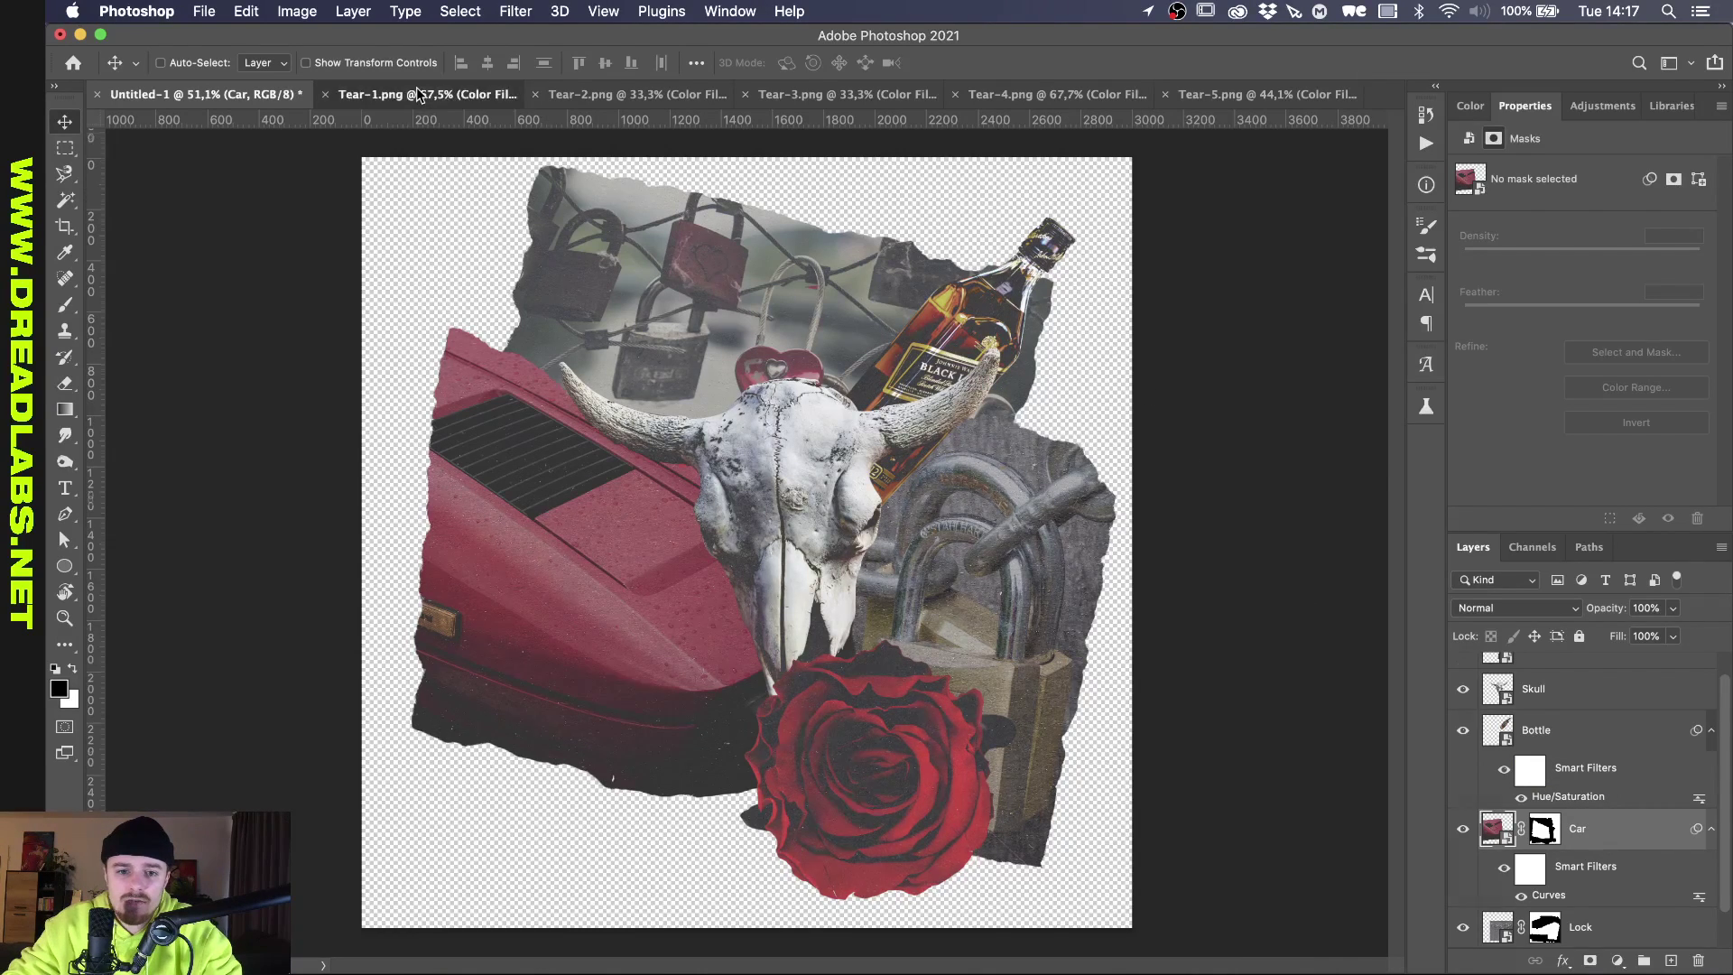
left_click(442, 94)
scroll(899, 648, "up", 5)
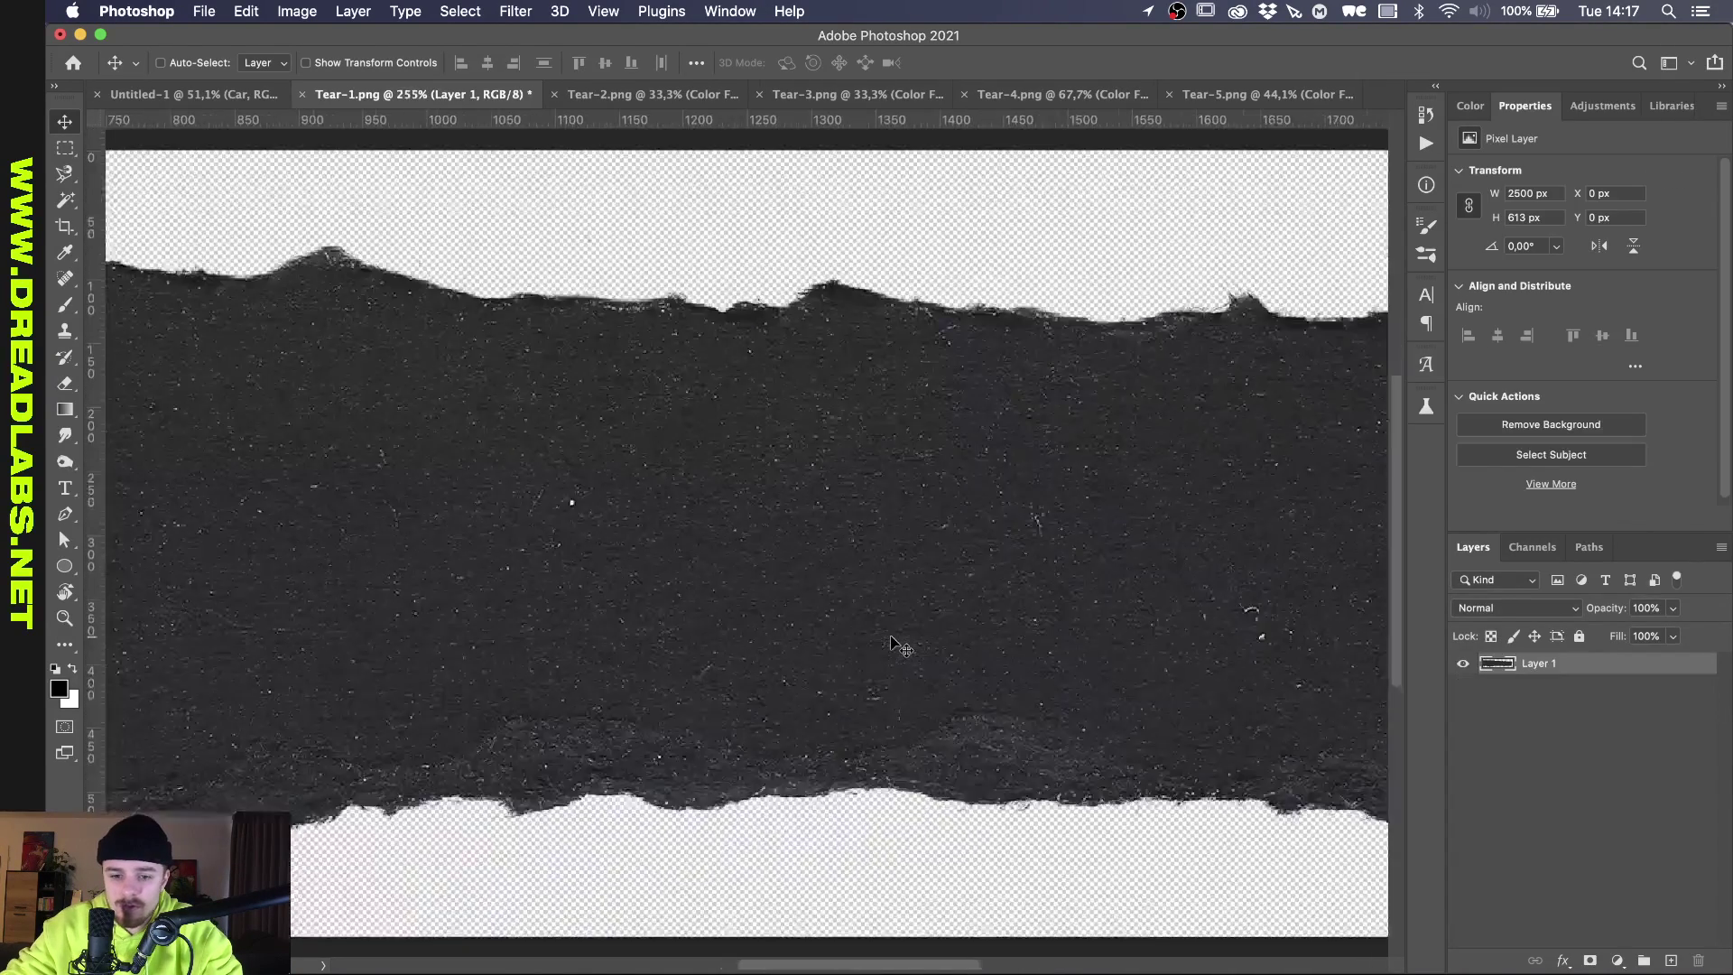
scroll(899, 648, "down", 3)
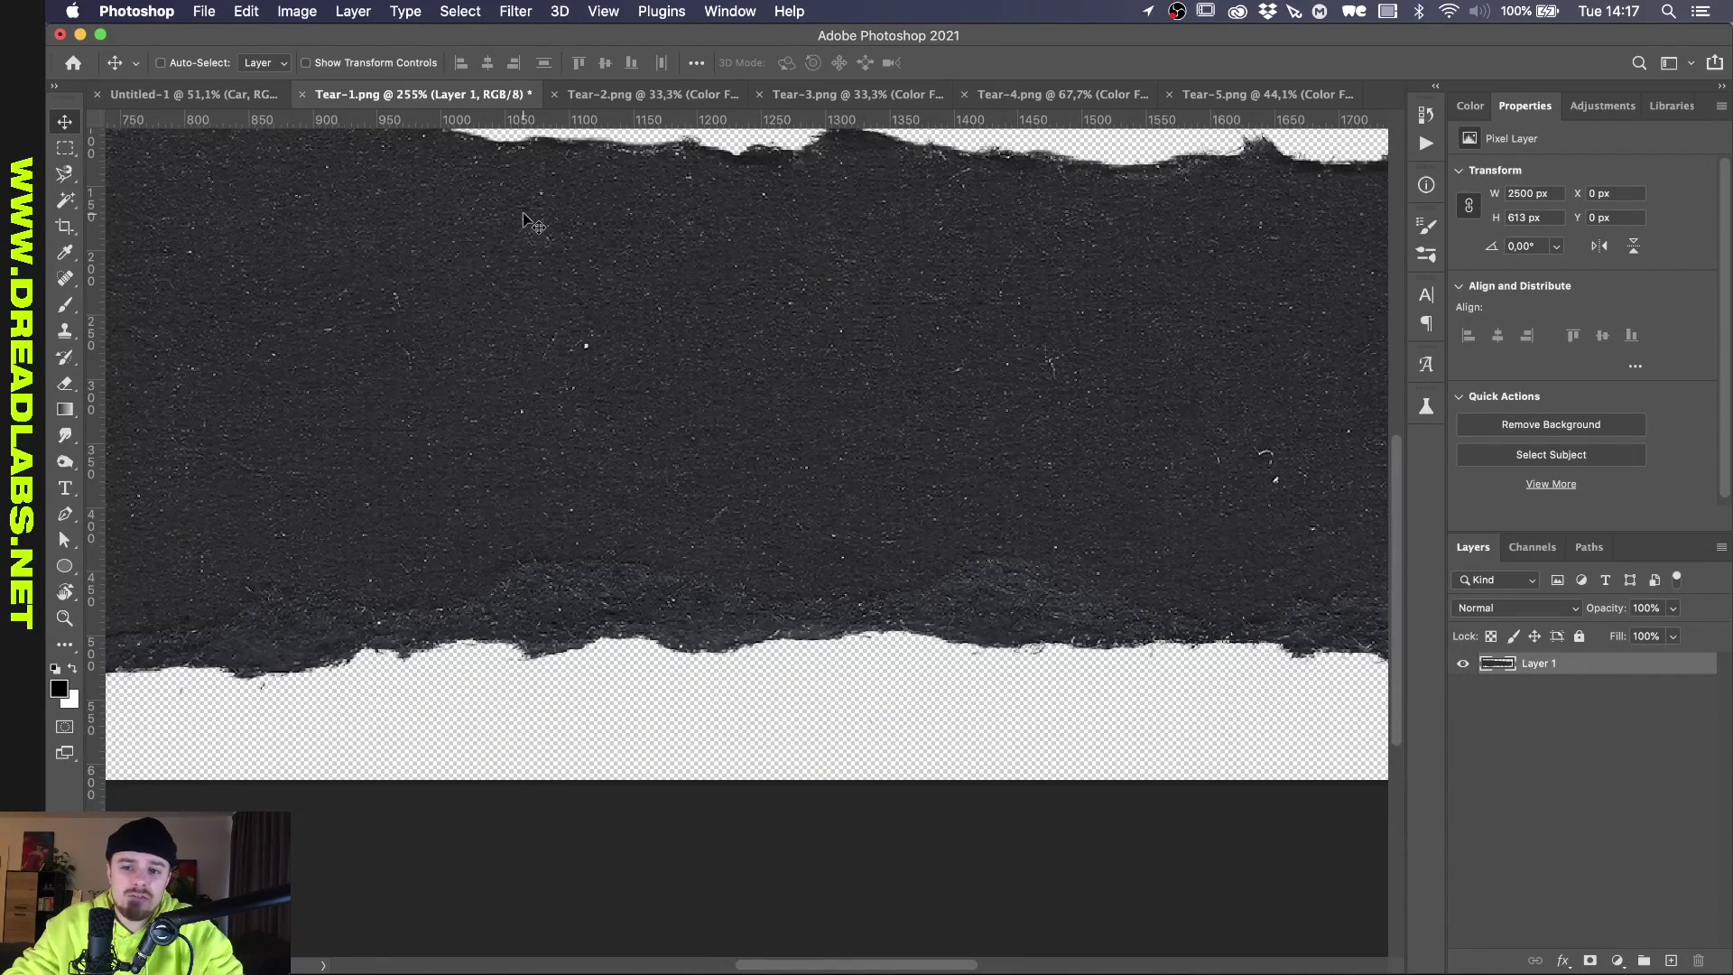
left_click(193, 94)
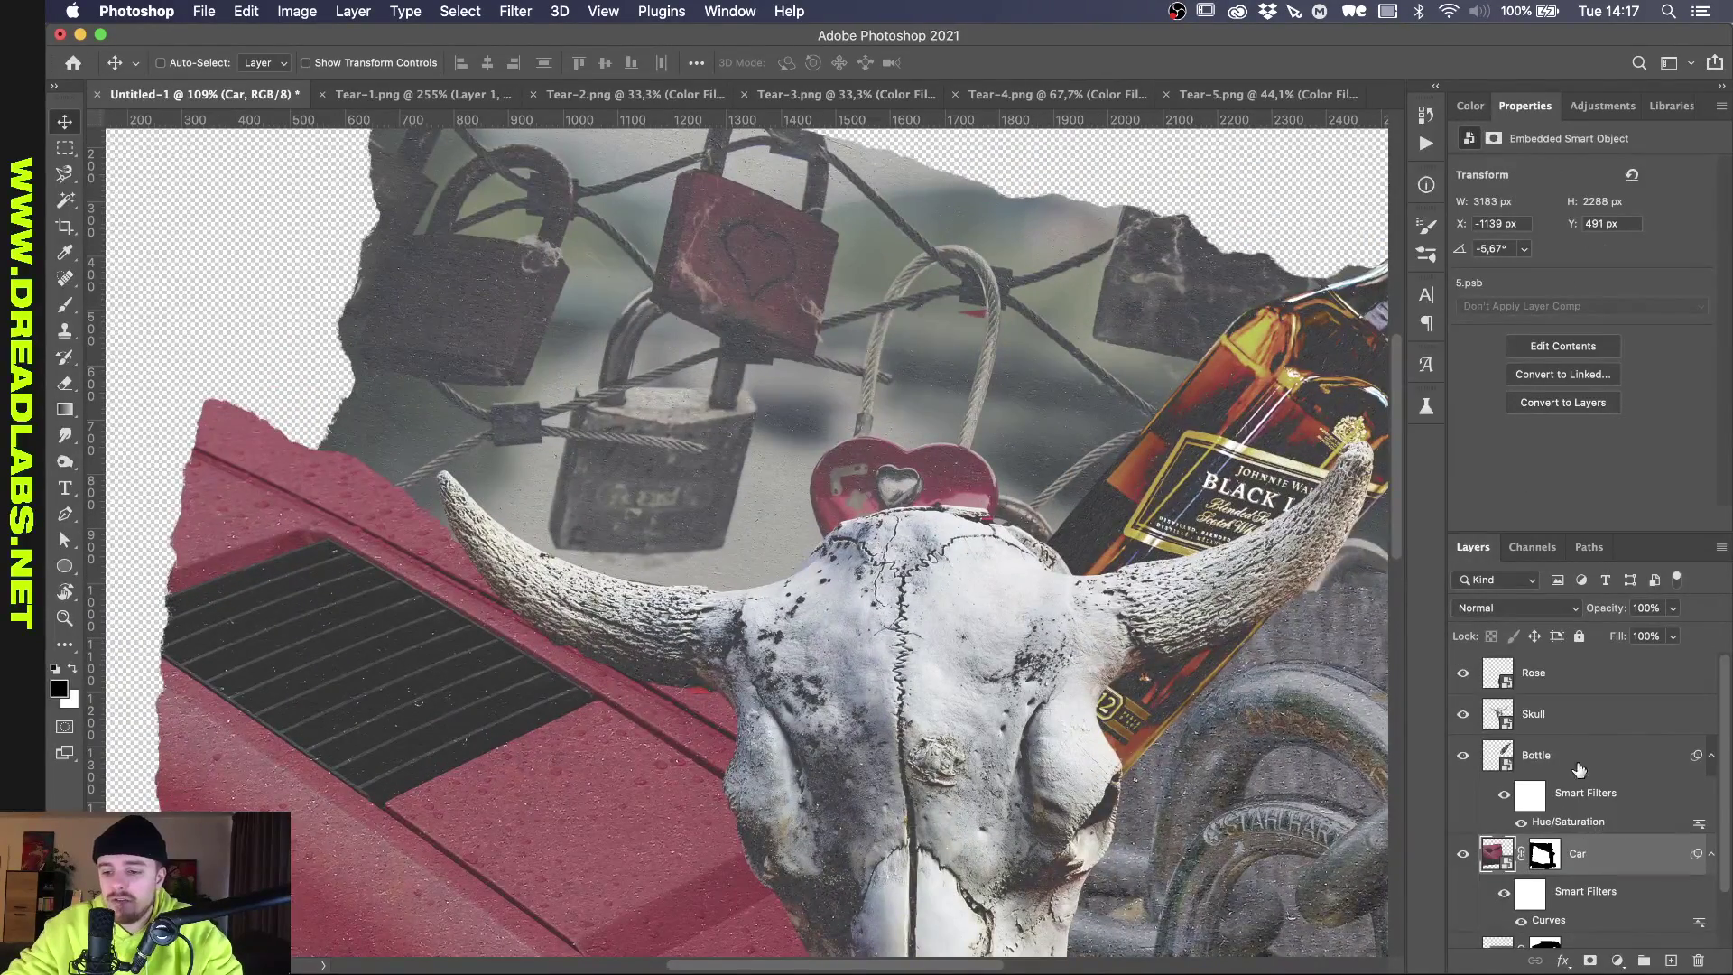
Tear away the padlocks photo's top strip on its mask using the Sampled Brush 727 tip.
left_click(1562, 713)
scroll(1554, 764, "down", 2)
left_click(1598, 899)
left_click(1598, 928)
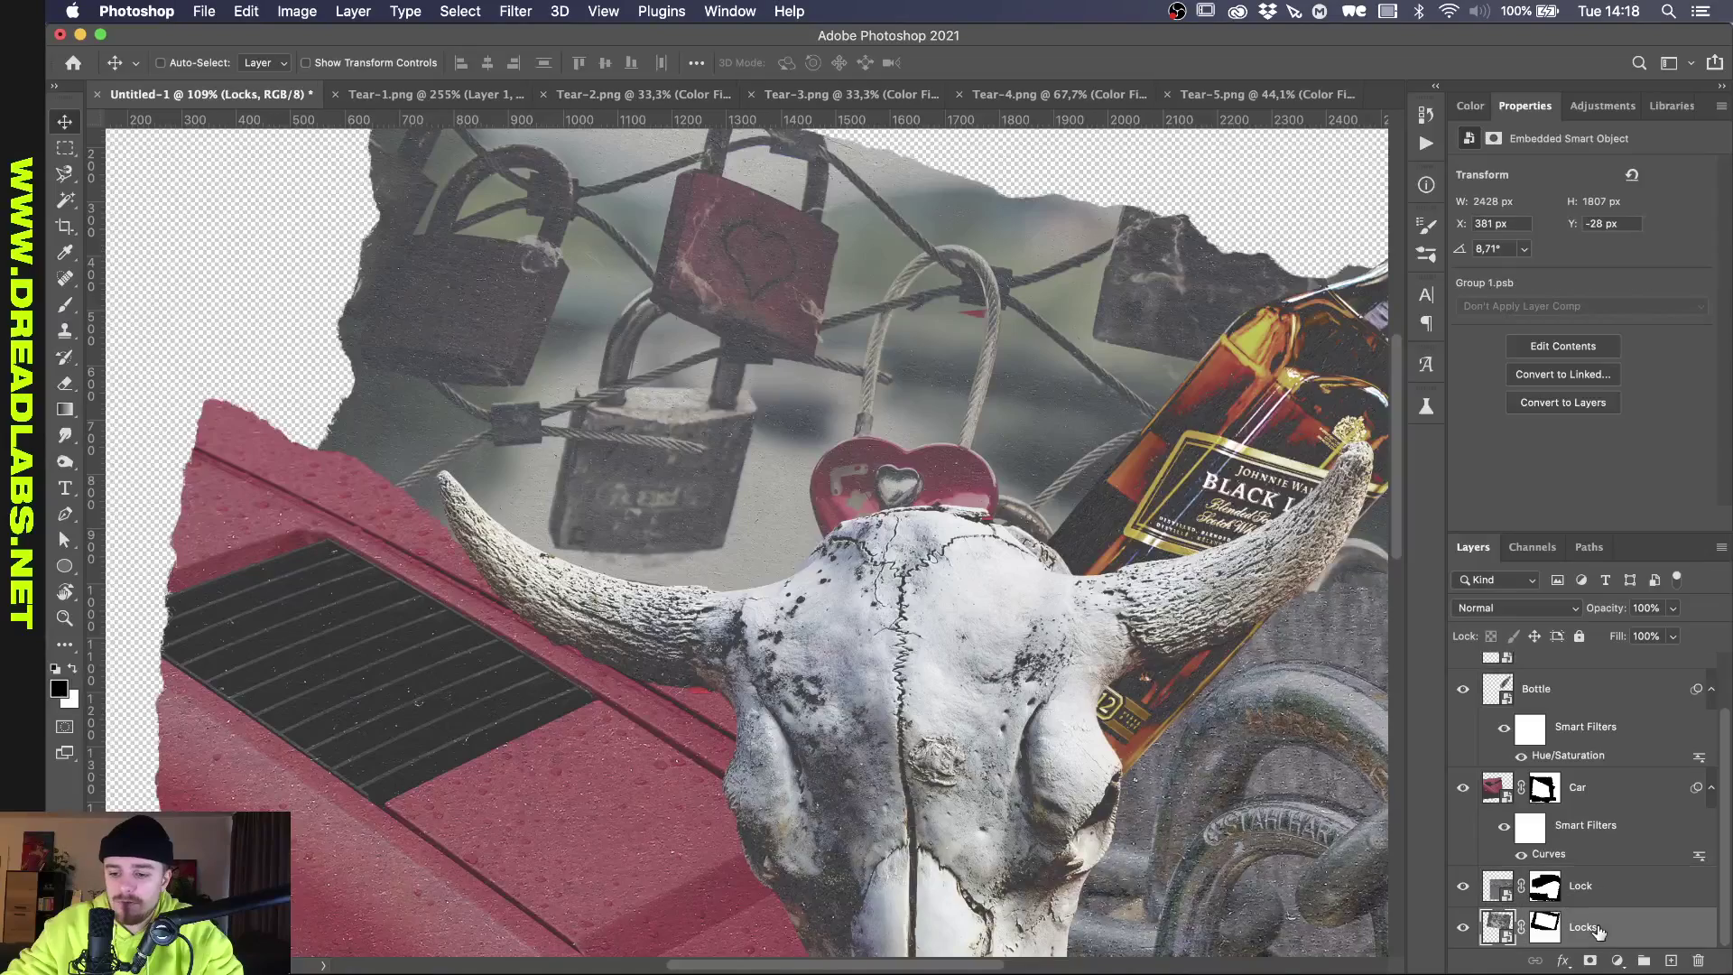
scroll(1020, 614, "down", 3)
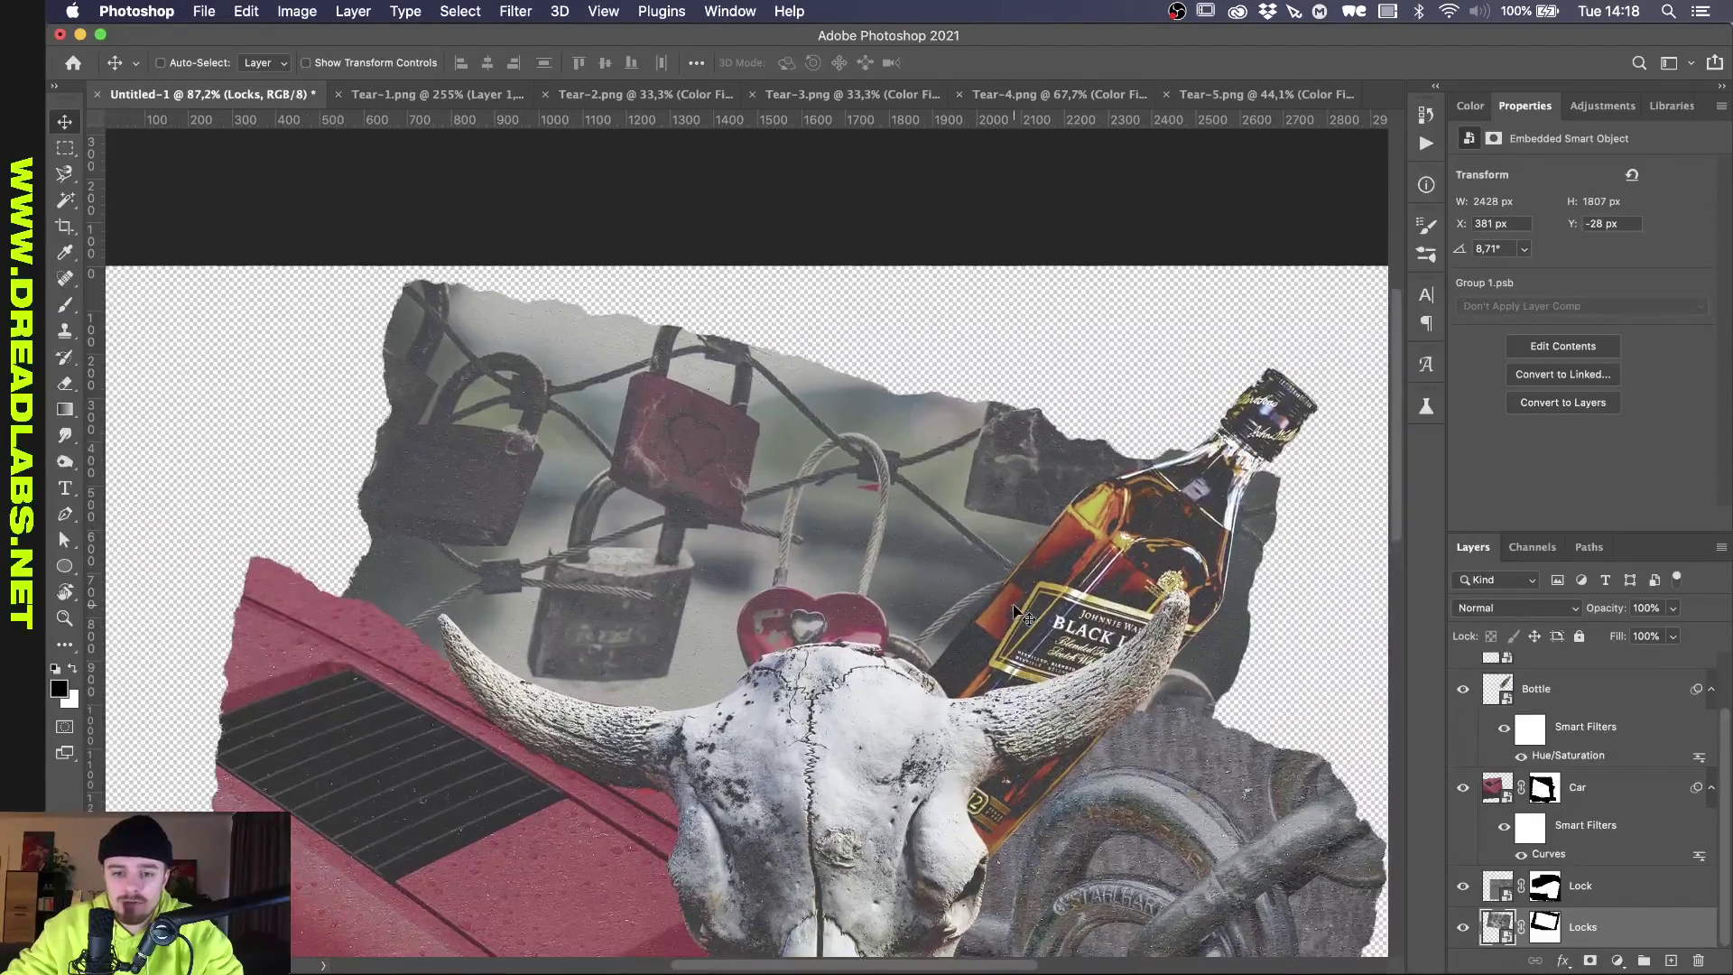
scroll(1021, 614, "up", 3)
key("b")
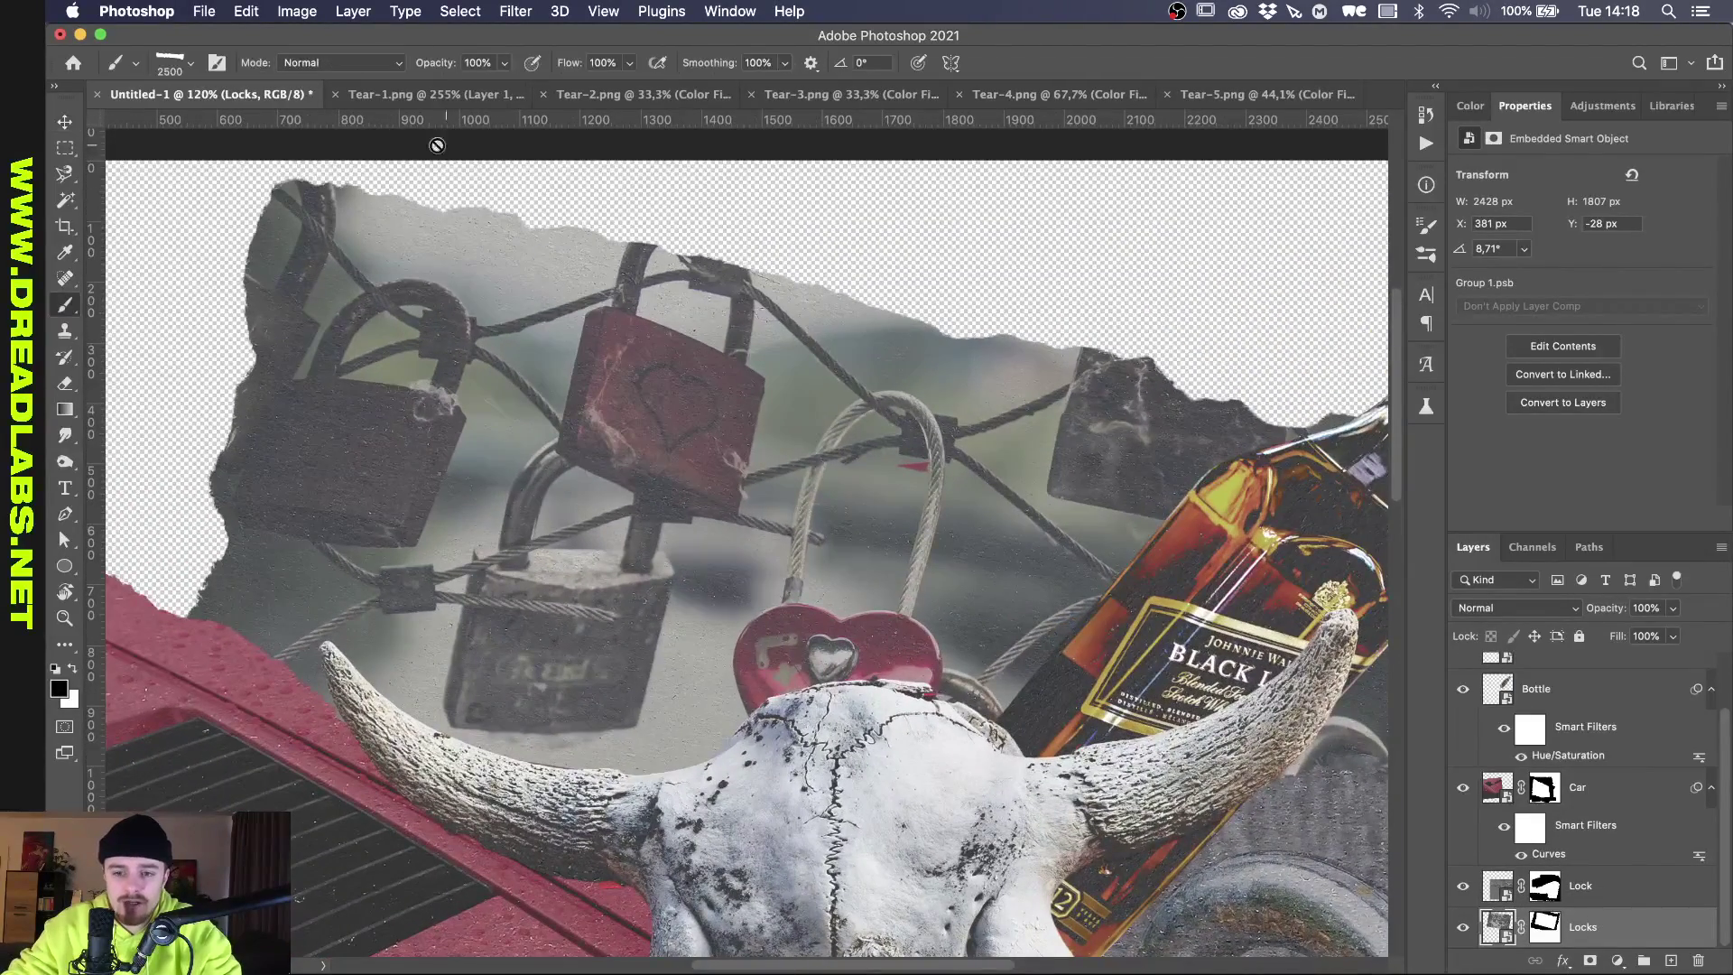
left_click(186, 63)
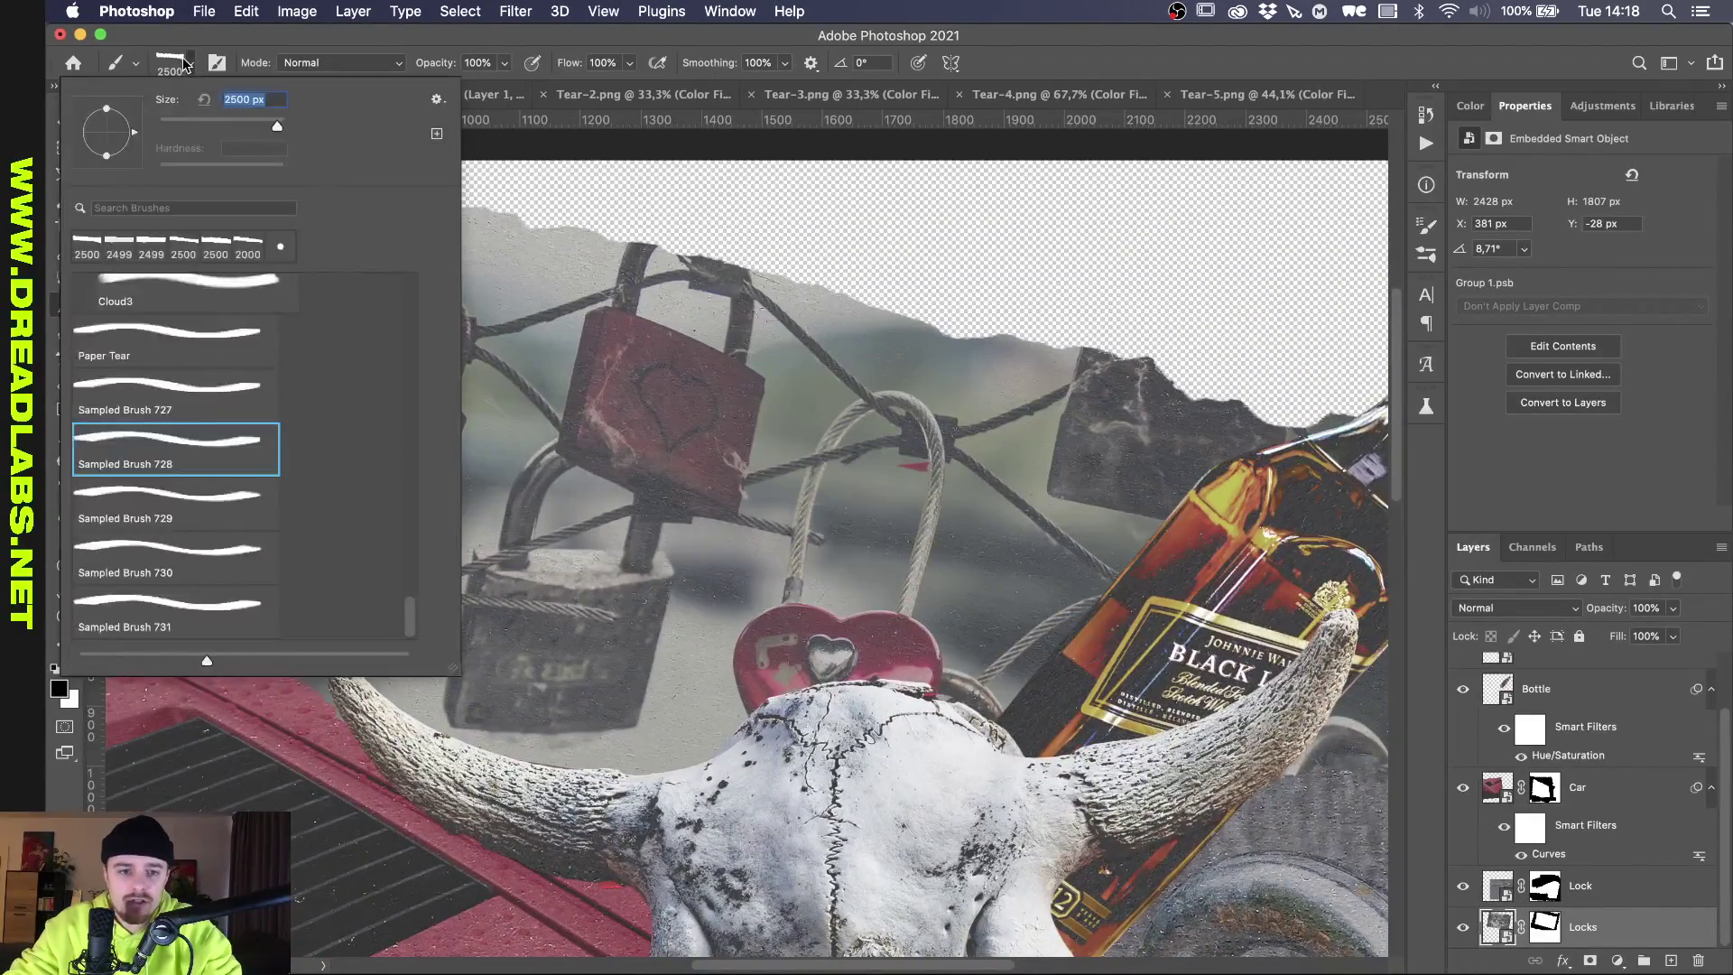
left_click(202, 394)
left_click(1038, 33)
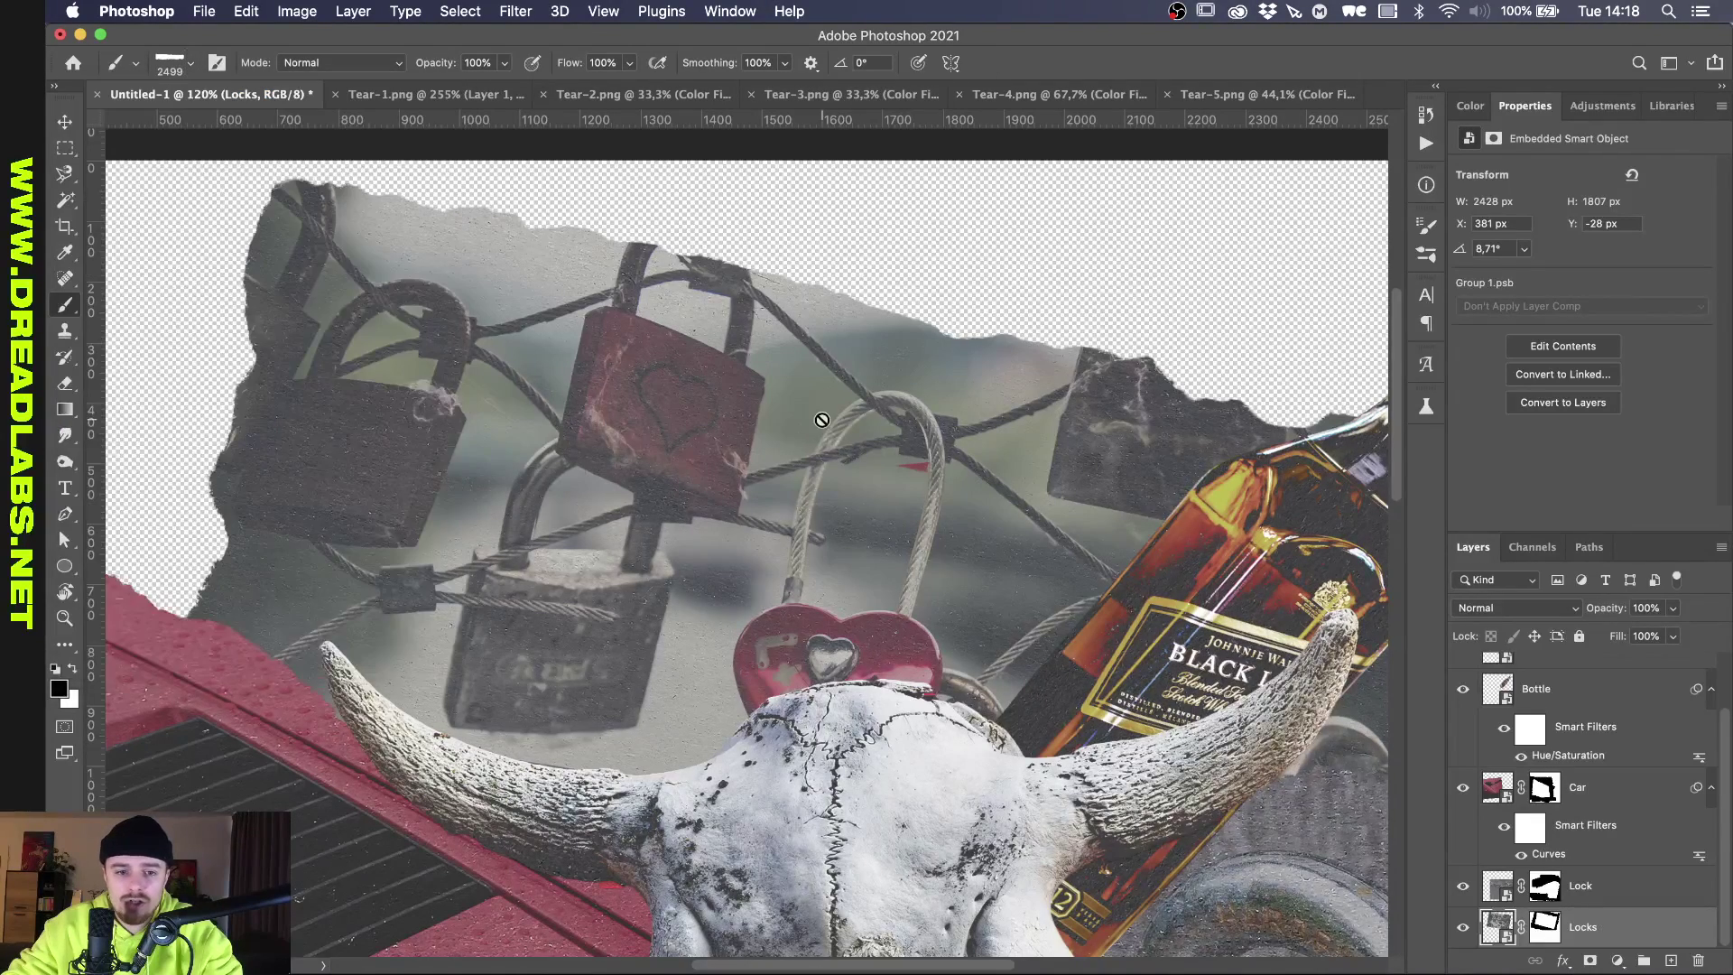
scroll(822, 419, "down", 2)
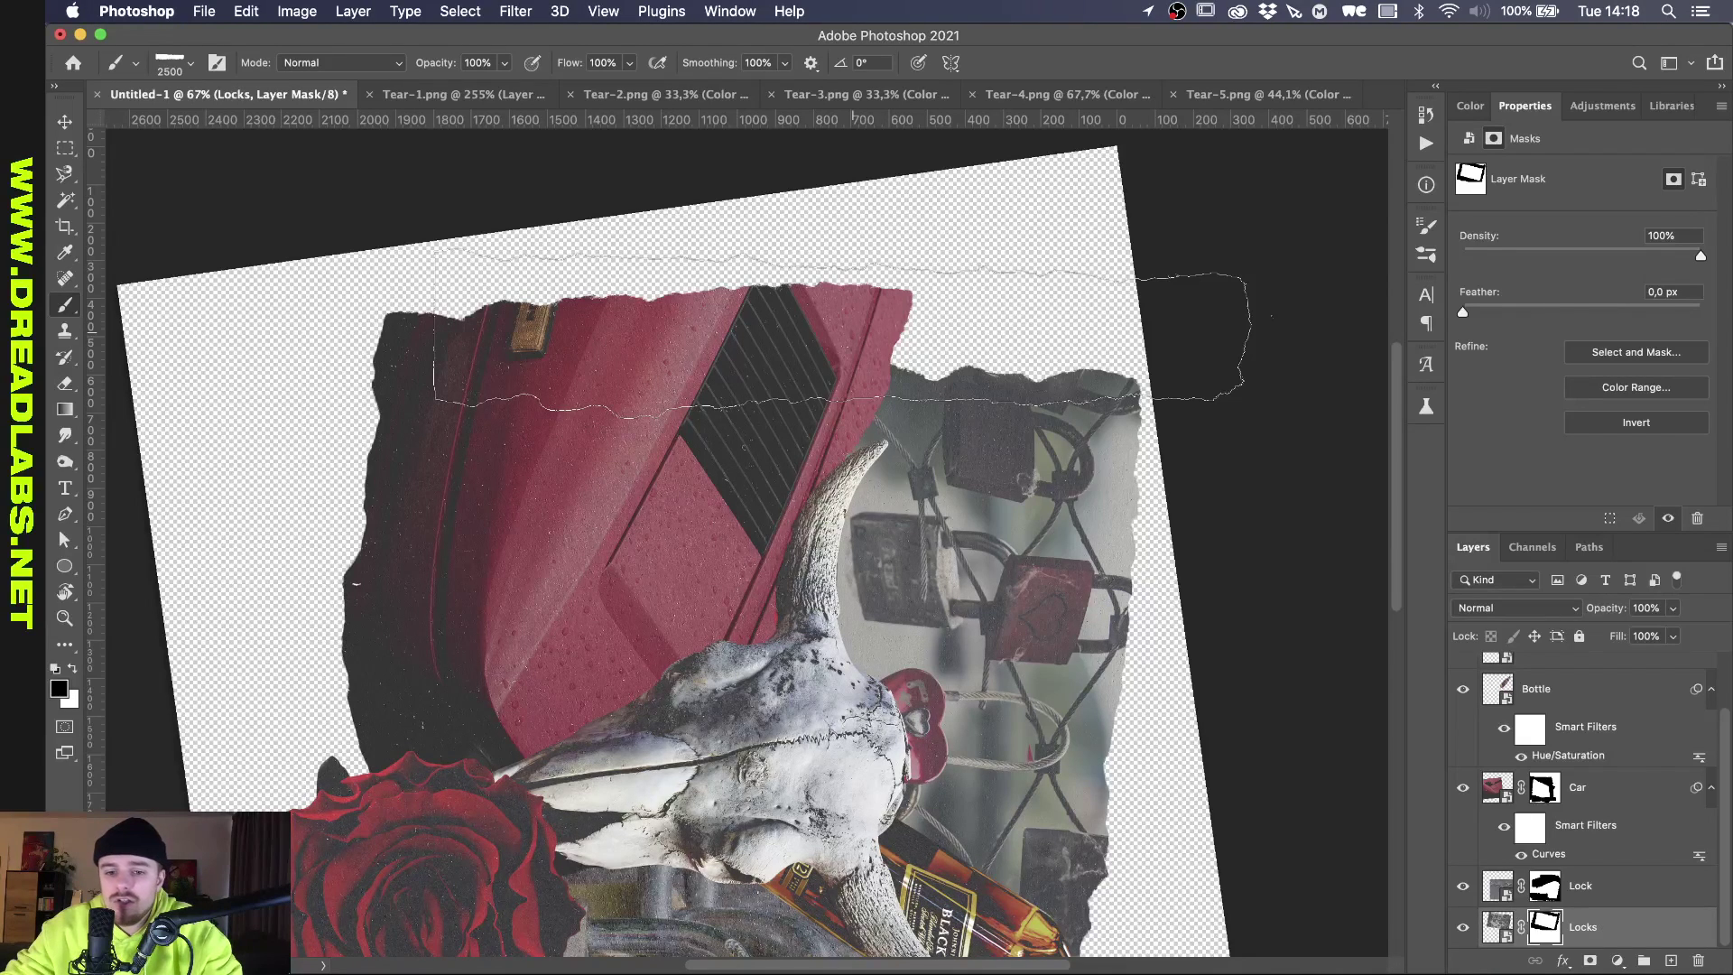
left_click(841, 326)
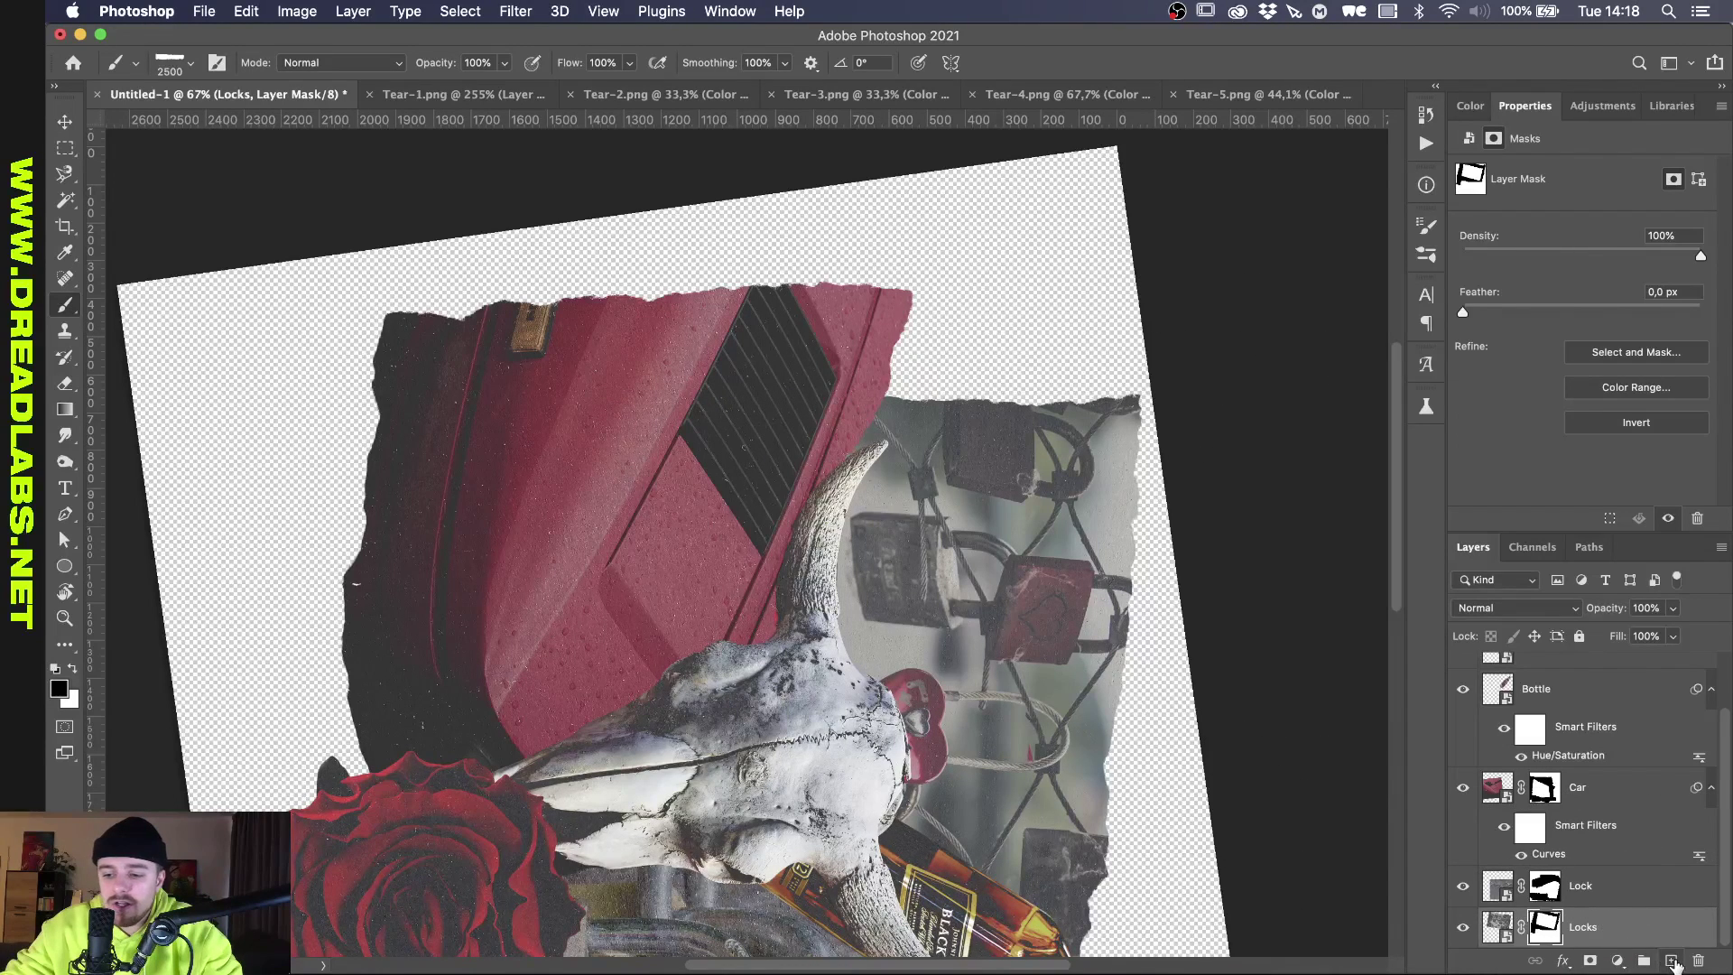
On a new layer, stamp a white torn-paper strip along the padlocks photo's top.
left_click(1673, 962)
left_click(1471, 106)
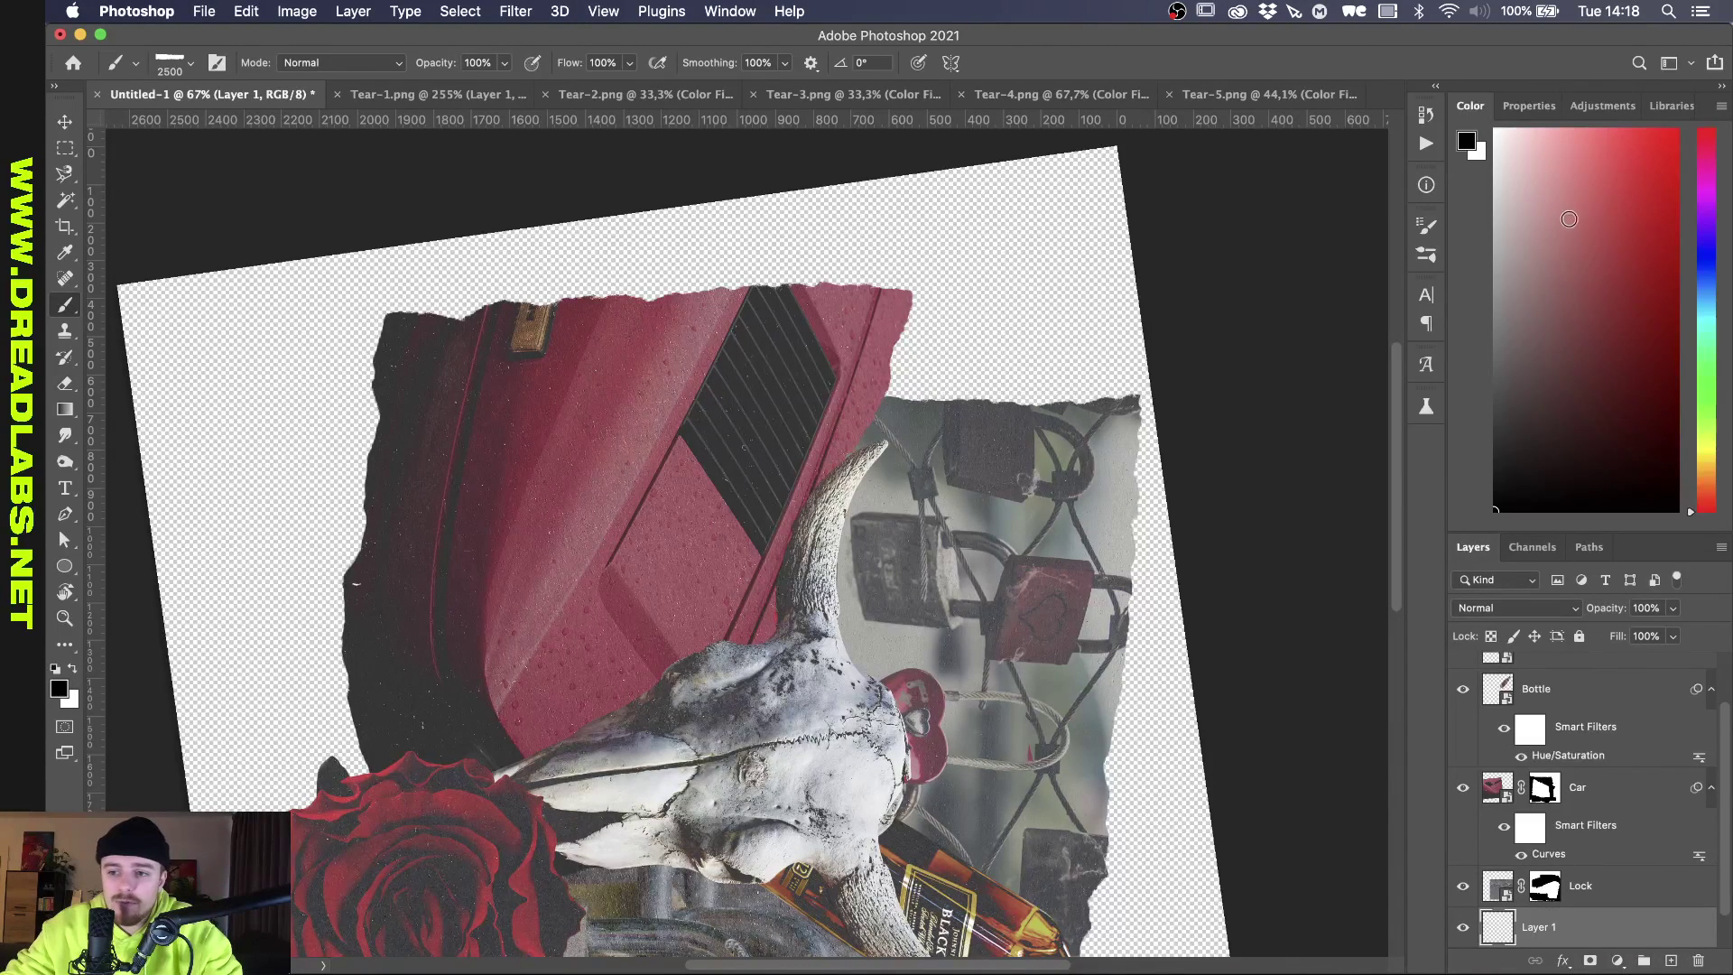
left_click(1496, 131)
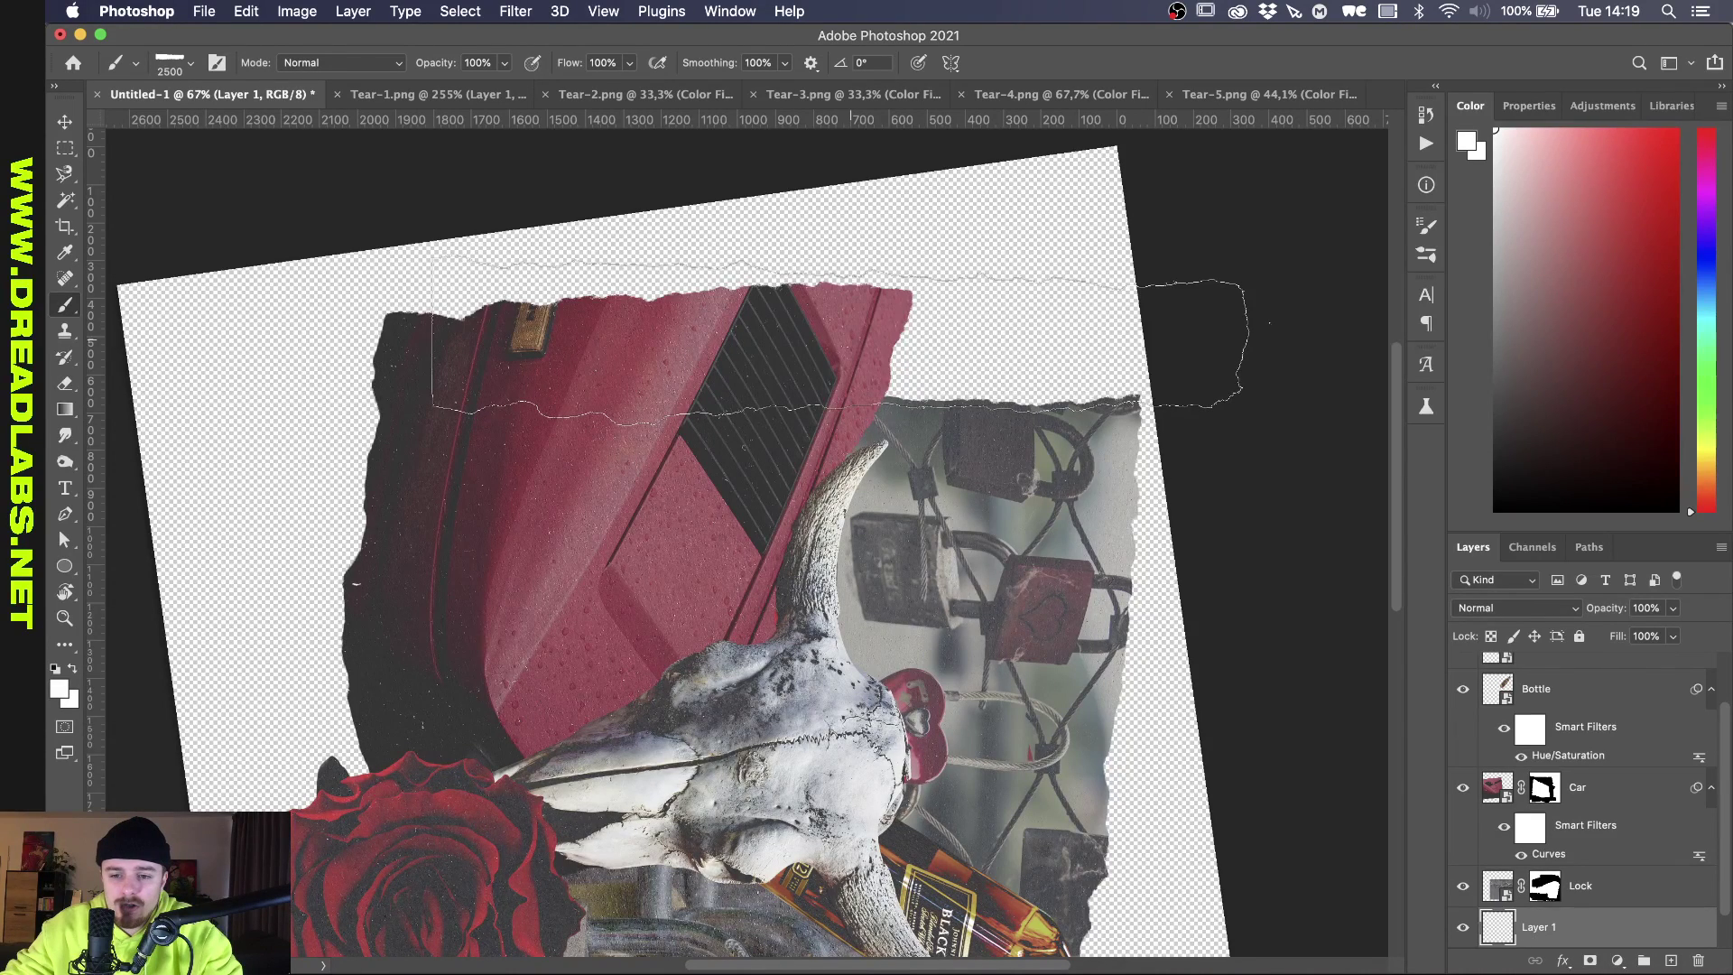
left_click(842, 340)
scroll(1350, 809, "down", 2)
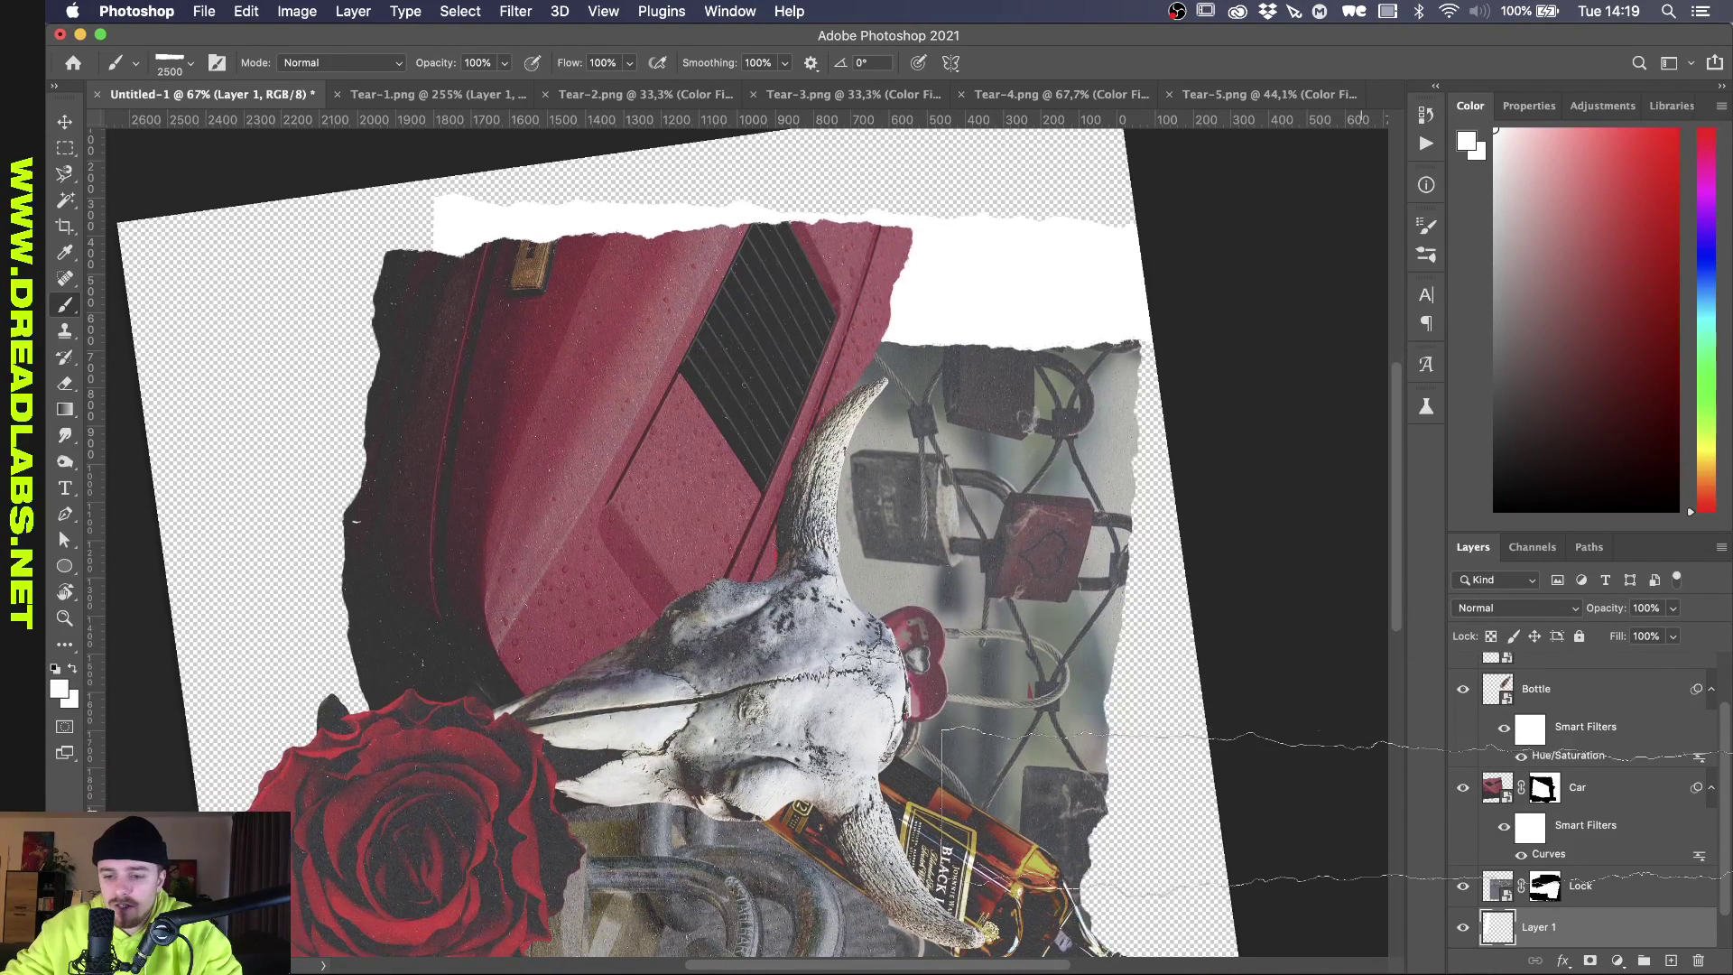
scroll(1587, 851, "down", 1)
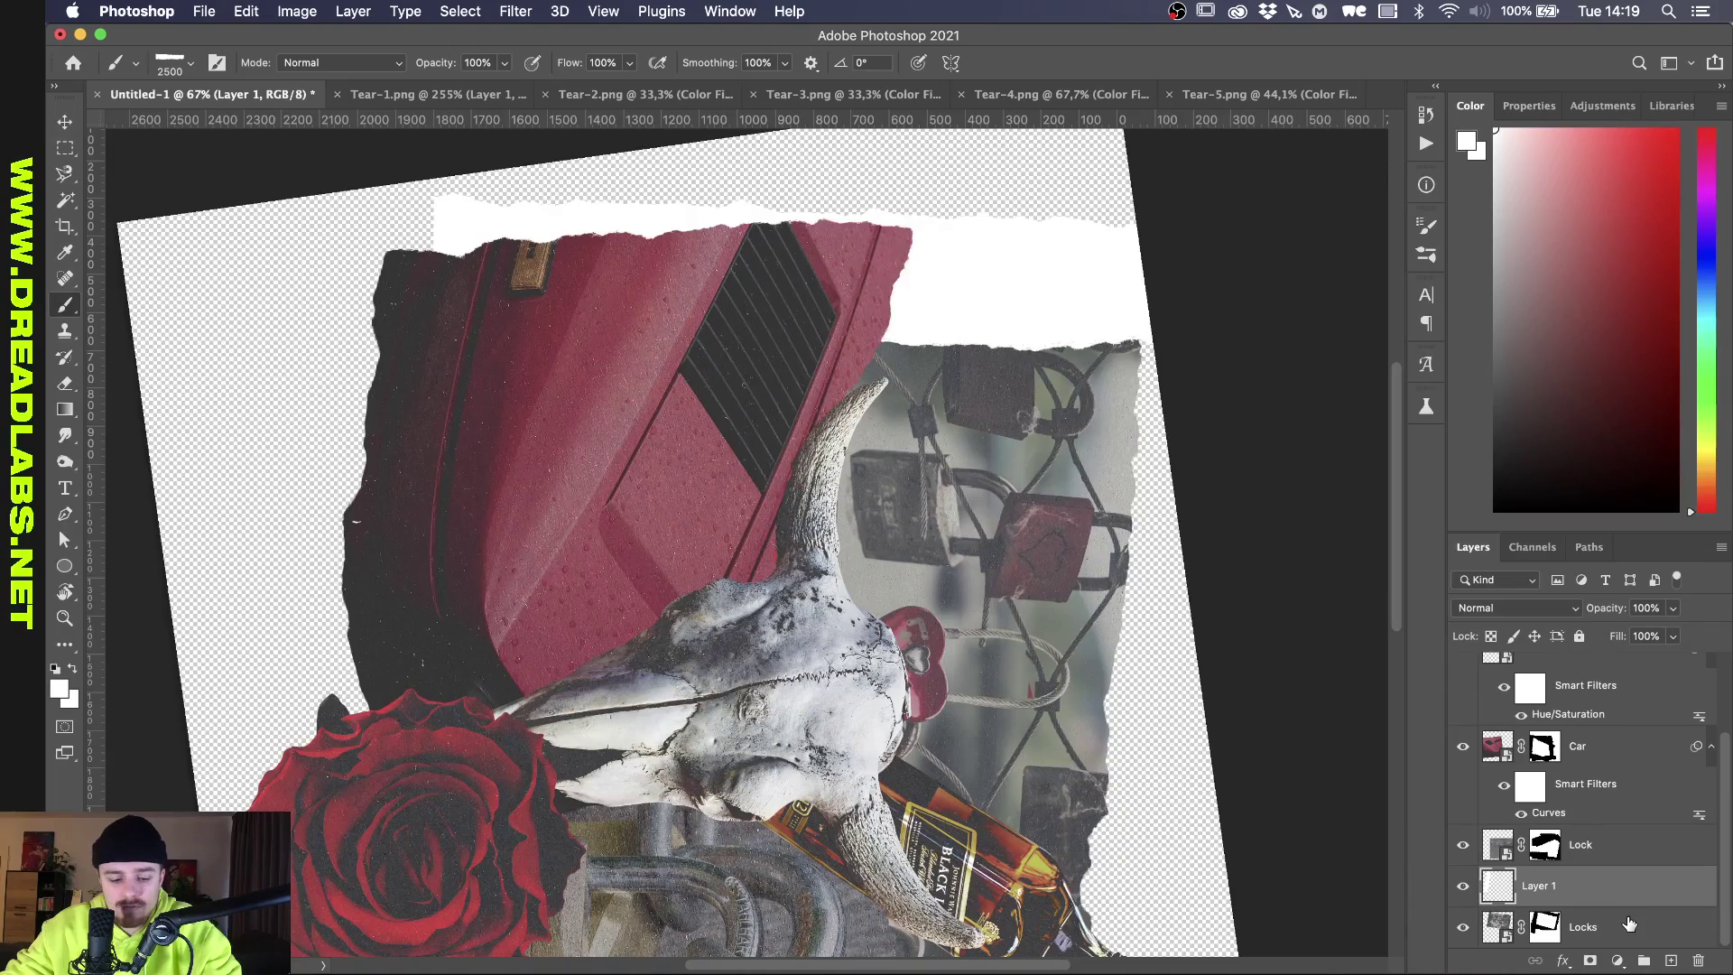
Clip the torn-paper Layer 1 to the Locks photo.
key("super+alt+g")
scroll(1251, 583, "up", 4)
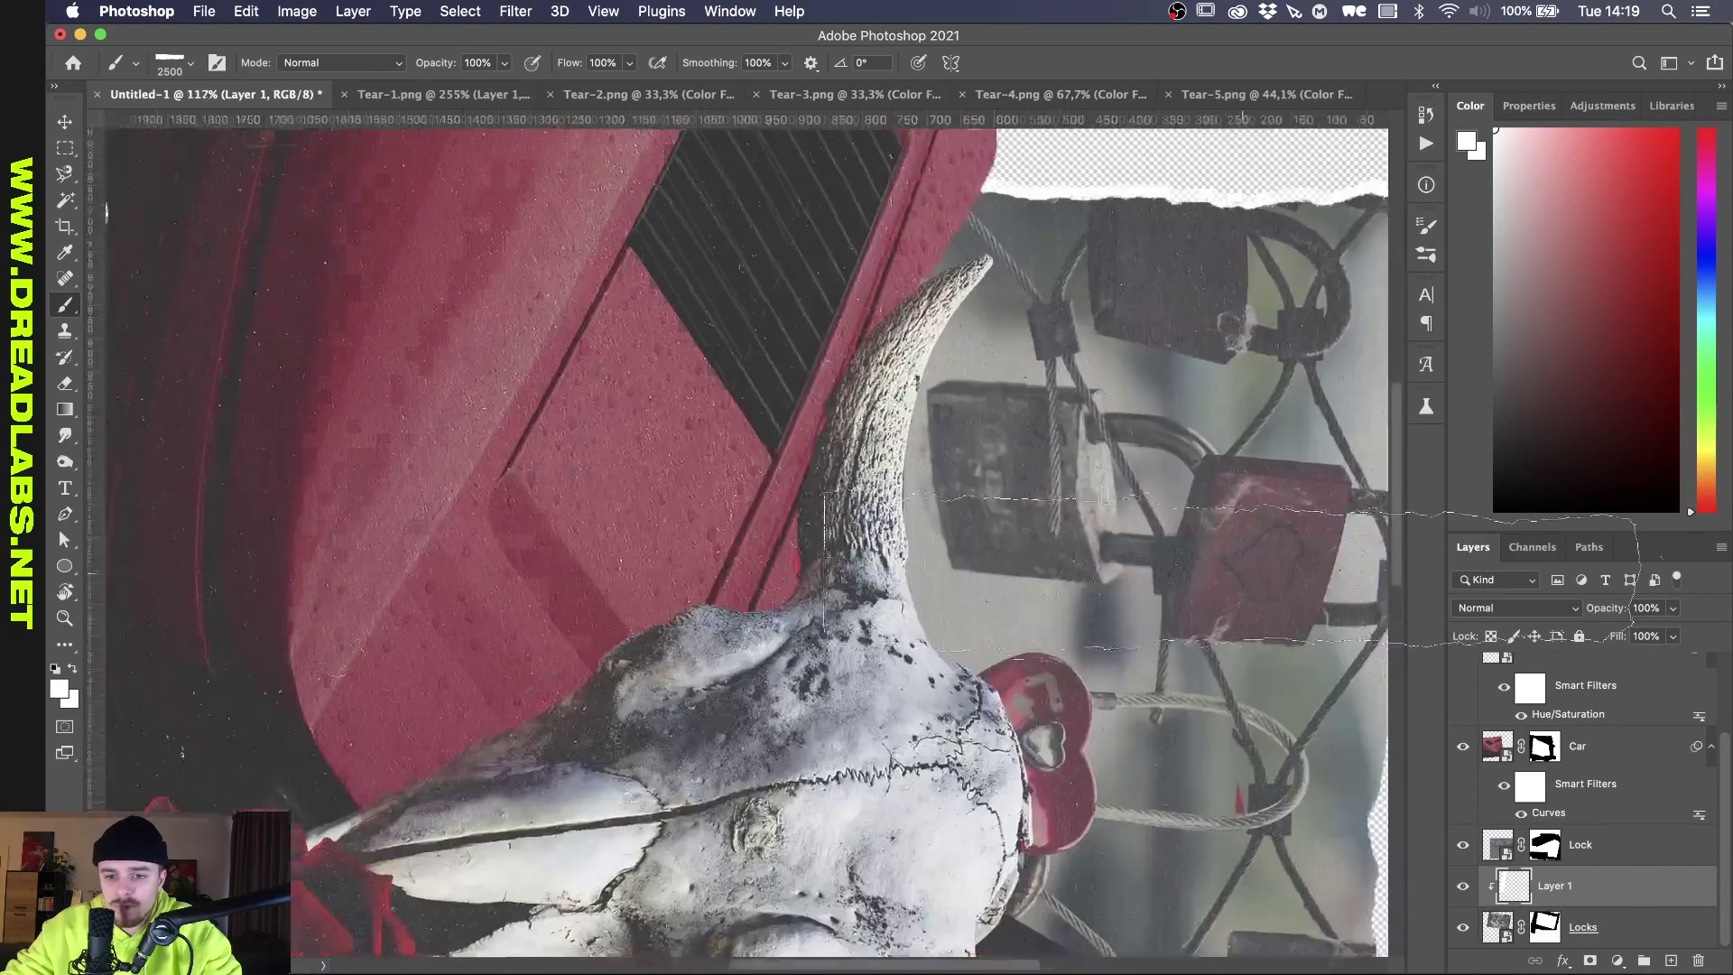
key("v")
scroll(1251, 583, "up", 5)
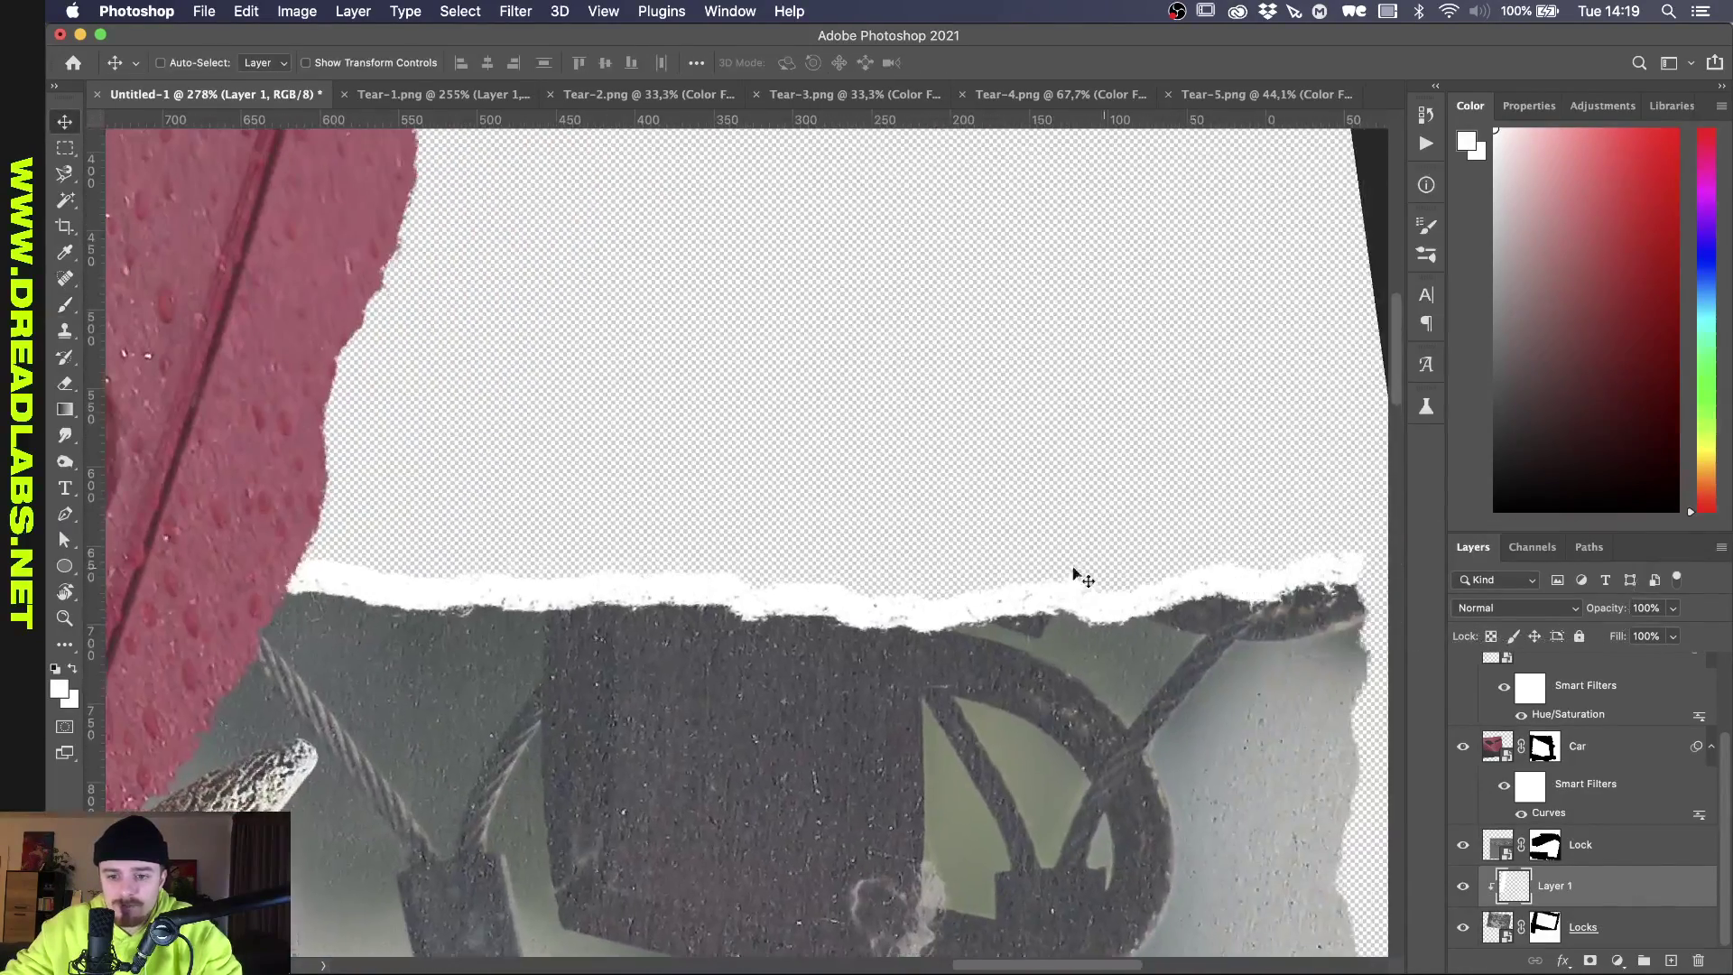
scroll(784, 614, "down", 3)
scroll(786, 614, "up", 3)
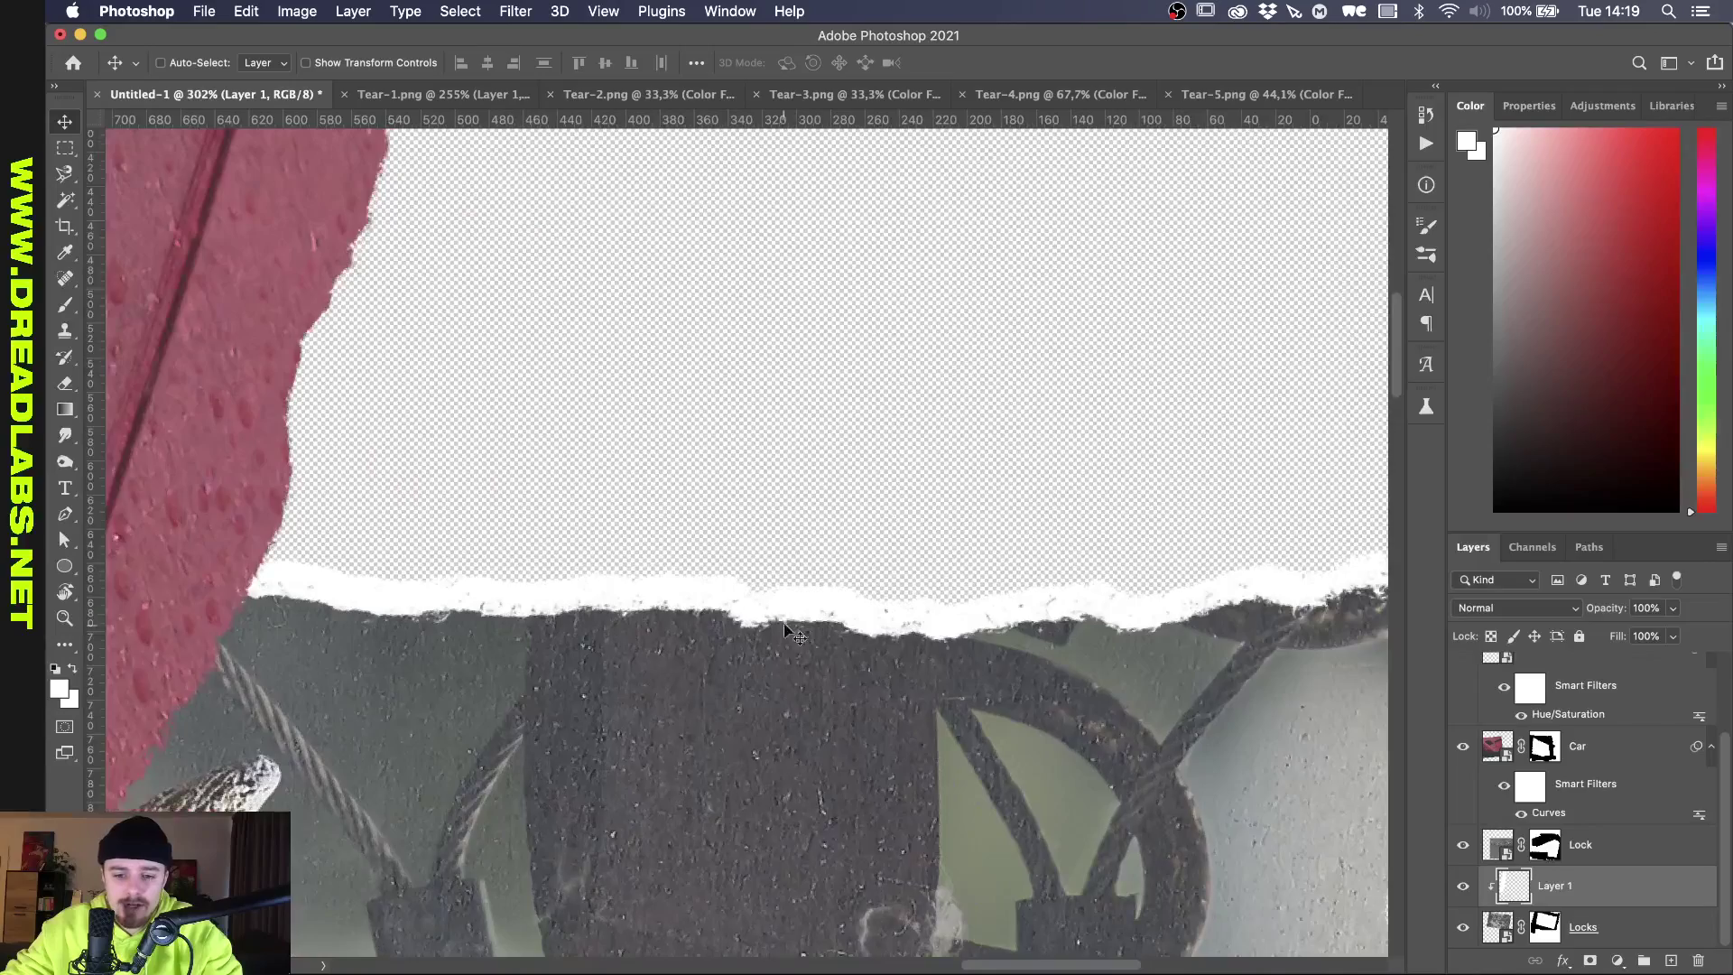
scroll(824, 634, "down", 2)
scroll(823, 634, "up", 2)
scroll(837, 605, "down", 2)
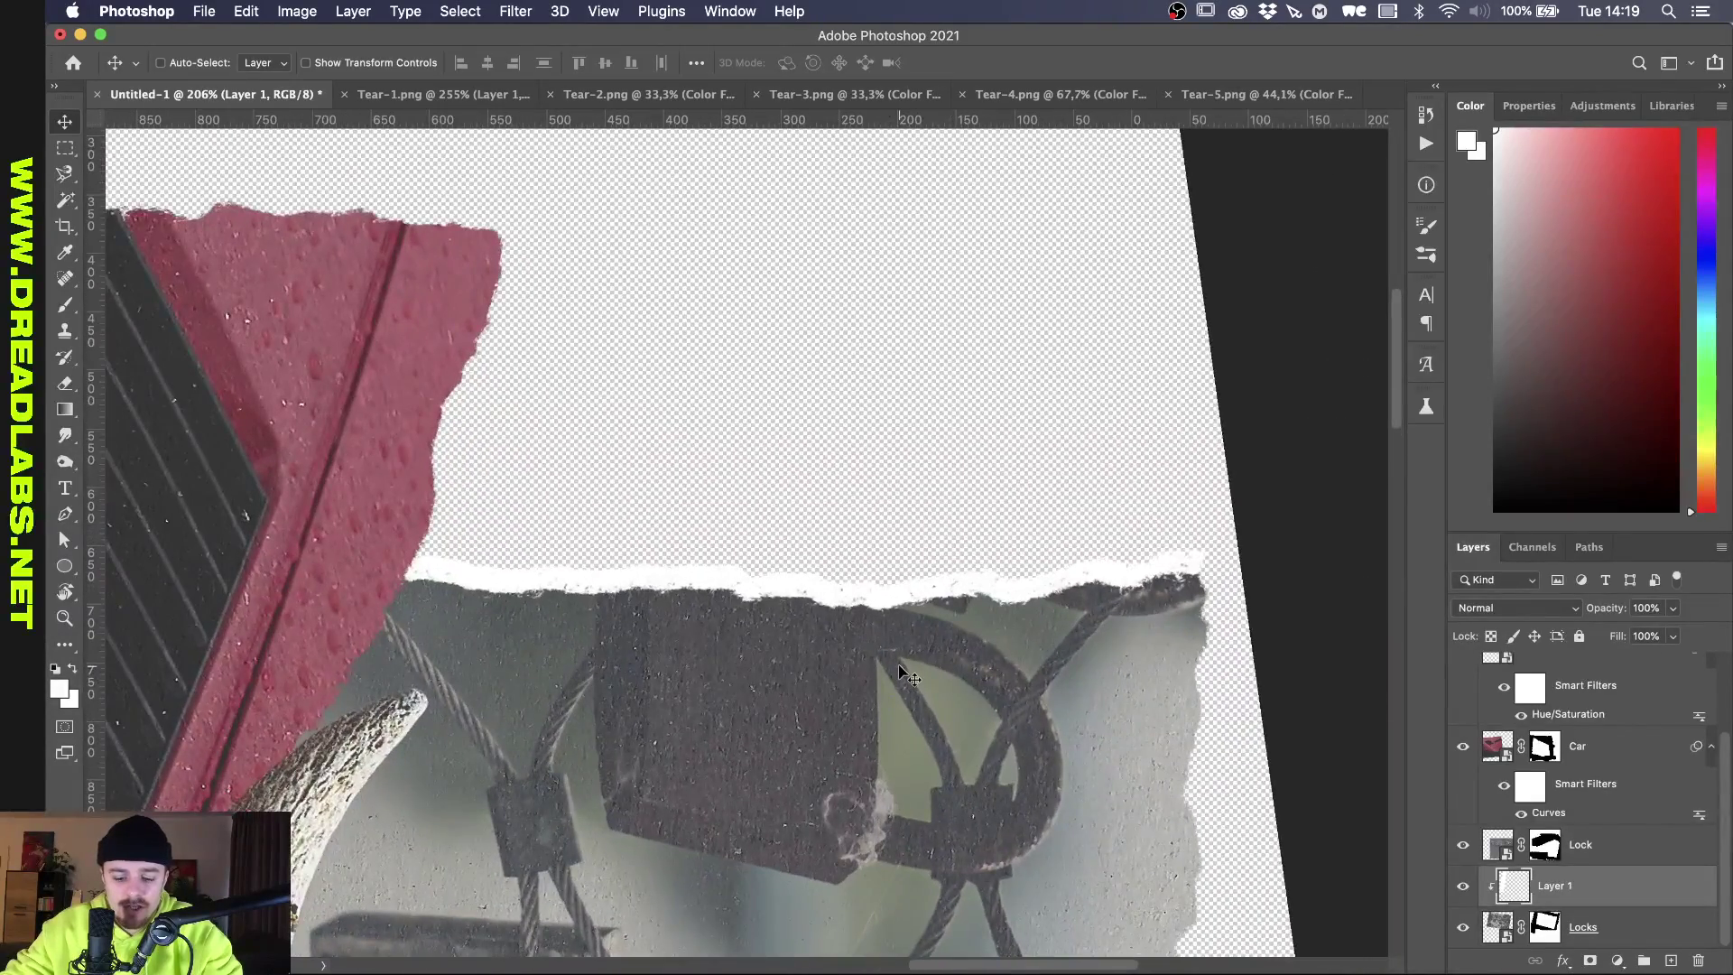
scroll(823, 722, "down", 2)
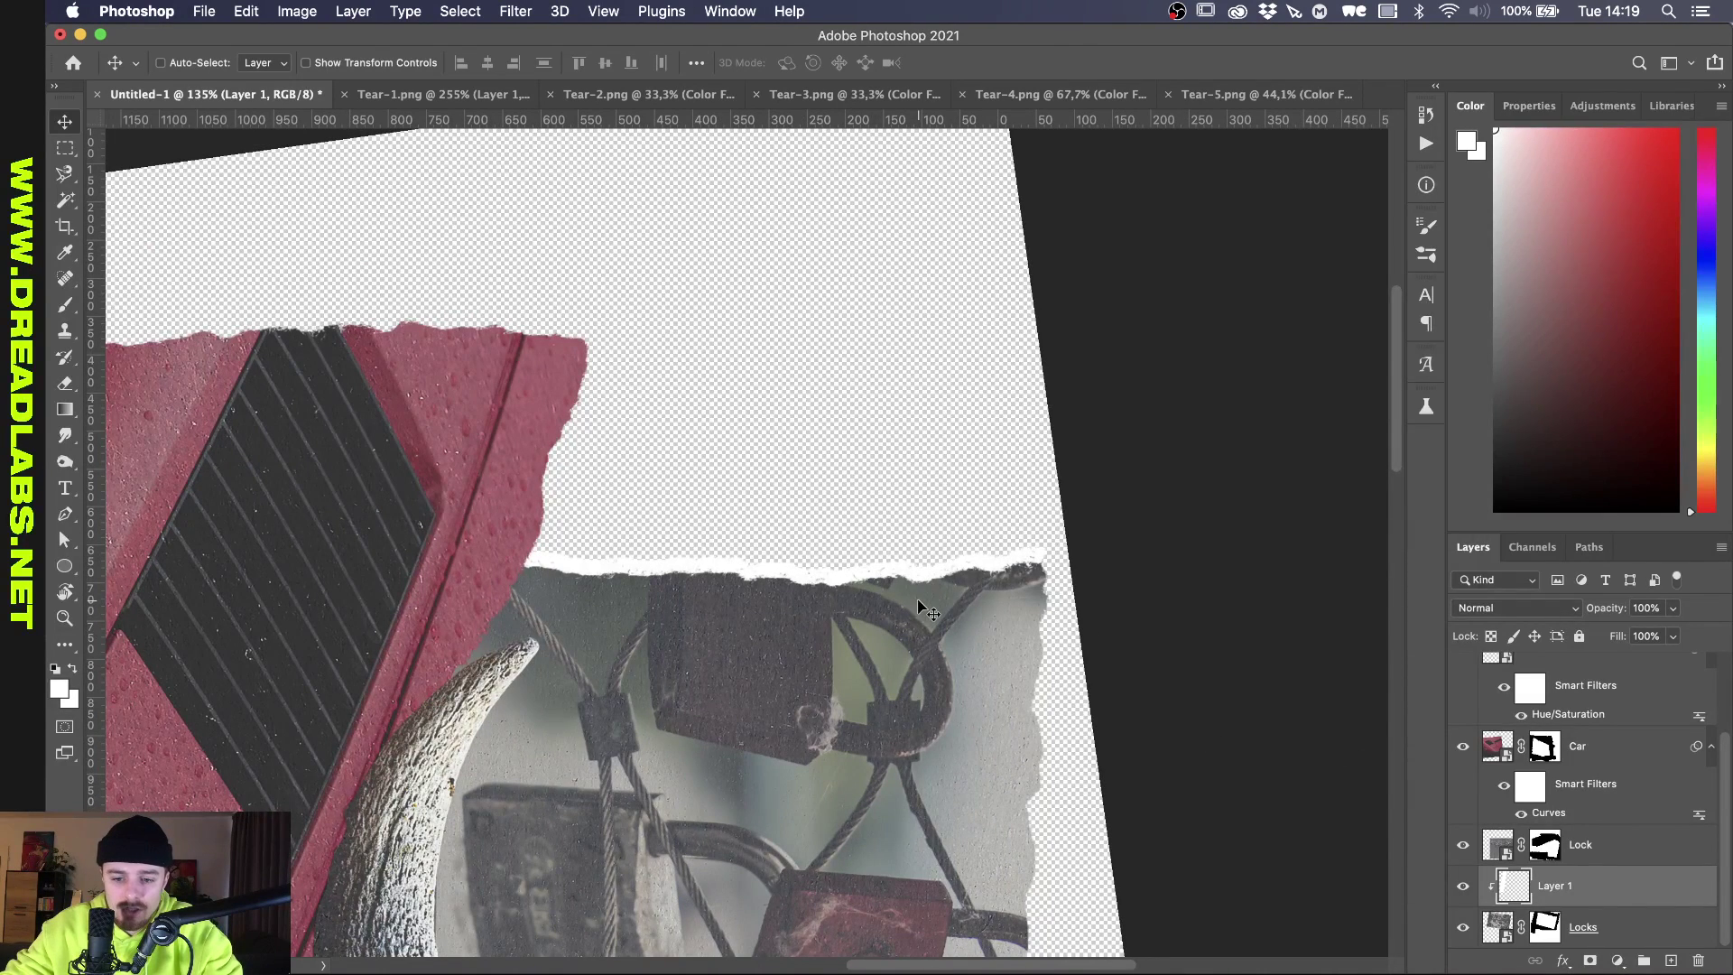
Rotate the torn paper slightly to follow the locks photo's edge and commit.
key("super+t")
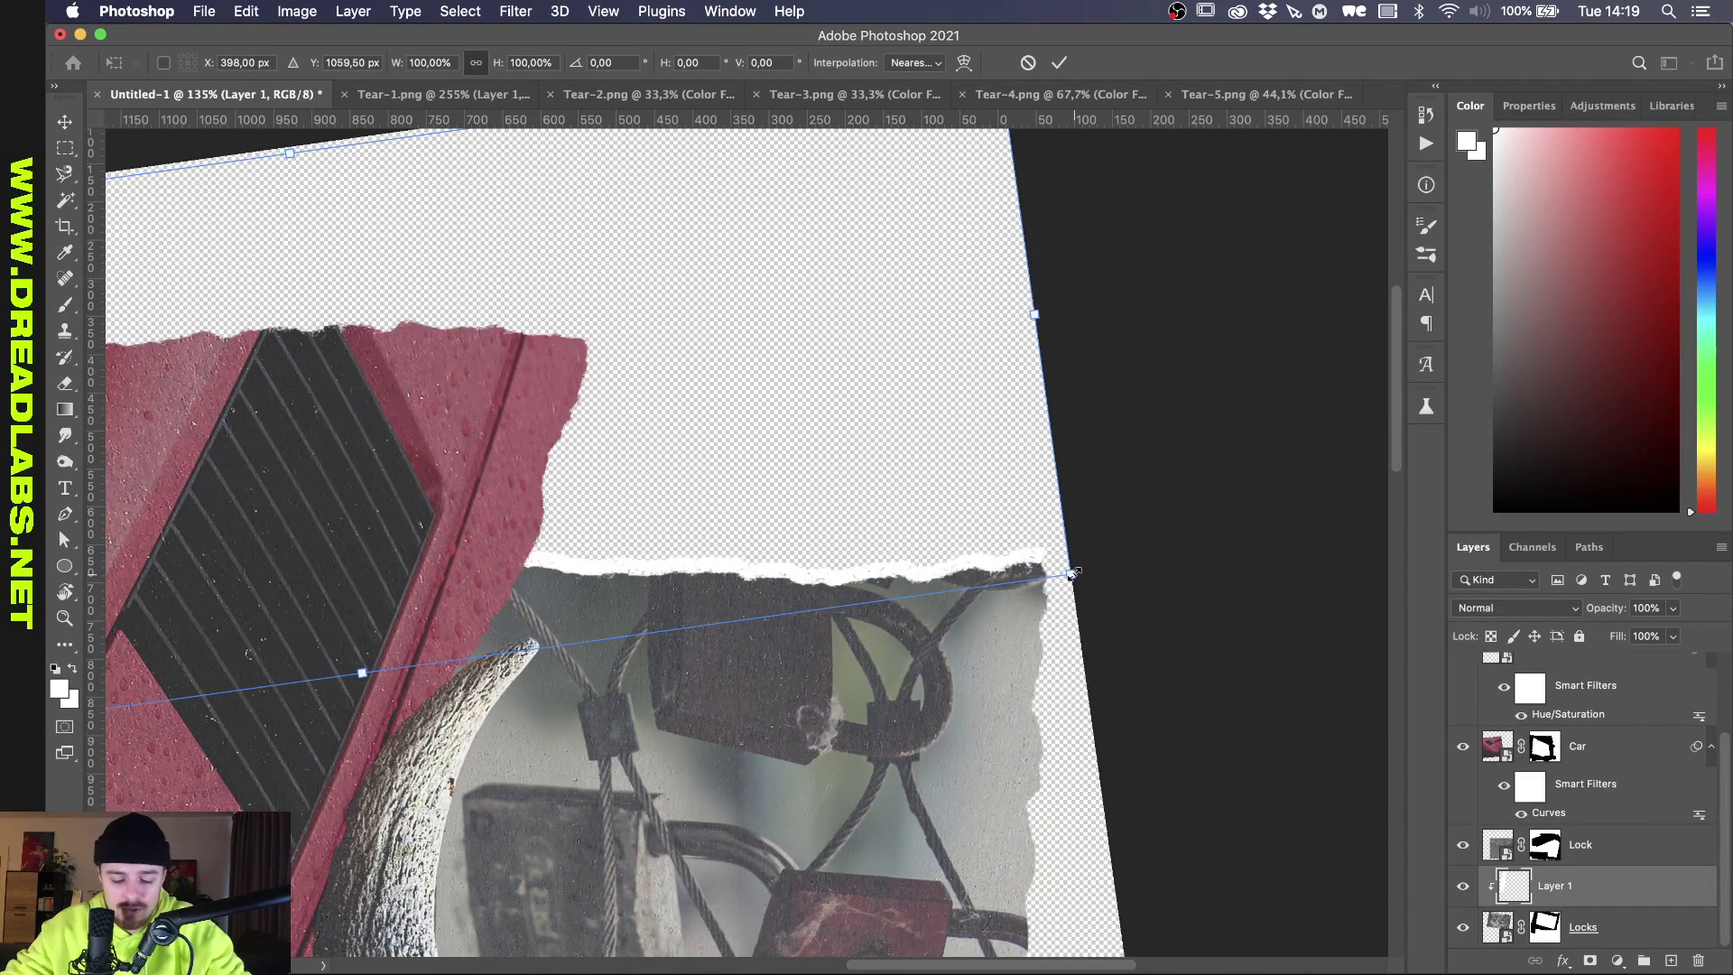
left_click_drag(1074, 583, 1067, 561)
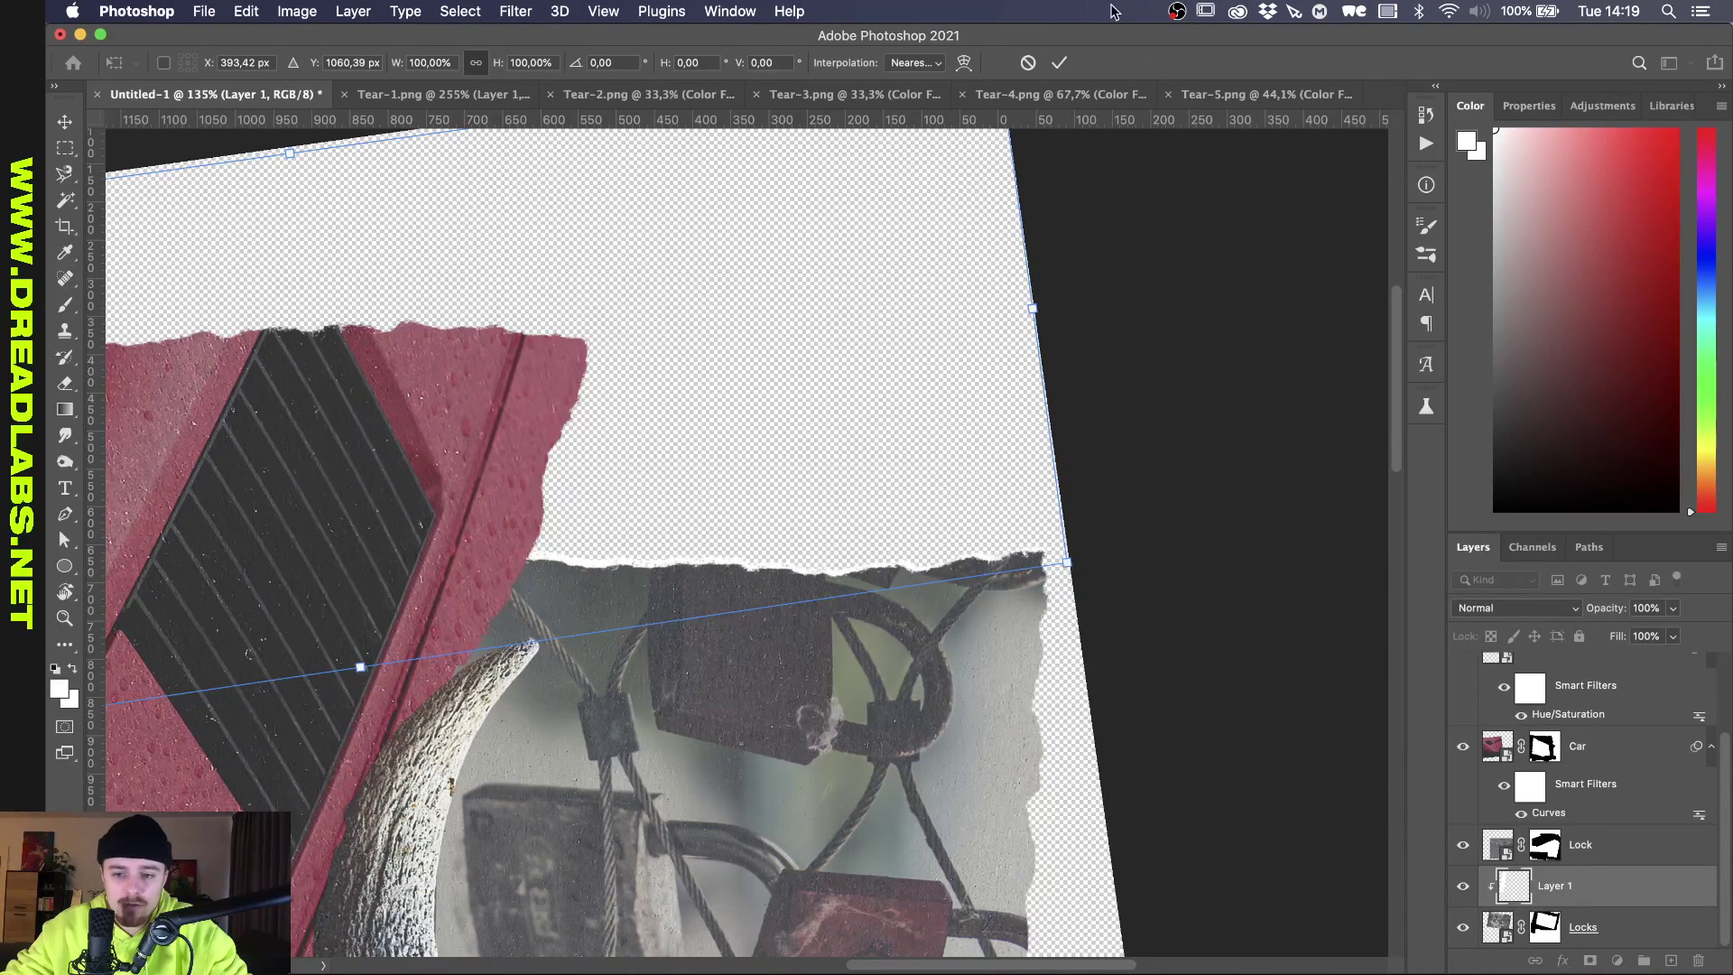
left_click(1060, 63)
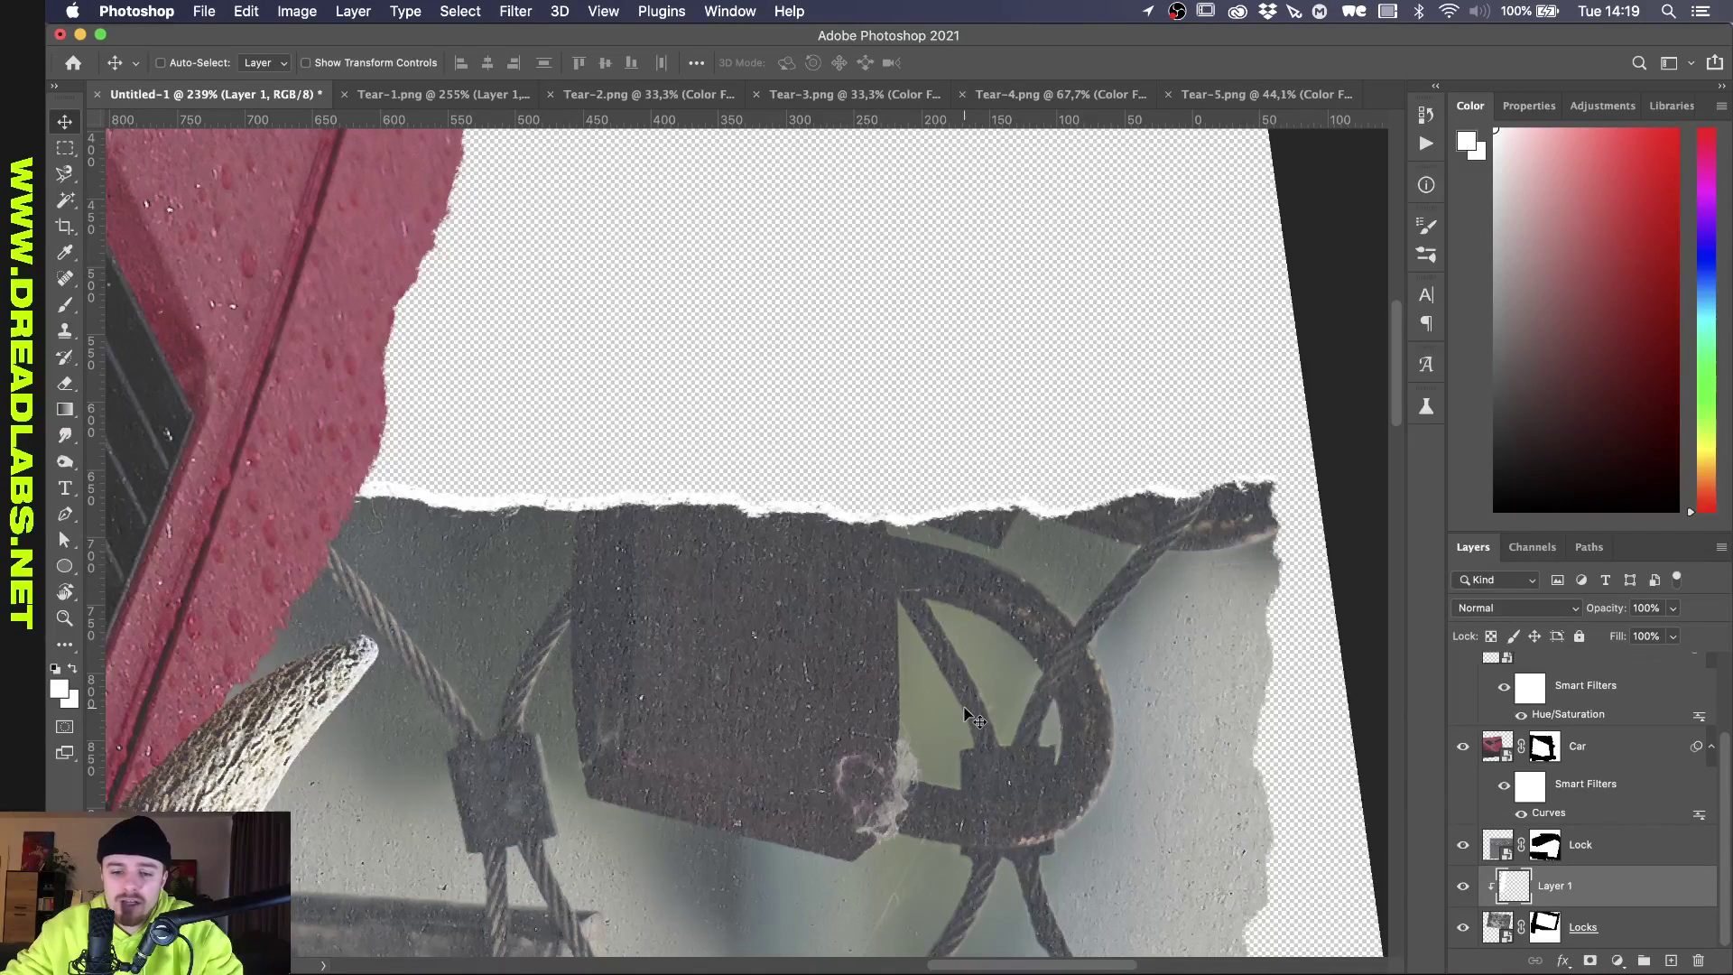
scroll(917, 616, "down", 5)
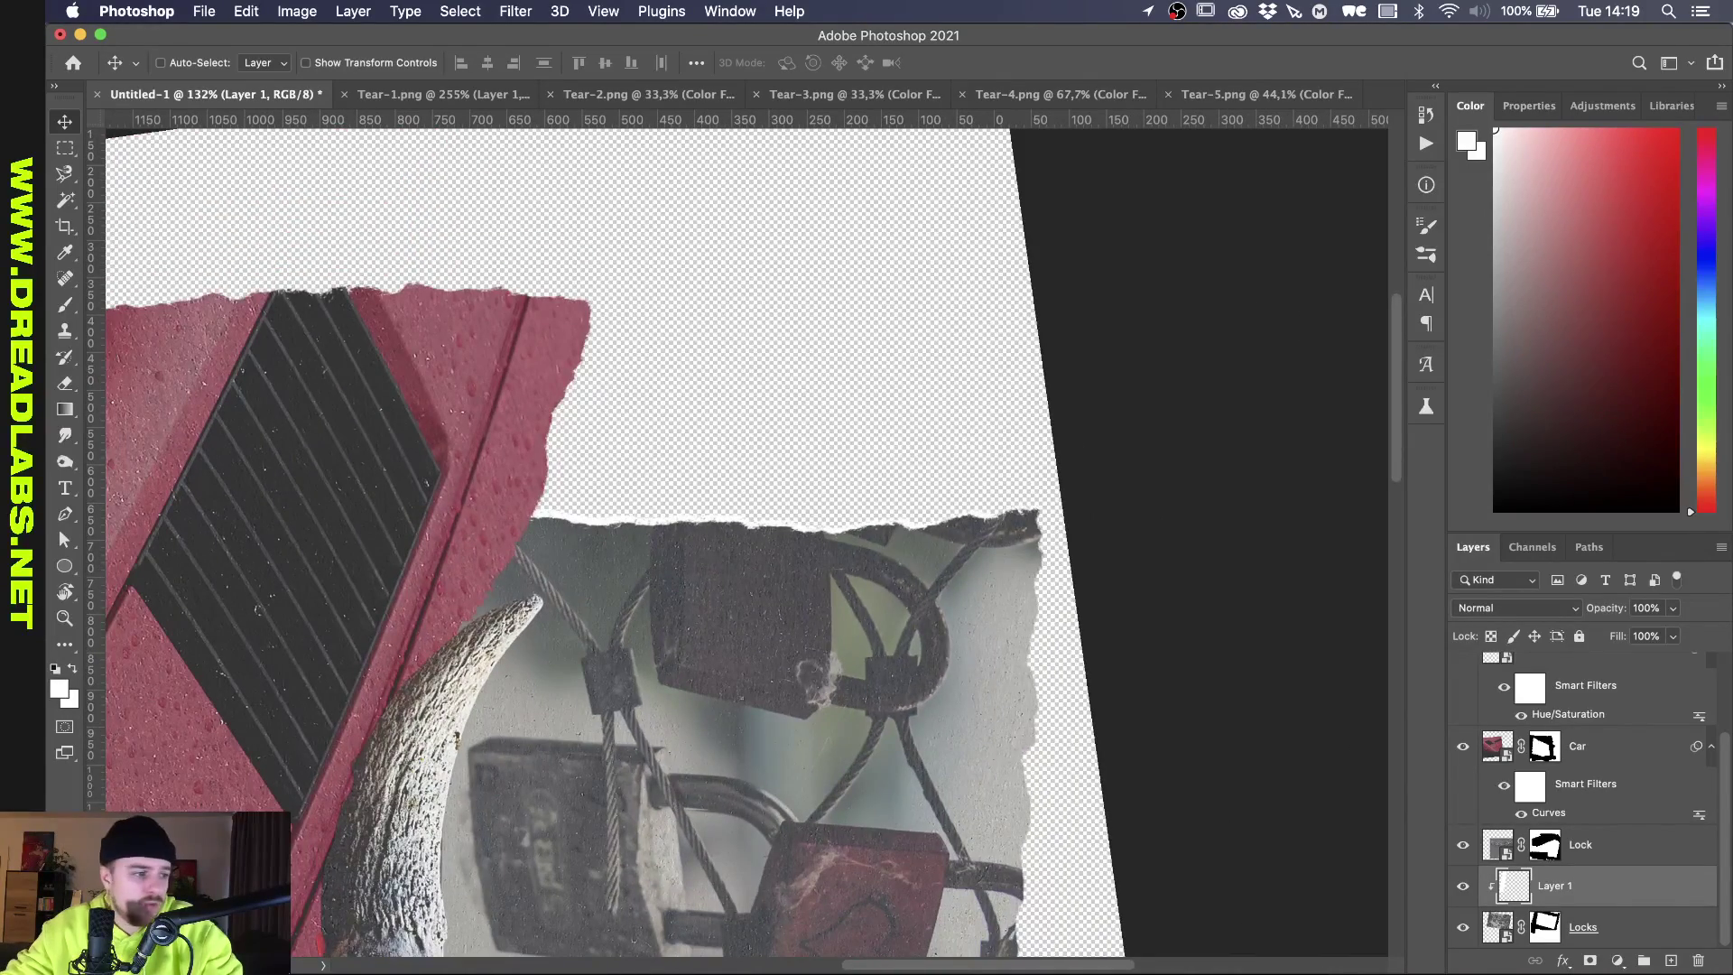
Place texture 8.png into the collage and mask it to Layer 1's torn-paper shape.
key("super+Tab")
left_click(958, 466)
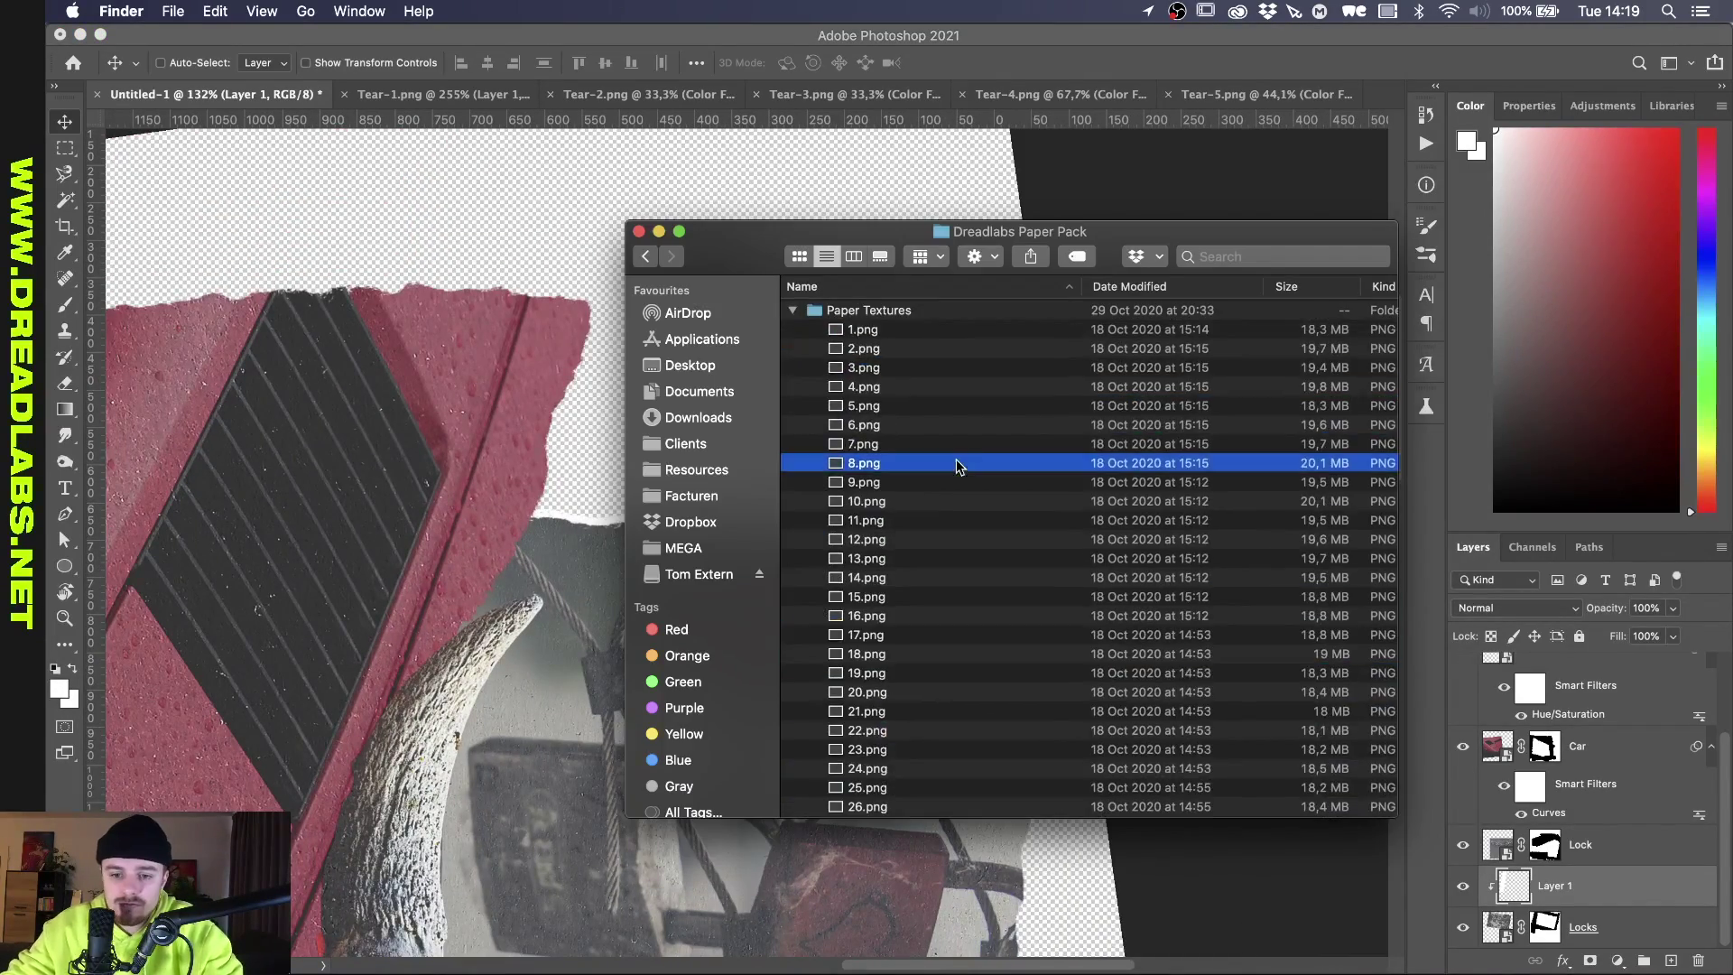
left_click_drag(959, 465, 685, 430)
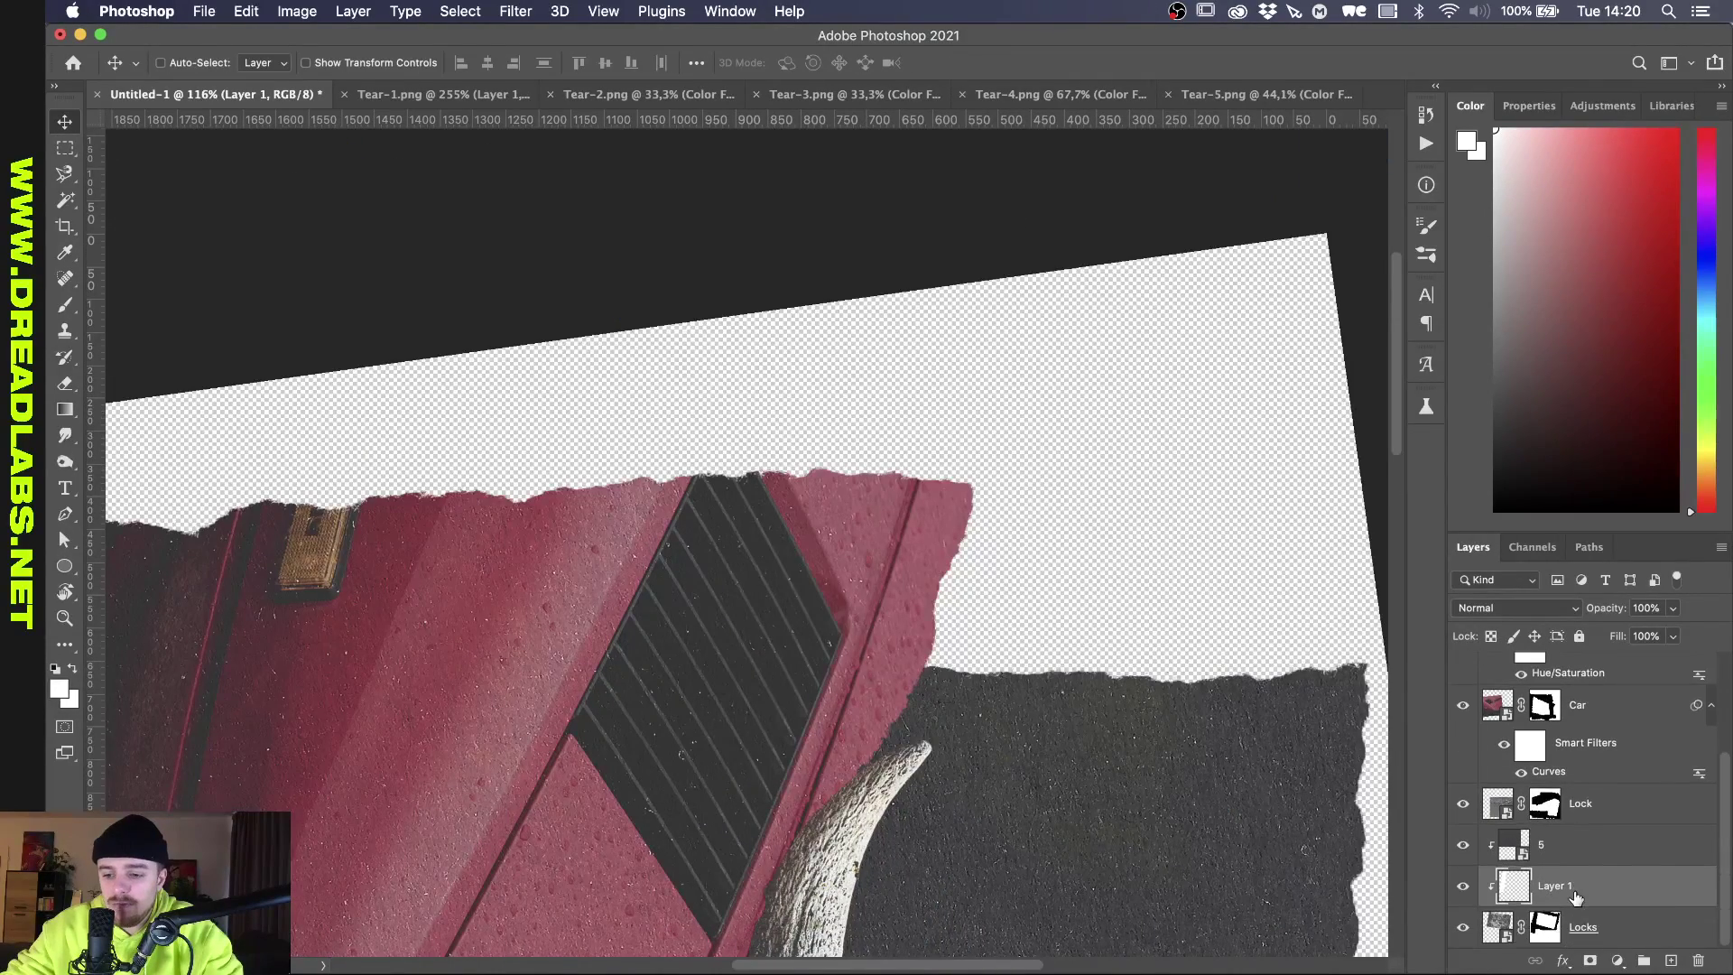
left_click(1515, 887, "super")
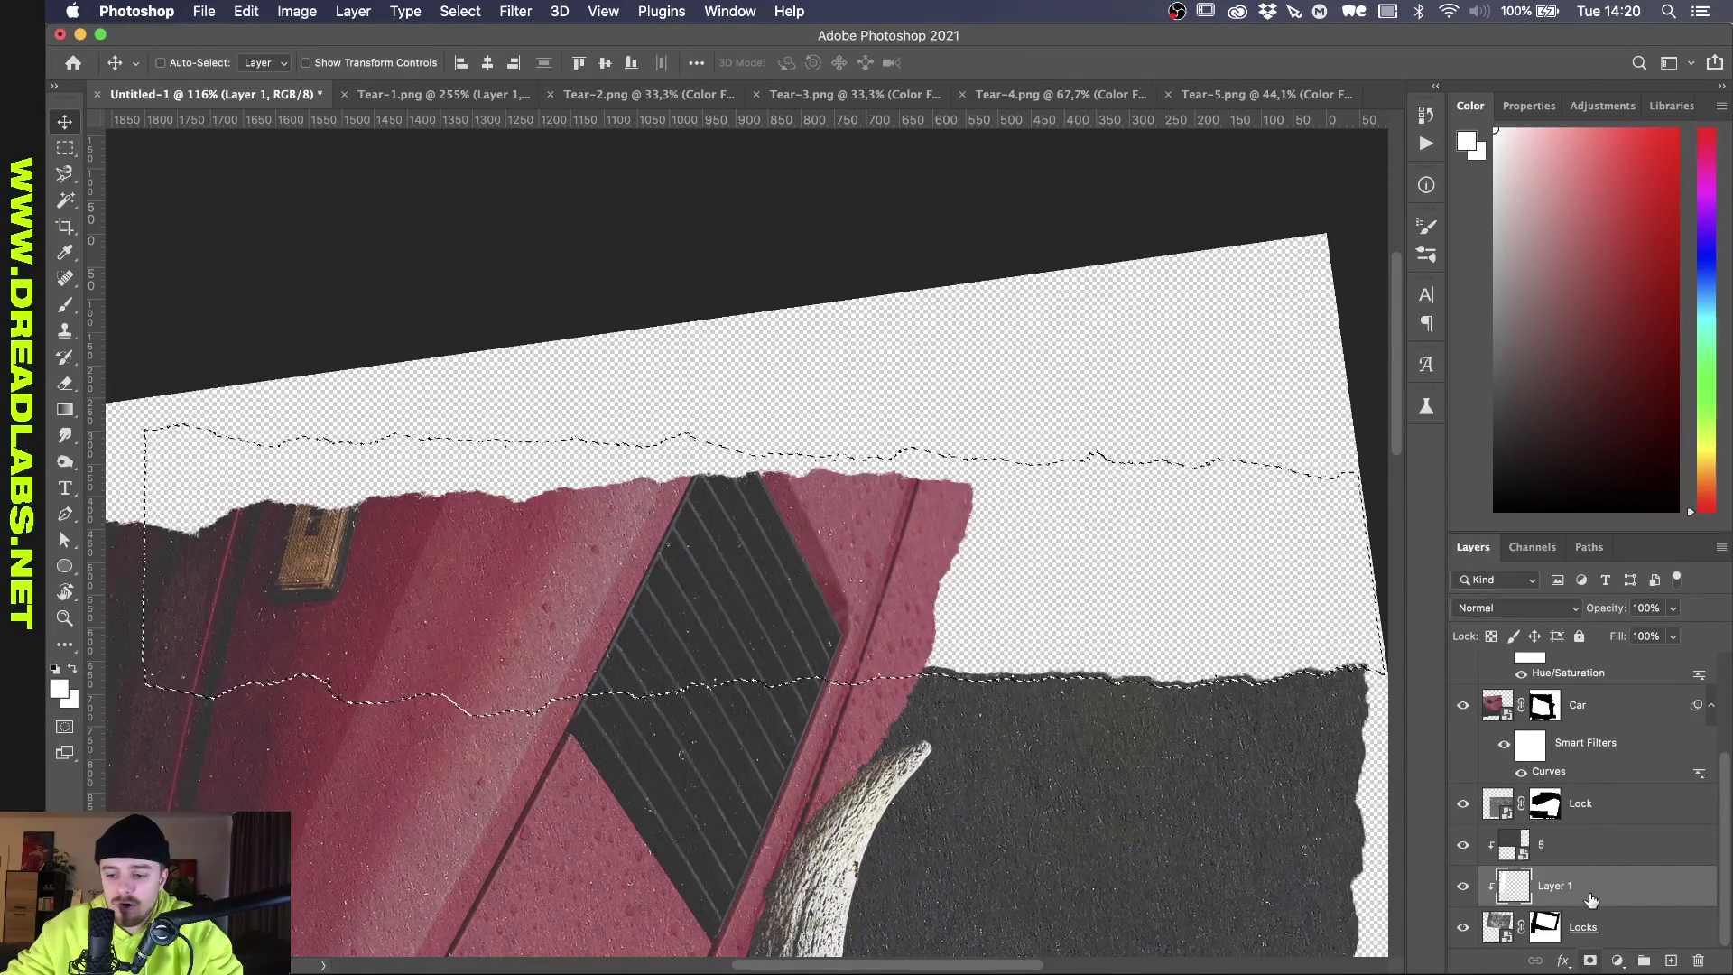
key("alt+bracketright")
left_click(1591, 961)
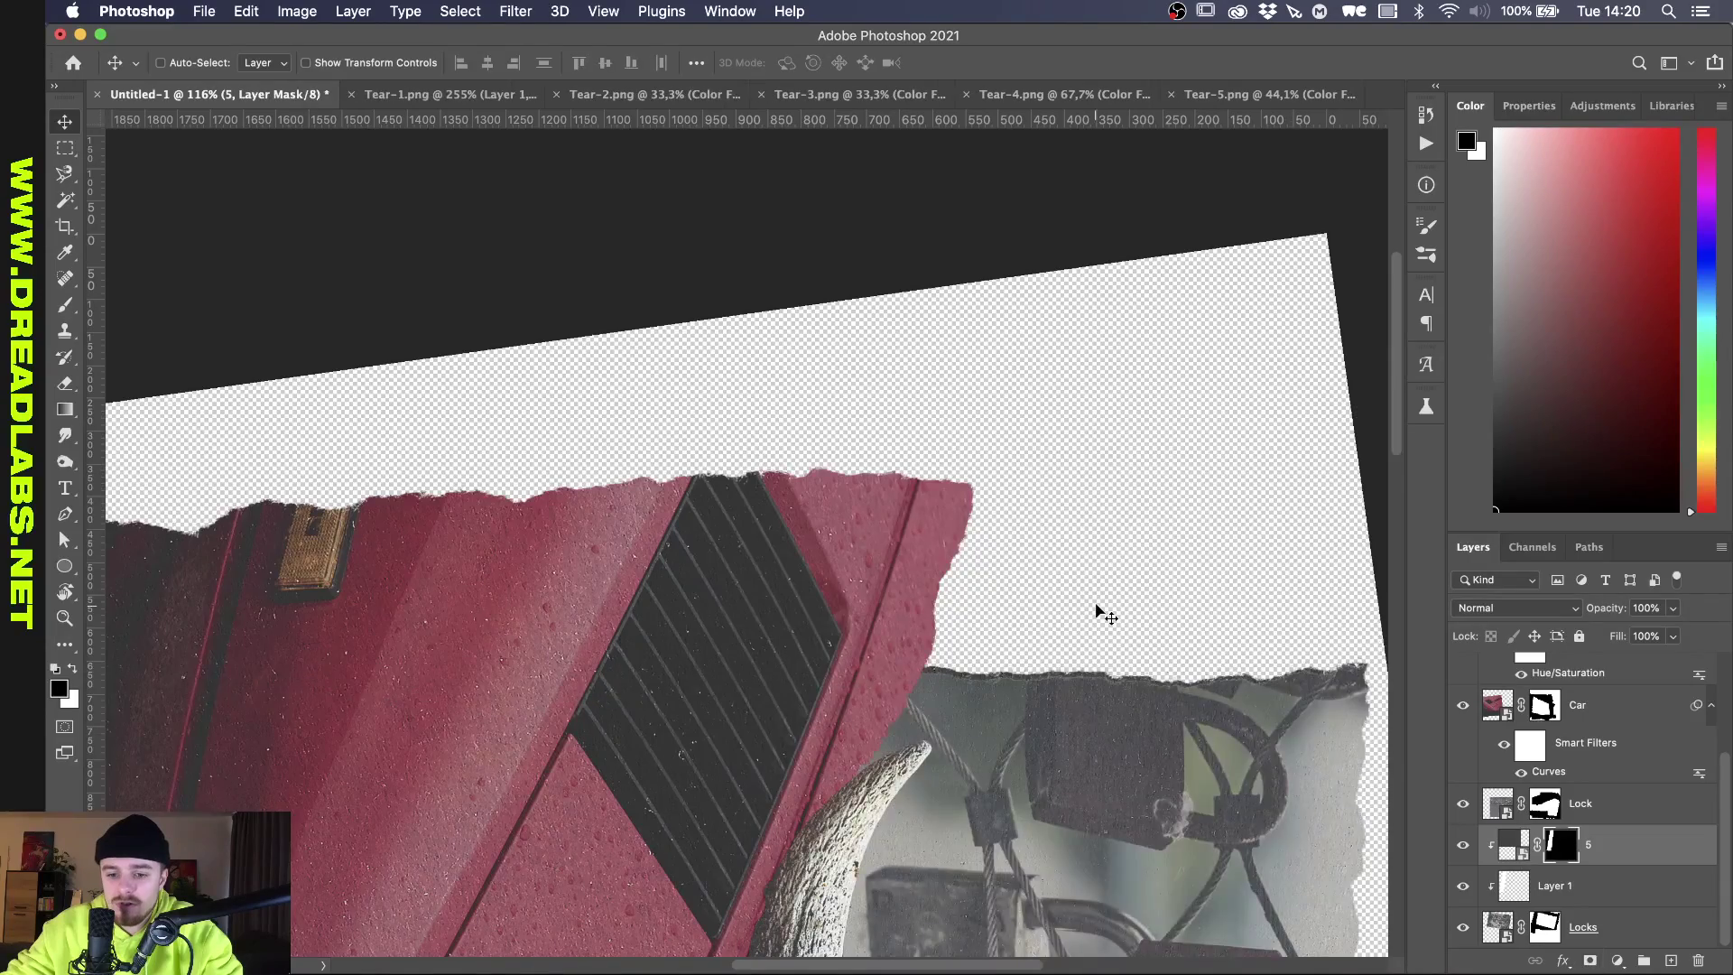
scroll(1097, 611, "up", 4)
scroll(1095, 605, "up", 5)
scroll(1095, 604, "up", 5)
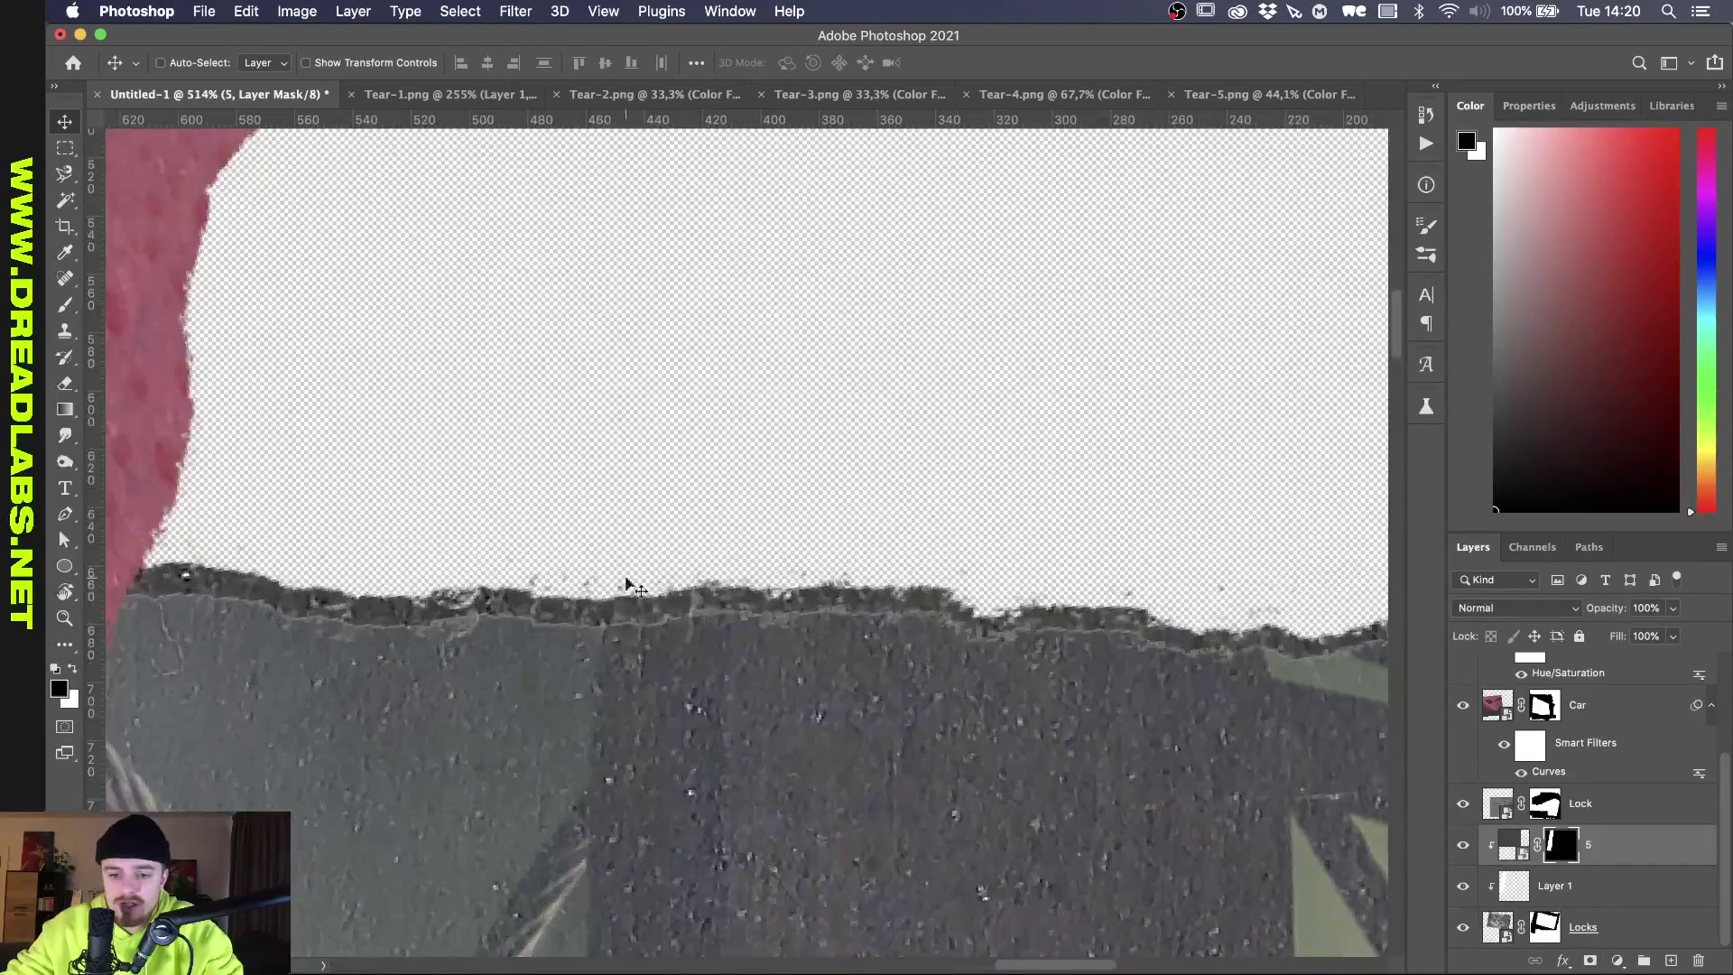
scroll(708, 599, "down", 3)
scroll(713, 607, "up", 2)
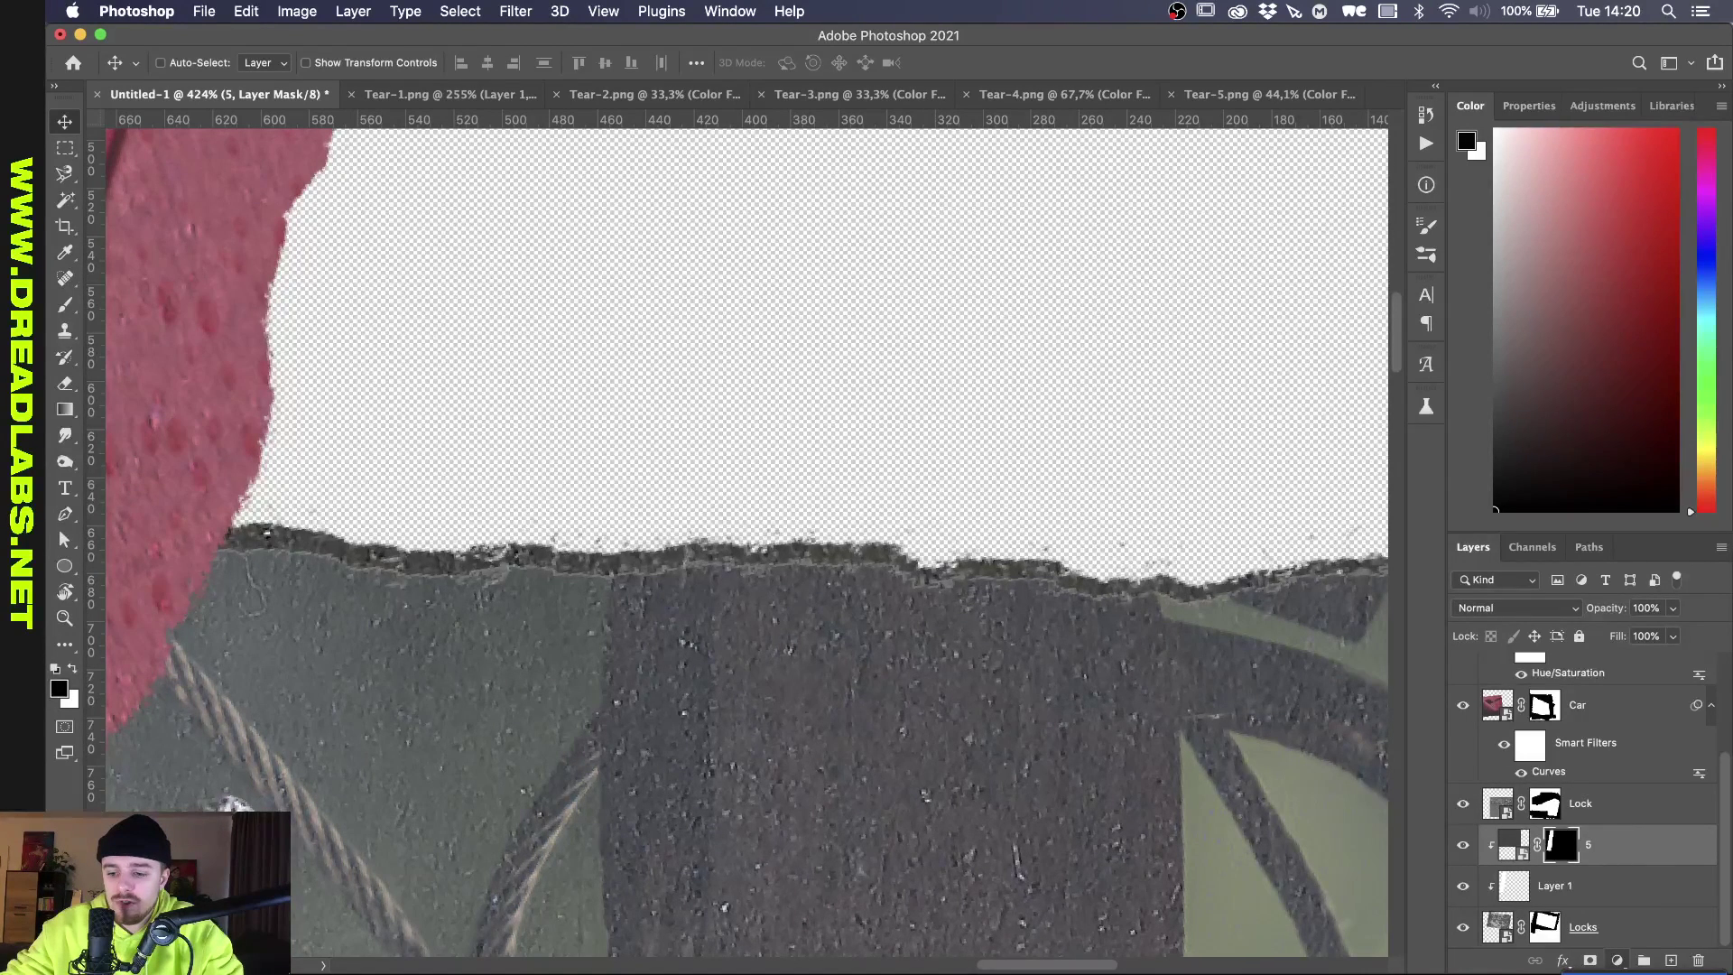
Add a pale beige Solid Color fill clipped to the texture layer.
left_click(1620, 972)
left_click_drag(1396, 540, 1395, 530)
left_click_drag(1142, 320, 1136, 308)
key("Return")
key("alt+super+g")
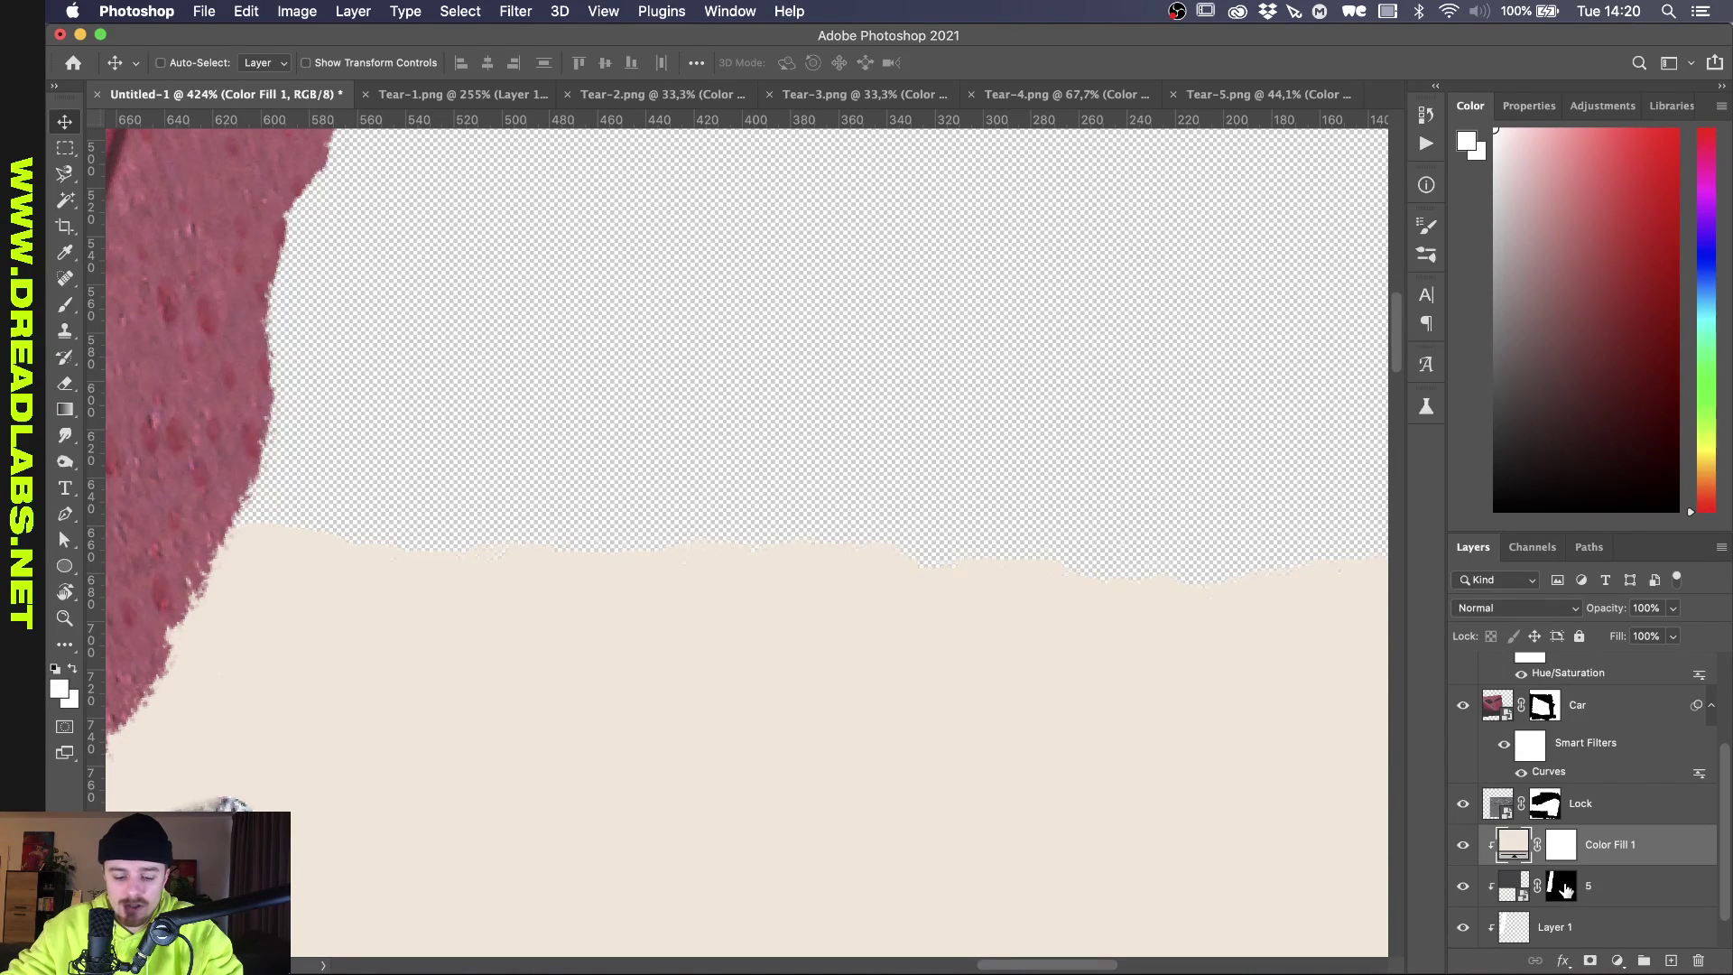
Copy layer 5's mask onto Color Fill 1, blend it as Overlay at 74% opacity.
left_click(1566, 890)
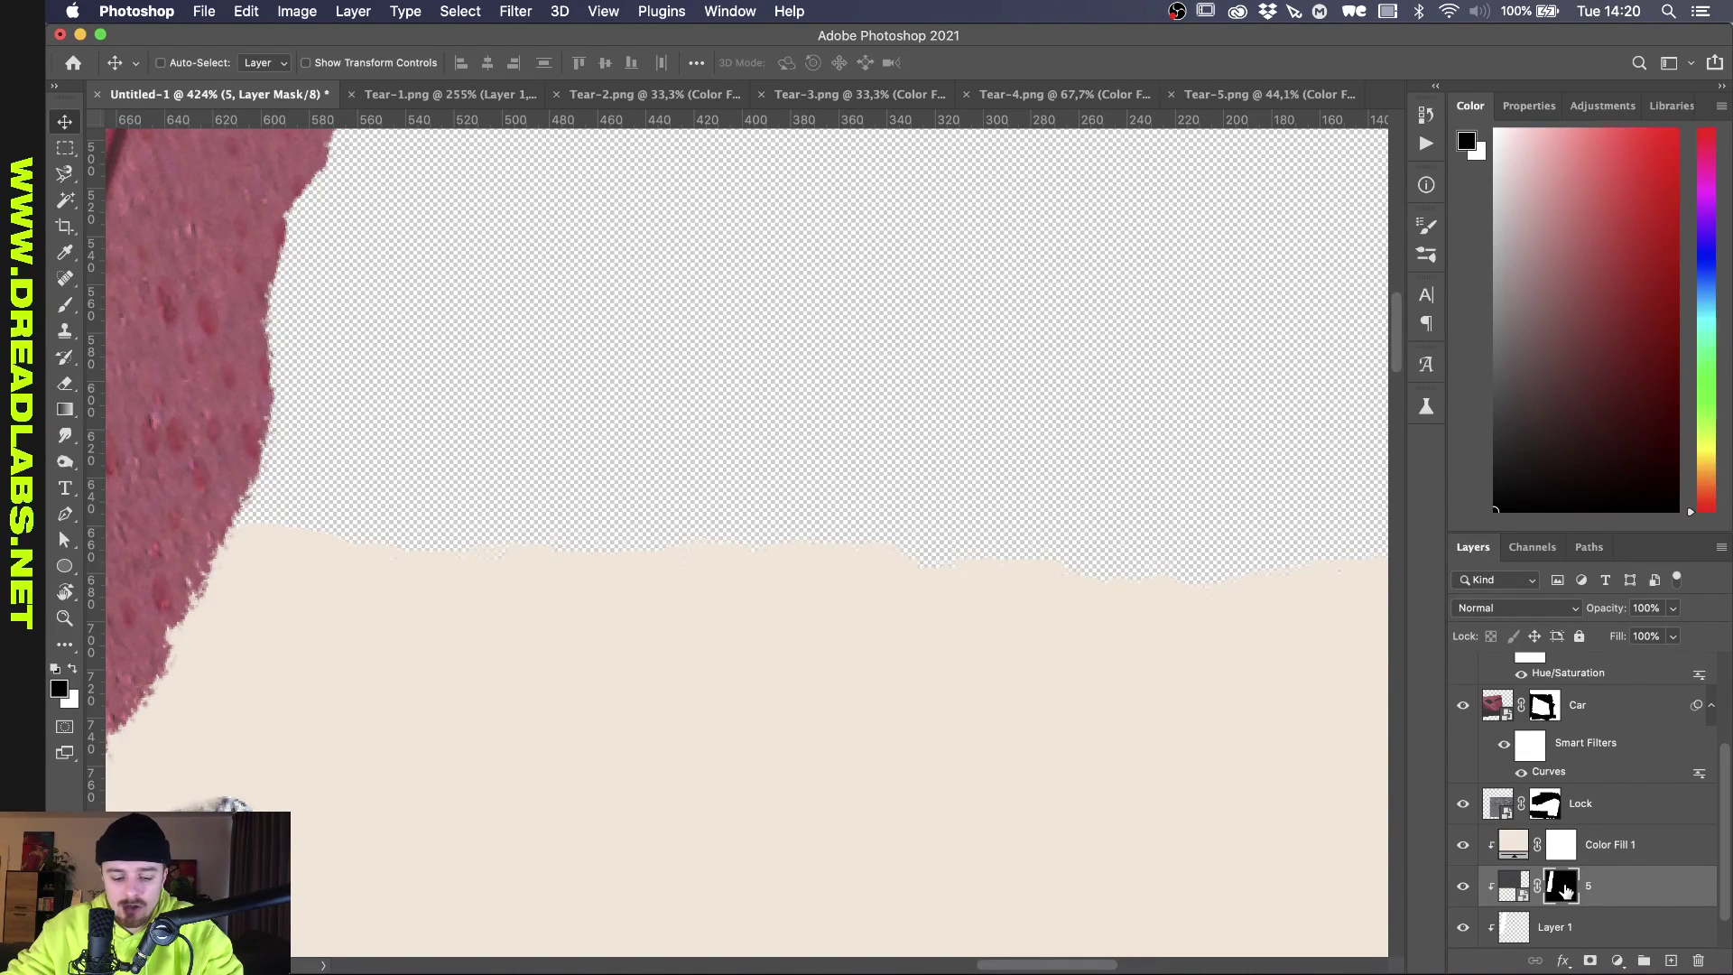
left_click_drag(1566, 890, 1562, 846)
scroll(1145, 703, "up", 5)
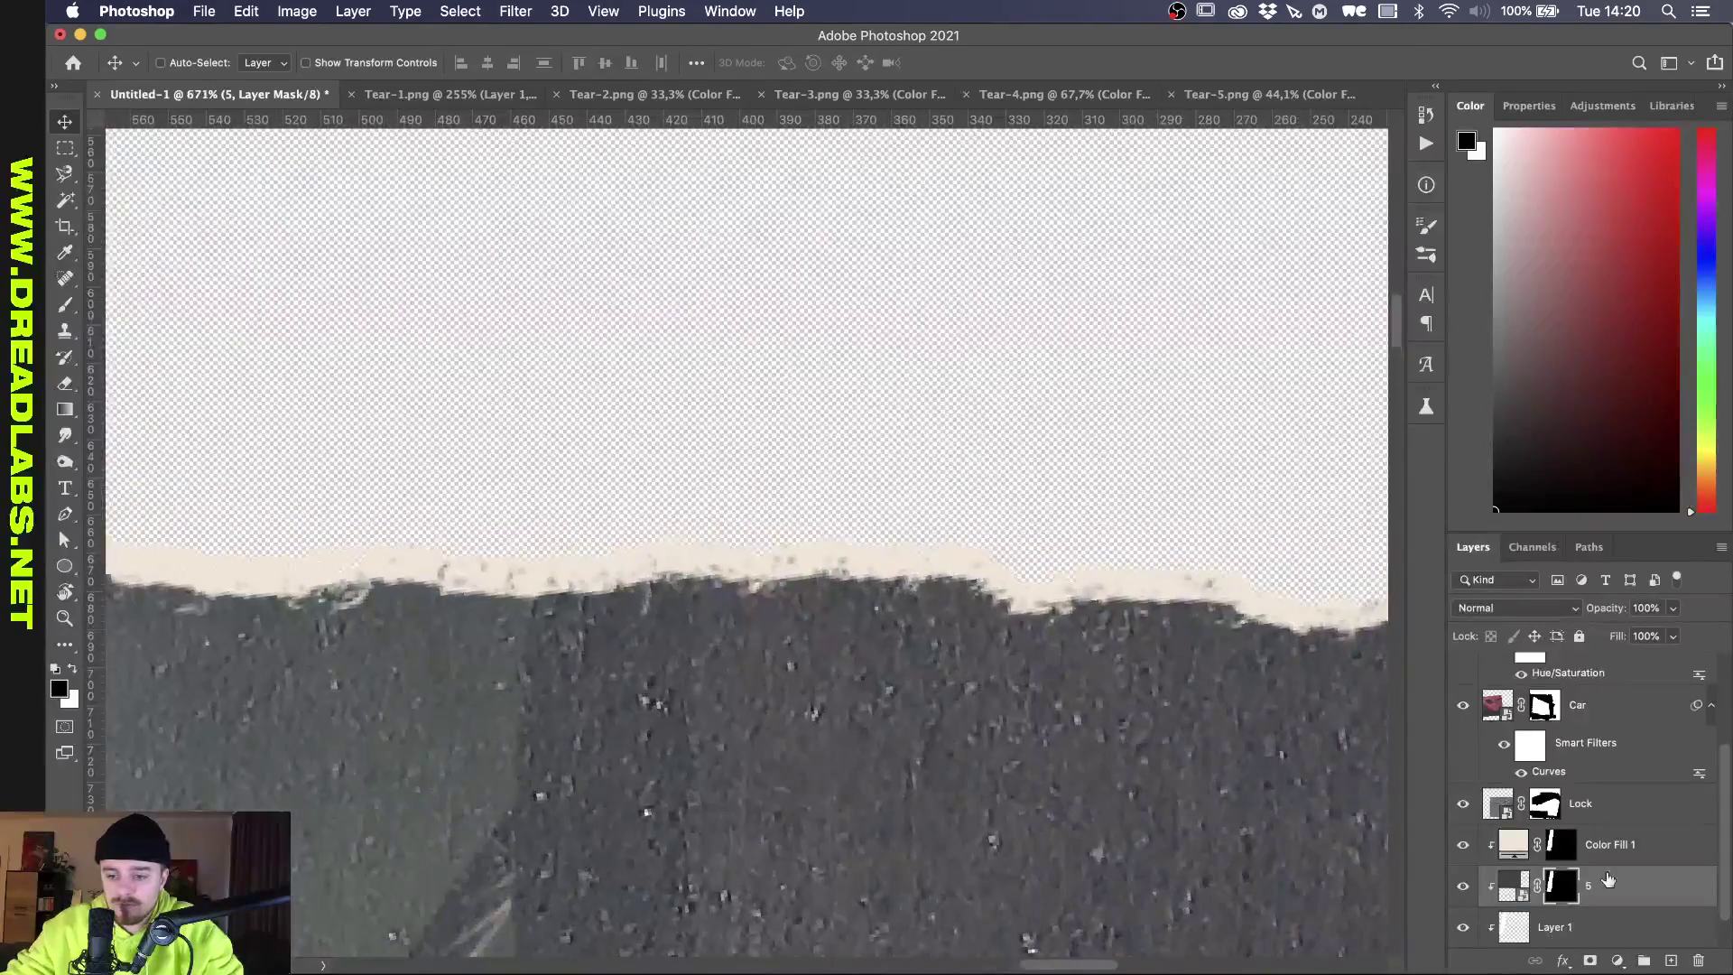
left_click(1626, 850)
left_click(1533, 612)
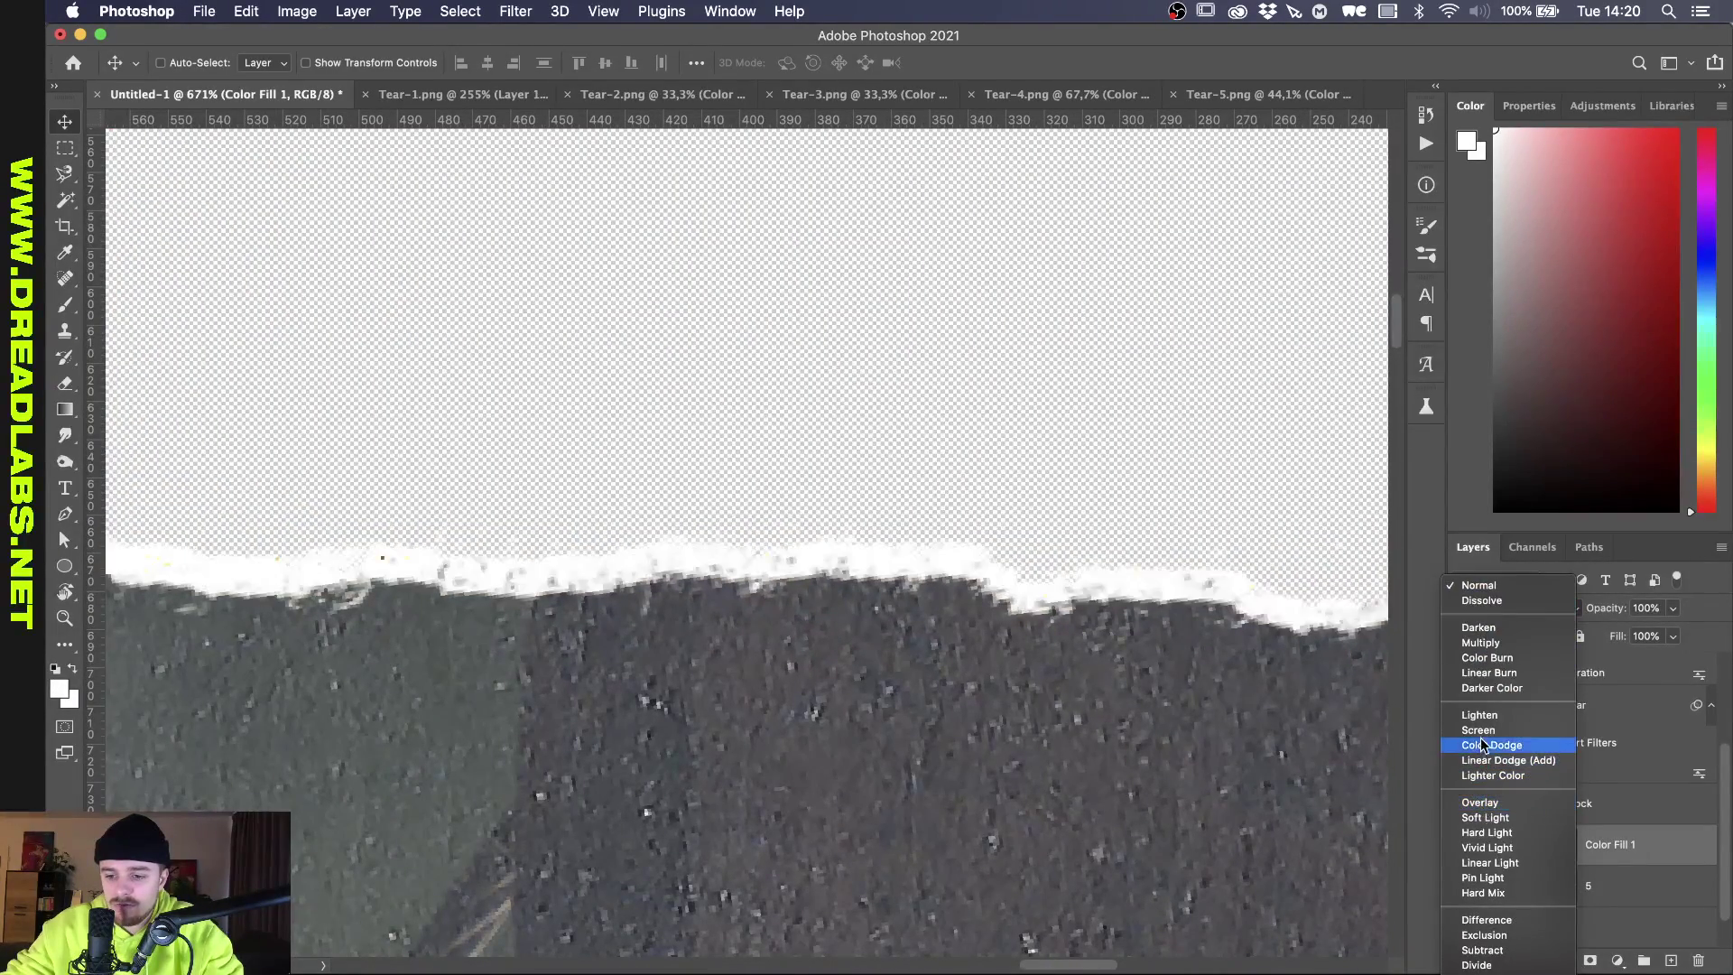
left_click(1482, 802)
left_click(1672, 610)
left_click_drag(1673, 631, 1660, 635)
left_click(1520, 885)
Brighten texture layer 5 with a Curves adjustment.
left_click(1519, 885)
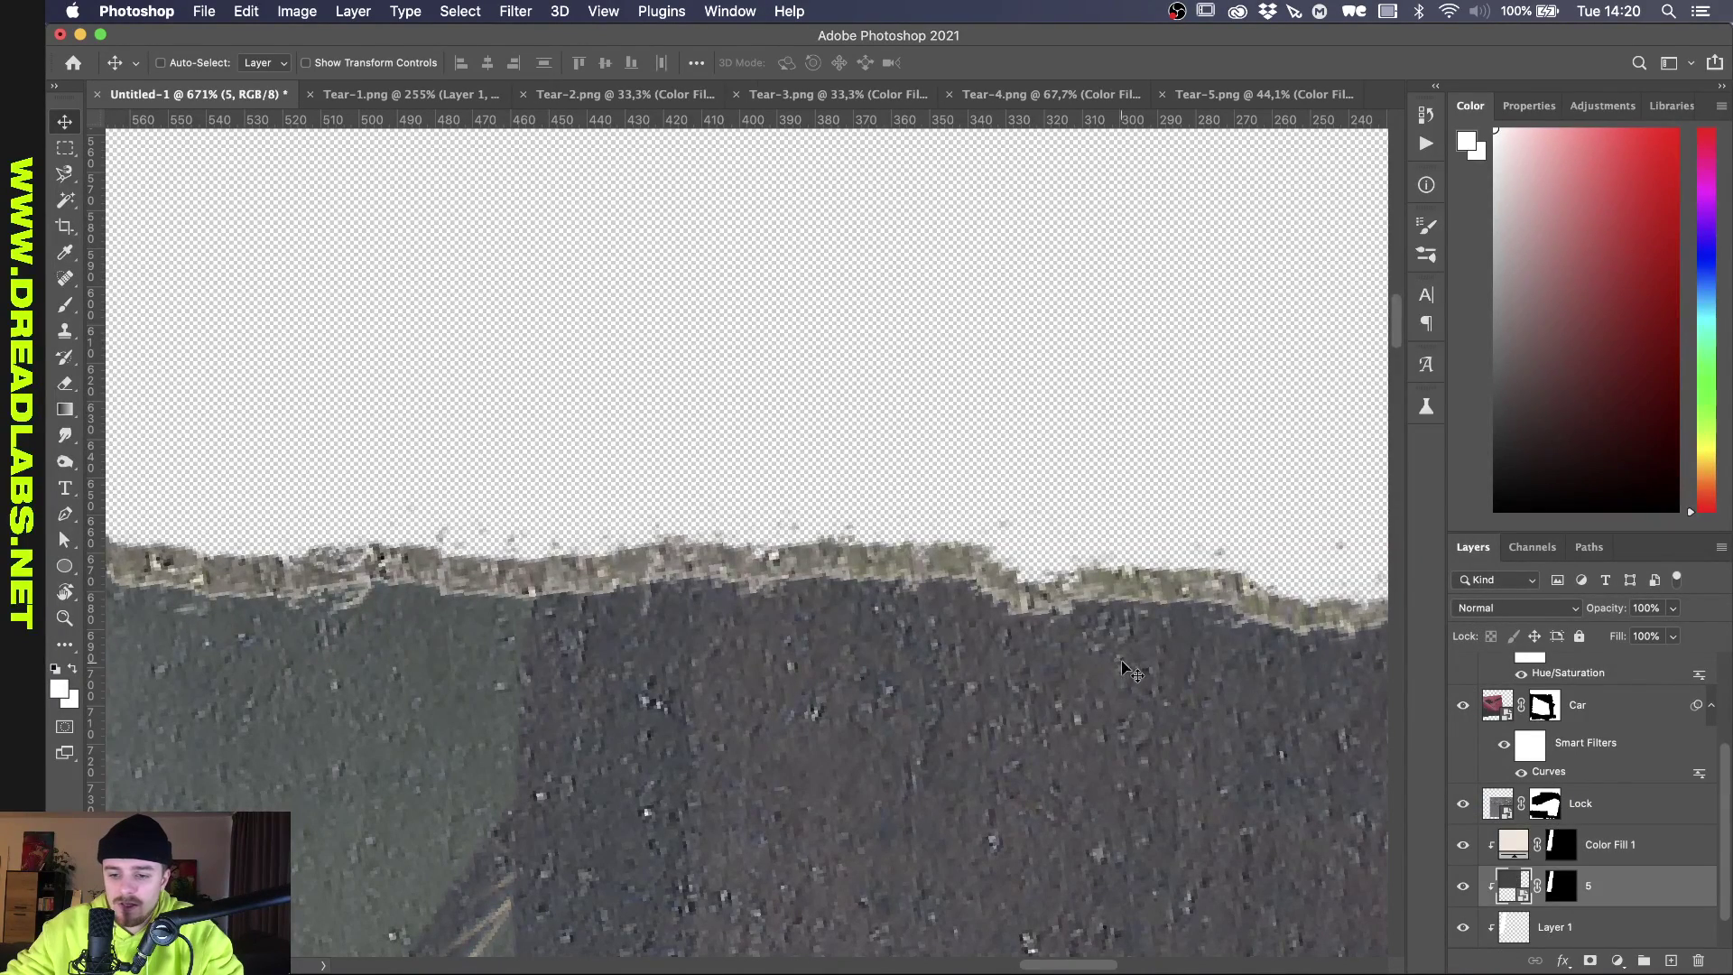
key("super+m")
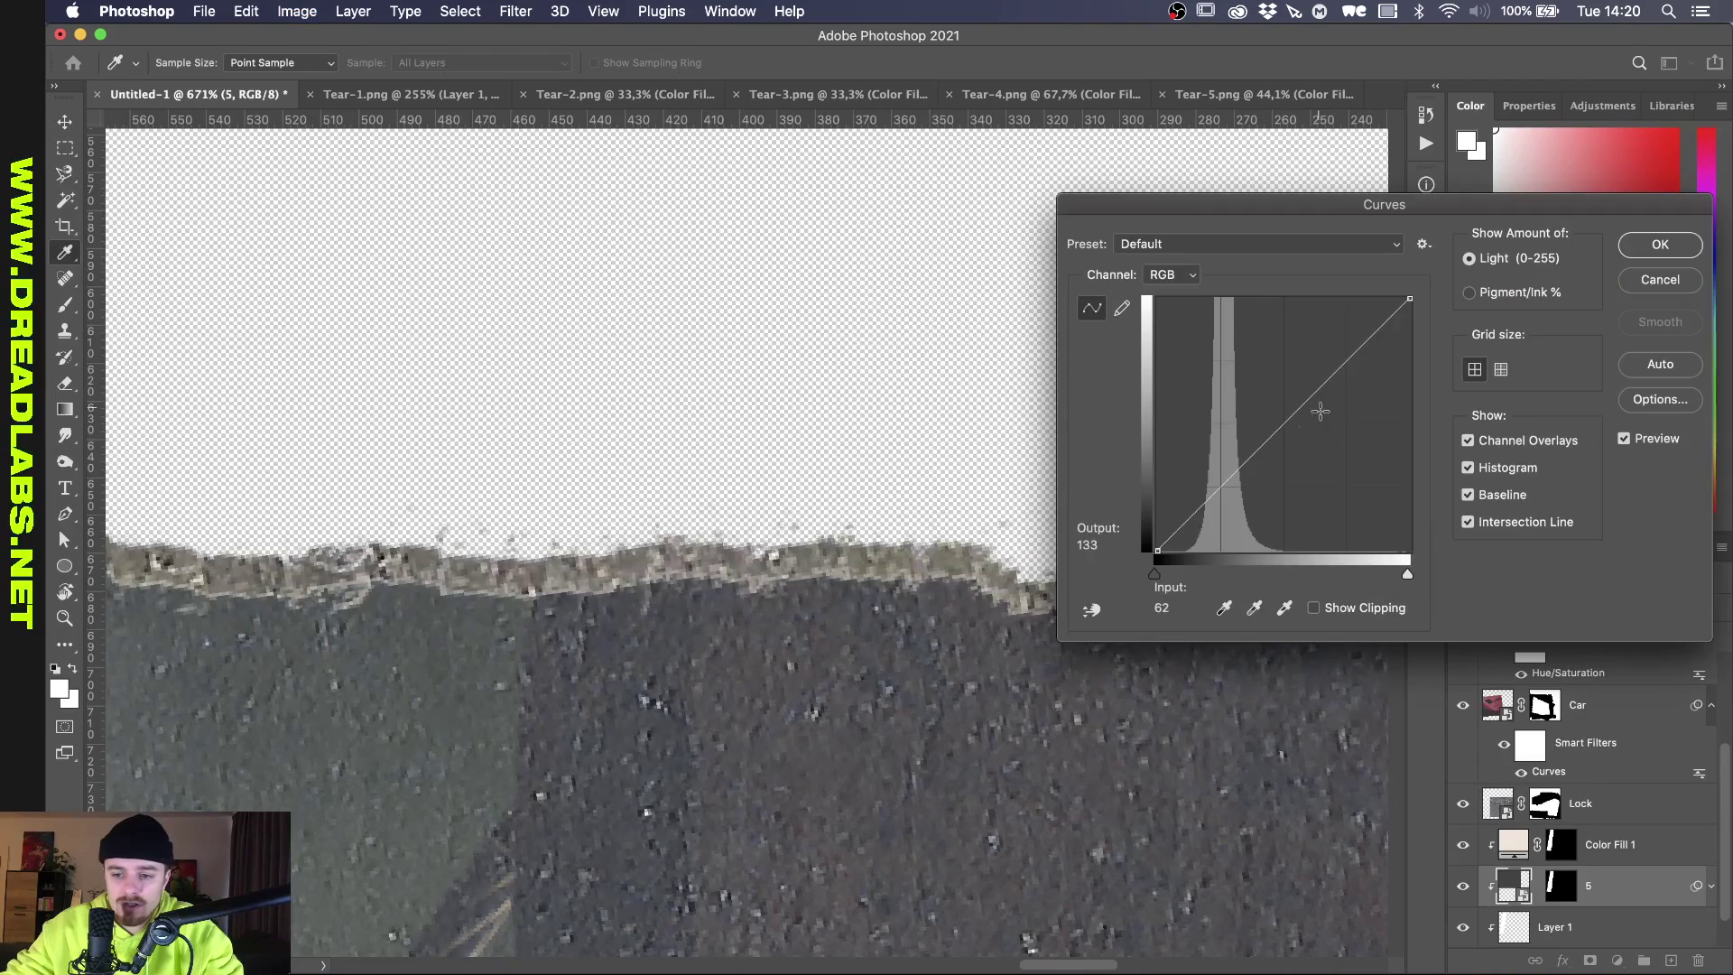
left_click_drag(1215, 493, 1220, 418)
key("Return")
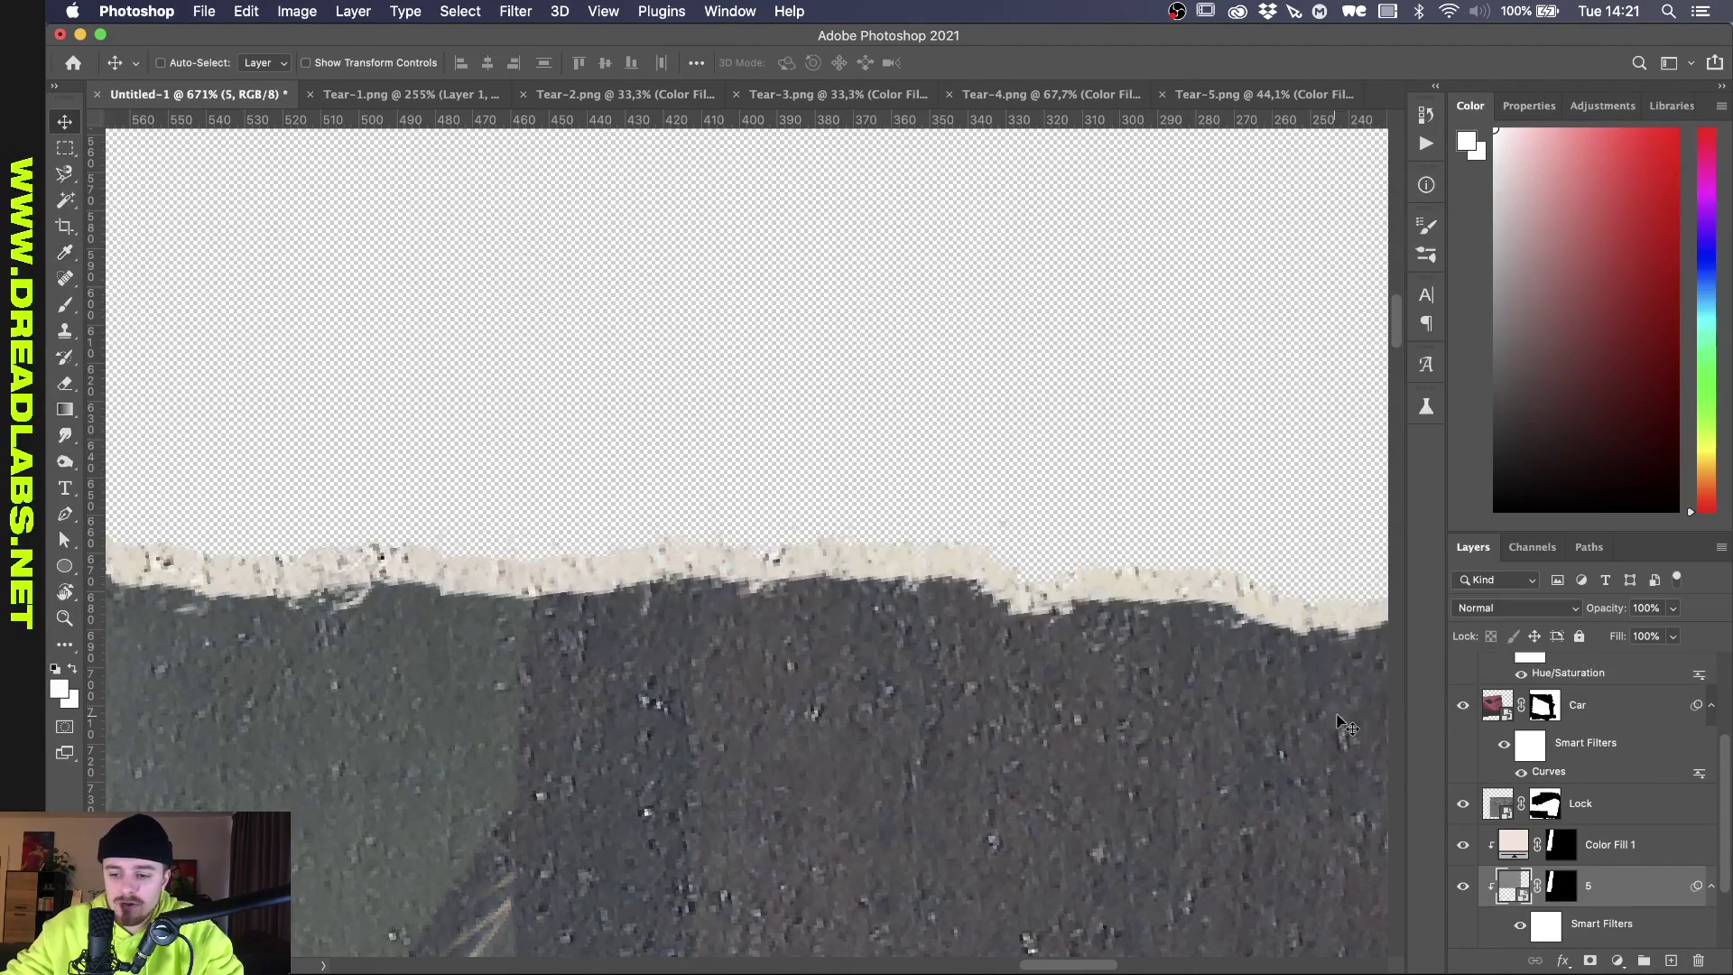
scroll(862, 666, "down", 4)
scroll(732, 585, "up", 3)
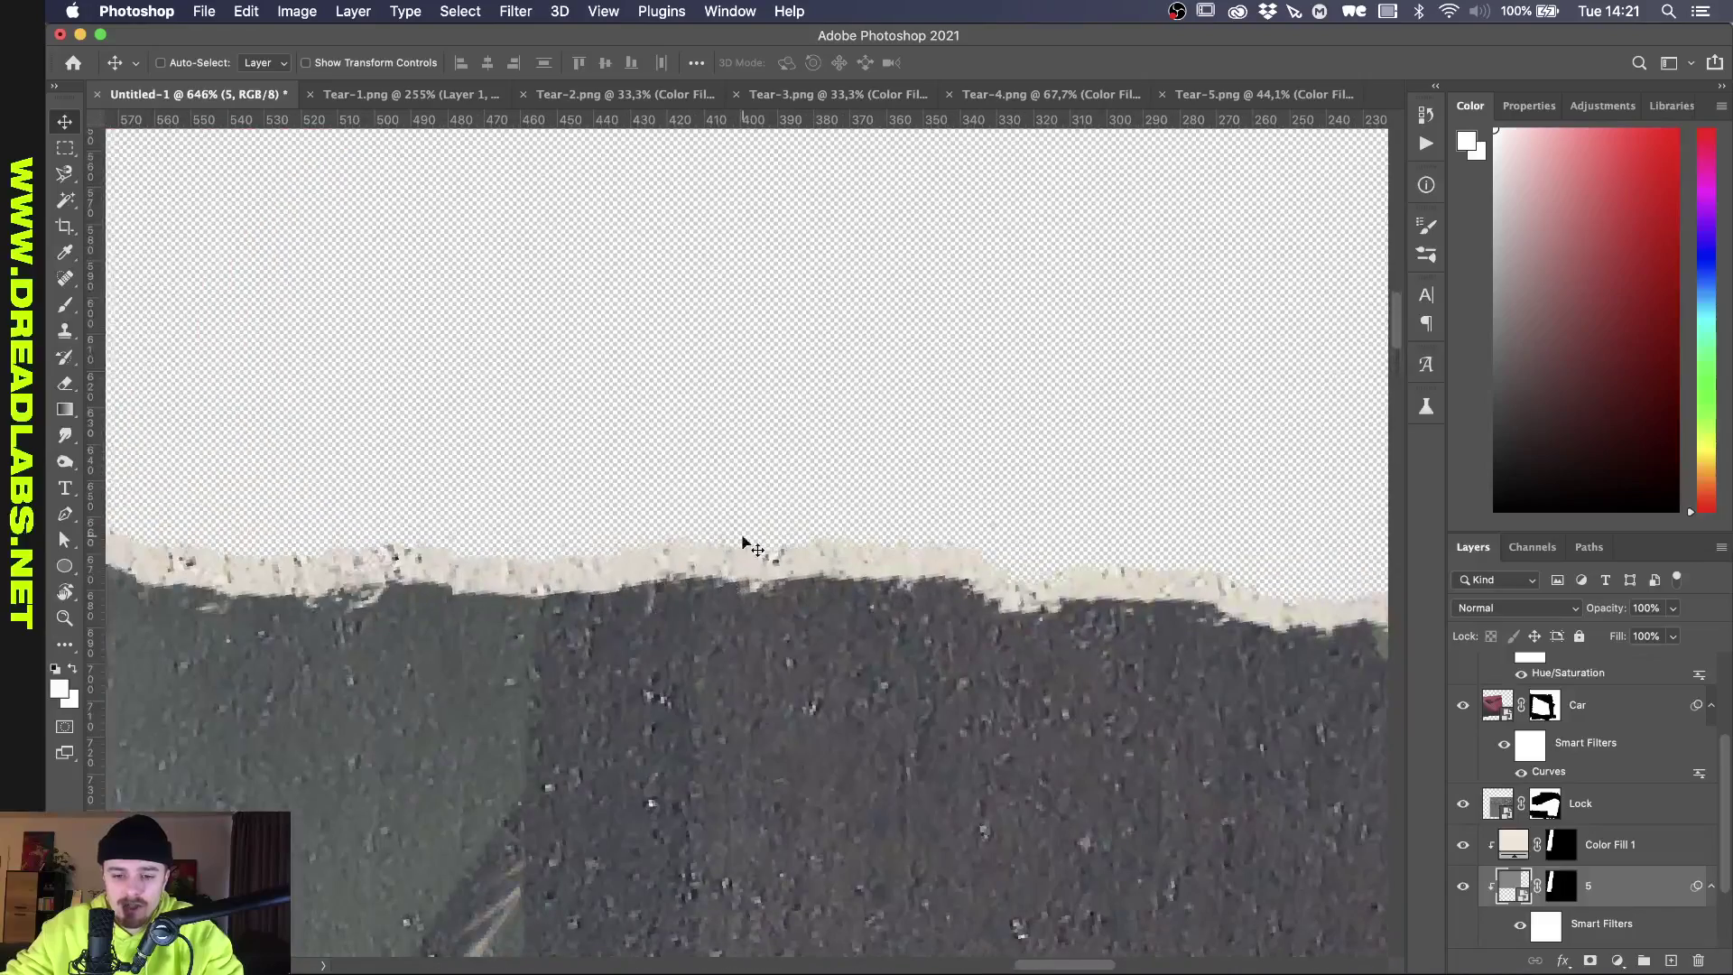
scroll(959, 516, "down", 5)
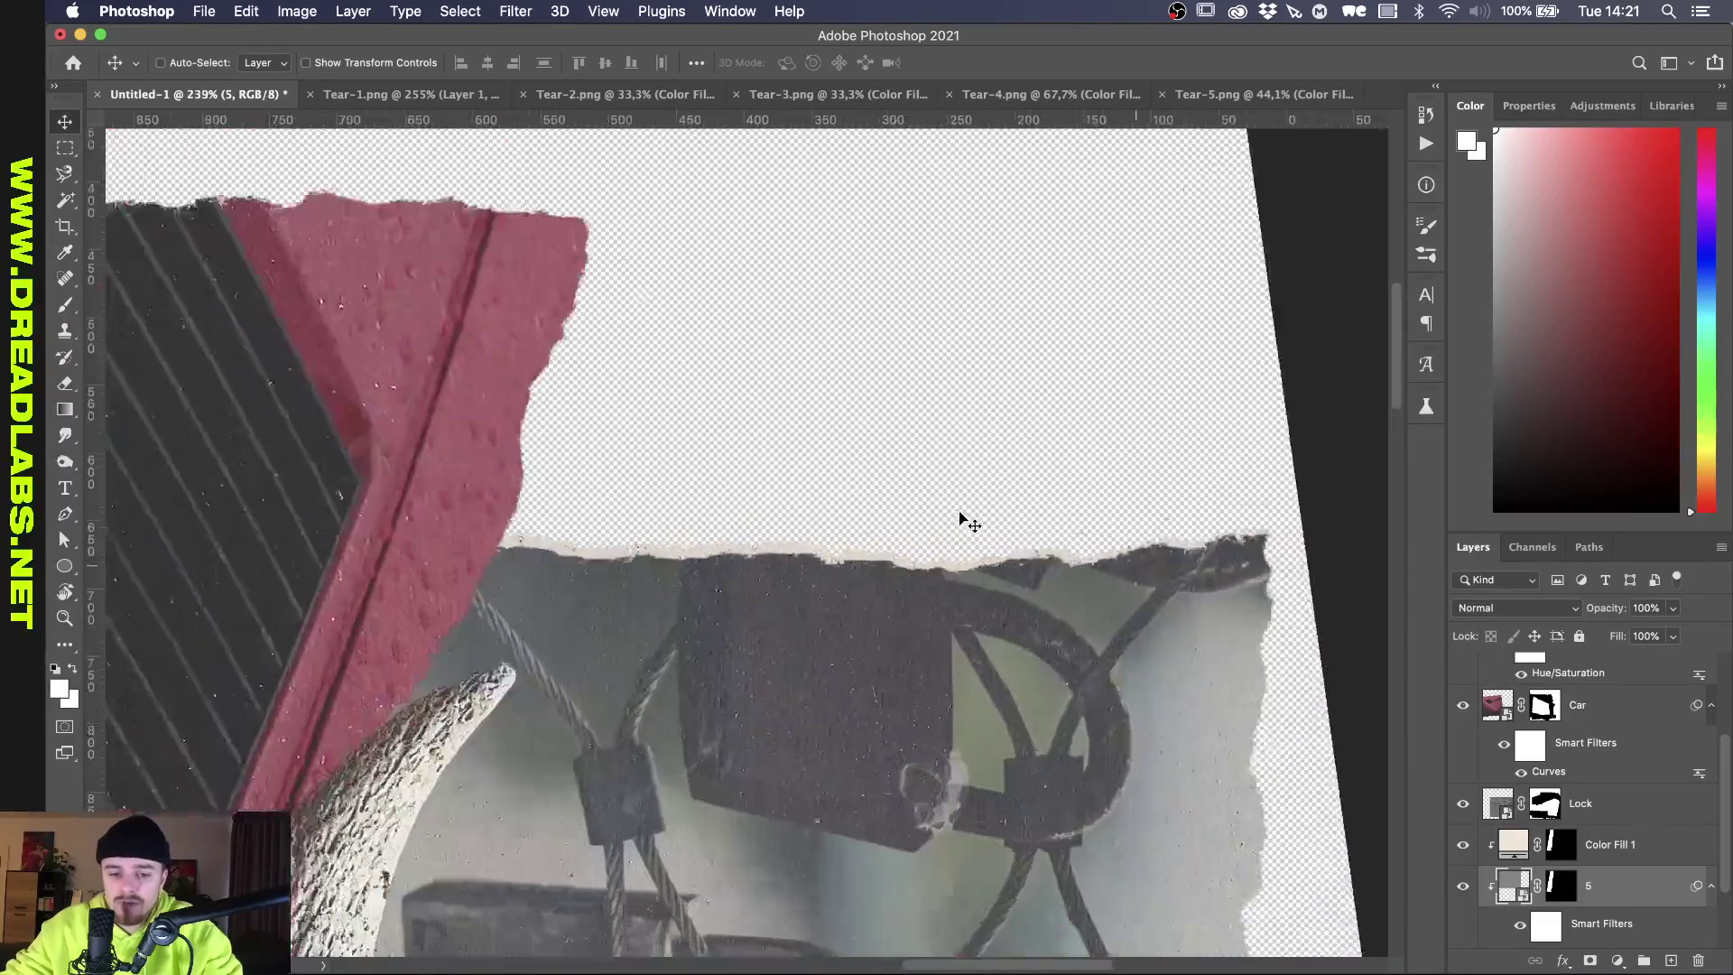
Group all collage layers from Rose down into a group named Collage.
key("r")
key("super+0")
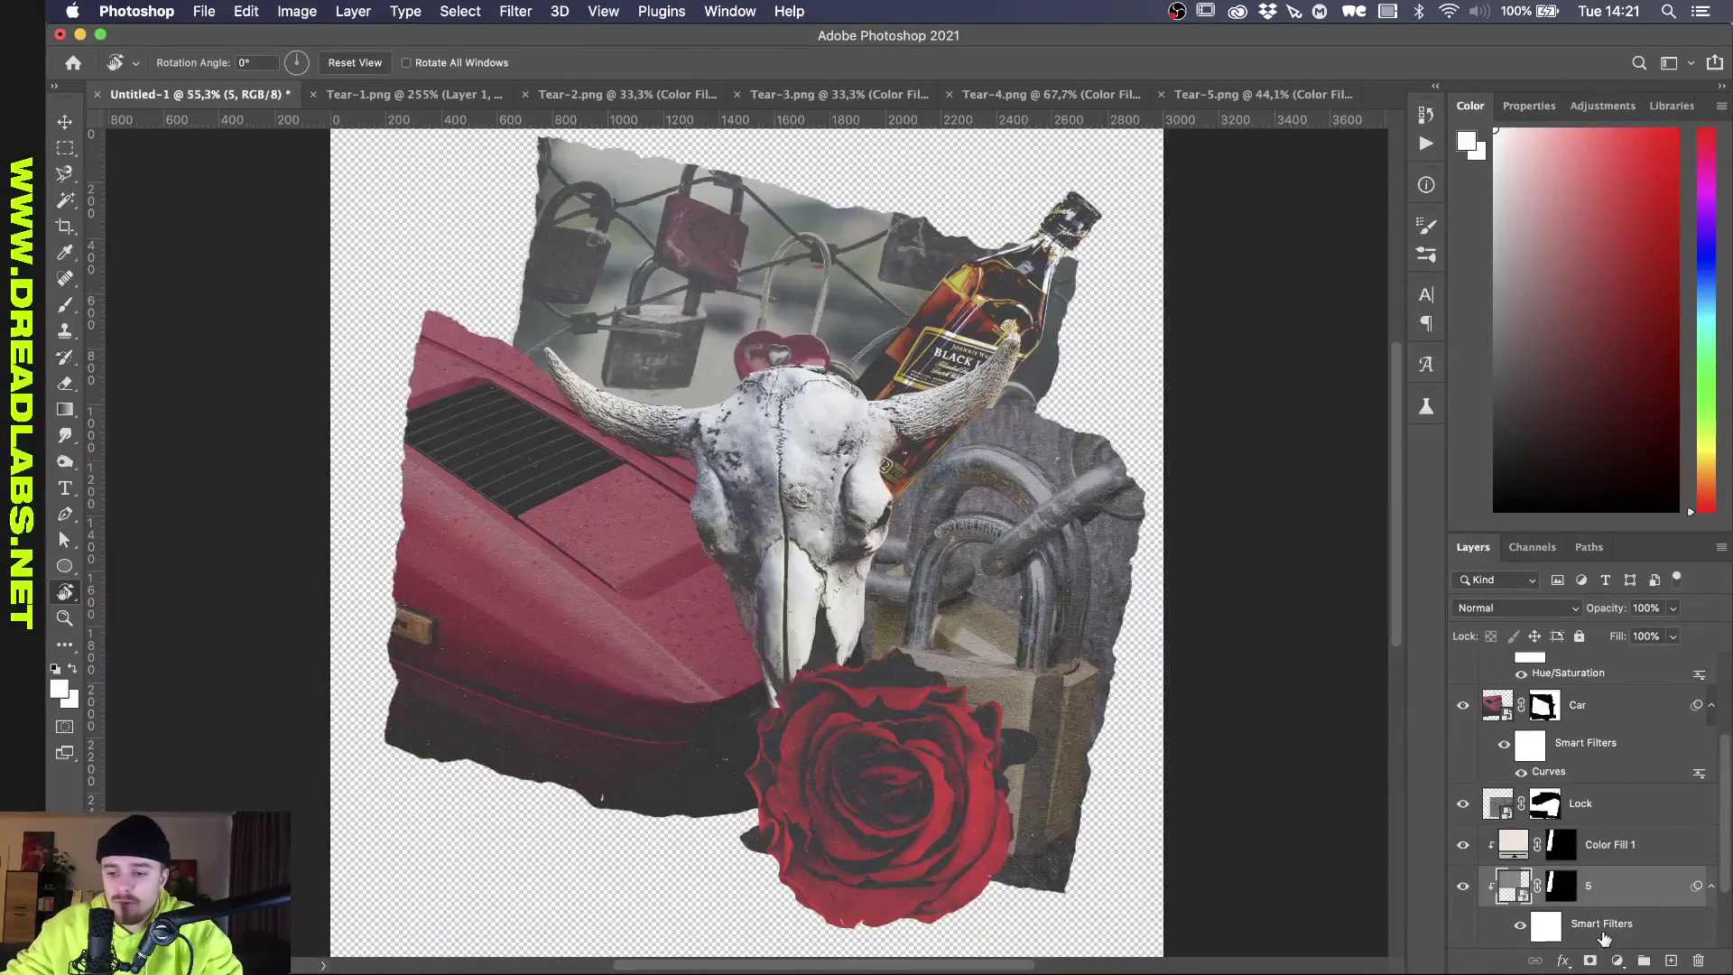
scroll(1704, 731, "up", 5)
left_click(1586, 689, "shift")
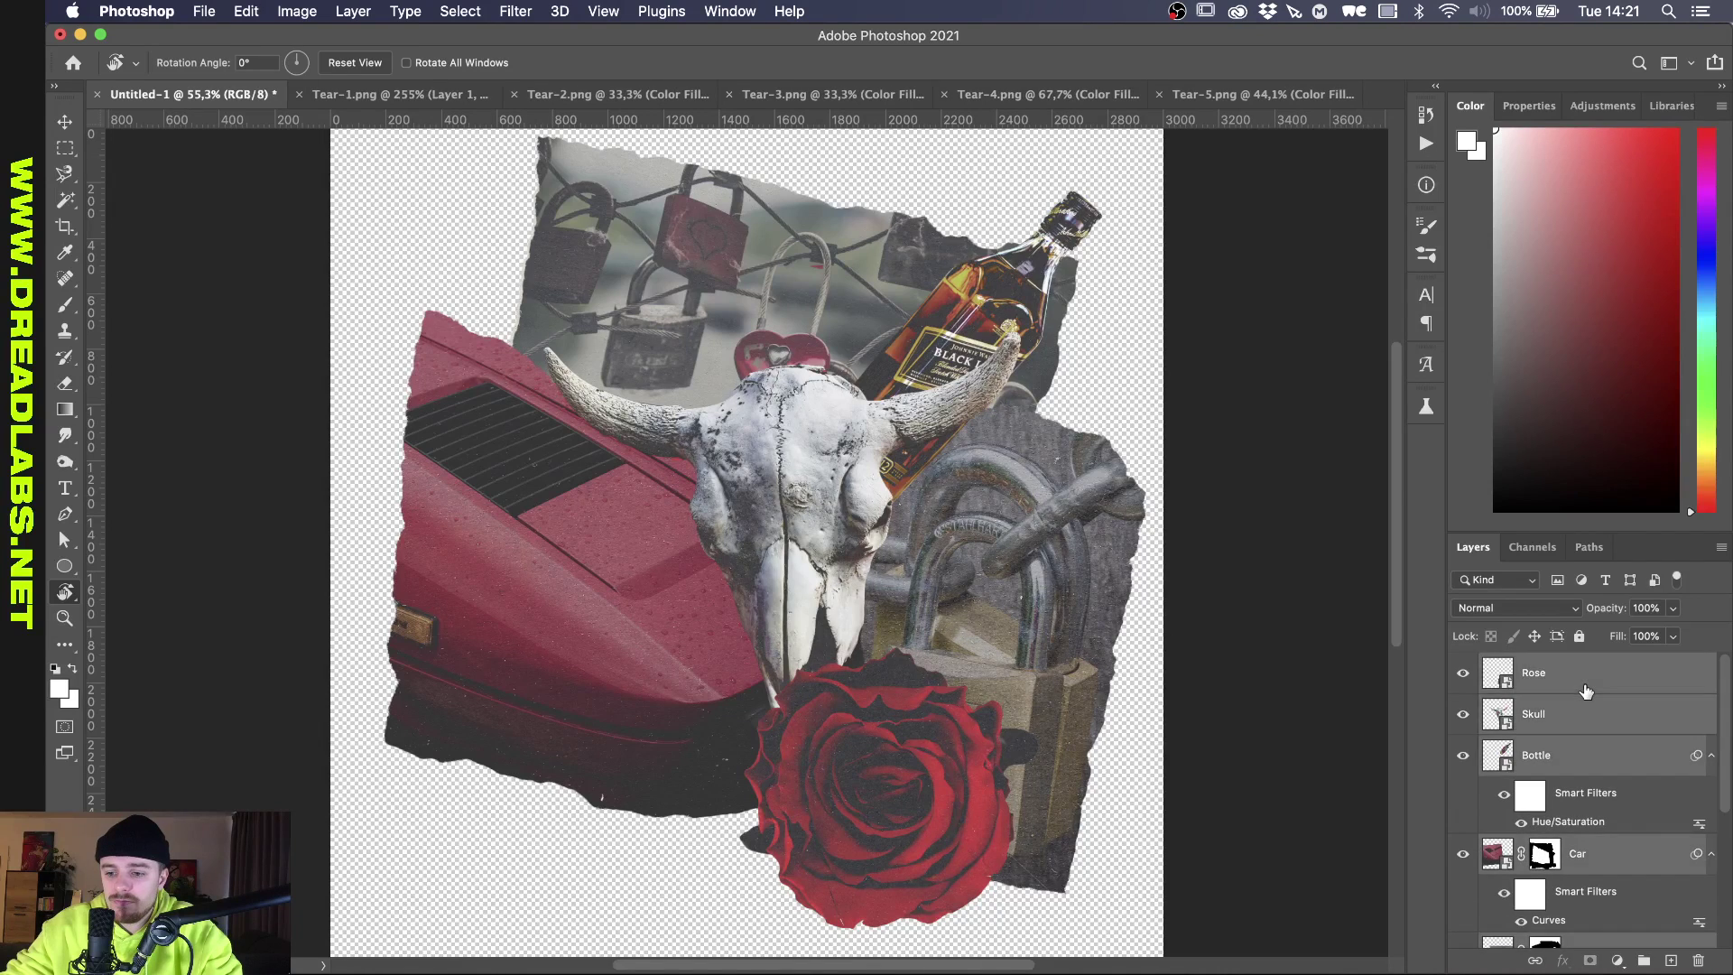
key("super+g")
double_click(1539, 665)
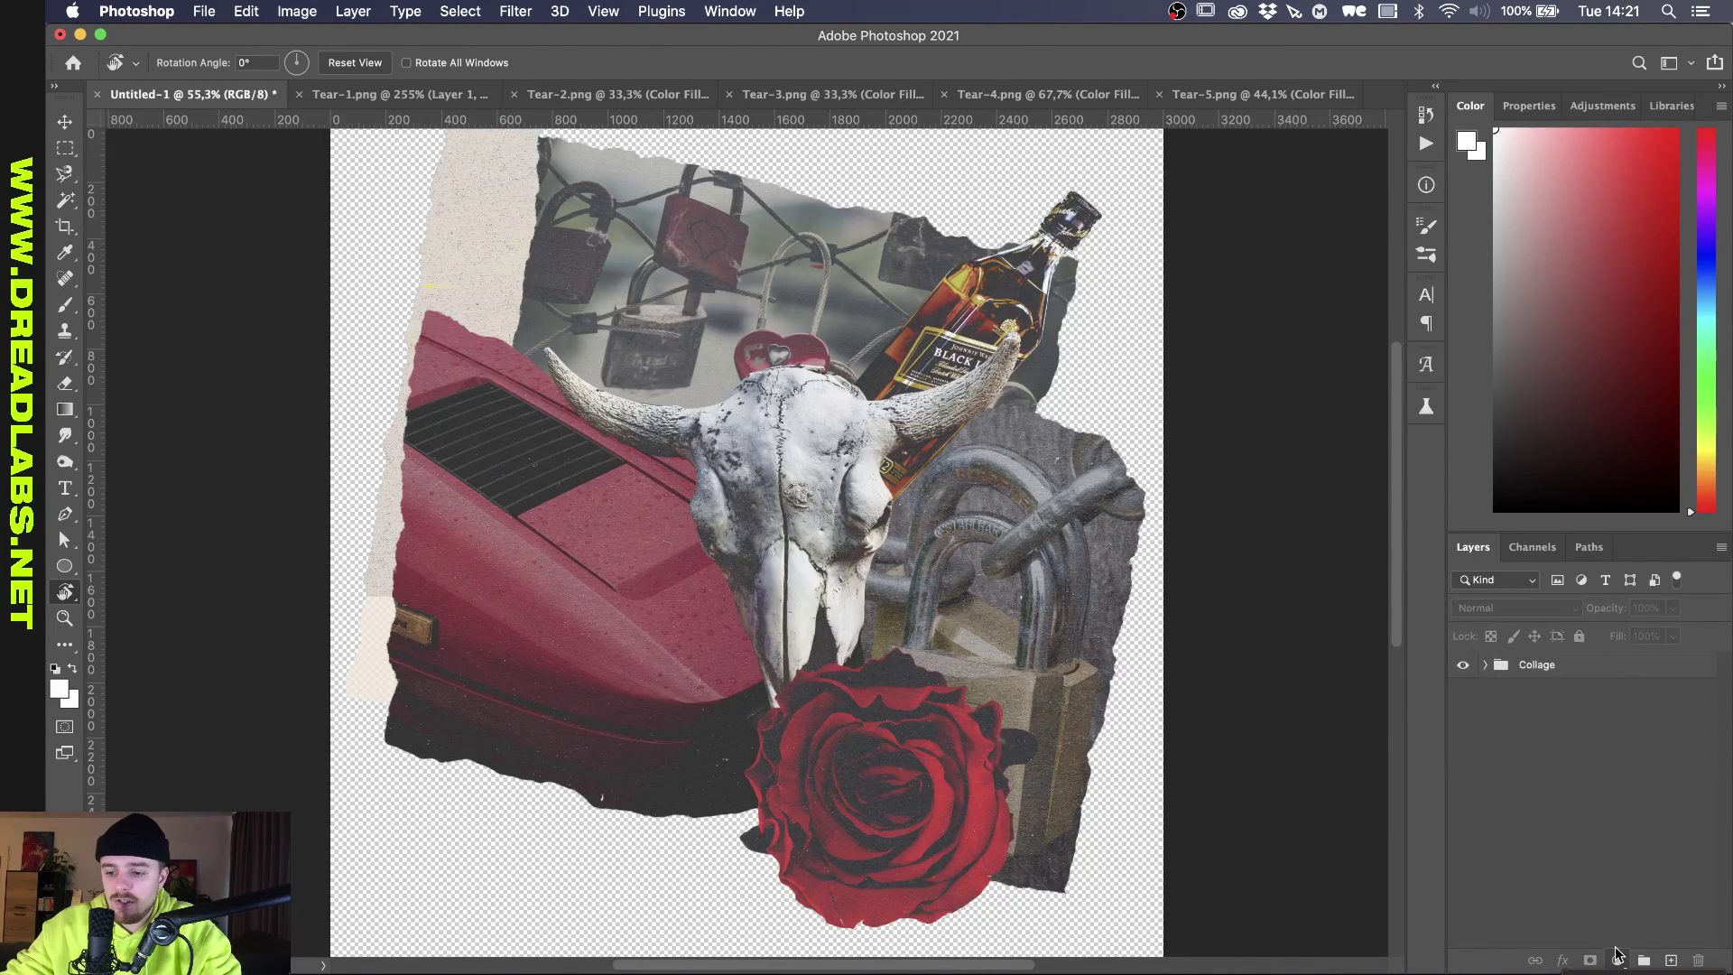
left_click(1617, 961)
Add a radial beige-to-brown Gradient Fill layer behind the collage.
left_click(1616, 973)
left_click(1274, 383)
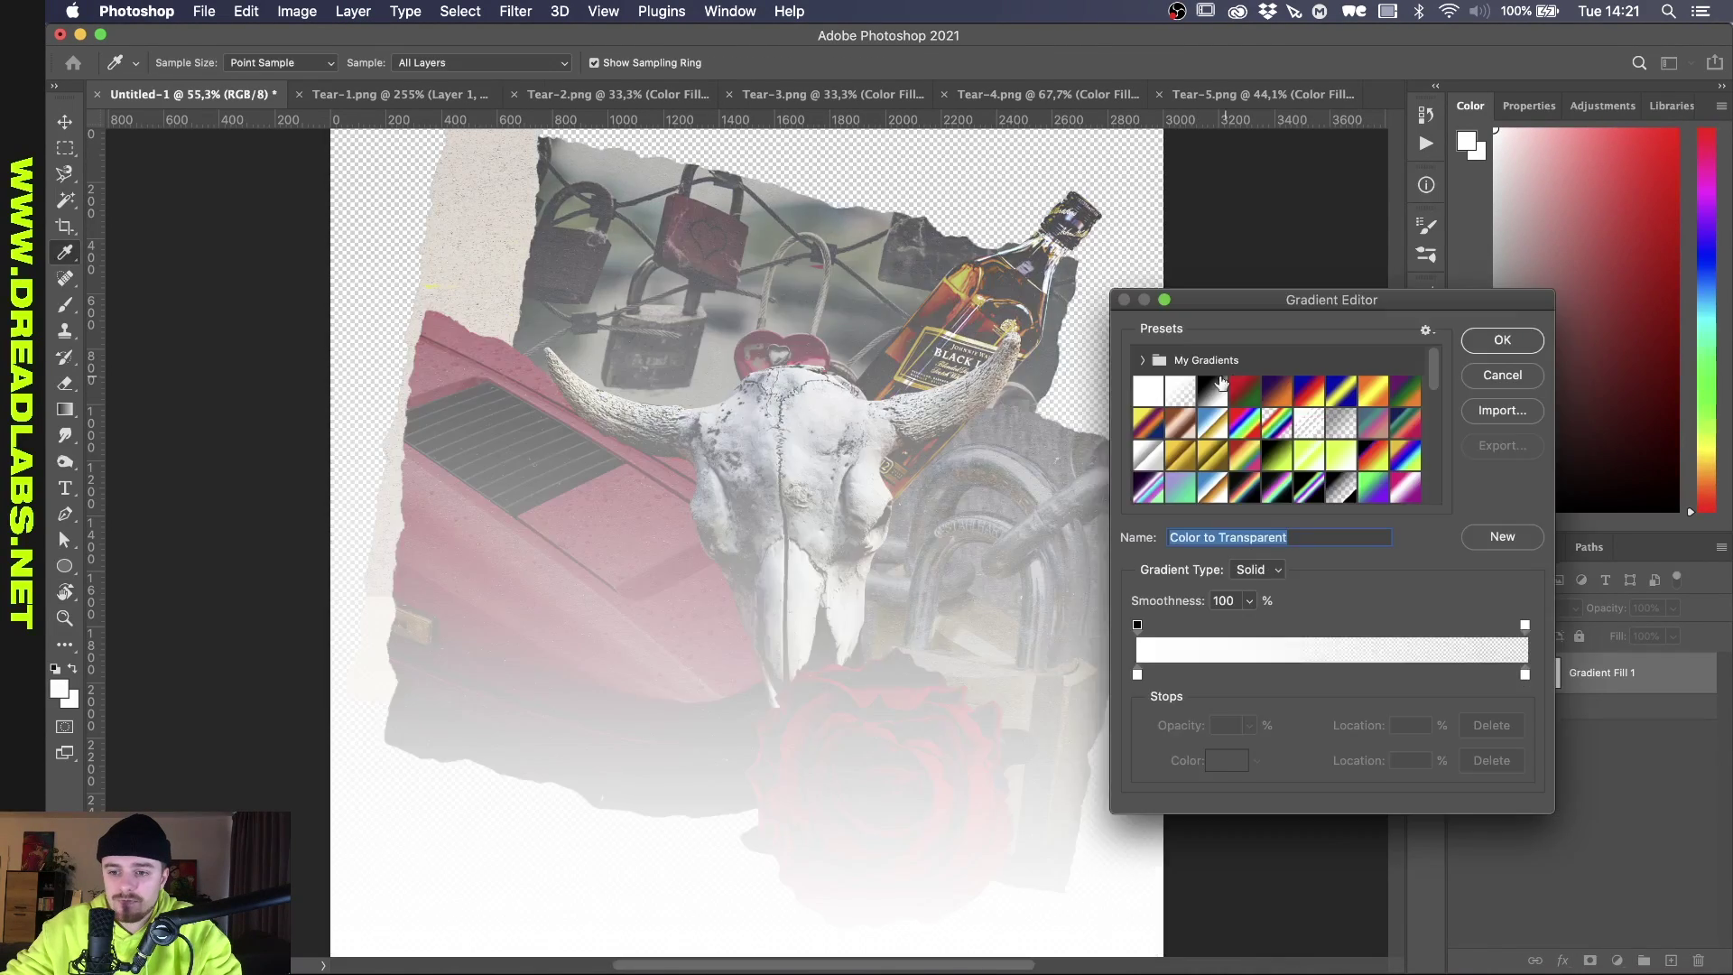
left_click(1222, 391)
double_click(1138, 675)
left_click(1168, 313)
left_click(1567, 287)
double_click(1524, 675)
left_click(1337, 431)
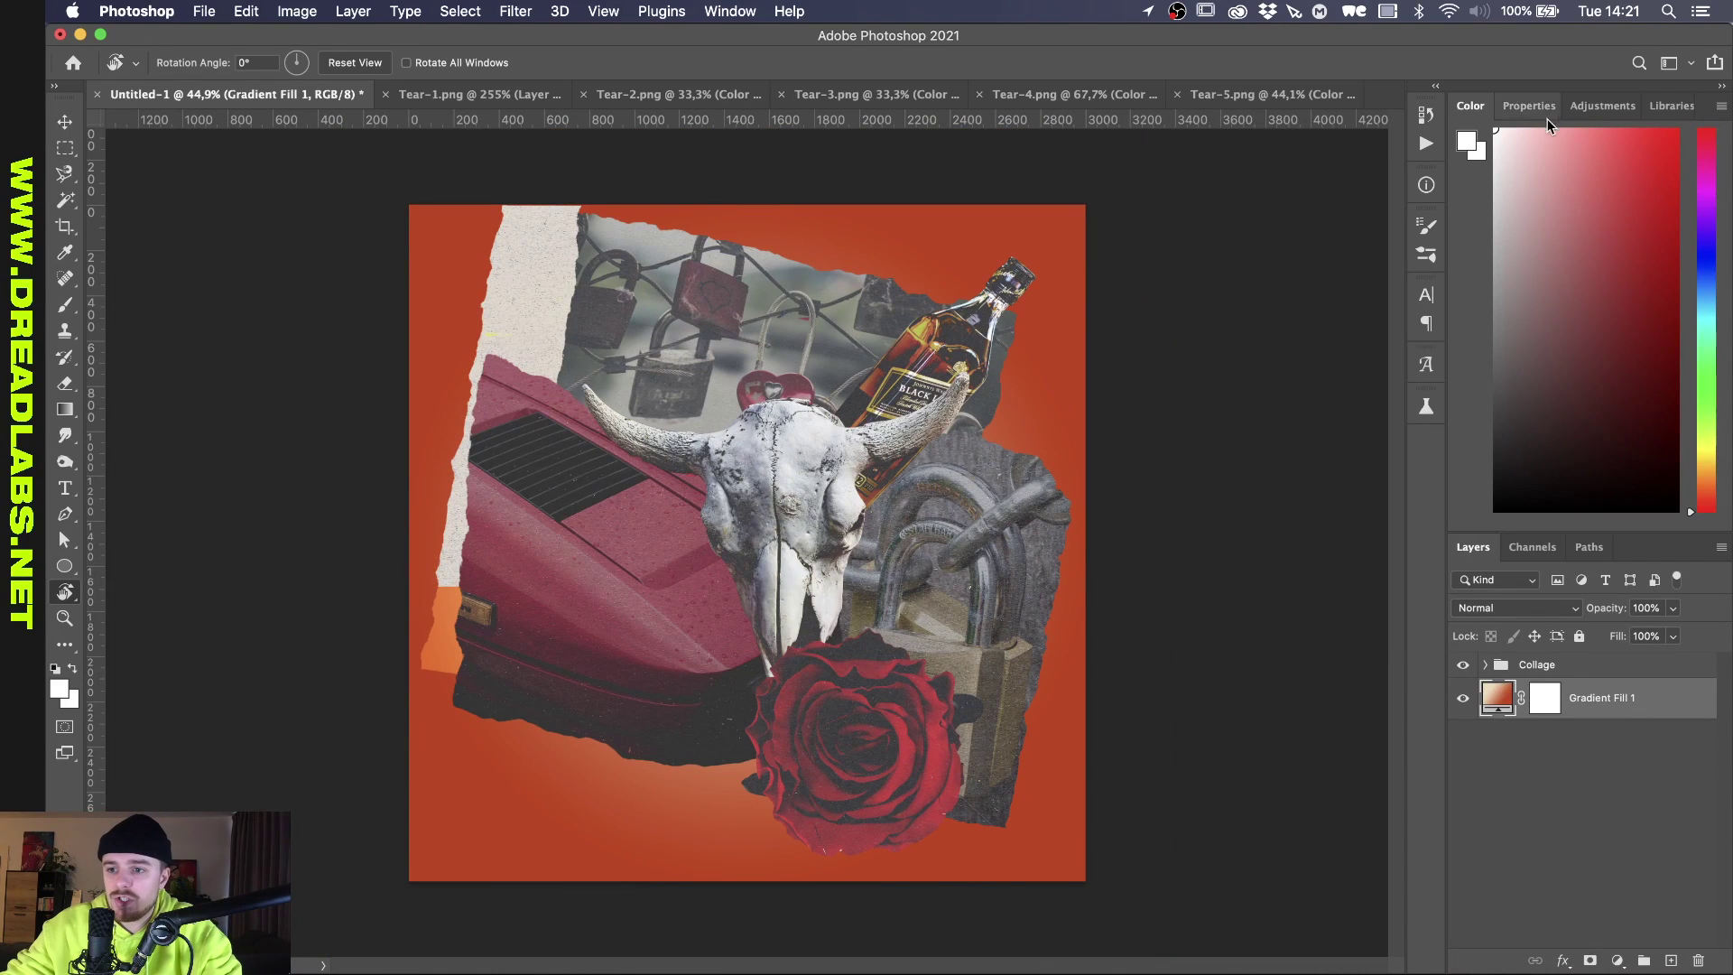
Desaturate the background with a Hue/Saturation adjustment.
left_click(1580, 108)
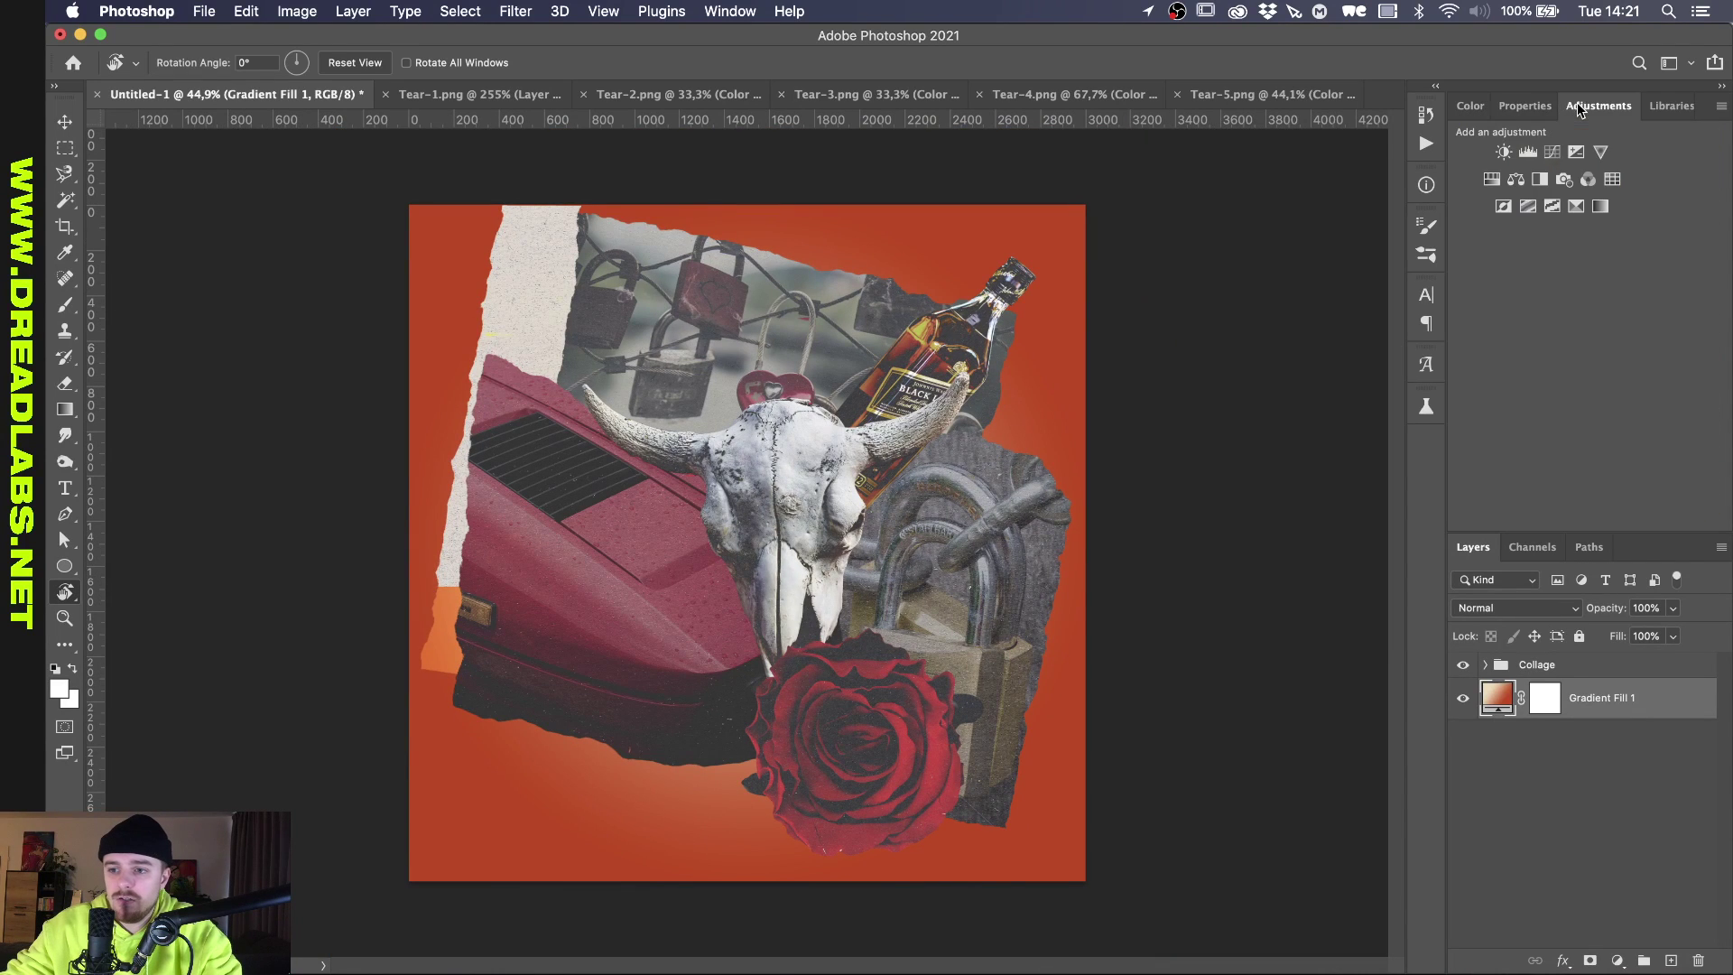
left_click(1493, 178)
left_click_drag(1596, 284, 1525, 289)
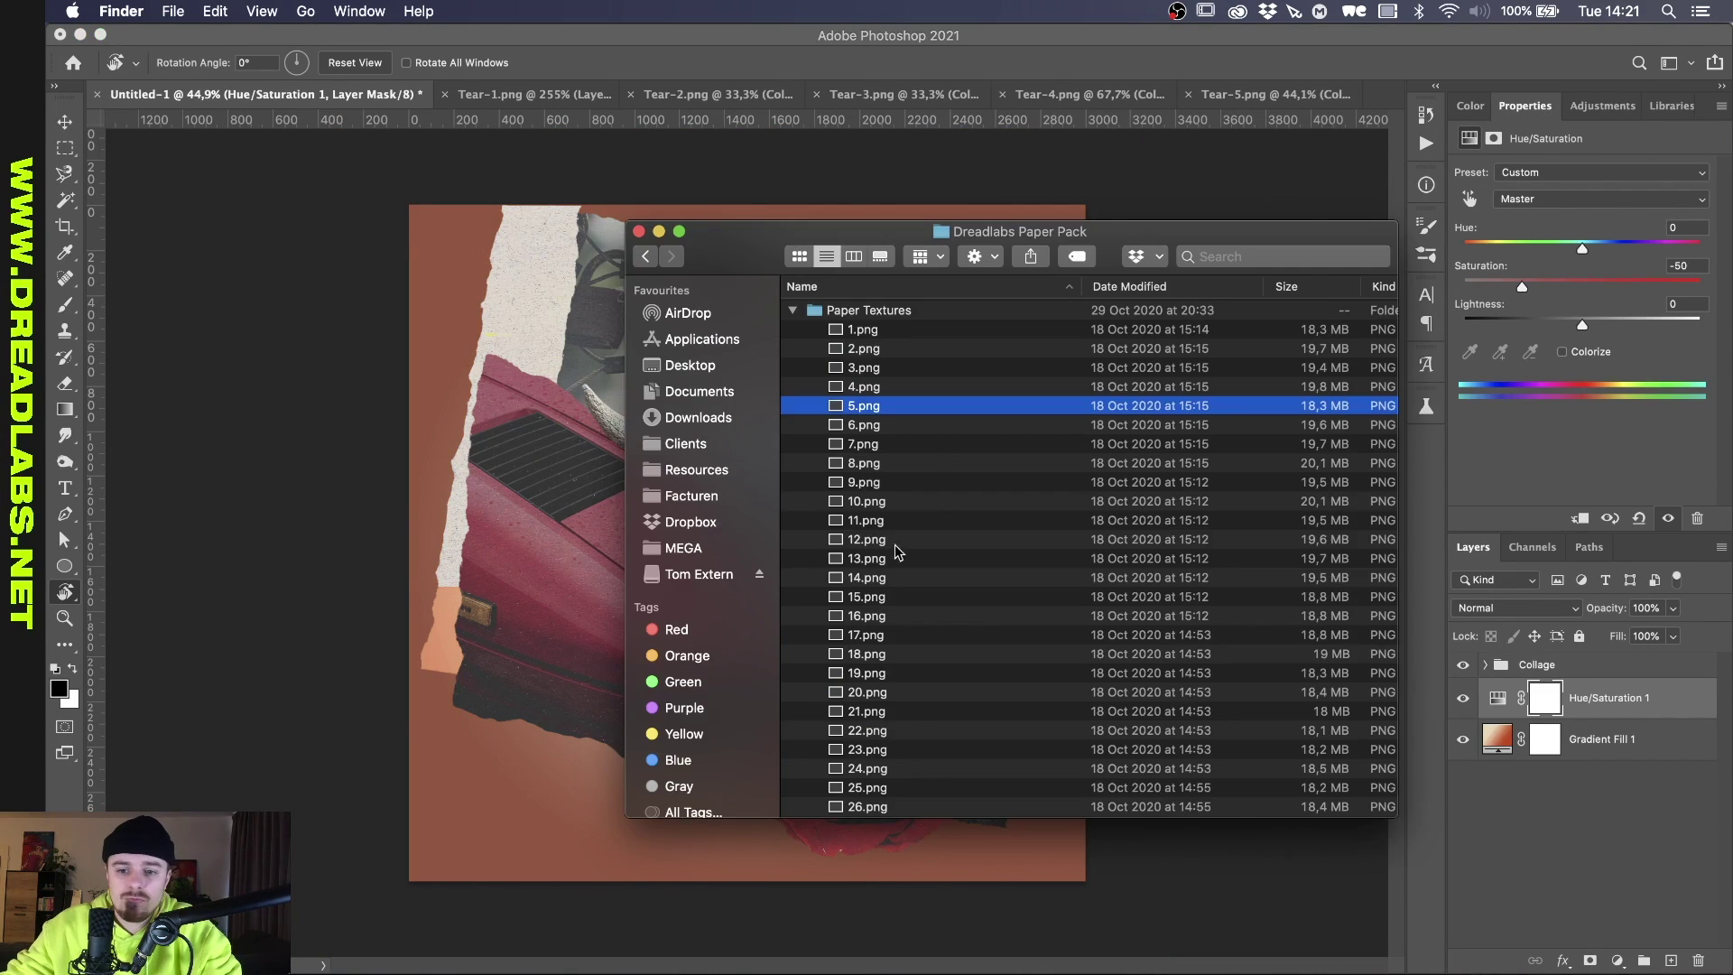
Place texture 14.png and enlarge it to about 109% to cover the canvas.
left_click(938, 576)
left_click_drag(900, 545, 418, 582)
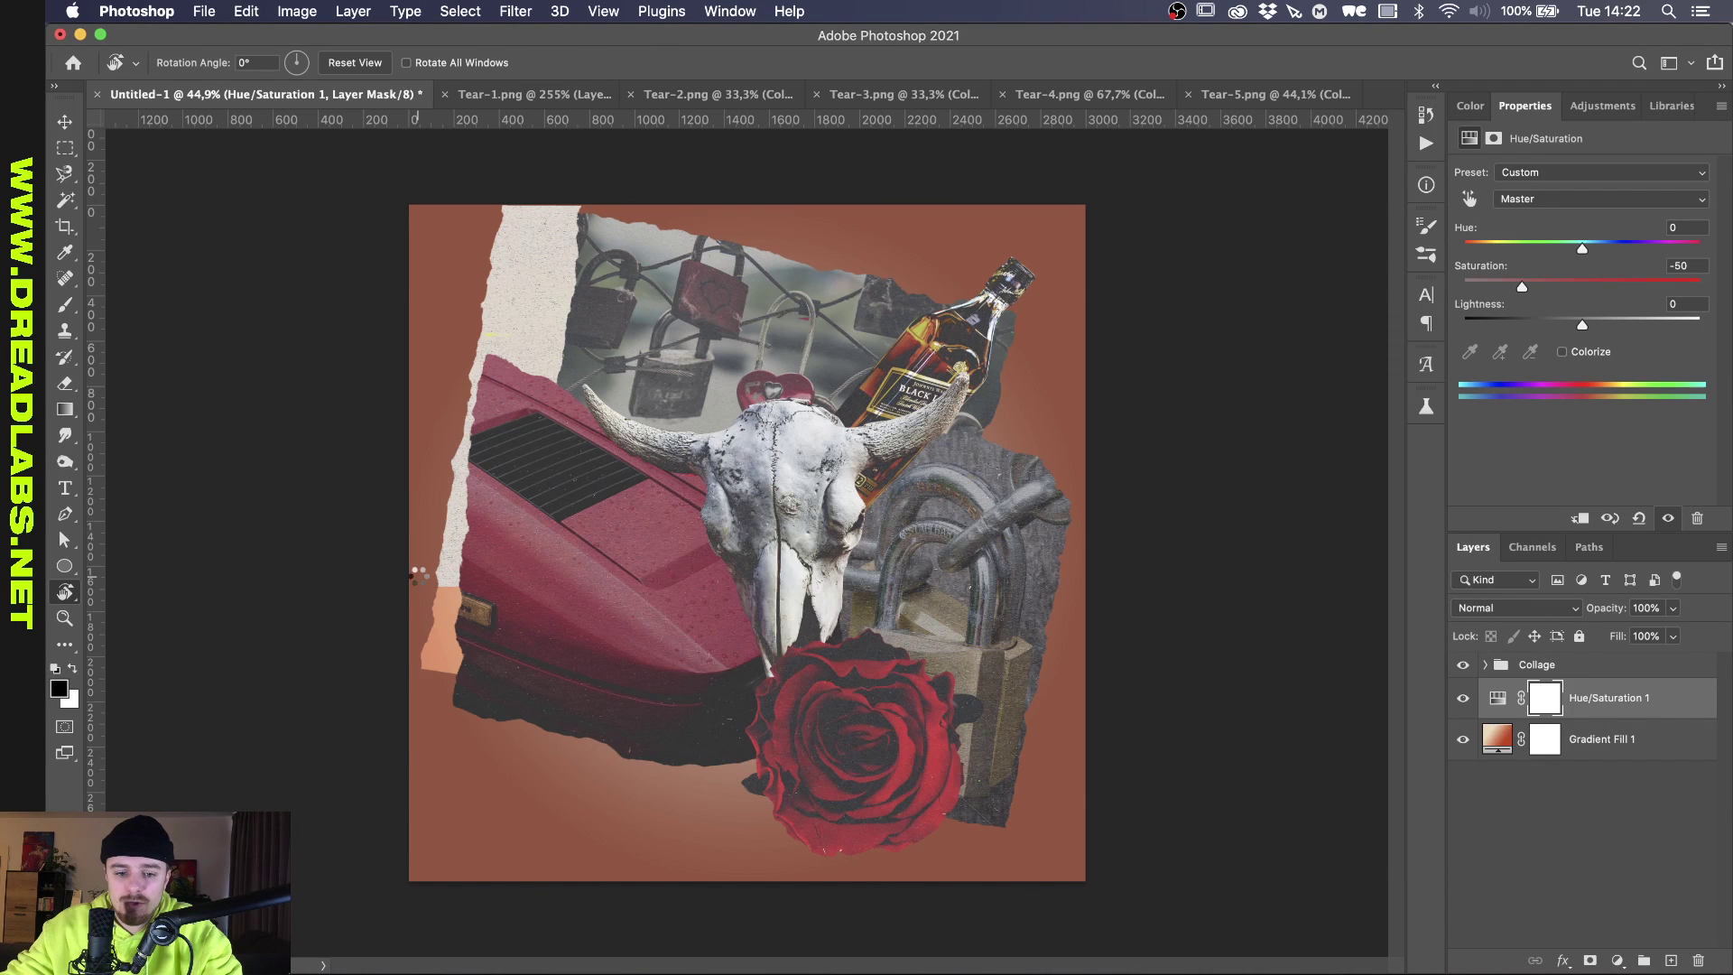
left_click_drag(746, 289, 765, 174)
Commit the enlarged texture, then clip layer 5 and Color Fill 1 inside the Collage group.
key("Return")
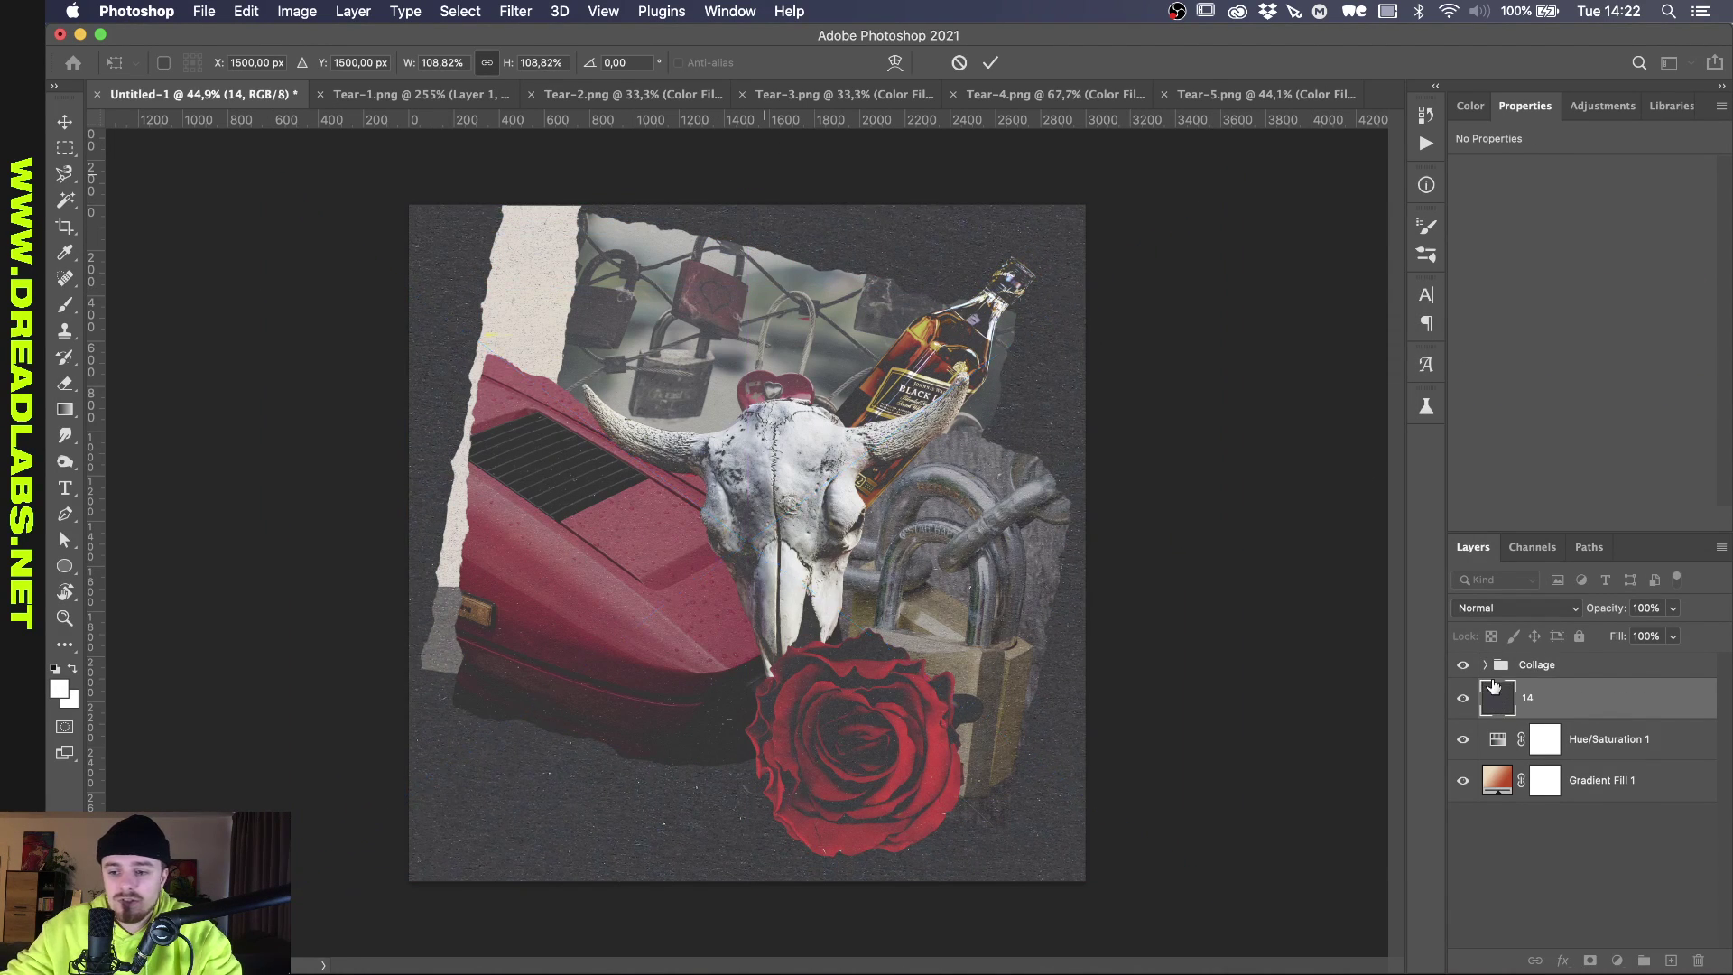
key("r")
left_click(1496, 666)
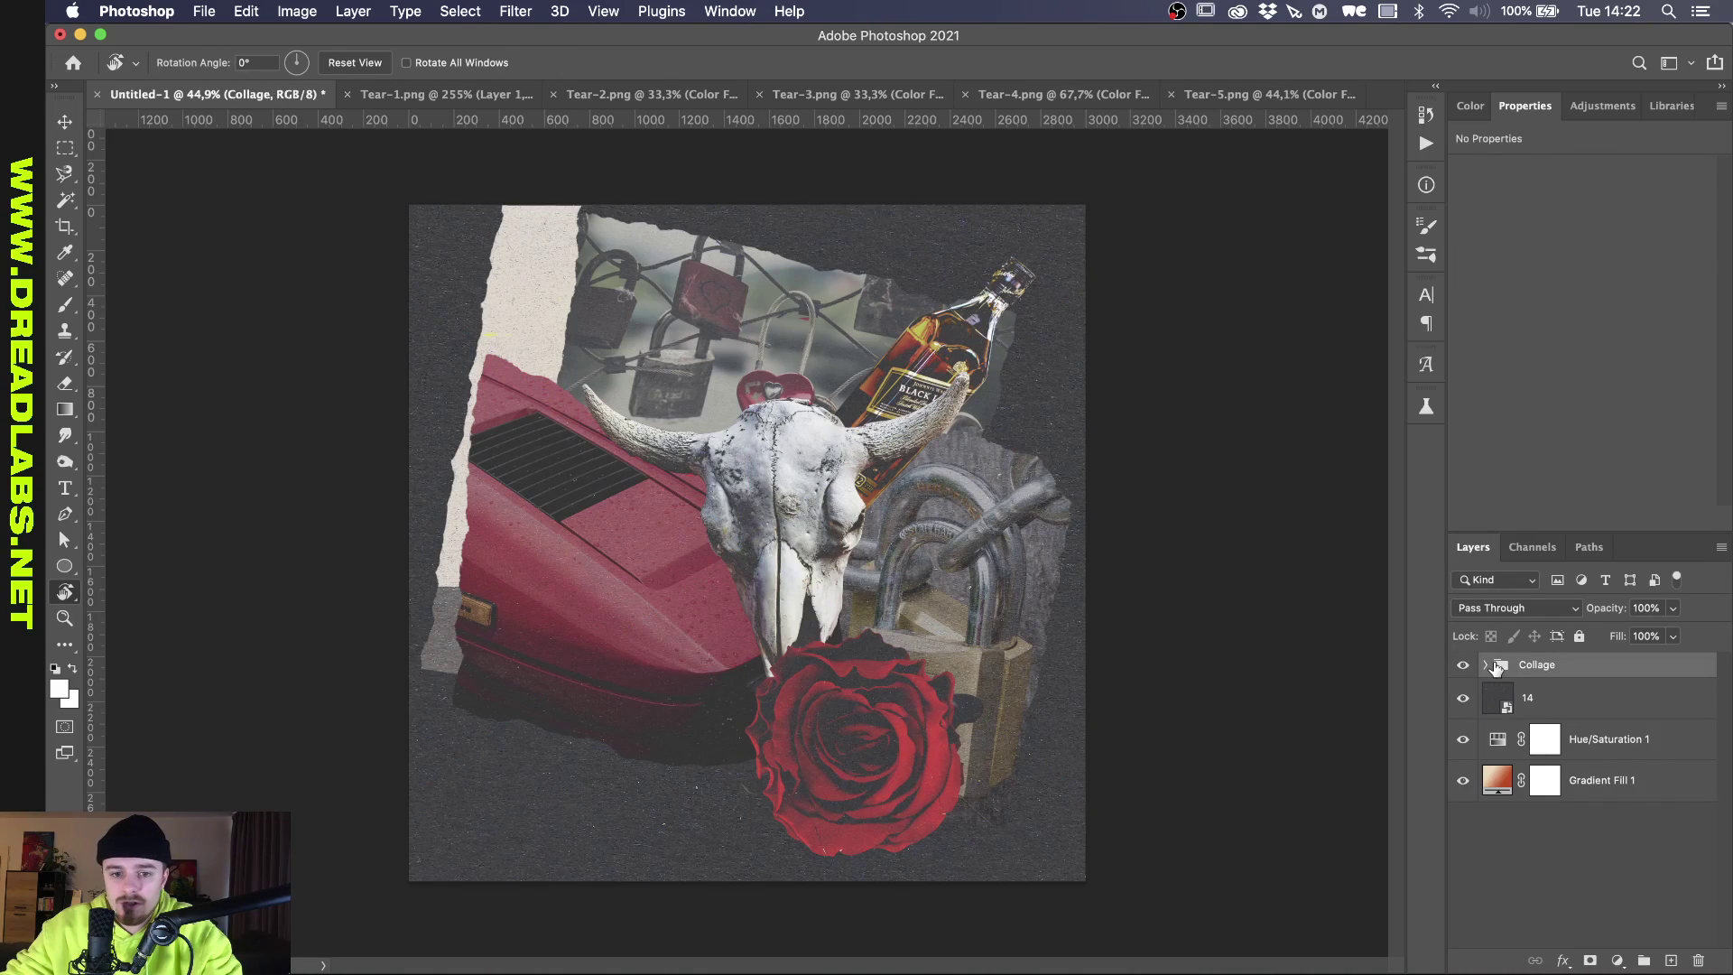
key("super+1")
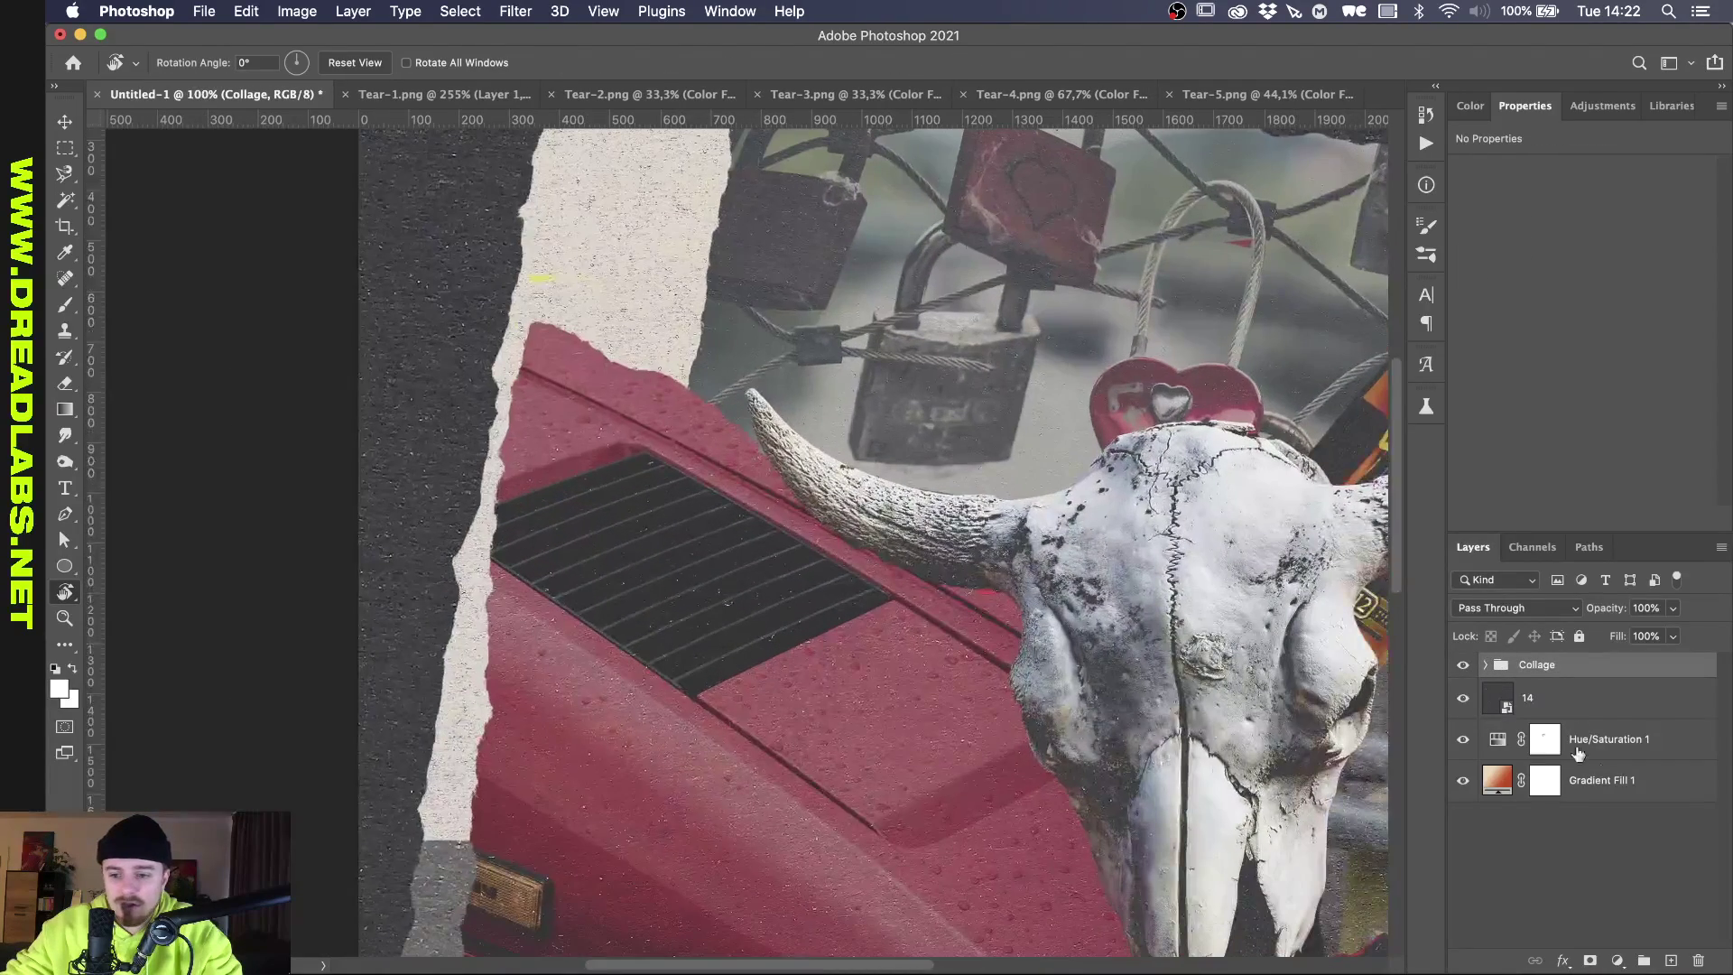
left_click(1485, 666)
scroll(1596, 731, "down", 1)
scroll(1597, 731, "down", 2)
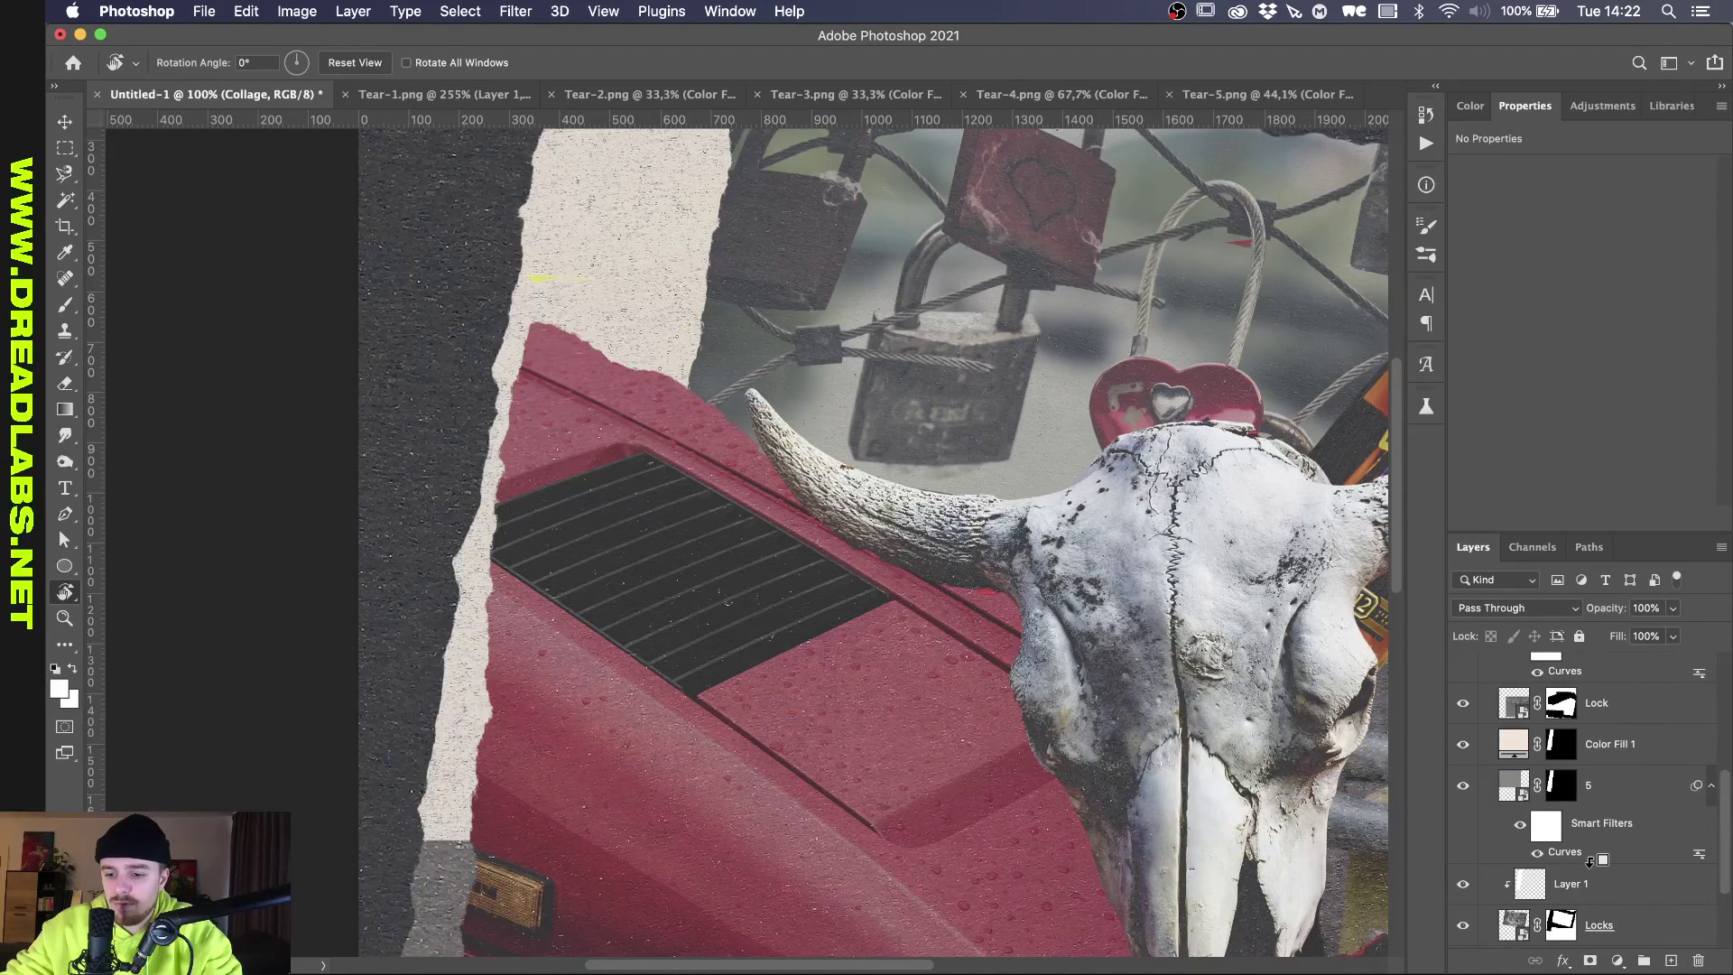
left_click(1598, 860, "alt")
left_click(1602, 763, "alt")
Set texture layer 14's blend mode to Screen.
key("super+0")
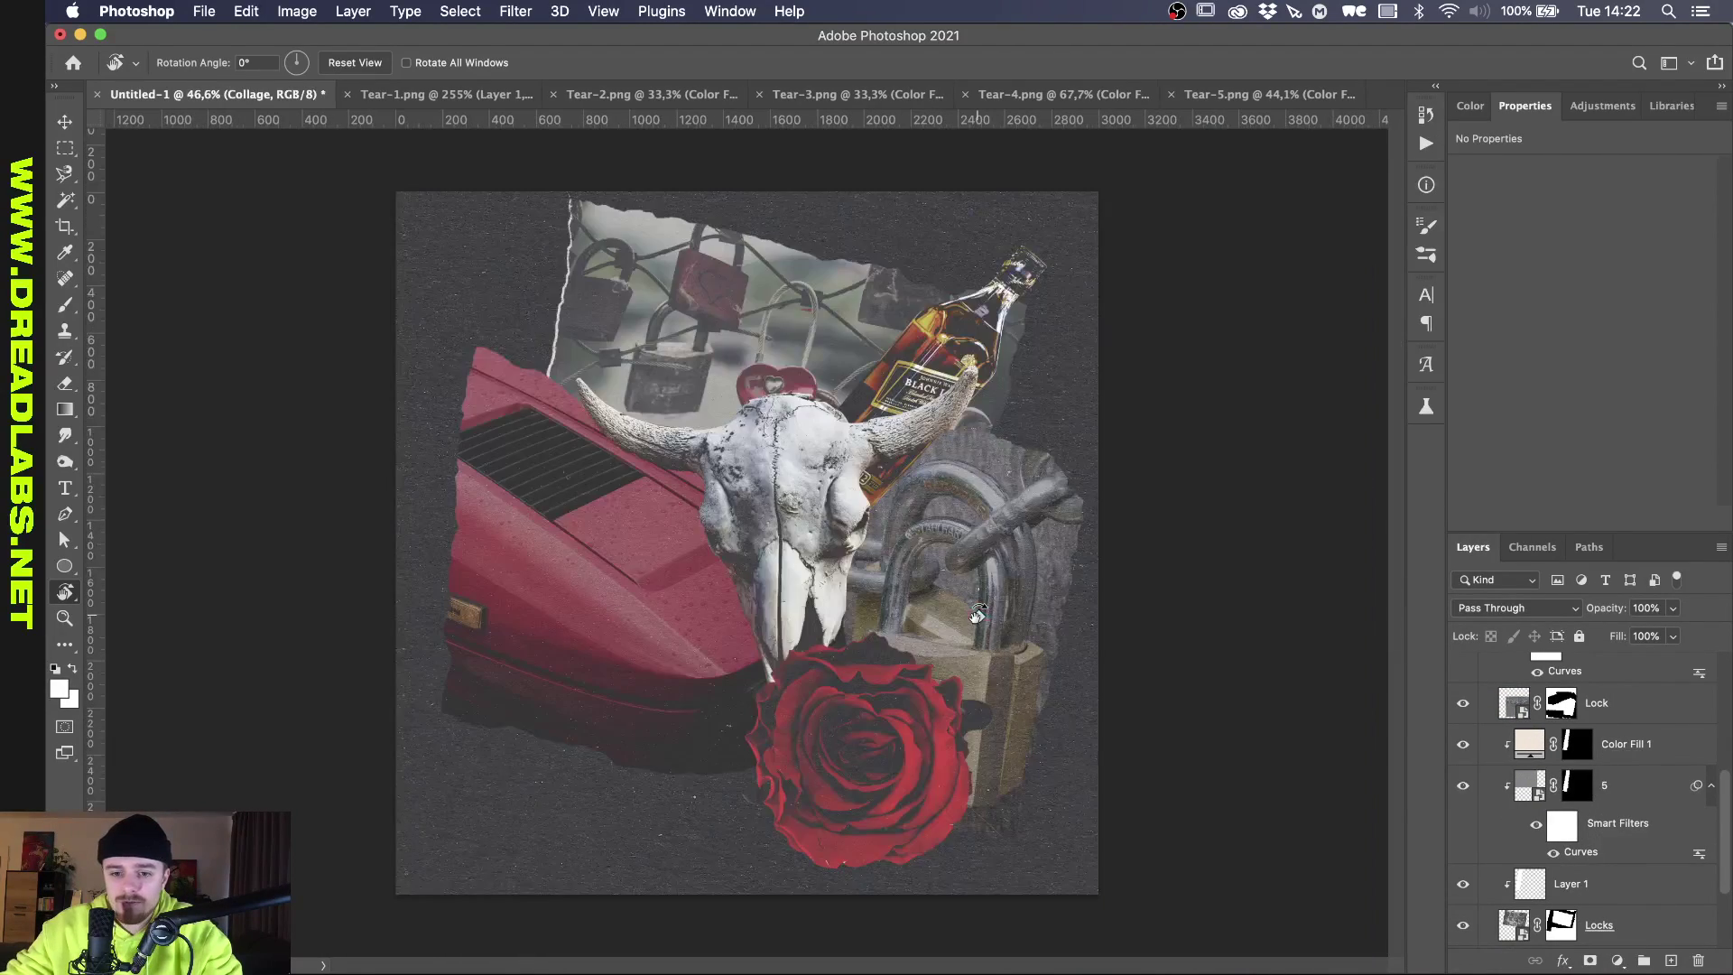
scroll(1596, 768, "up", 6)
left_click(1486, 664)
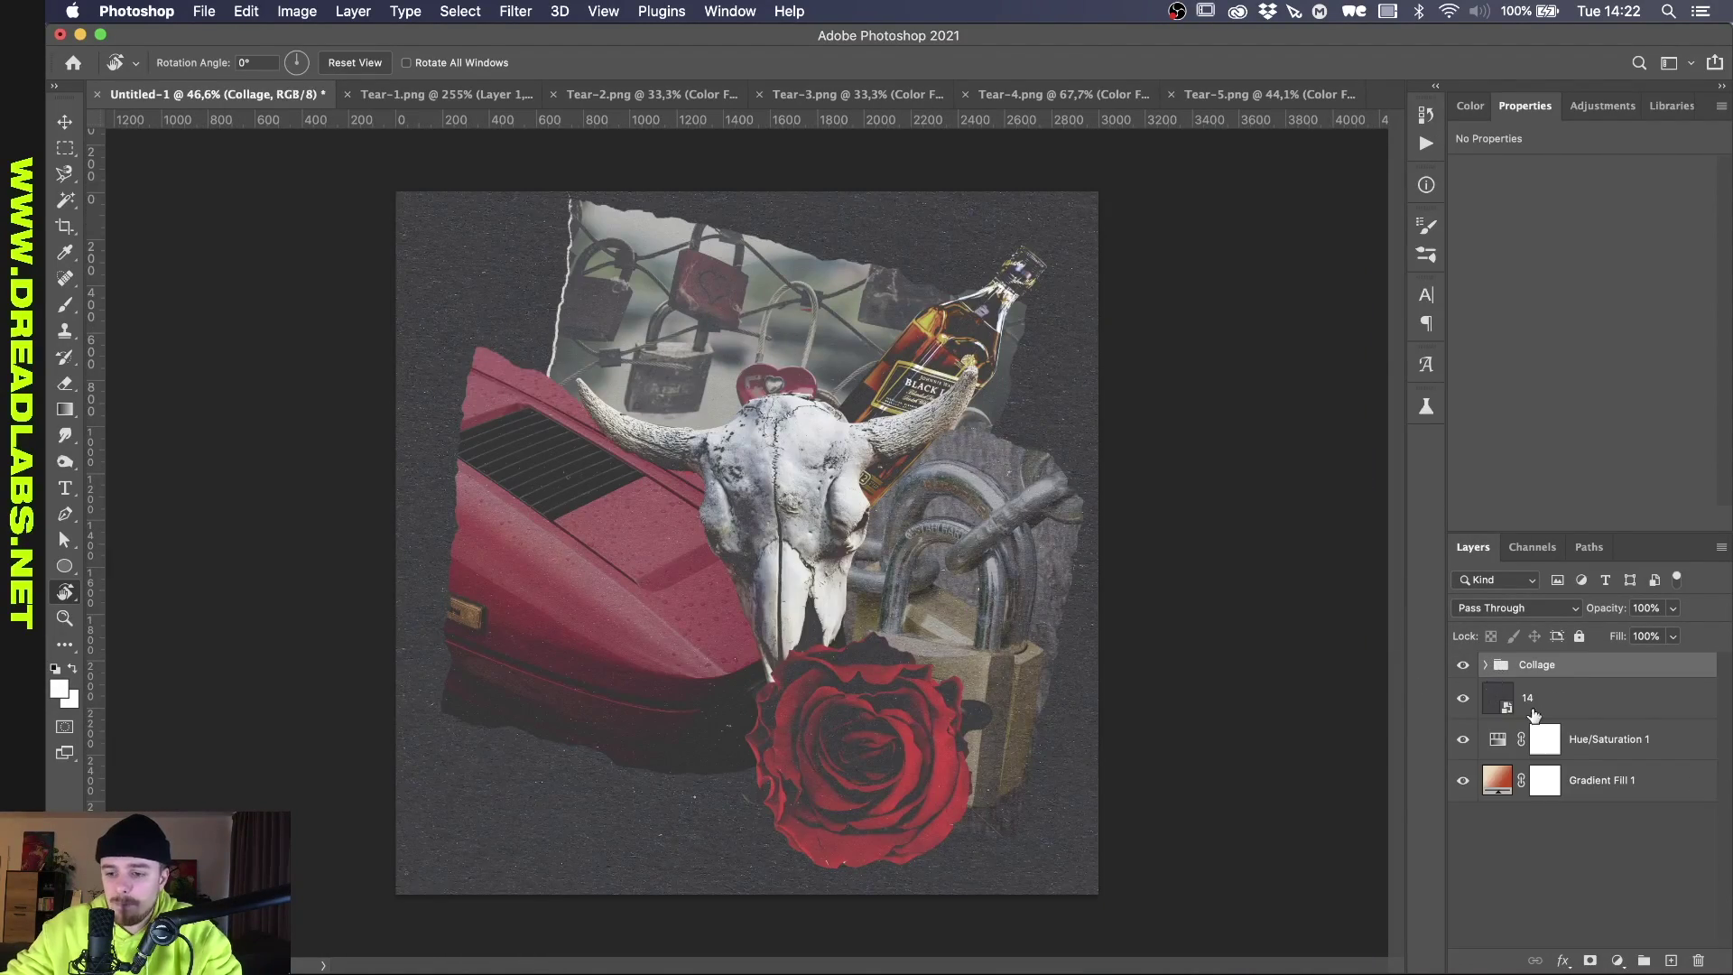
left_click(1579, 698)
left_click(1517, 608)
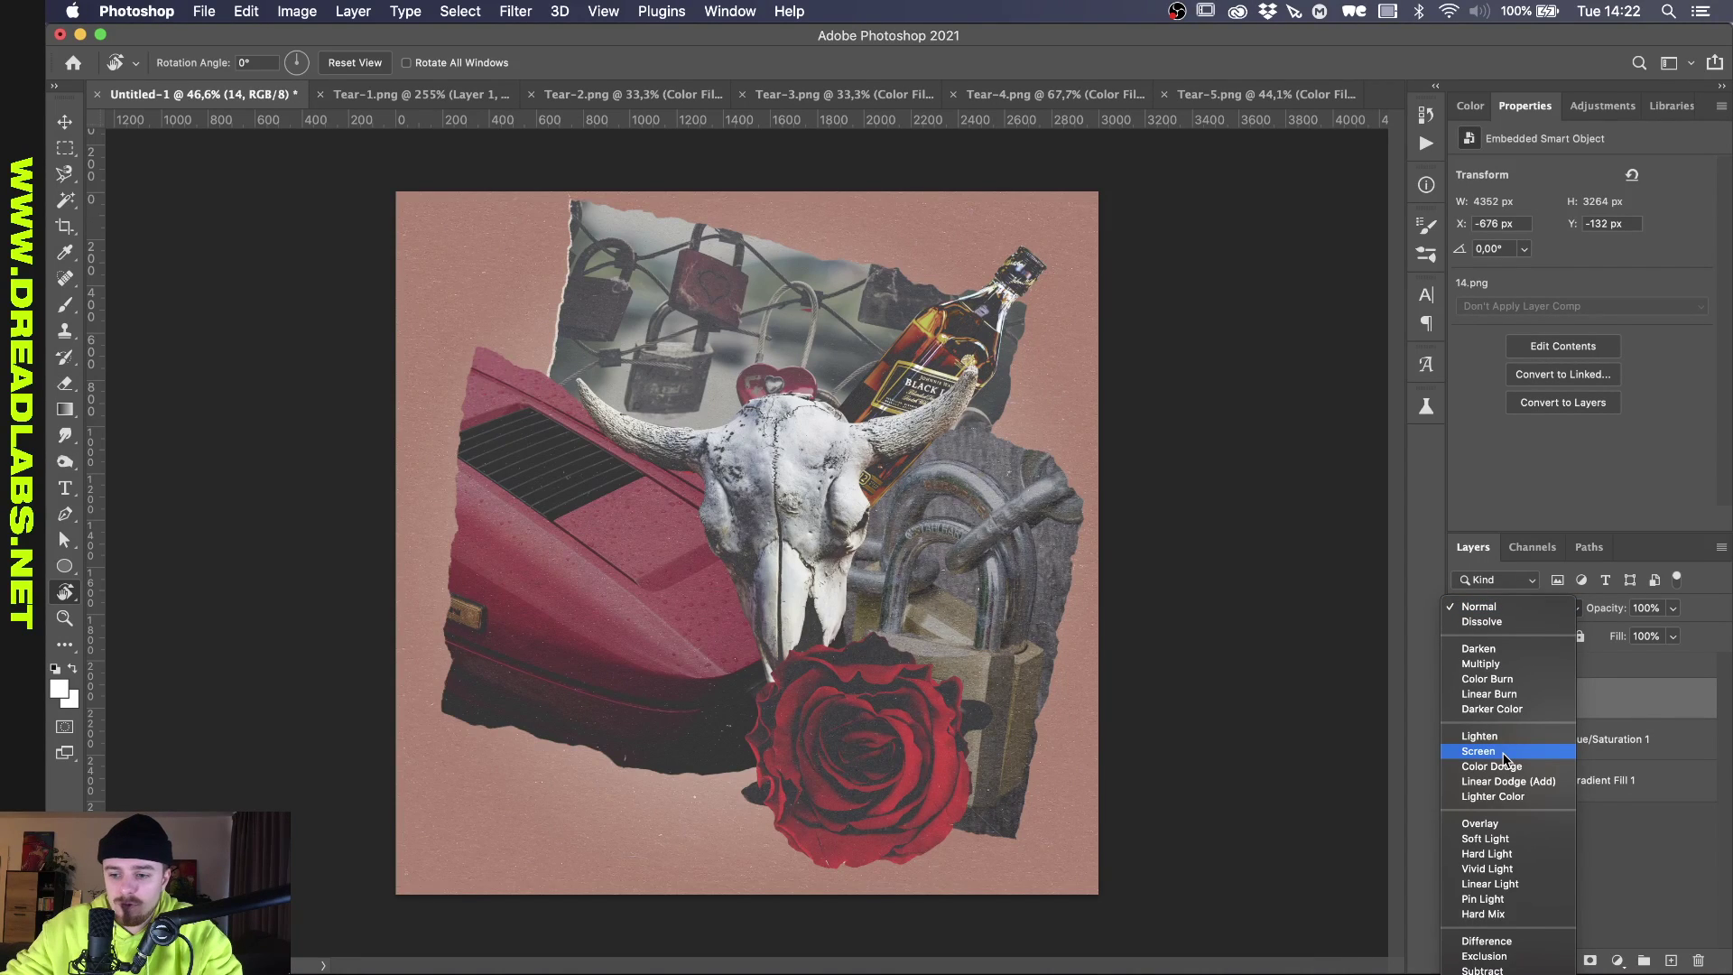
left_click(1505, 758)
Try a darkening Curves adjustment above Gradient Fill 1, then hide it to compare.
left_click(1500, 741)
left_click(1499, 778)
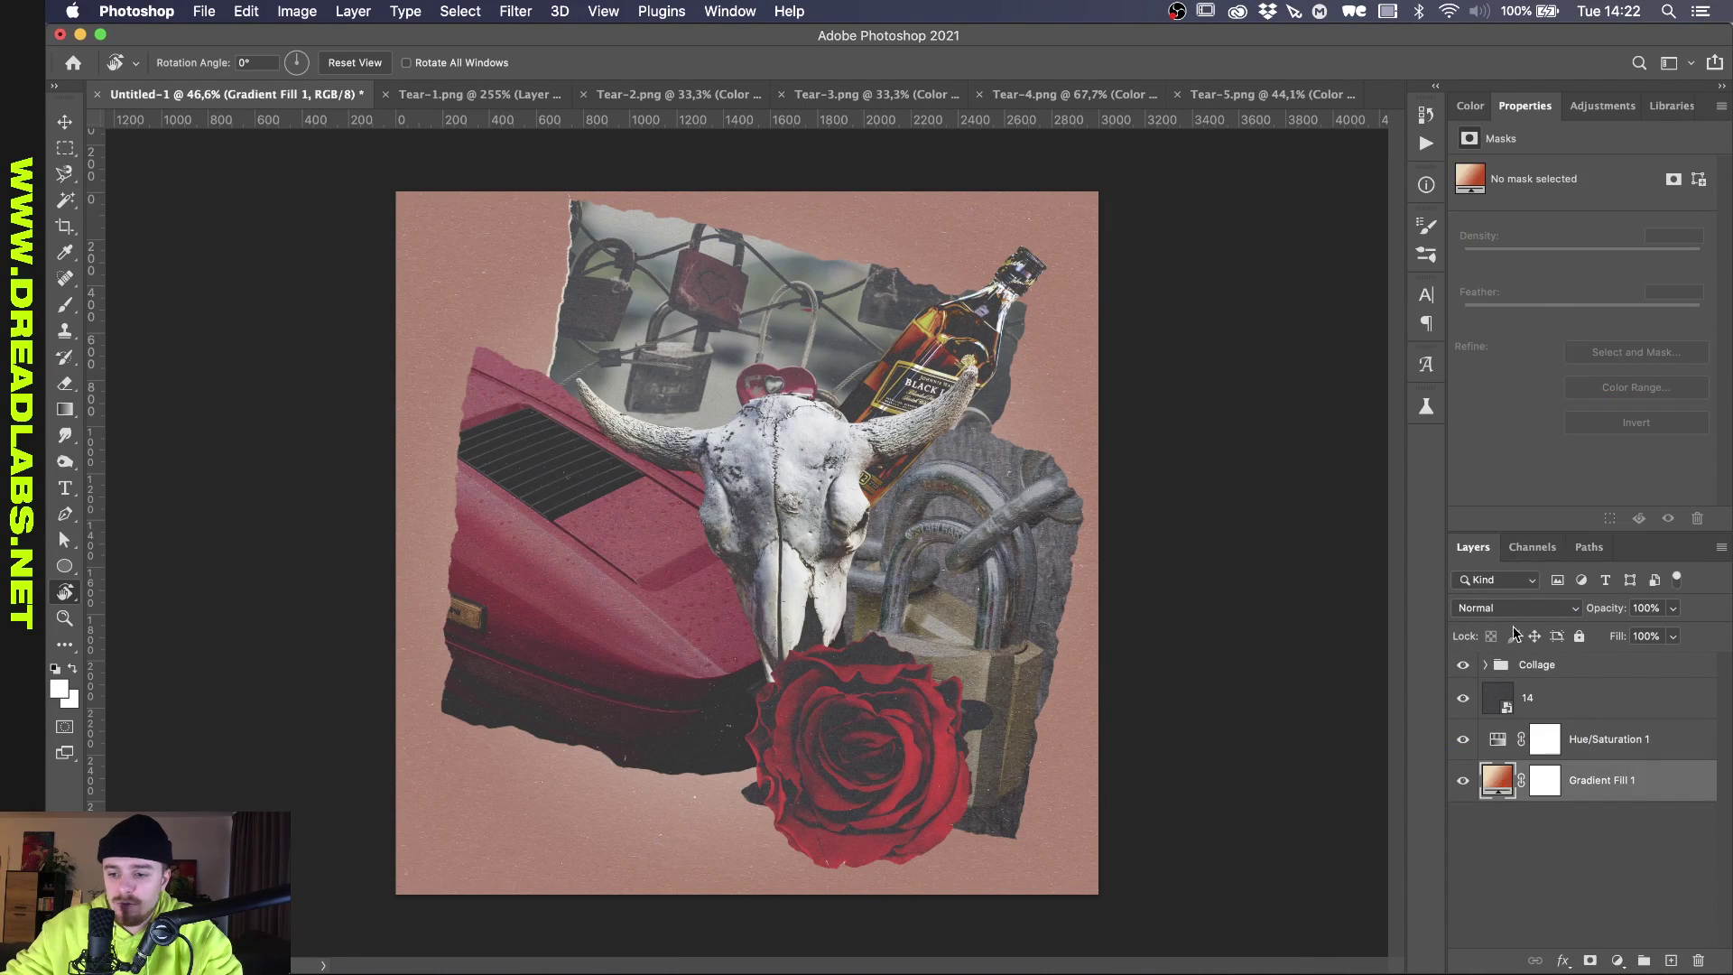
left_click(1603, 106)
left_click(1548, 155)
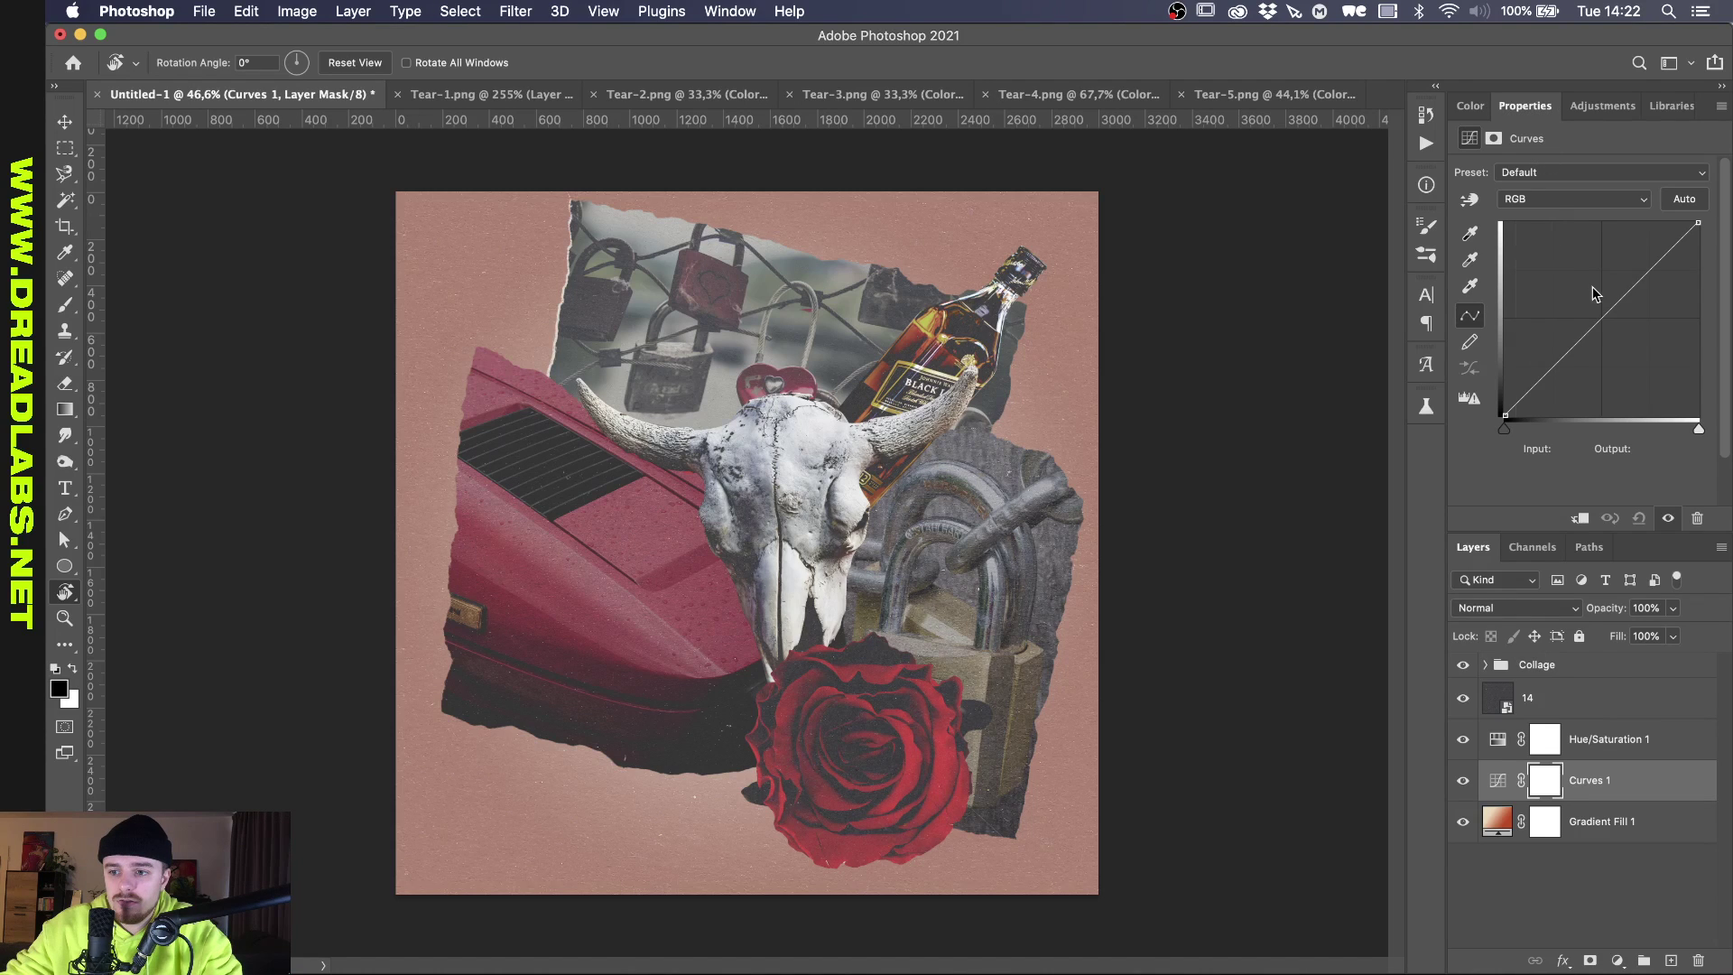
left_click_drag(1596, 312, 1686, 388)
left_click_drag(1505, 430, 1610, 432)
left_click_drag(1686, 389, 1671, 331)
left_click_drag(1608, 430, 1586, 432)
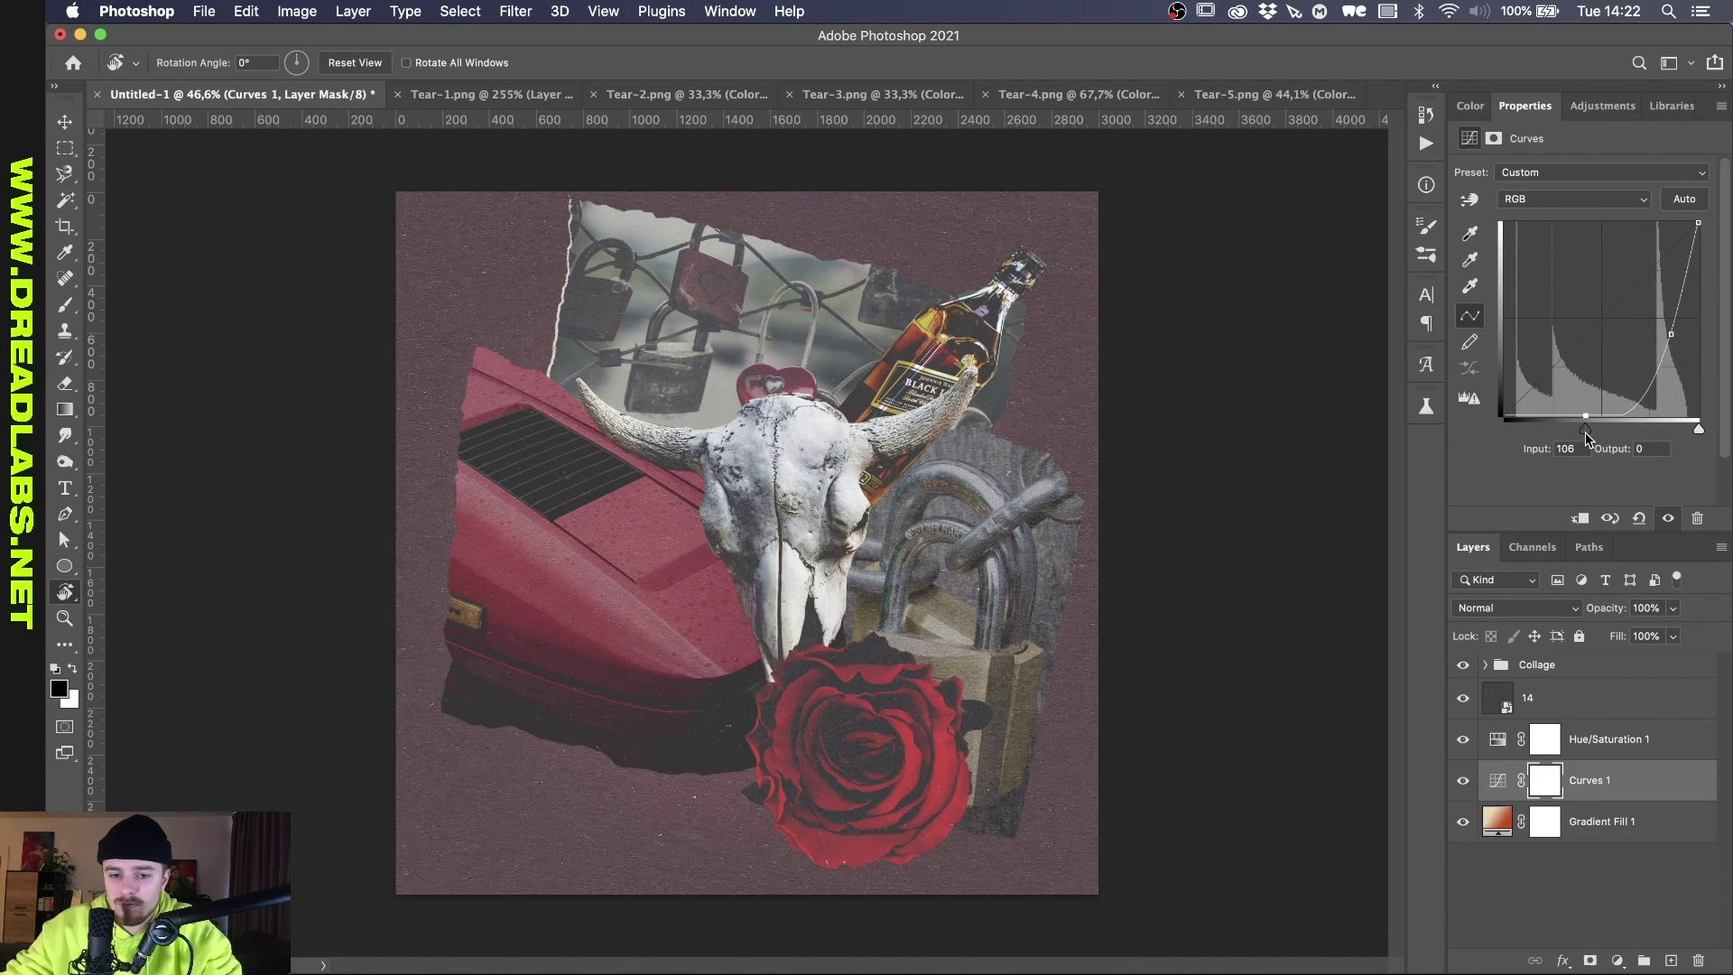
left_click_drag(1668, 327, 1664, 316)
left_click(1463, 780)
left_click(1611, 786)
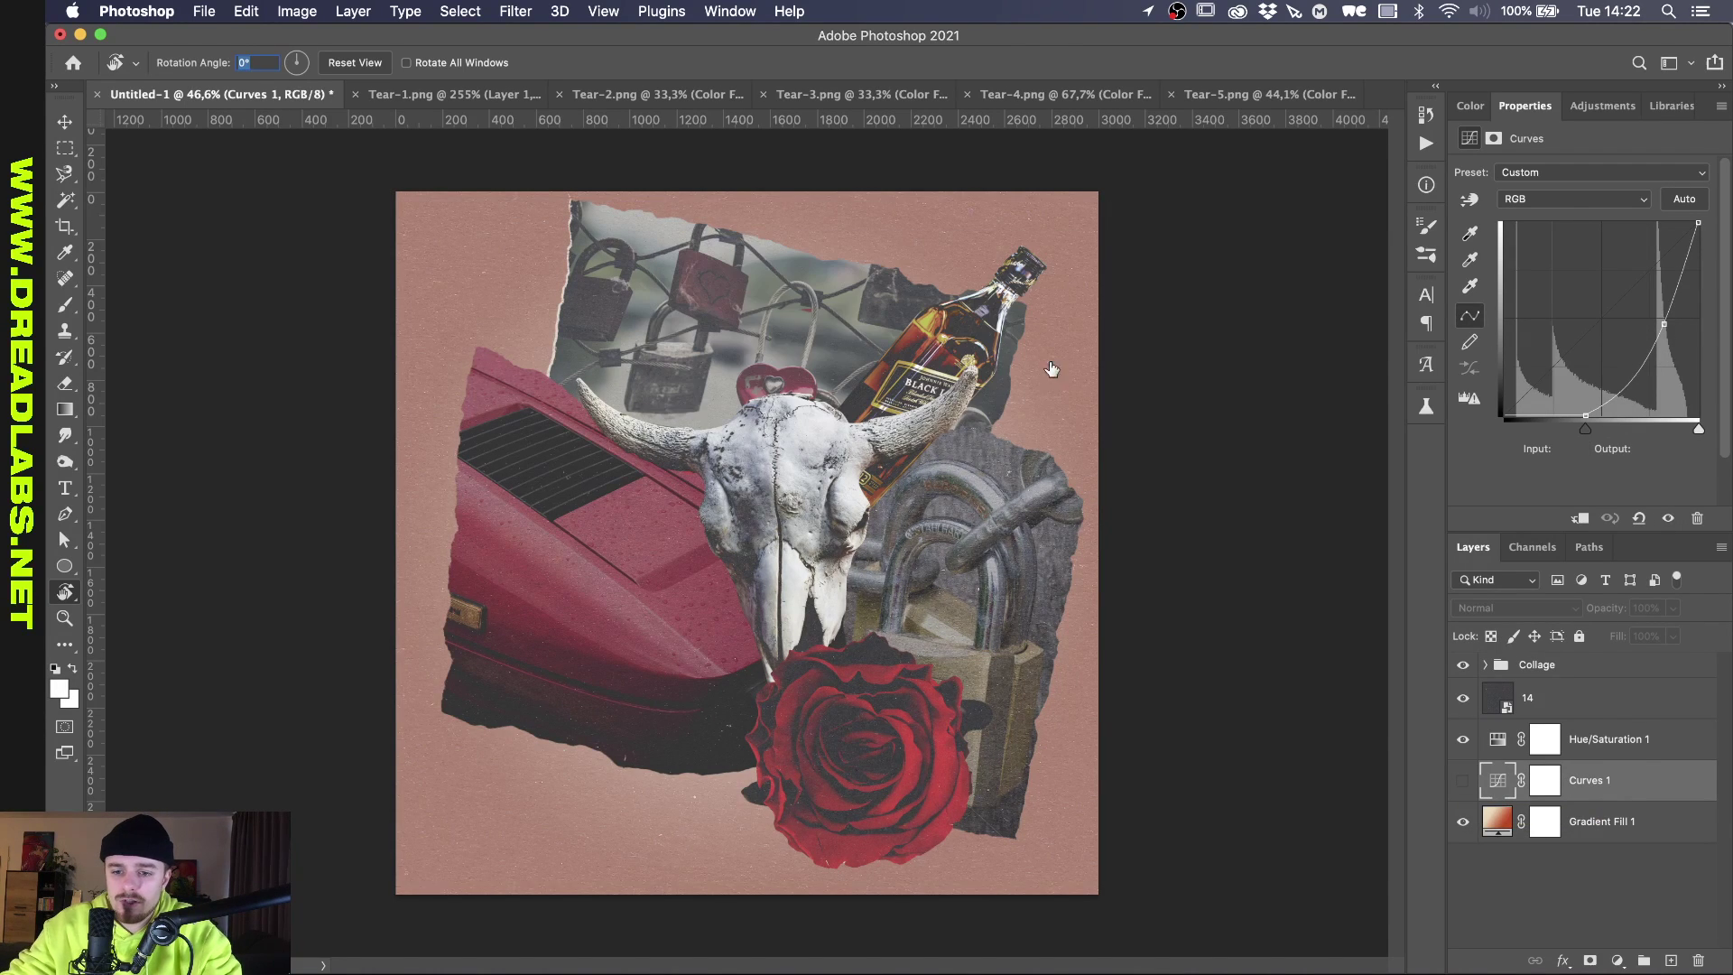
left_click(1034, 359)
Scale the Collage group down to about 92.41% and nudge it slightly left and down.
key("super+t")
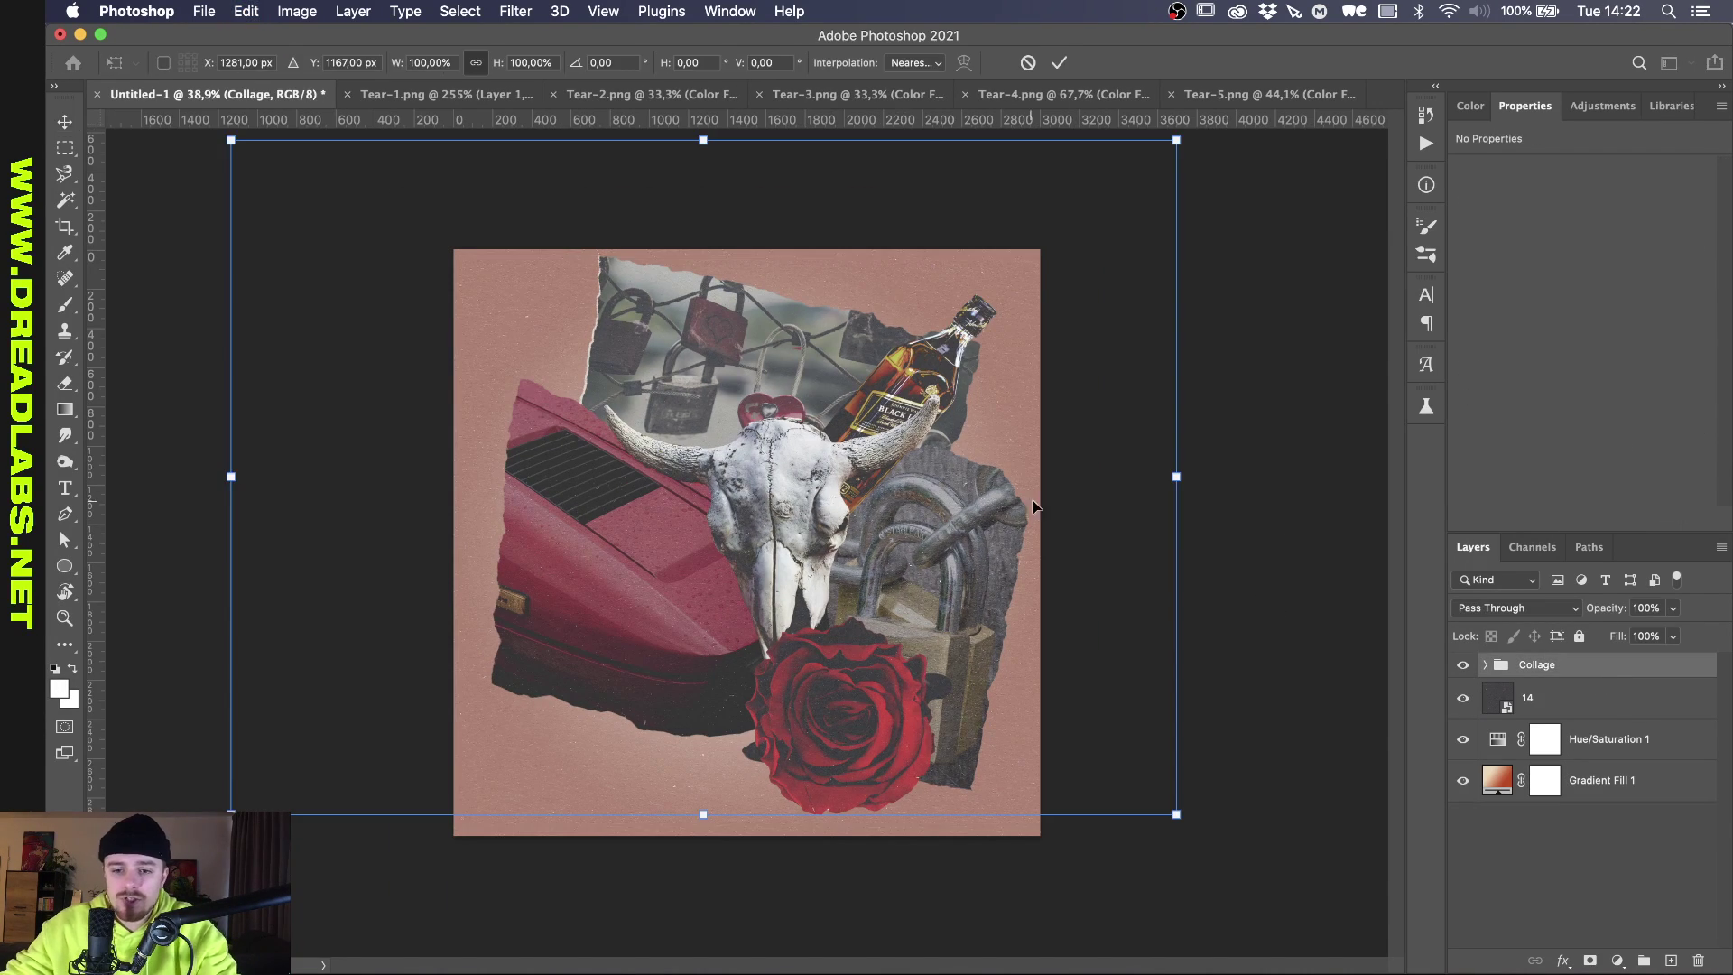
left_click_drag(1176, 477, 1142, 477)
left_click_drag(936, 525, 923, 537)
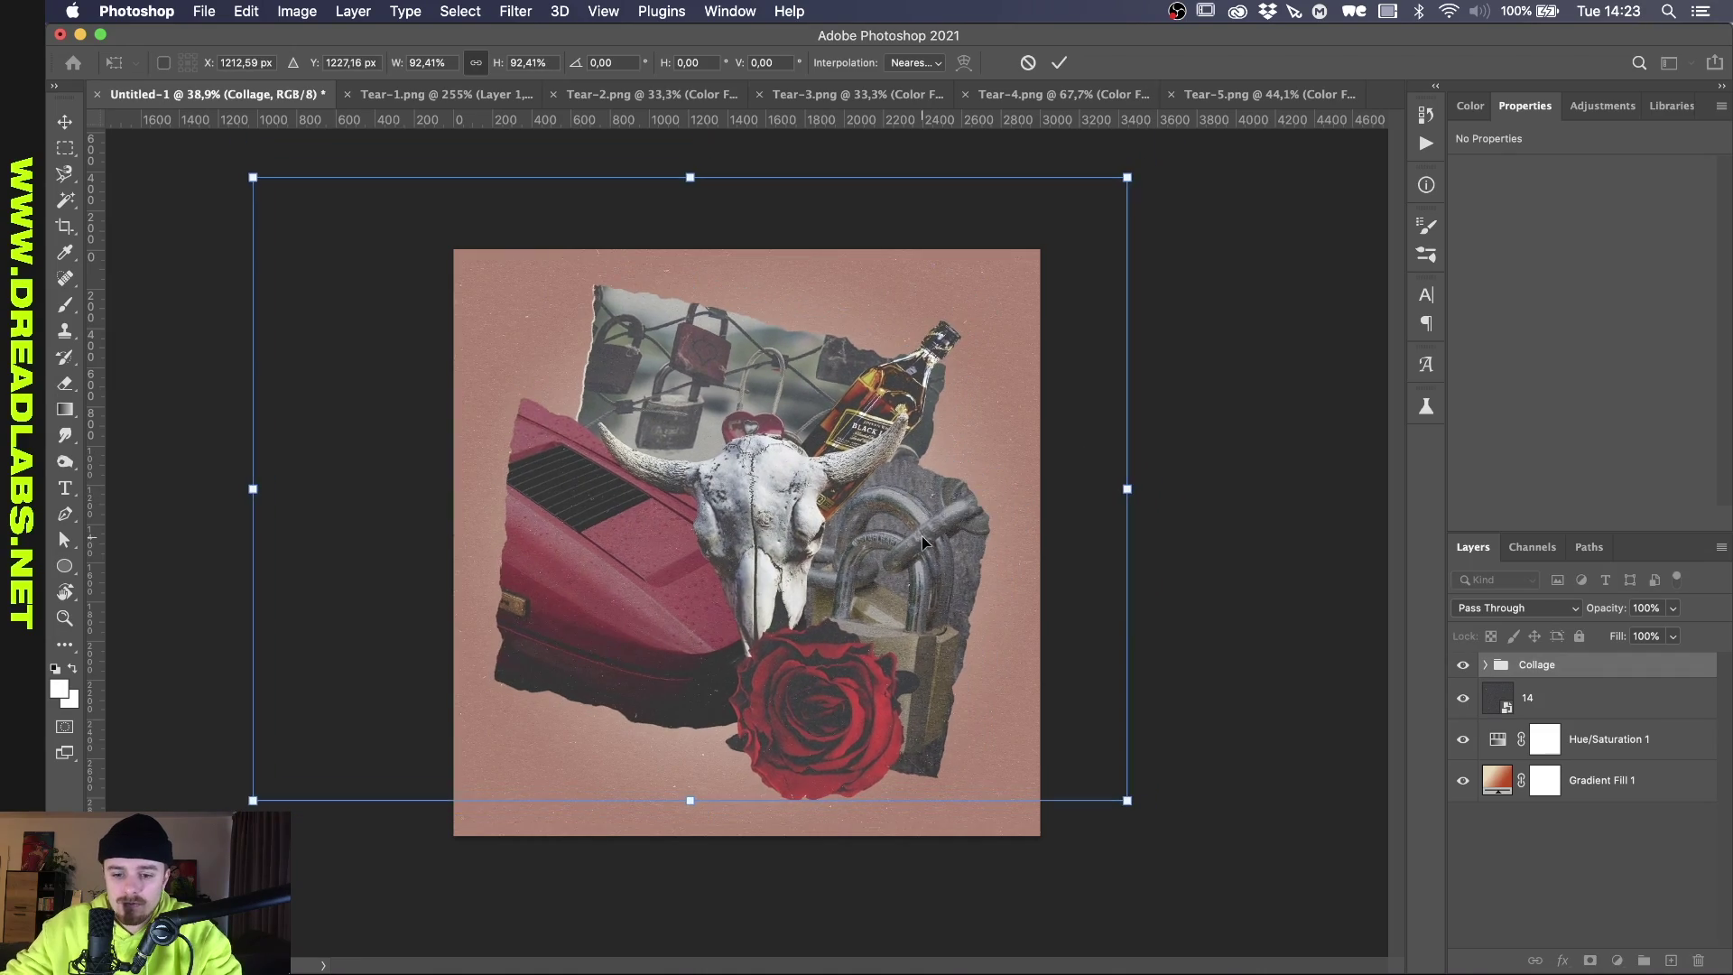
key("Return")
key("Return")
scroll(930, 547, "up", 2)
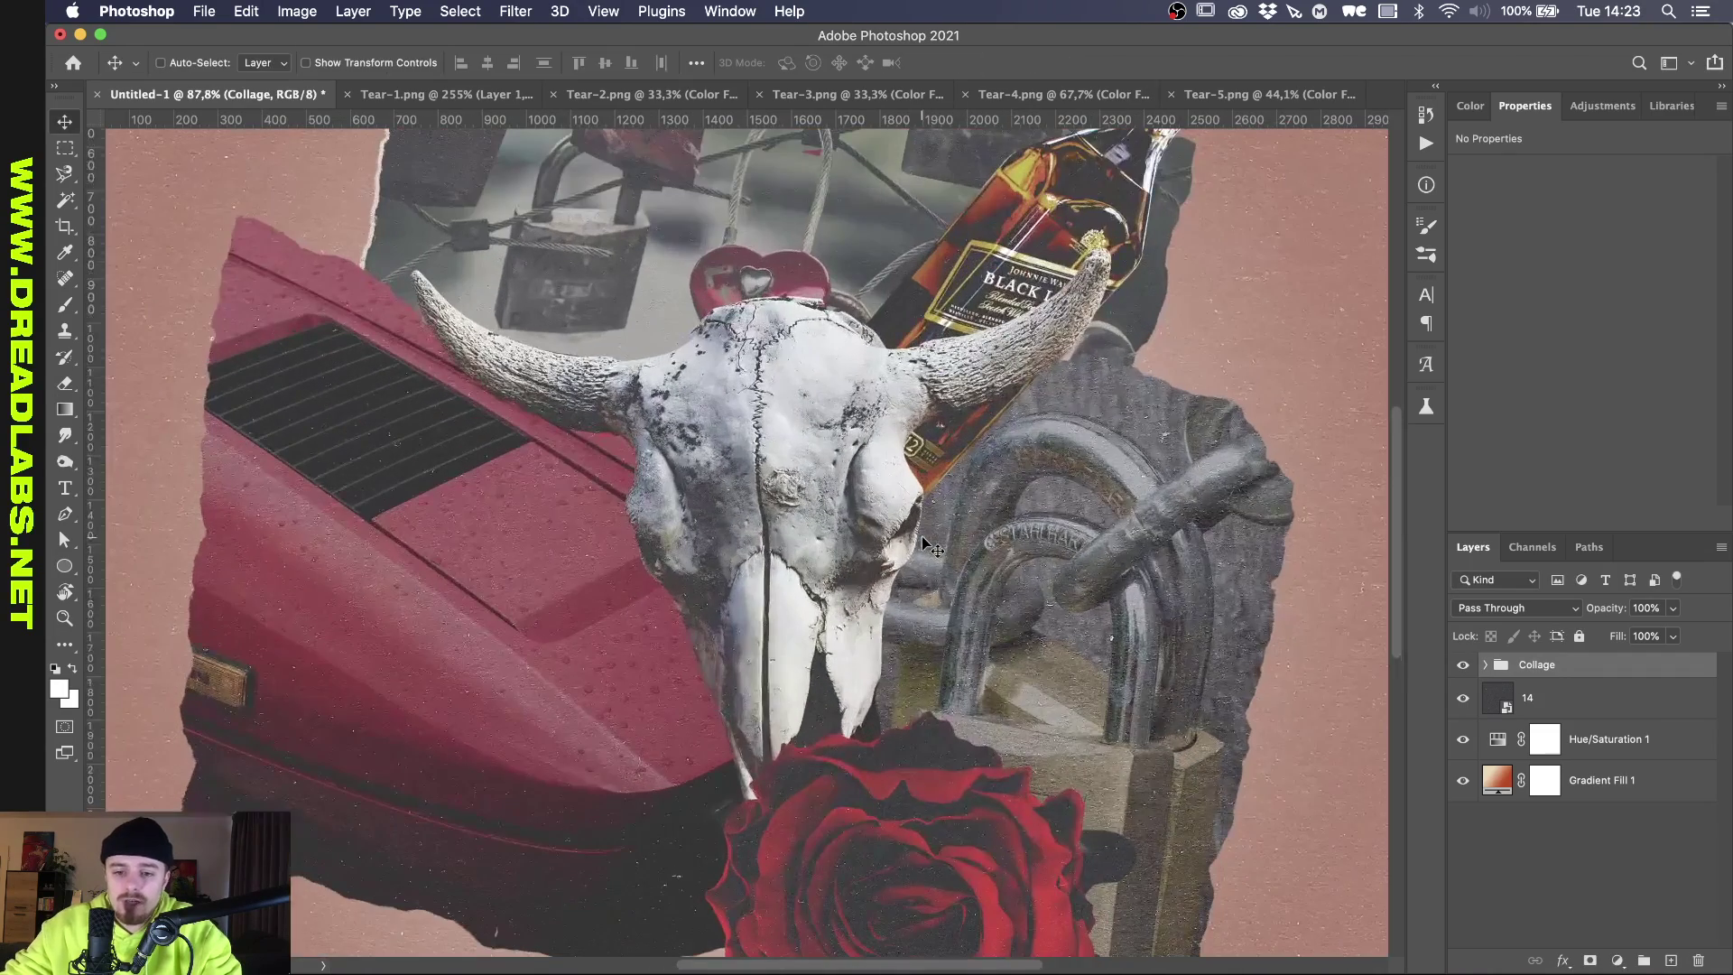
Add a Drop Shadow to the Skull layer: 28% opacity, 127° angle, 5 px distance, 4 px size.
left_click(1485, 665)
left_click(1560, 713)
left_click(1566, 747)
scroll(880, 572, "up", 2)
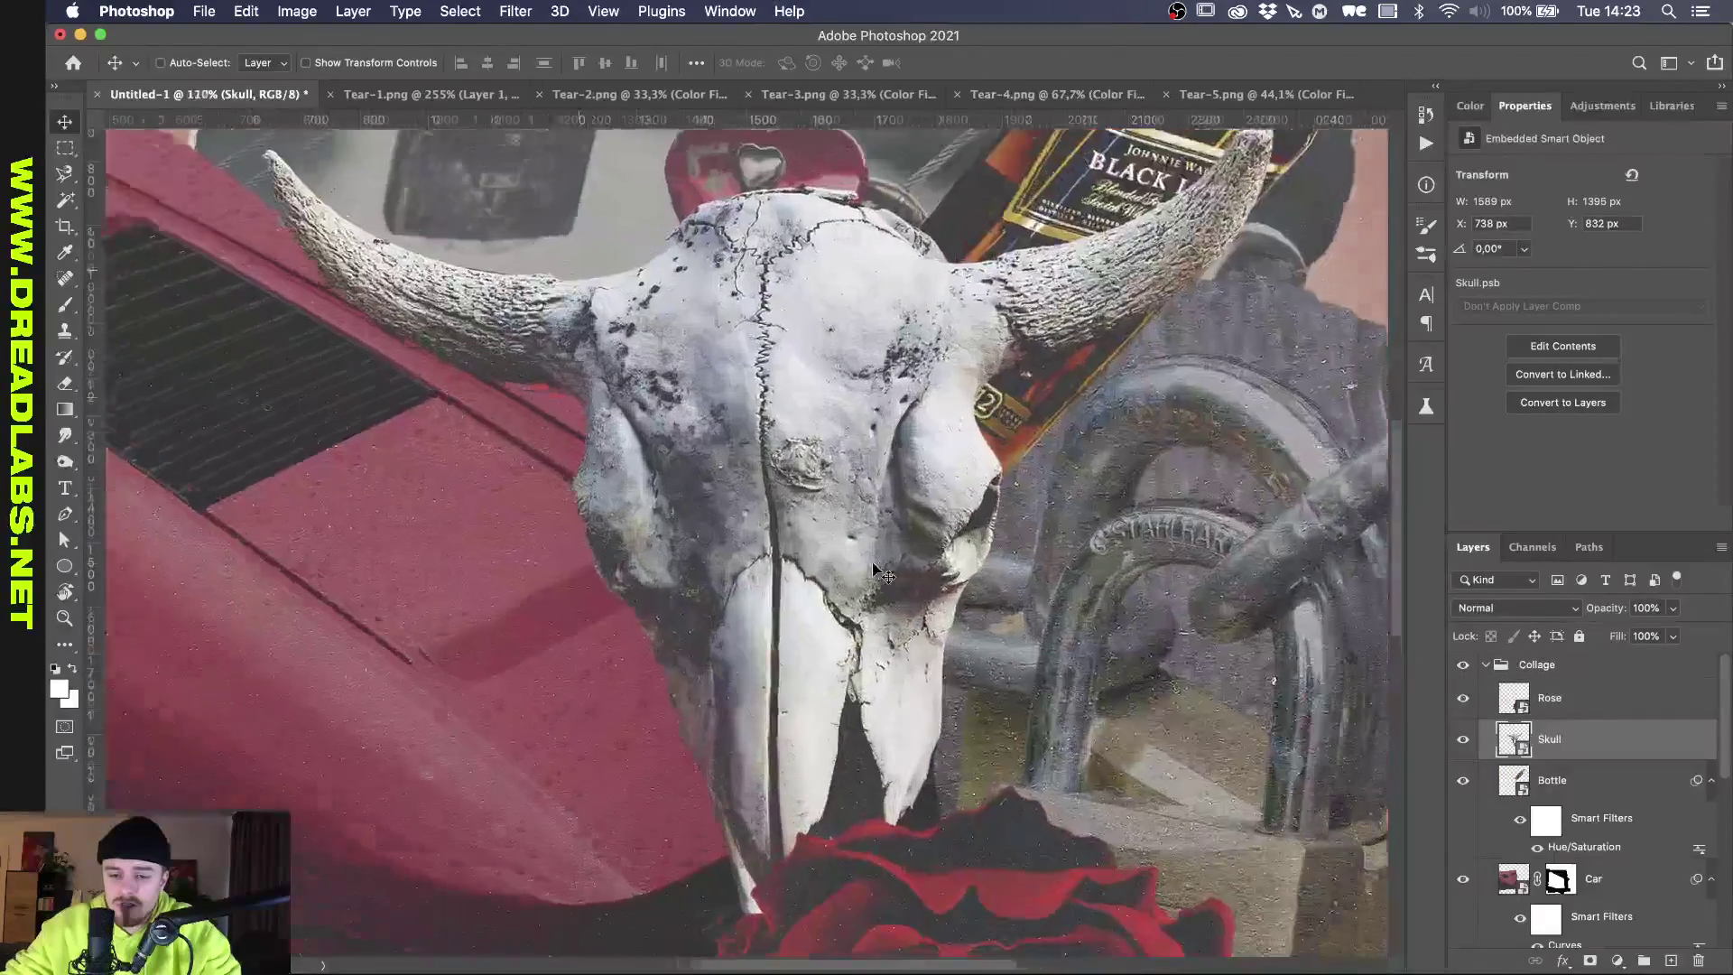
scroll(880, 572, "up", 2)
left_click(1563, 960)
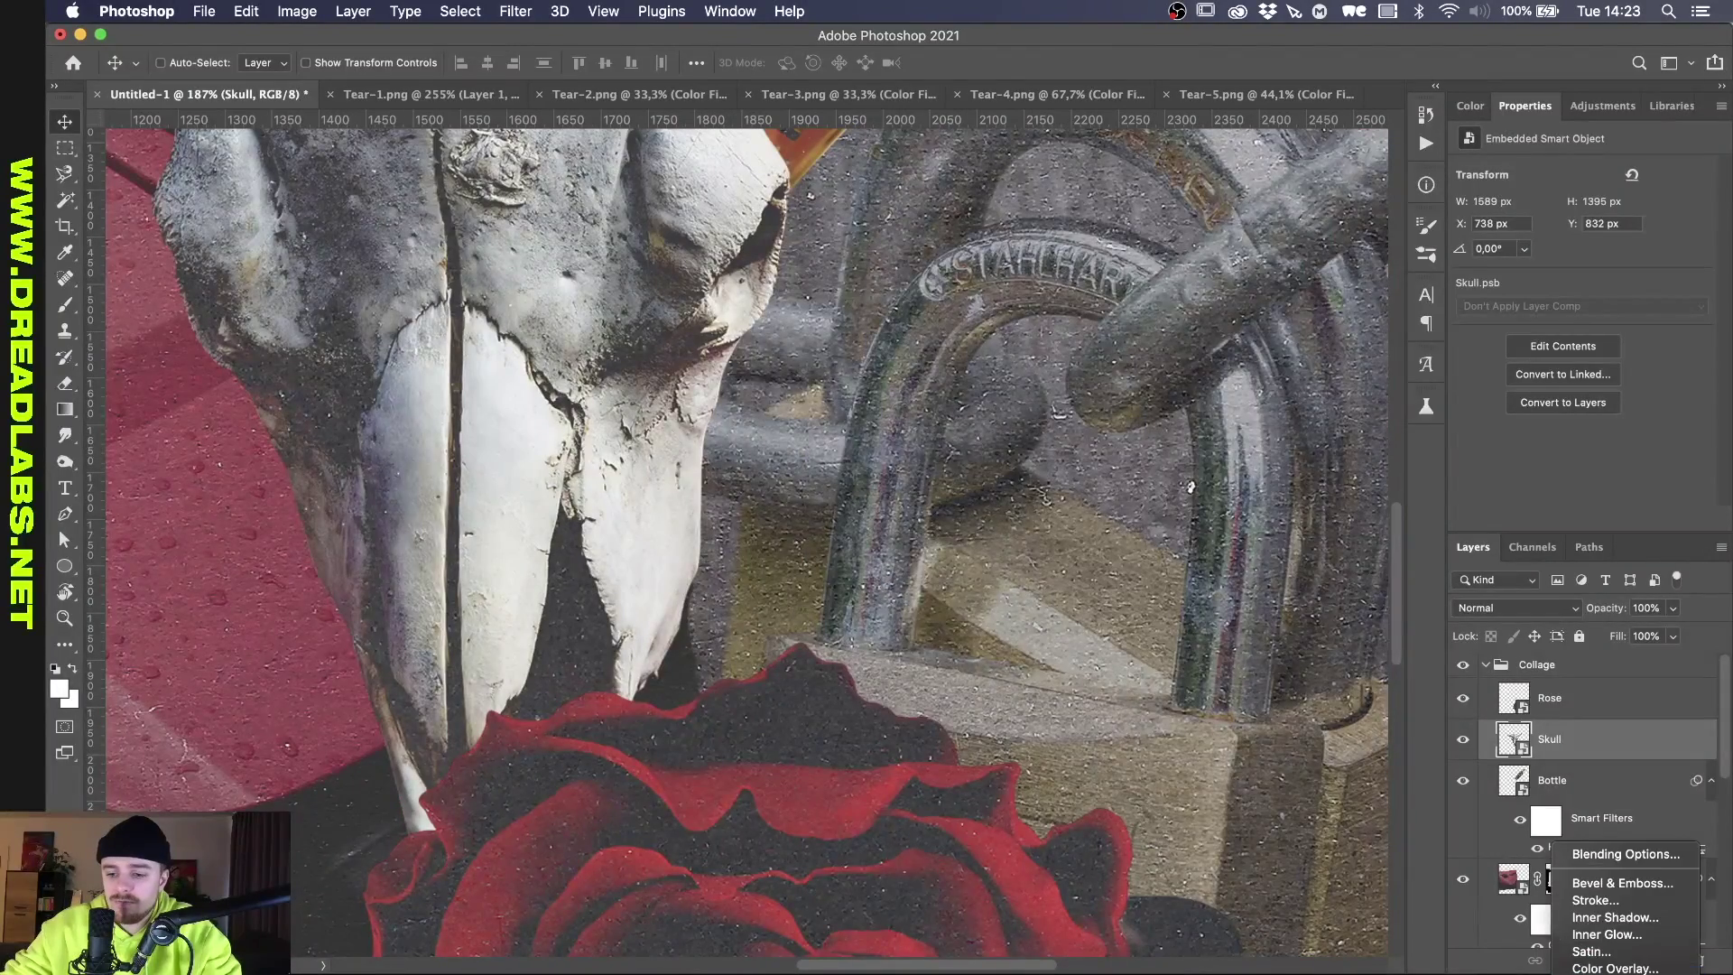
left_click(1612, 974)
left_click_drag(1035, 553, 1090, 553)
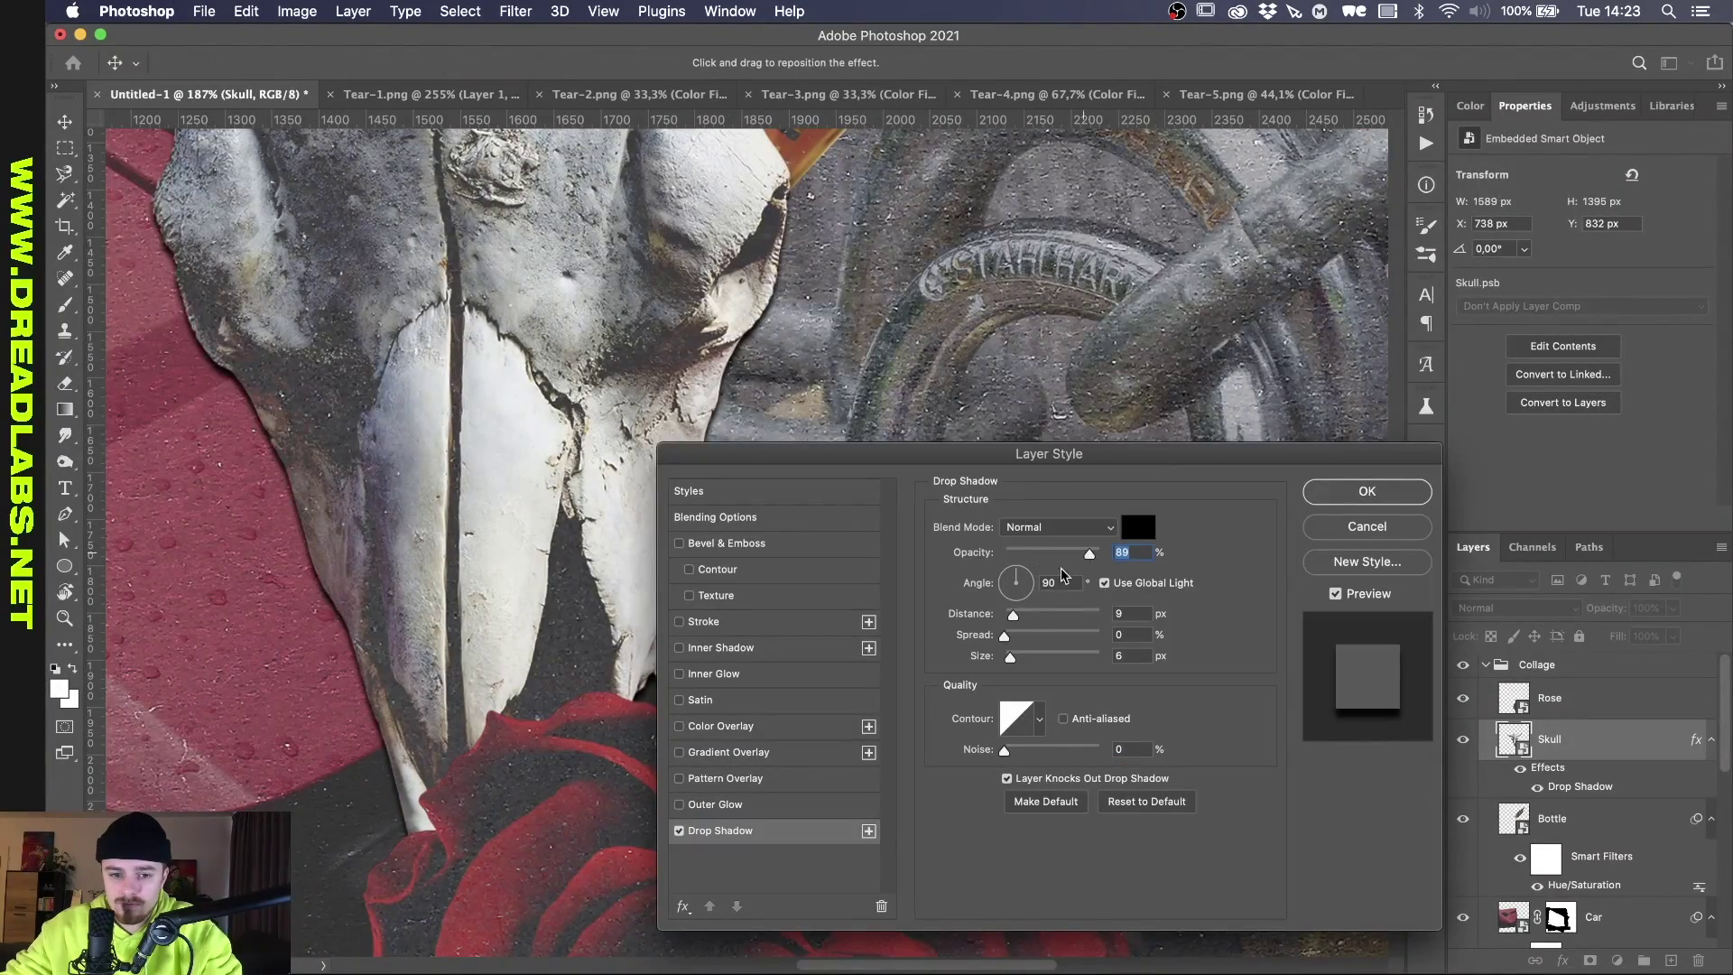
left_click(1007, 571)
left_click_drag(1011, 657, 1008, 657)
left_click_drag(1087, 554, 1031, 555)
left_click_drag(1013, 615, 1010, 614)
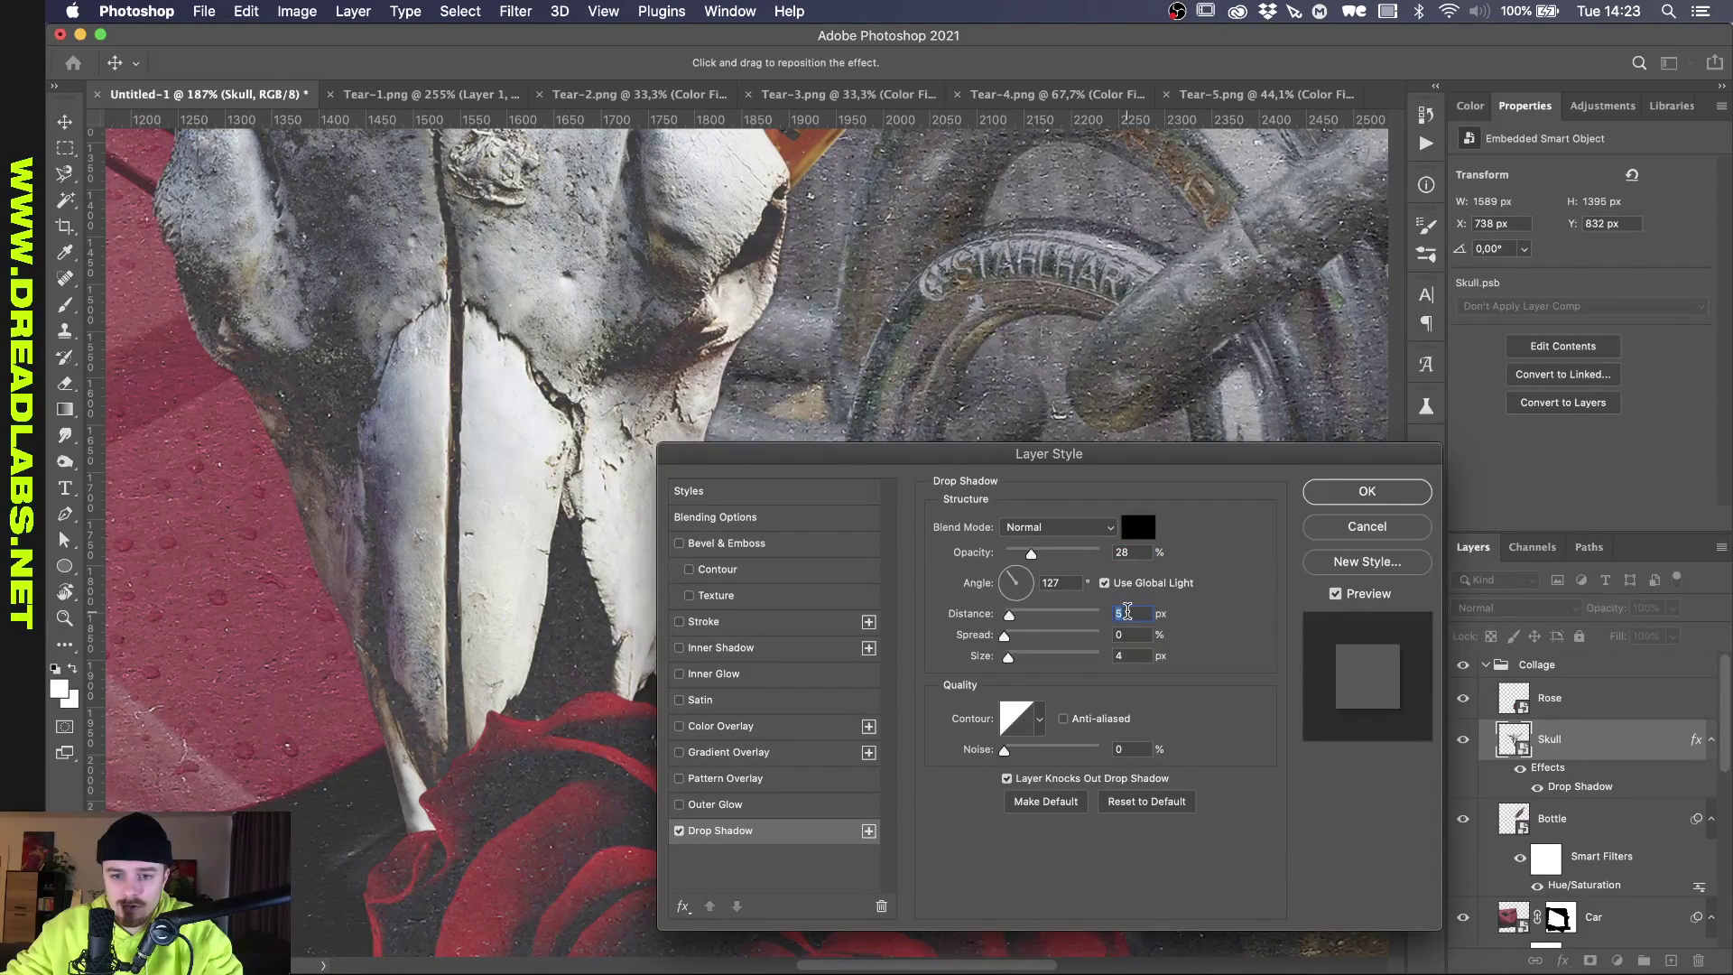
left_click(1343, 500)
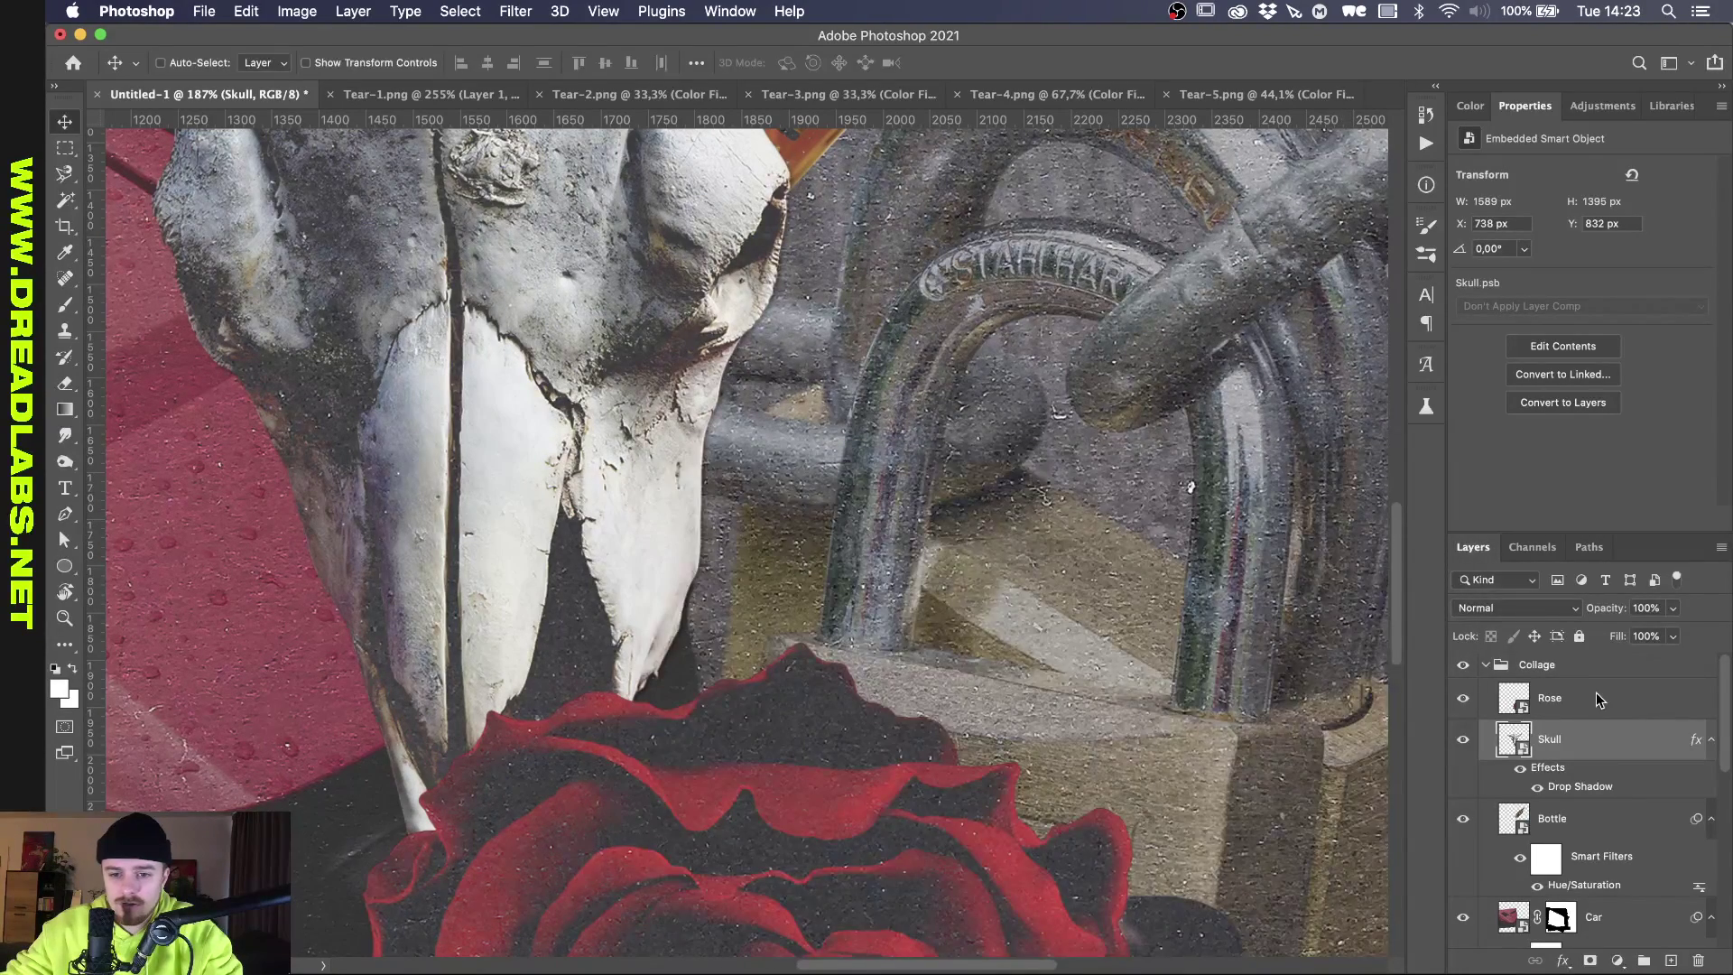
Copy the Skull's layer style and paste it onto the Rose and Bottle layers.
right_click(1590, 739)
left_click(1424, 684)
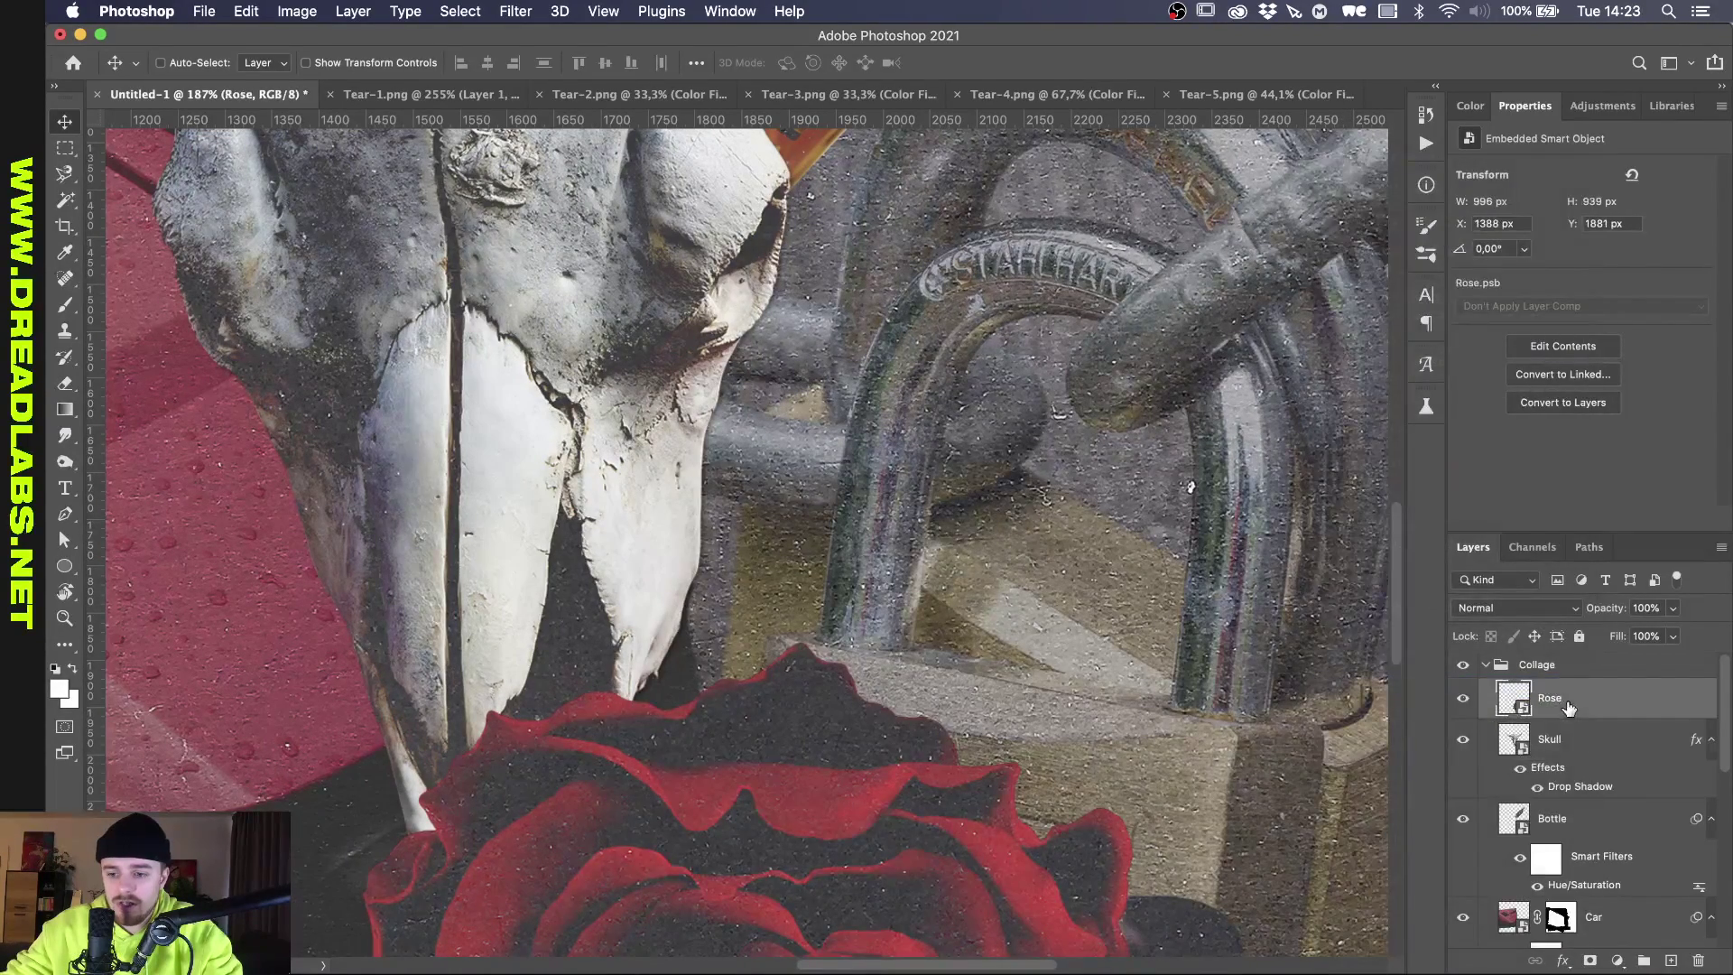
left_click(1580, 838, "shift")
right_click(1580, 838)
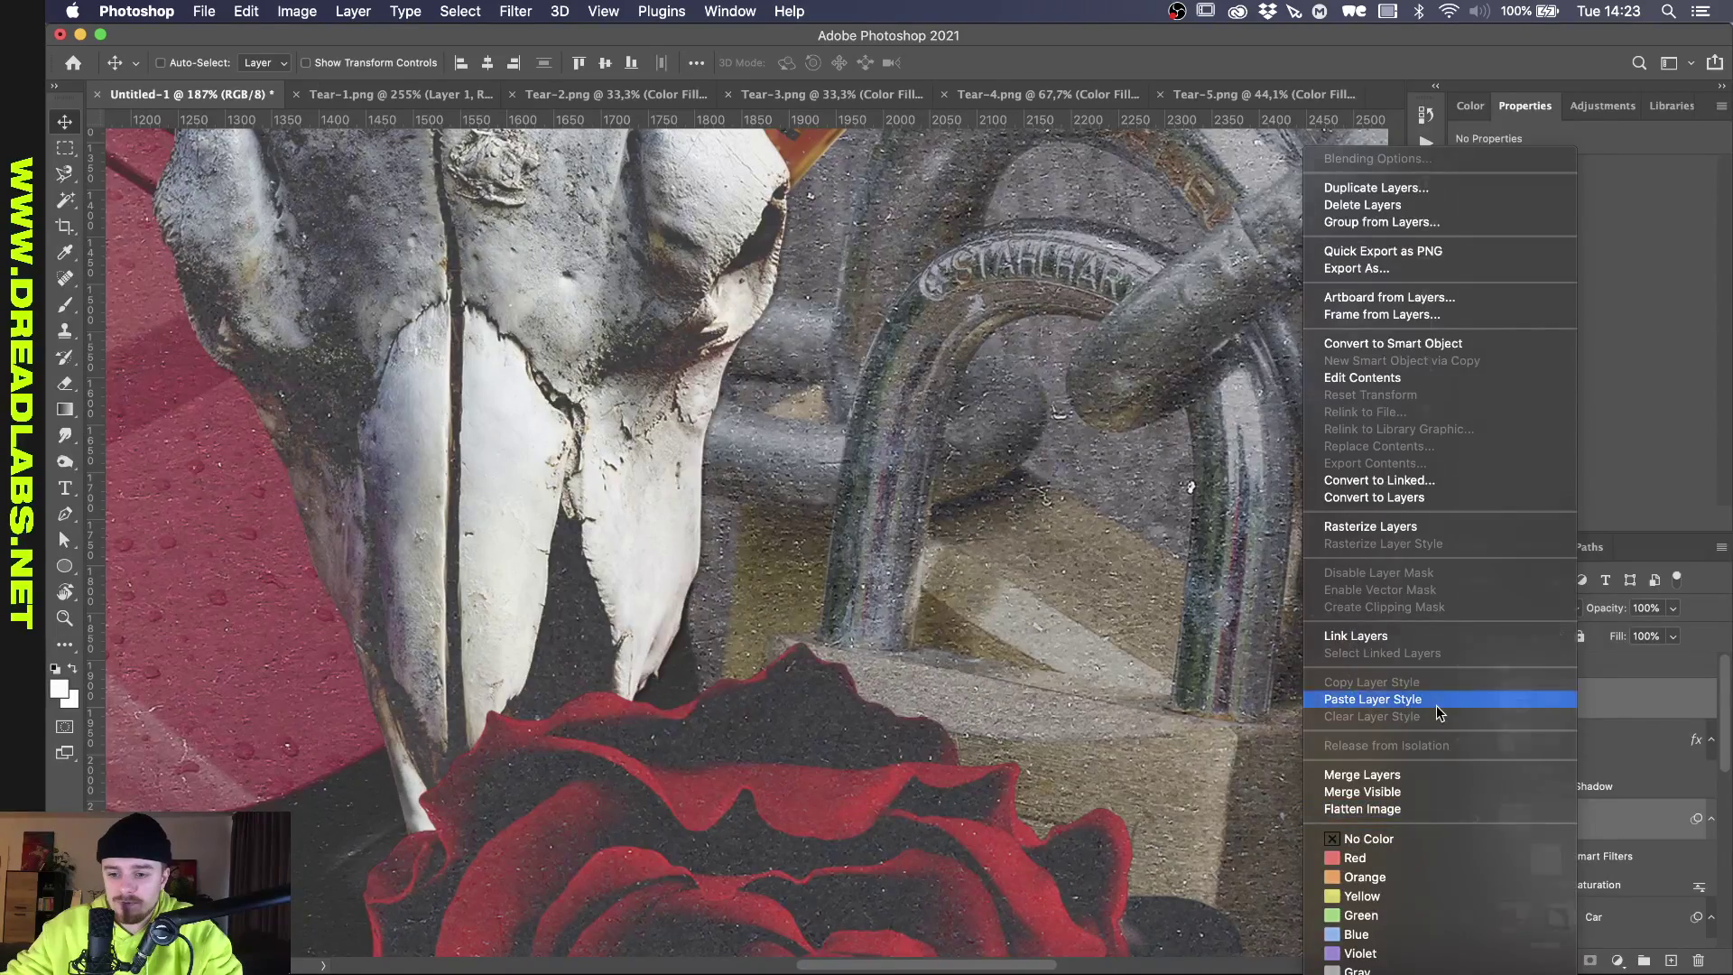
left_click(1372, 700)
scroll(824, 533, "down", 3)
scroll(817, 527, "down", 2)
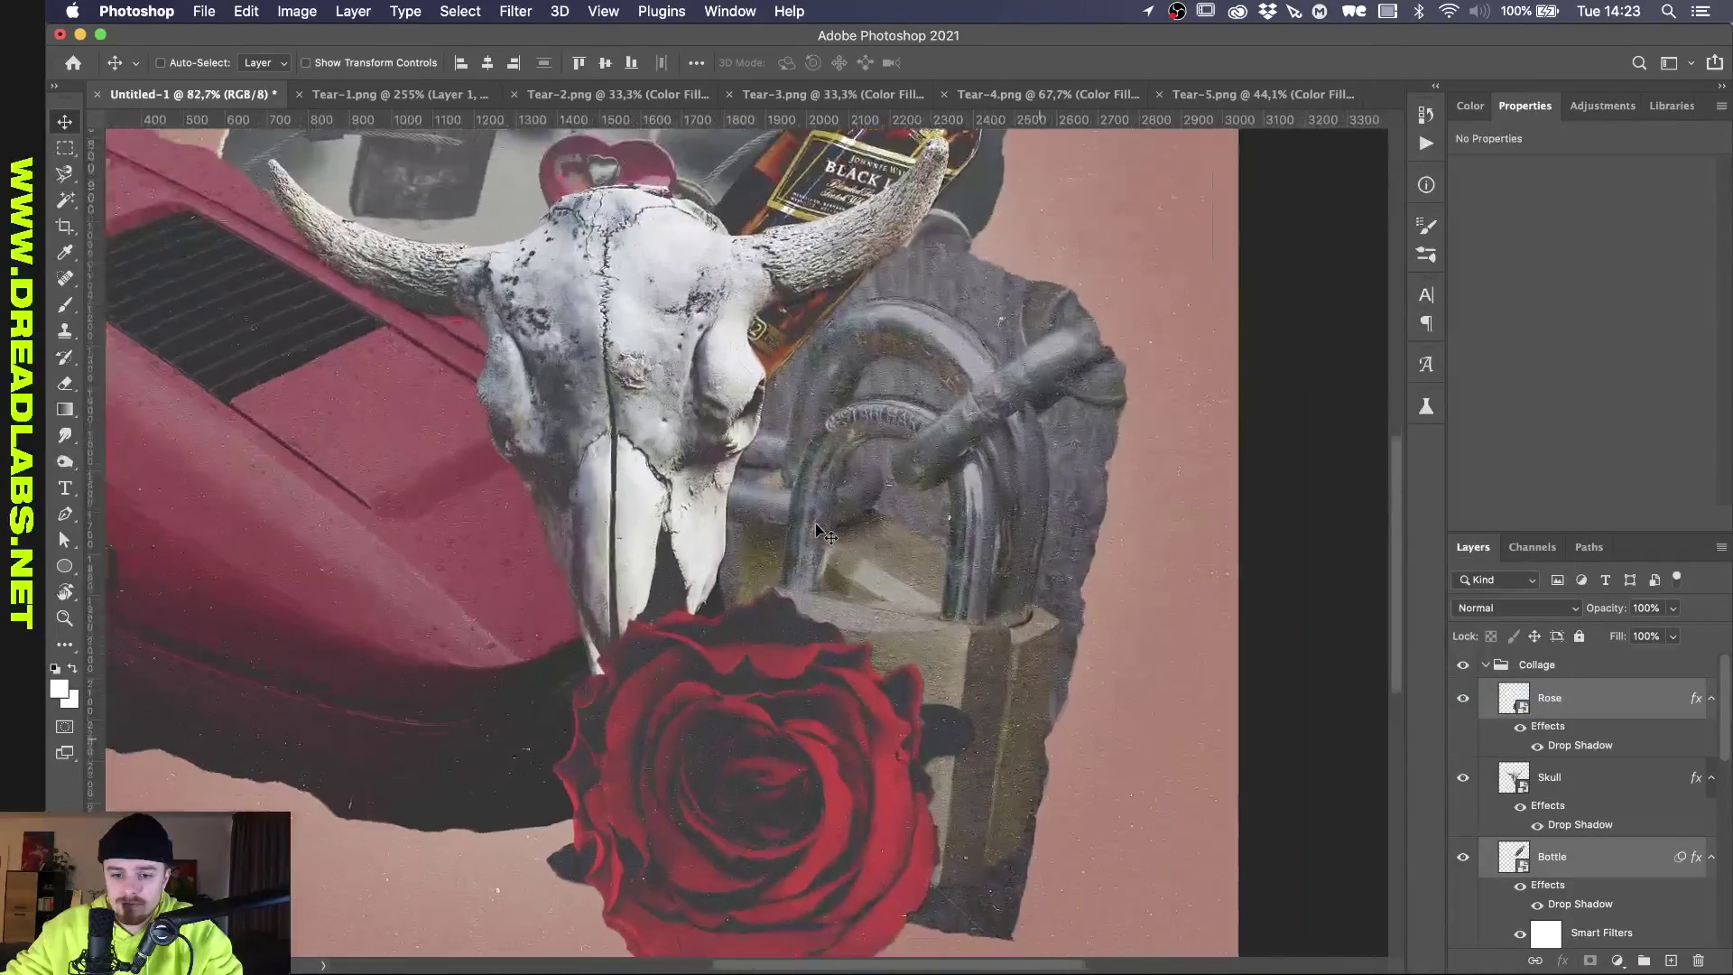
scroll(817, 527, "up", 4)
scroll(817, 531, "up", 2)
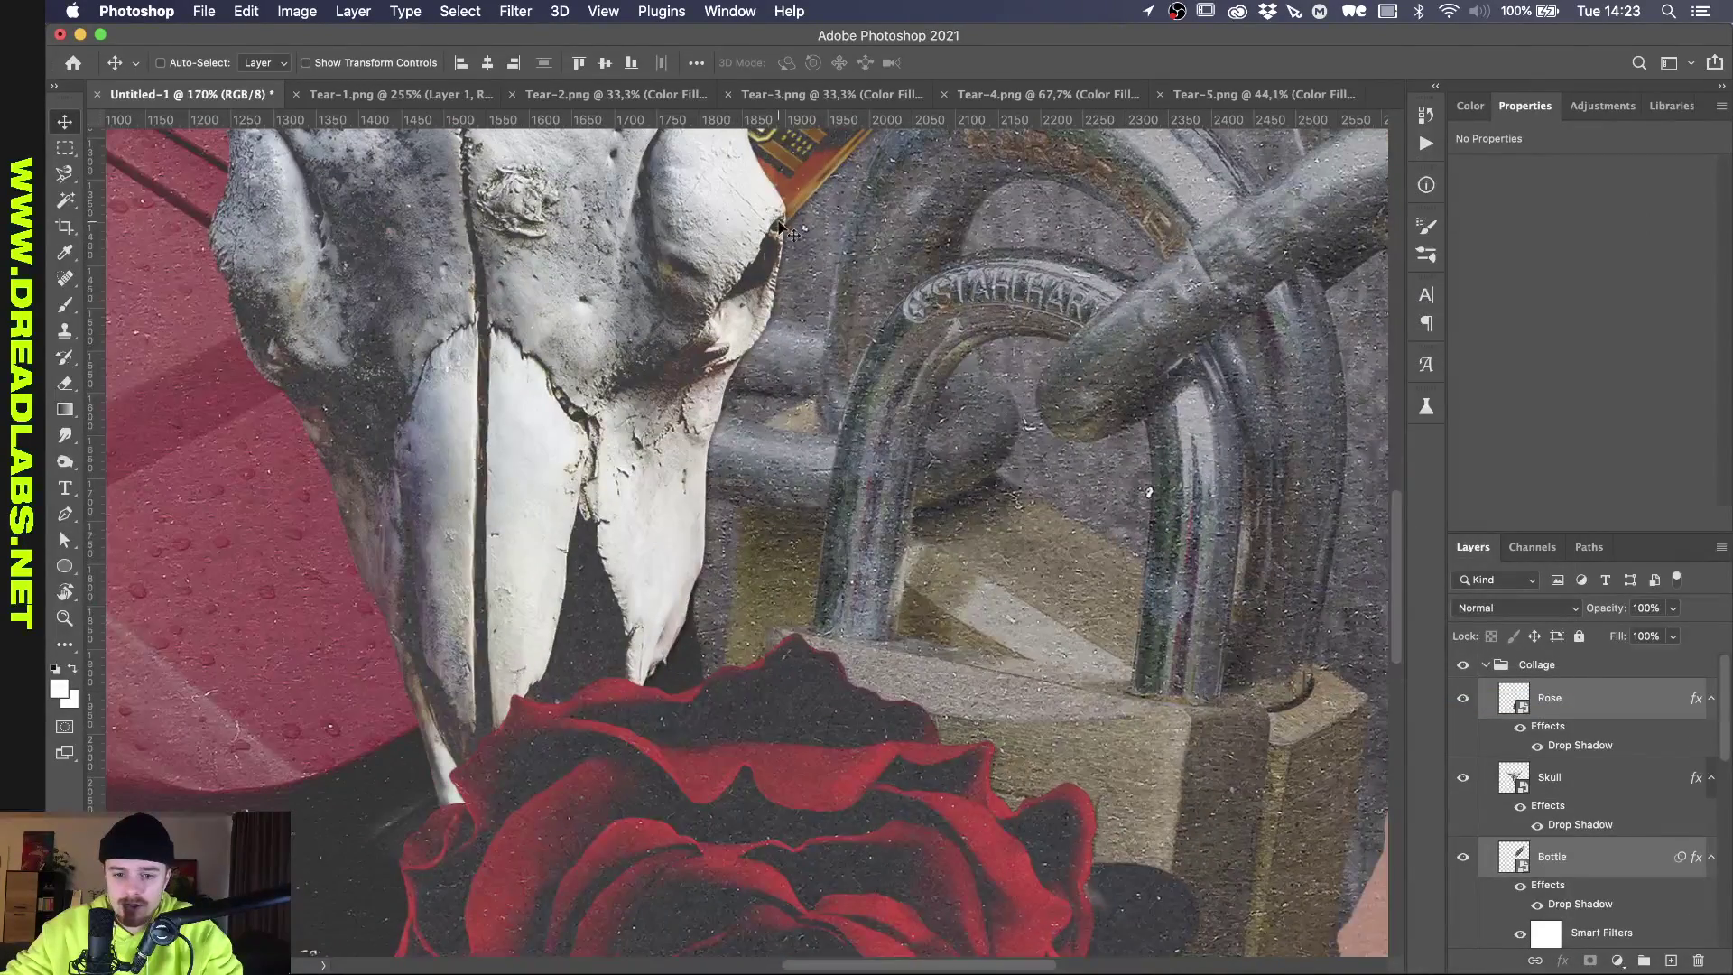
scroll(701, 611, "down", 5)
scroll(701, 611, "up", 3)
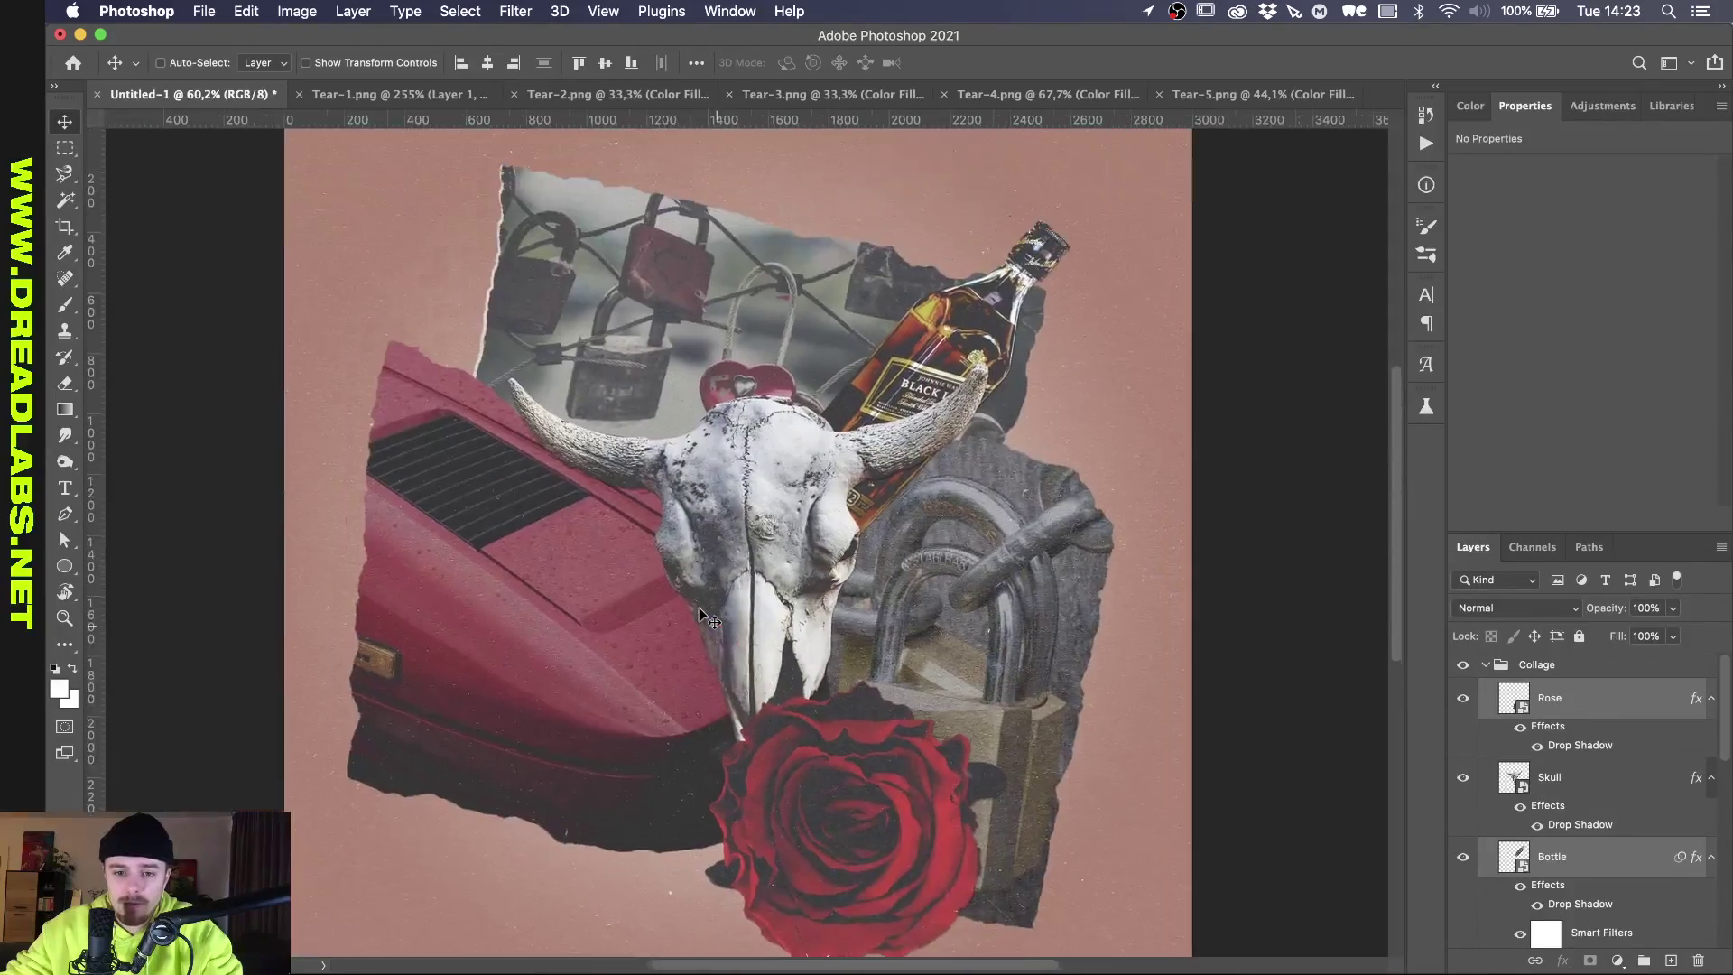
scroll(704, 620, "down", 3)
scroll(702, 611, "up", 1)
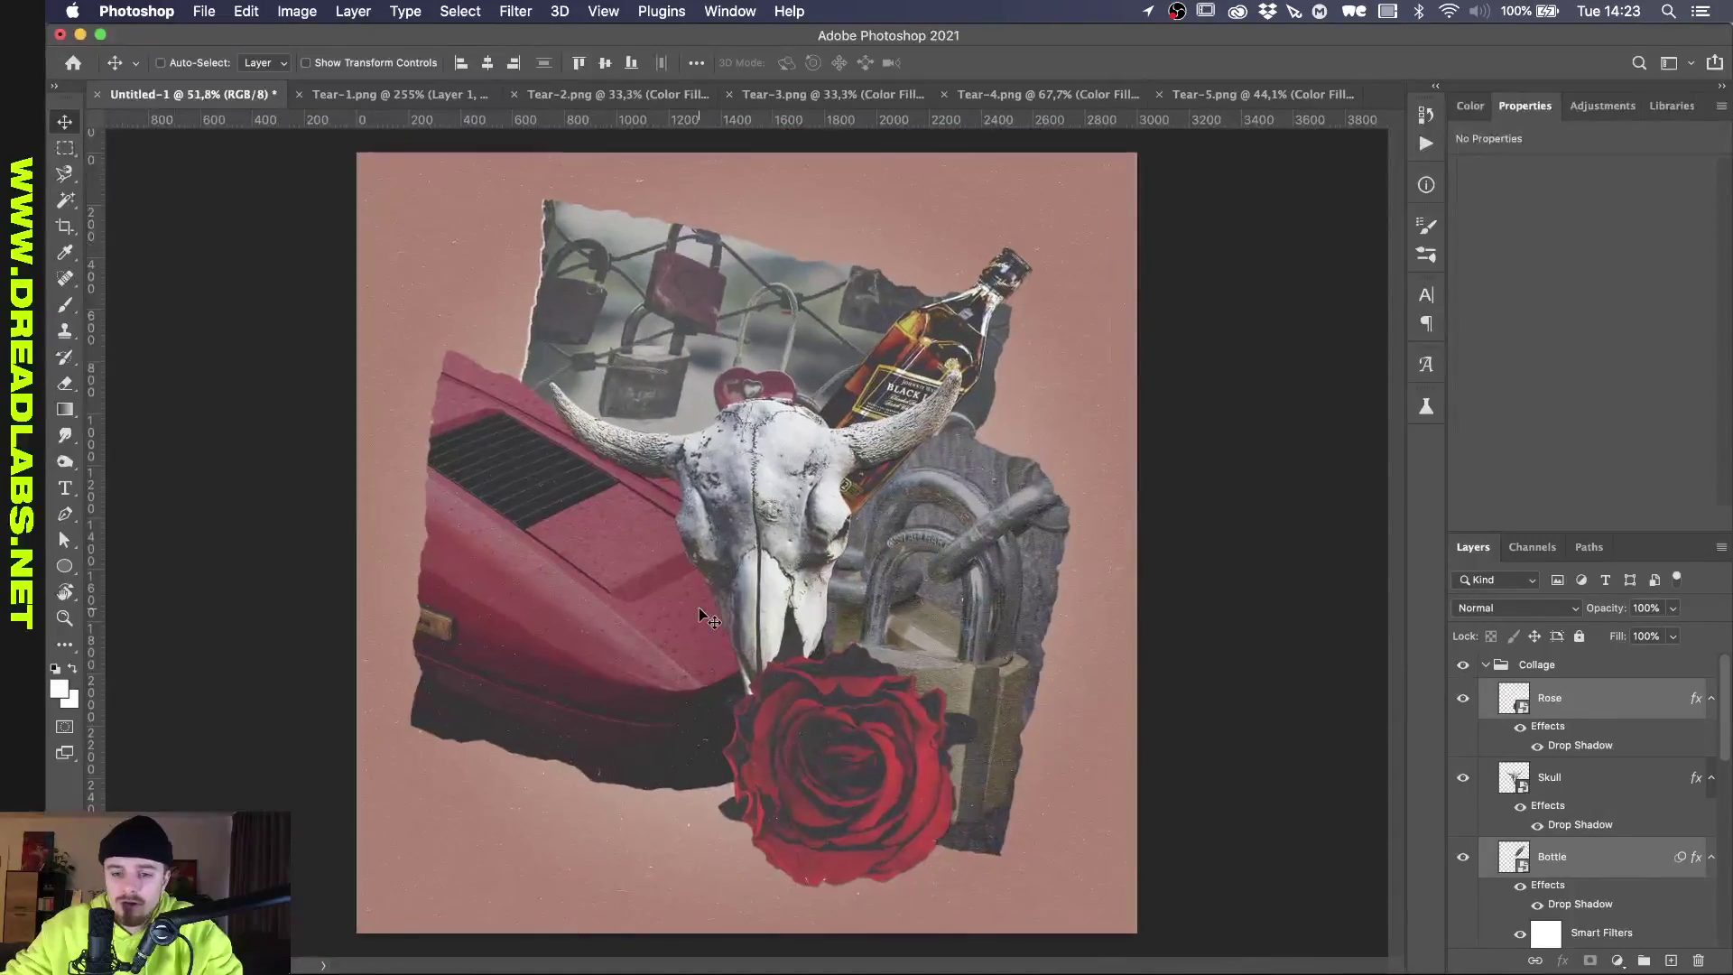
Select the Collage group and hide all panels and toolbars to view the finished collage.
left_click(1501, 672)
key("Tab")
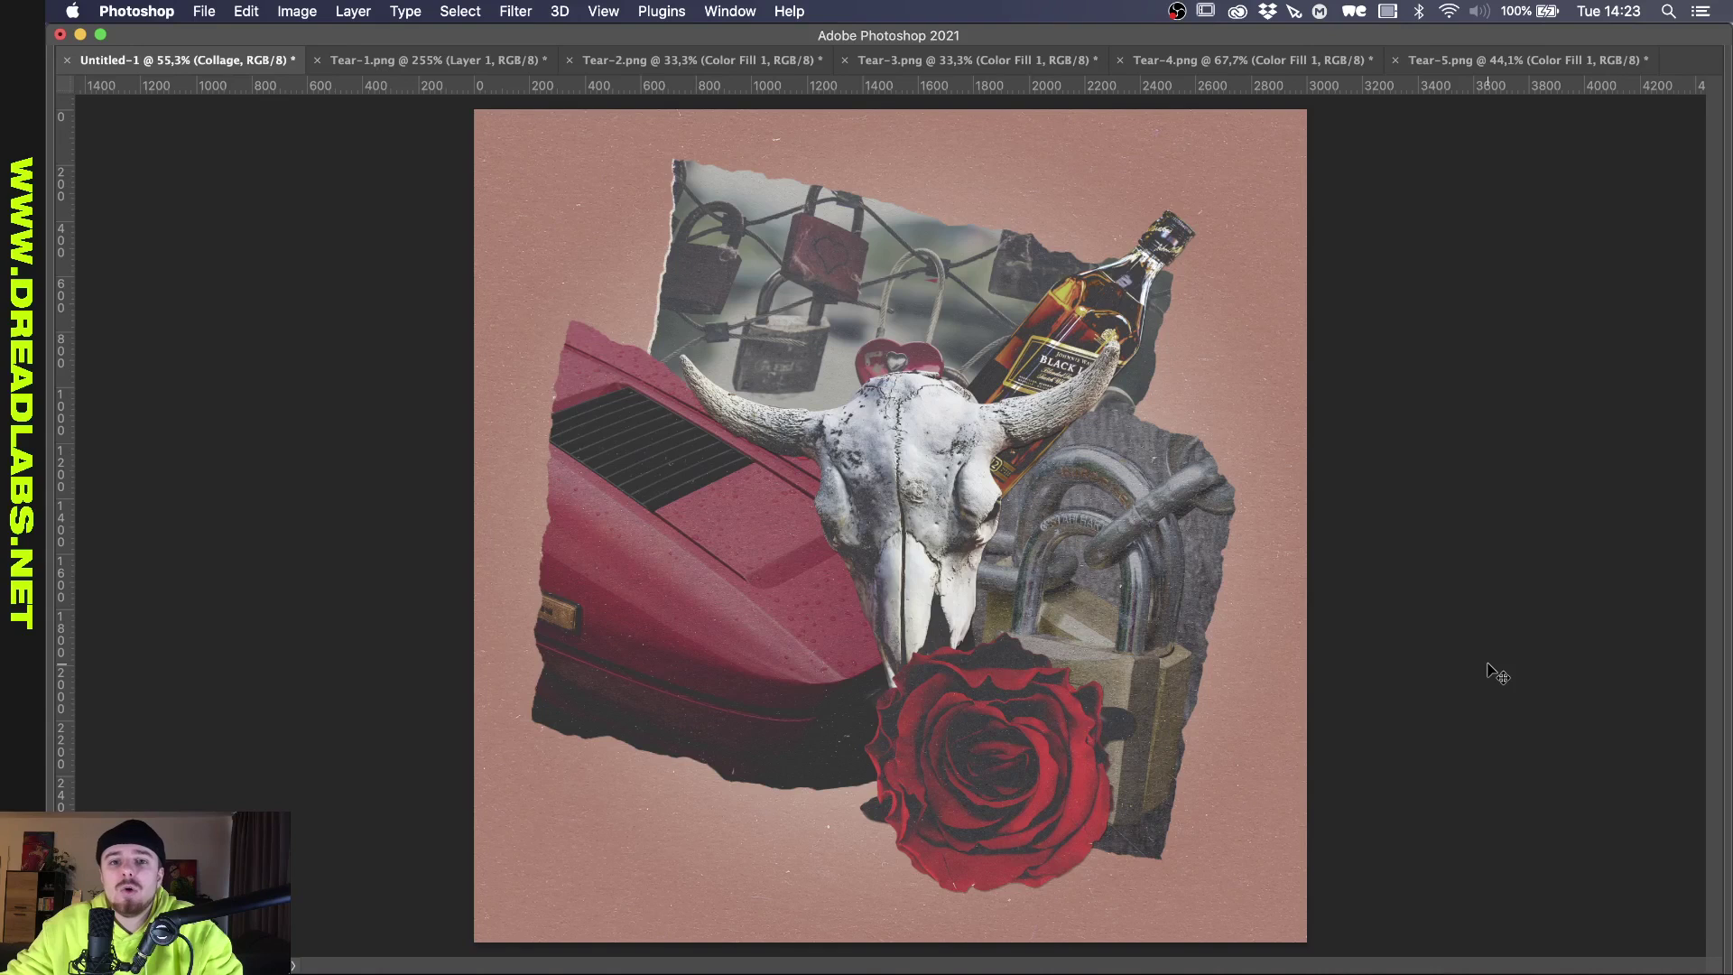